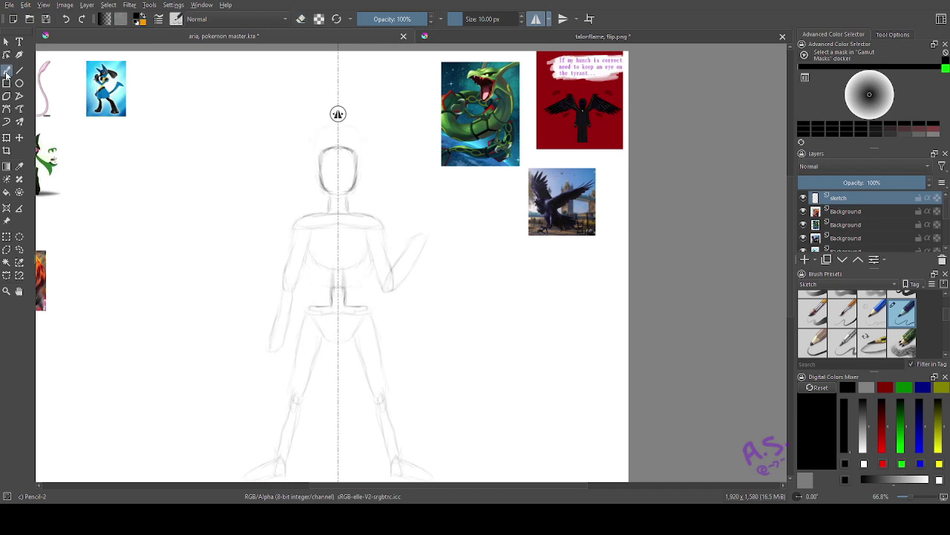
- Turn off mirroring and erase both old arms from the sketch with an eraser of about 14 px
left_click(536, 19)
left_click_drag(271, 297, 299, 294)
key("ctrl+z")
left_click(301, 20)
left_click_drag(459, 19, 477, 19)
mouse_move(281, 302)
left_mouse_down()
mouse_move(271, 344)
mouse_move(289, 291)
left_mouse_up()
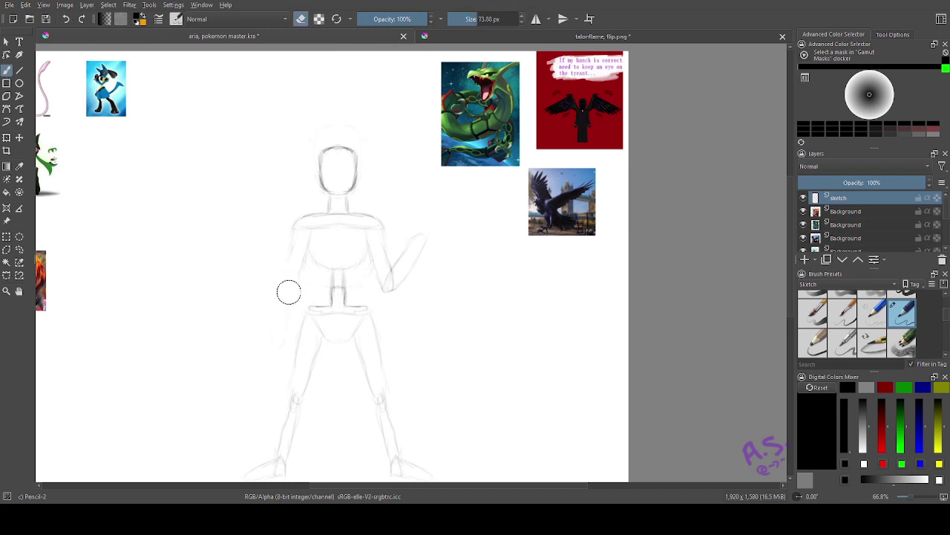
left_click_drag(389, 288, 399, 248)
- Redraw the shoulders, upper arms and chest symmetrically with a 10 px pencil, and add one raised forearm with an open hand unmirrored
left_click(535, 19)
left_click(464, 20)
left_click(522, 23)
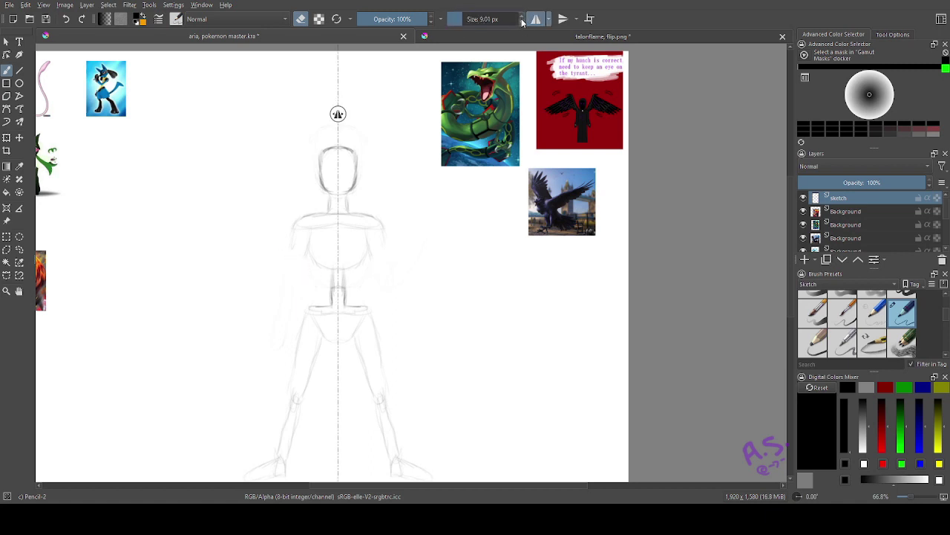
key("e")
left_click_drag(293, 230, 296, 221)
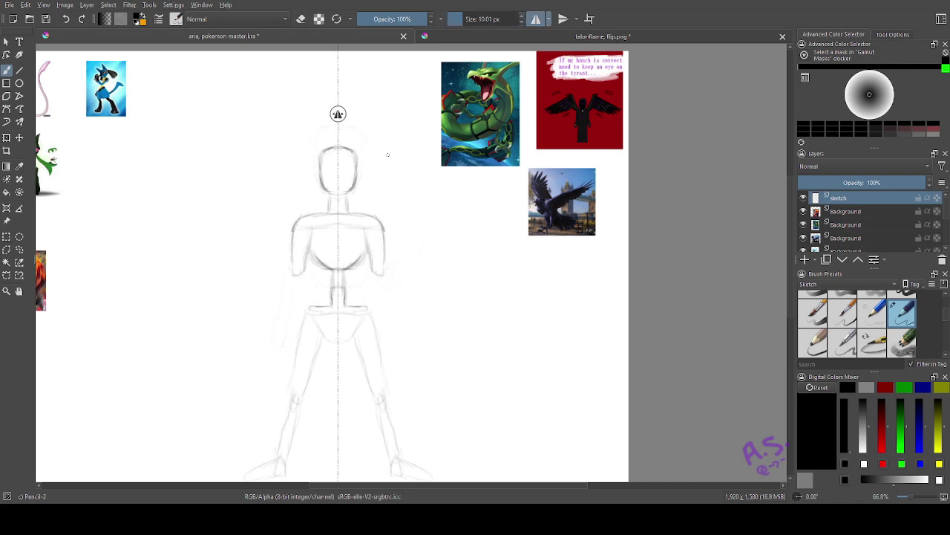
left_click(535, 19)
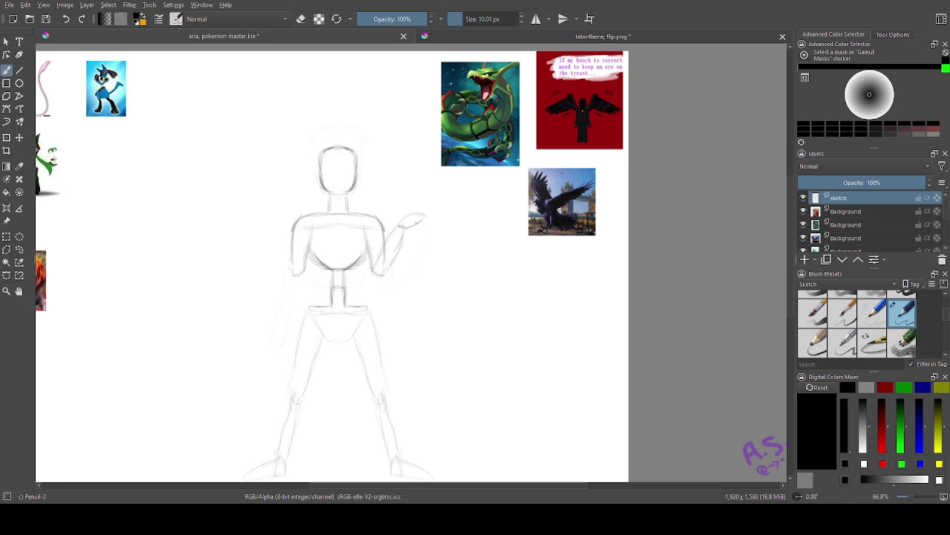
- Draw a ball above the raised hand as a circle with a small concentric circle inside, using a 5 px brush
left_click(20, 83)
left_click_drag(401, 187, 424, 199)
left_click(66, 19)
left_click(522, 22)
left_click(6, 291)
left_click_drag(371, 161, 473, 245)
left_click(19, 83)
mouse_move(361, 183)
left_mouse_down()
mouse_move(382, 206)
mouse_move(360, 198)
left_mouse_up()
- Sketch a dividing line, shading and three upward prongs on the upper half of the ball
left_click(7, 70)
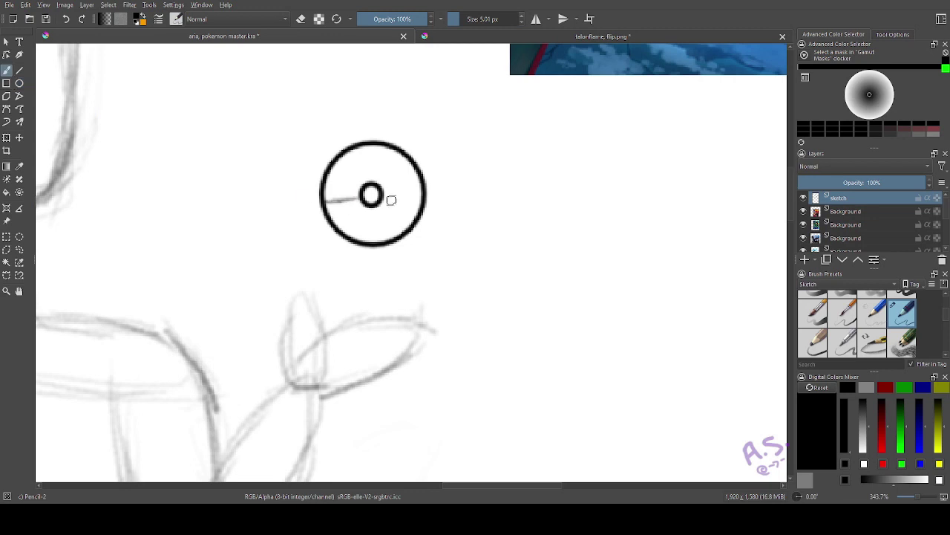
mouse_move(368, 164)
left_mouse_down()
mouse_move(383, 161)
mouse_move(351, 166)
mouse_move(356, 186)
mouse_move(339, 181)
mouse_move(341, 196)
left_mouse_up()
left_click(66, 20)
mouse_move(357, 151)
left_mouse_down()
mouse_move(376, 179)
mouse_move(392, 165)
mouse_move(376, 169)
mouse_move(408, 168)
left_mouse_up()
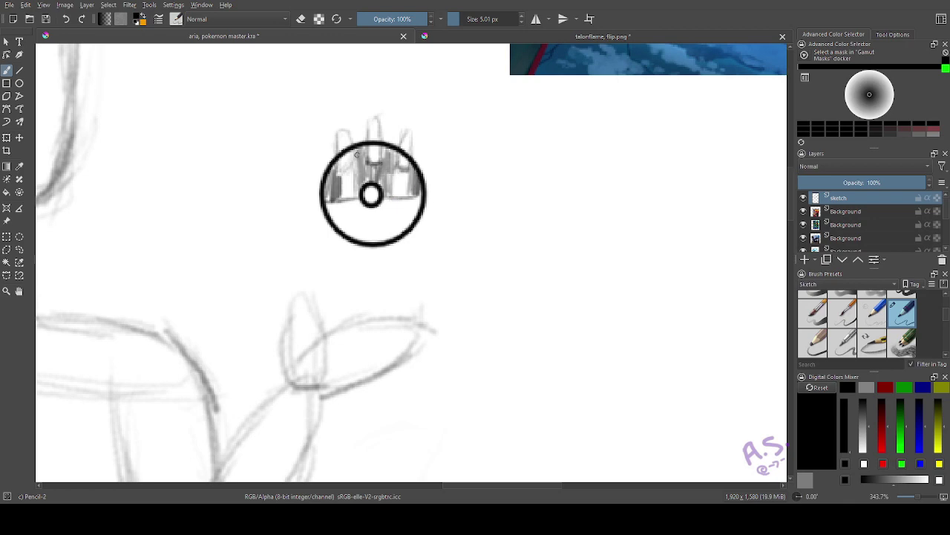
- Draw the figure's other forearm lowered beside the hip, ending in a rounded hand
left_click_drag(272, 182, 223, 283)
mouse_move(167, 260)
left_mouse_down()
mouse_move(216, 145)
mouse_move(211, 96)
left_mouse_up()
left_click_drag(199, 214, 246, 304)
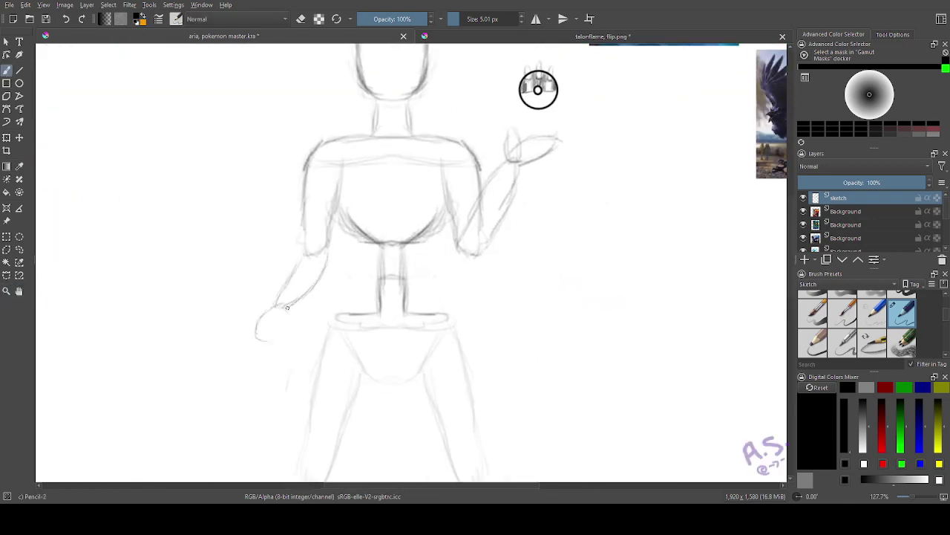
scroll(310, 170, "down", 6)
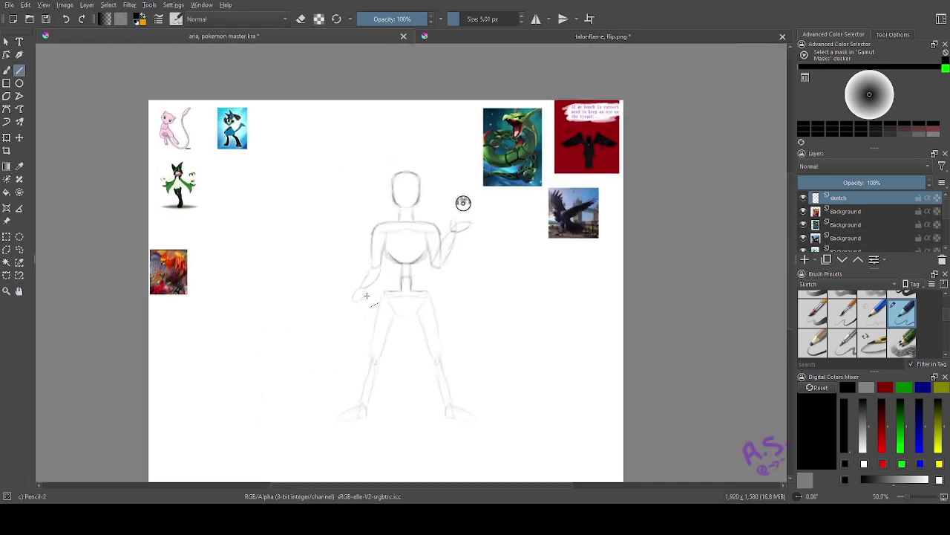
mouse_move(307, 255)
left_mouse_down()
mouse_move(456, 408)
mouse_move(324, 170)
left_mouse_up()
left_click(19, 291)
left_click_drag(274, 96, 357, 407)
scroll(421, 247, "down", 2)
left_click_drag(421, 247, 383, 198)
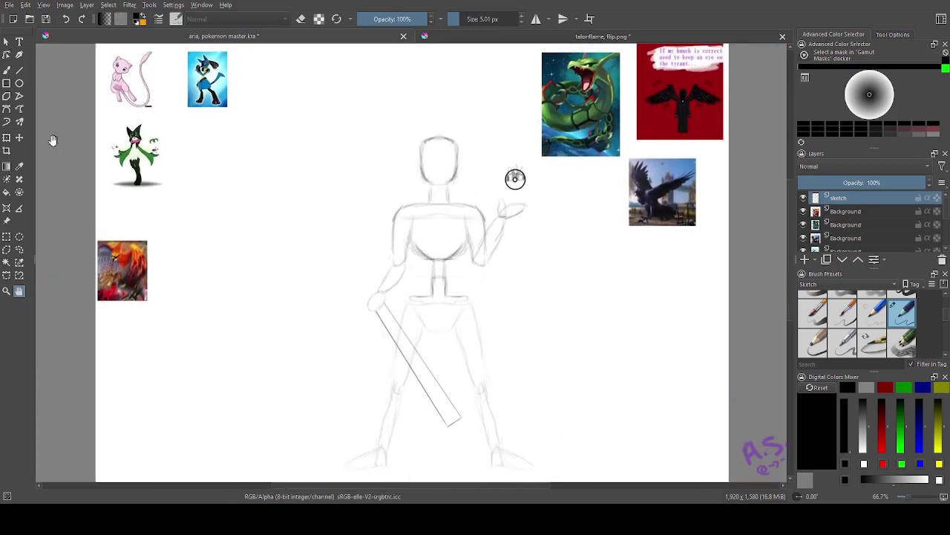
left_click(20, 70)
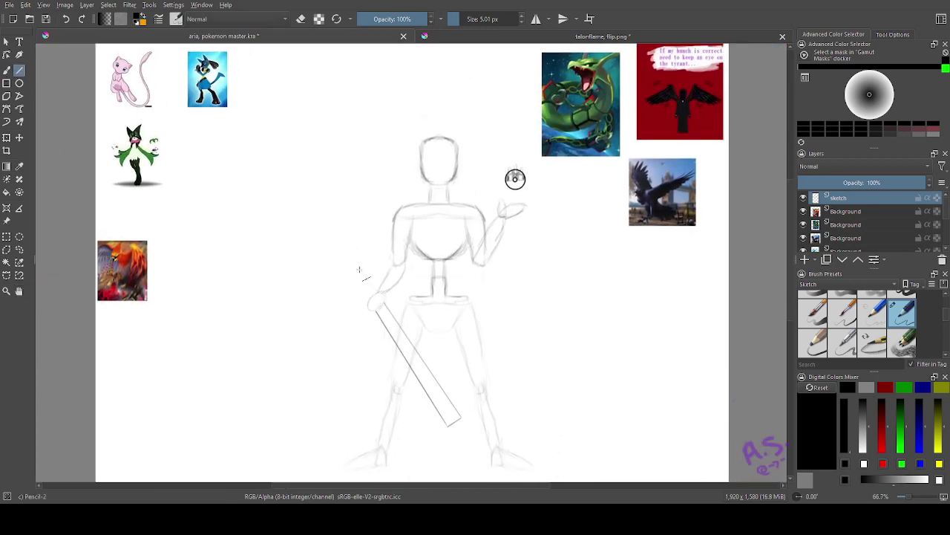
scroll(360, 270, "up", 3)
key("ctrl+z")
key("ctrl+z")
scroll(342, 244, "down", 3)
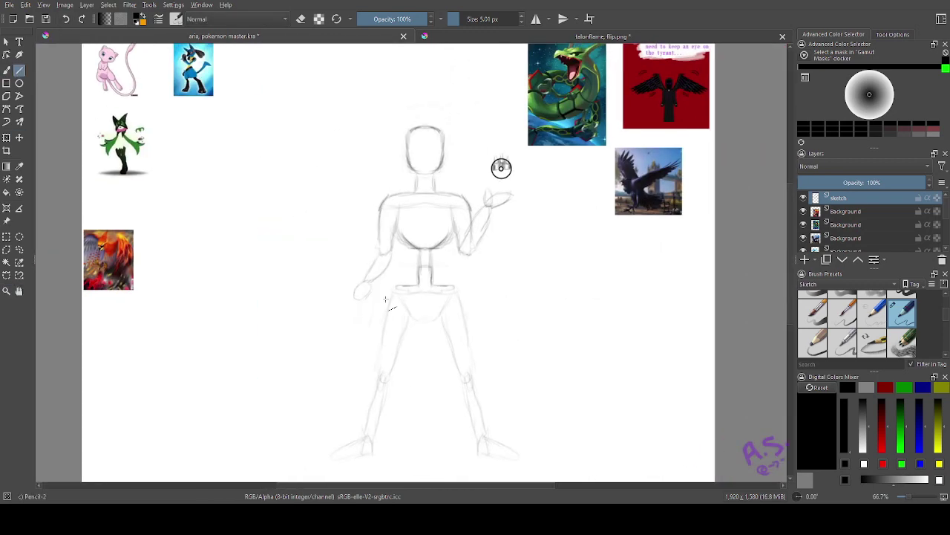
- Draw two parallel straight lines from the lowered hand diagonally across the thigh and close their lower end
left_click_drag(280, 263, 509, 408)
left_click_drag(325, 177, 476, 340)
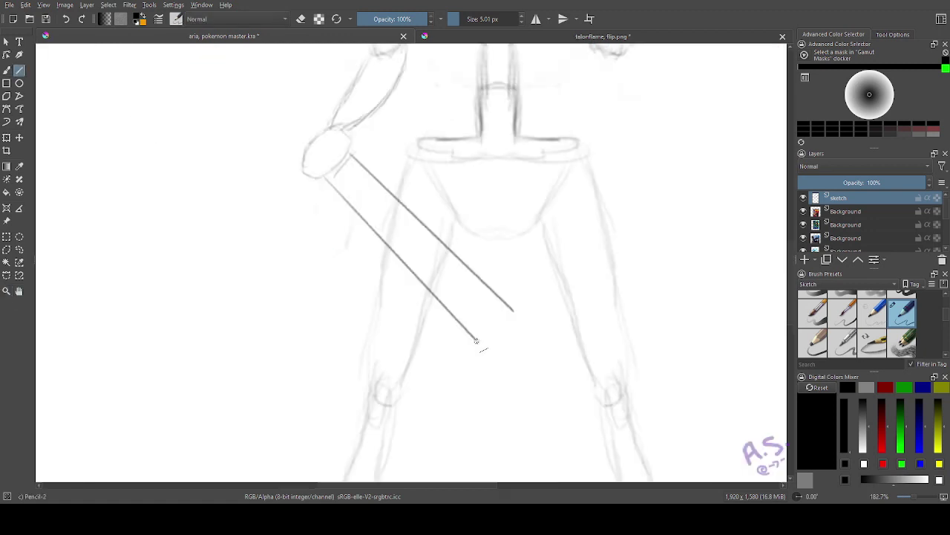
key("space")
left_click_drag(186, 104, 277, 259)
key("ctrl+z")
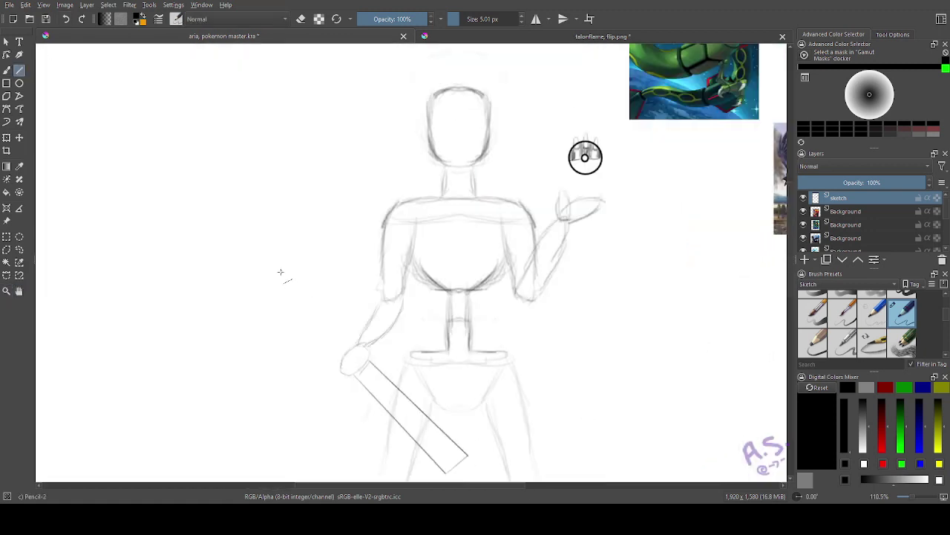
- Extend the straight handle beyond the hand to its upper end and close it with a rounded cap
mouse_move(468, 455)
left_mouse_down()
mouse_move(261, 253)
mouse_move(254, 268)
mouse_move(297, 185)
left_mouse_up()
key("space")
key("b")
mouse_move(391, 213)
left_mouse_down()
mouse_move(362, 206)
mouse_move(372, 274)
mouse_move(341, 222)
mouse_move(386, 207)
mouse_move(361, 196)
left_mouse_up()
key("ctrl+minus")
key("ctrl+minus")
key("ctrl+minus")
key("ctrl+minus")
key("ctrl+minus")
key("ctrl+minus")
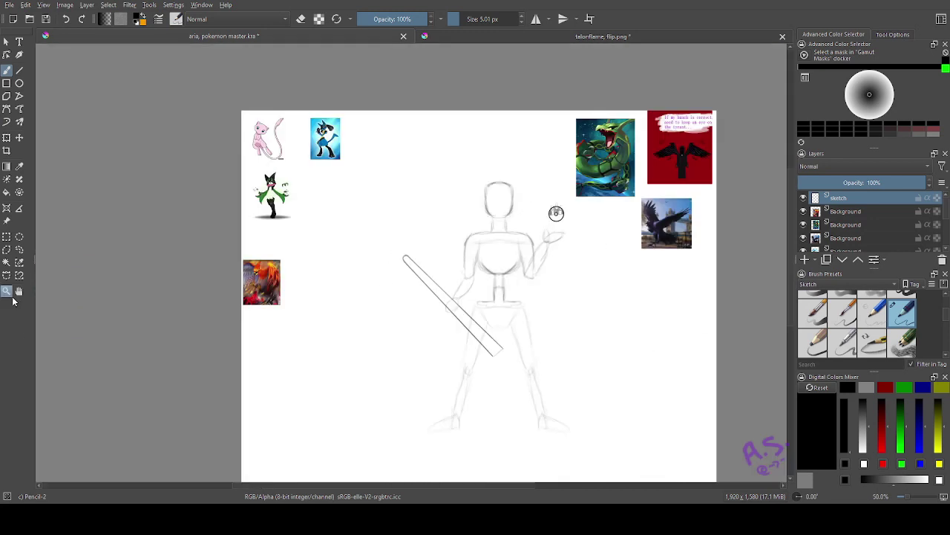
- Draw a straight band across the handle just above its lower end
left_click(7, 291)
left_click_drag(461, 318, 543, 408)
left_click(19, 71)
left_click_drag(372, 231, 417, 193)
- Sketch the rounded bristle head of a giant paintbrush at the lower end of the handle
left_click(19, 291)
left_click_drag(416, 268, 273, 192)
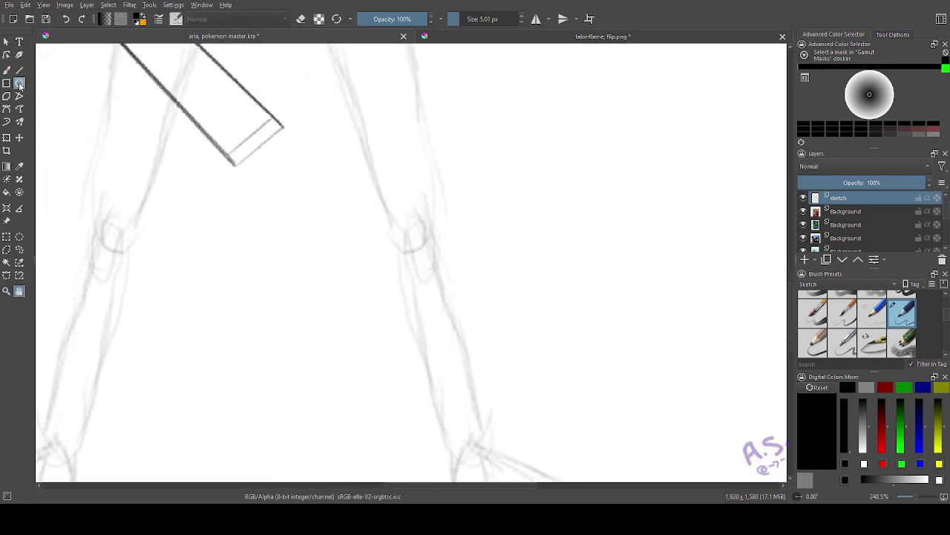
left_click(7, 70)
left_click_drag(234, 166, 322, 246)
mouse_move(314, 138)
left_mouse_down()
mouse_move(333, 153)
mouse_move(303, 246)
left_mouse_up()
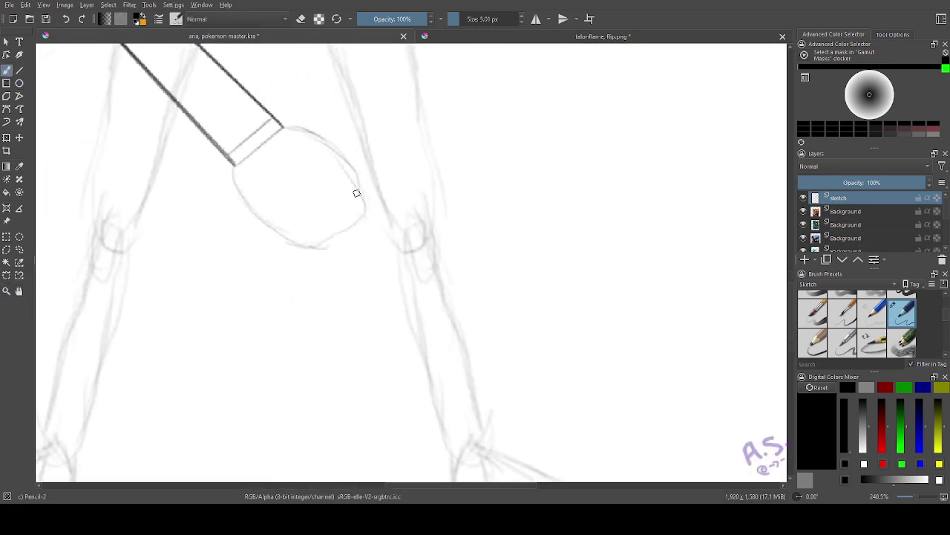
- Add a curved, pointed tip with a rounded paint edge to the bristles and reinforce the head's outline
left_click_drag(359, 197, 358, 346)
mouse_move(361, 343)
left_mouse_down()
mouse_move(326, 254)
mouse_move(341, 200)
left_mouse_up()
left_click_drag(359, 318, 358, 345)
left_click_drag(357, 346, 380, 238)
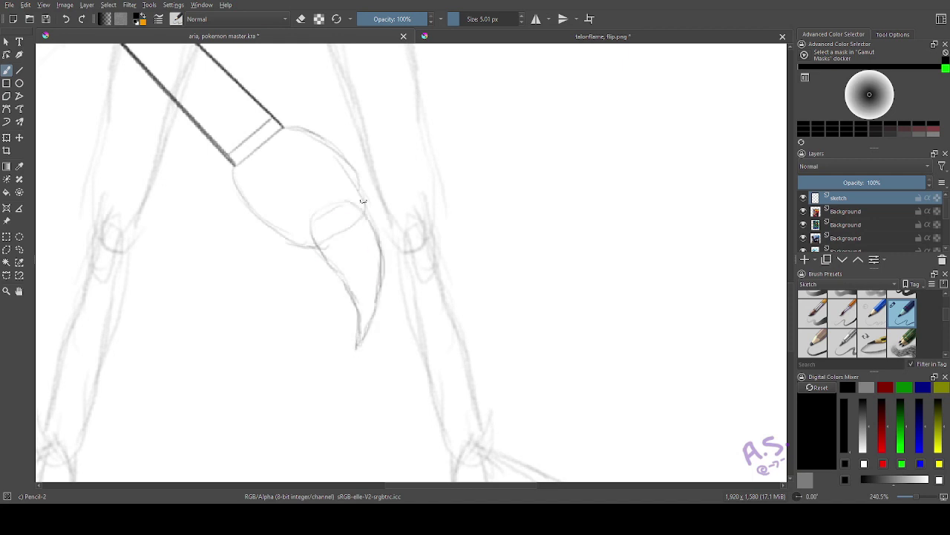
left_click_drag(286, 128, 378, 246)
left_click_drag(234, 172, 320, 252)
- Set the brush colour to purple and draw two small oval eyes on the face with mirroring on
key("ctrl+minus")
key("ctrl+minus")
key("ctrl+minus")
key("ctrl+minus")
key("ctrl+minus")
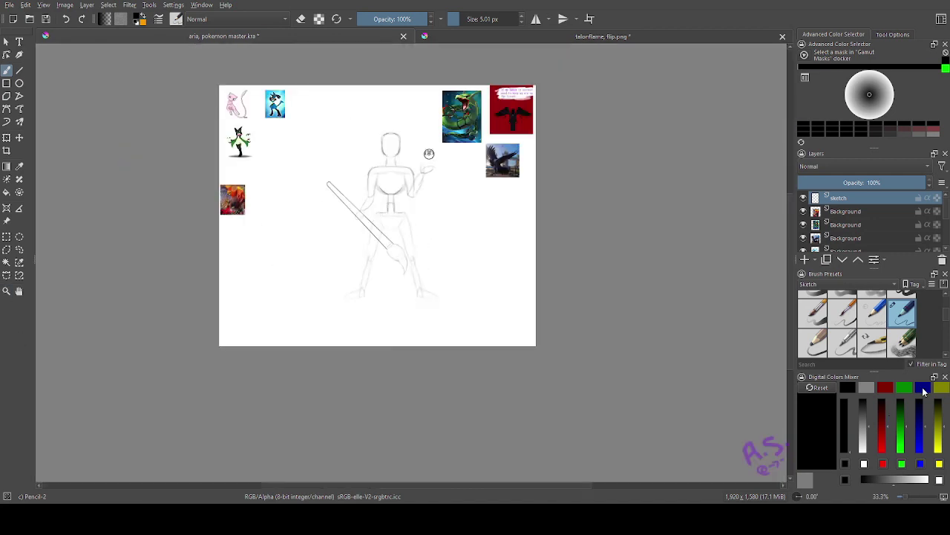
left_click(871, 126)
left_click(7, 290)
mouse_move(350, 113)
left_mouse_down()
mouse_move(428, 191)
mouse_move(406, 227)
left_mouse_up()
left_click(536, 20)
left_click(20, 83)
left_click(66, 20)
left_click(869, 119)
- Sketch the mirrored peak of a purple hood above the head
left_click(19, 291)
left_click_drag(356, 185, 441, 219)
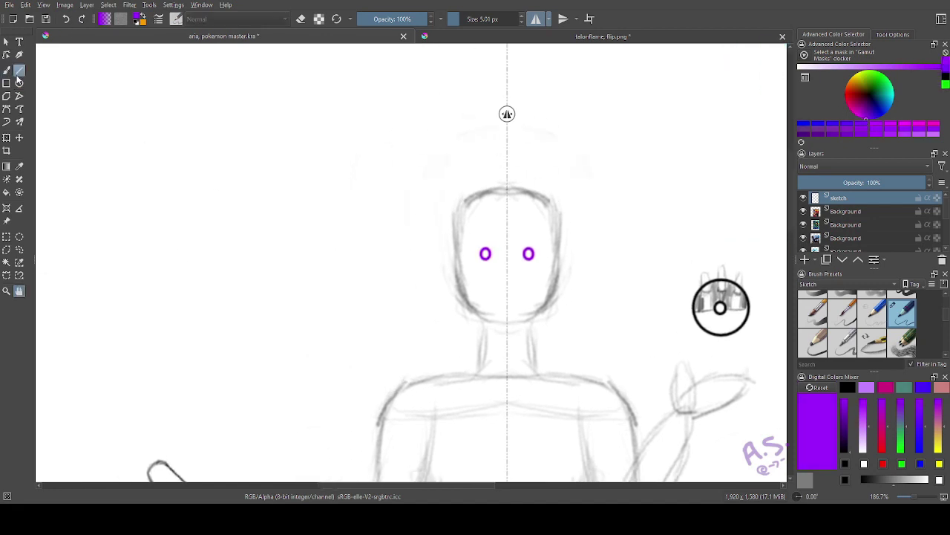
left_click(7, 71)
key("ctrl+z")
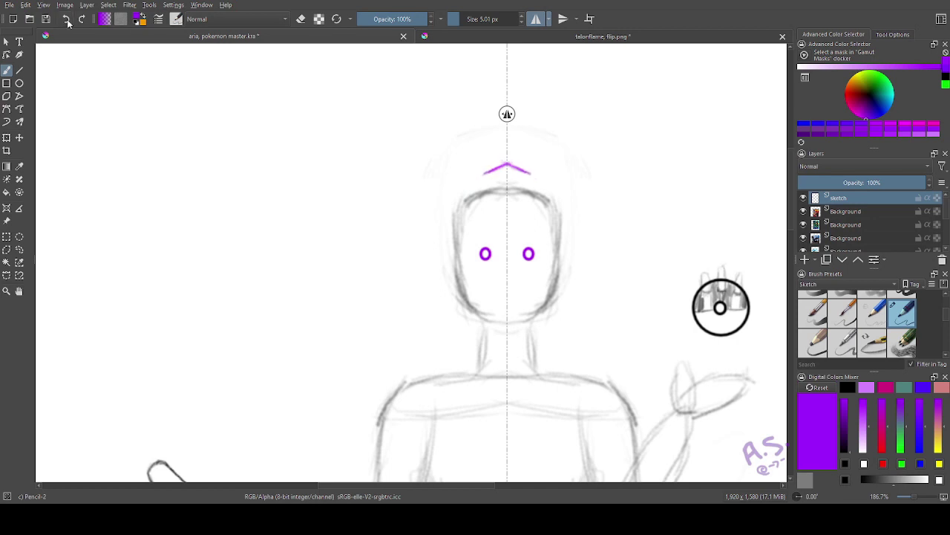
left_click_drag(503, 168, 465, 189)
mouse_move(481, 177)
left_mouse_down()
mouse_move(438, 309)
mouse_move(445, 217)
mouse_move(444, 282)
left_mouse_up()
- Draw the hood's outer sides down past the face and join them in a flared lower edge above the shoulders
left_click(19, 291)
left_click_drag(270, 298, 180, 316)
left_click(7, 291)
left_click_drag(274, 149, 485, 355)
left_click(64, 22)
left_click(65, 21)
left_click(6, 71)
left_click_drag(394, 165, 371, 215)
mouse_move(431, 144)
left_mouse_down()
mouse_move(375, 204)
mouse_move(365, 319)
left_mouse_up()
mouse_move(366, 264)
left_mouse_down()
mouse_move(376, 356)
mouse_move(367, 455)
left_mouse_up()
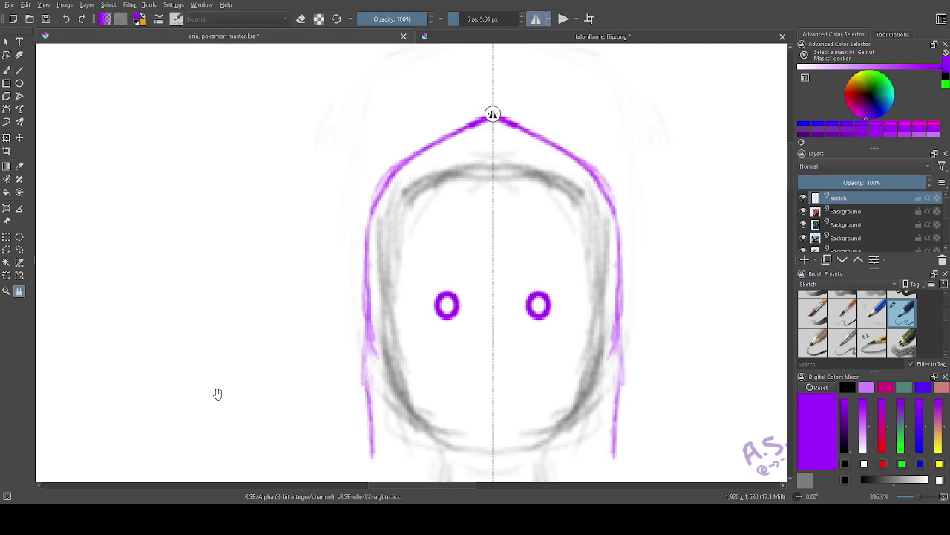
left_click_drag(216, 393, 178, 166)
mouse_move(331, 227)
left_mouse_down()
mouse_move(313, 272)
mouse_move(350, 310)
mouse_move(480, 317)
left_mouse_up()
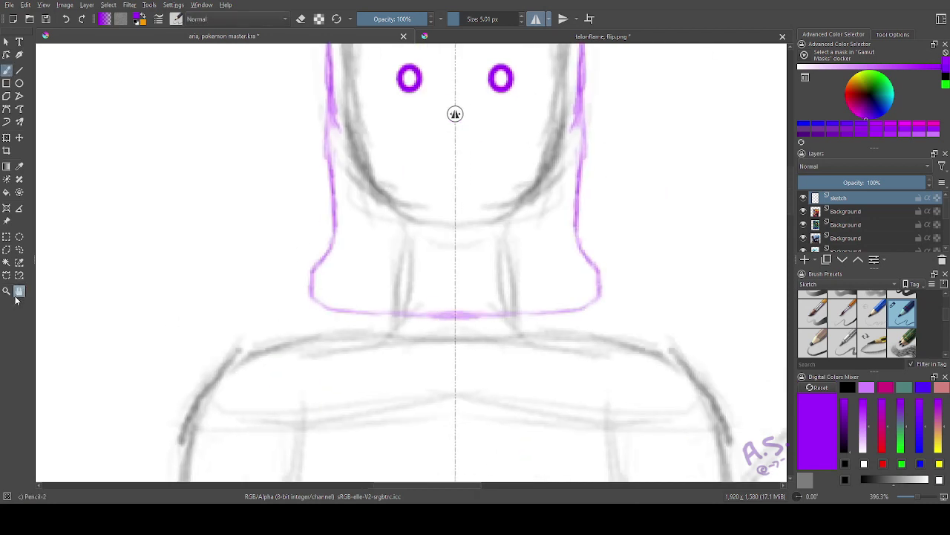
- Draw the hood's inner opening around the face, meeting in a point at the collar, with a small skull clasp
left_click(18, 294)
left_click_drag(221, 187, 179, 386)
left_click(8, 73)
mouse_move(395, 214)
left_mouse_down()
mouse_move(420, 216)
mouse_move(366, 210)
mouse_move(346, 234)
mouse_move(334, 234)
mouse_move(325, 358)
mouse_move(351, 438)
left_mouse_up()
left_click(19, 291)
left_click_drag(216, 363, 186, 191)
left_click(65, 20)
left_click(66, 20)
left_click(7, 70)
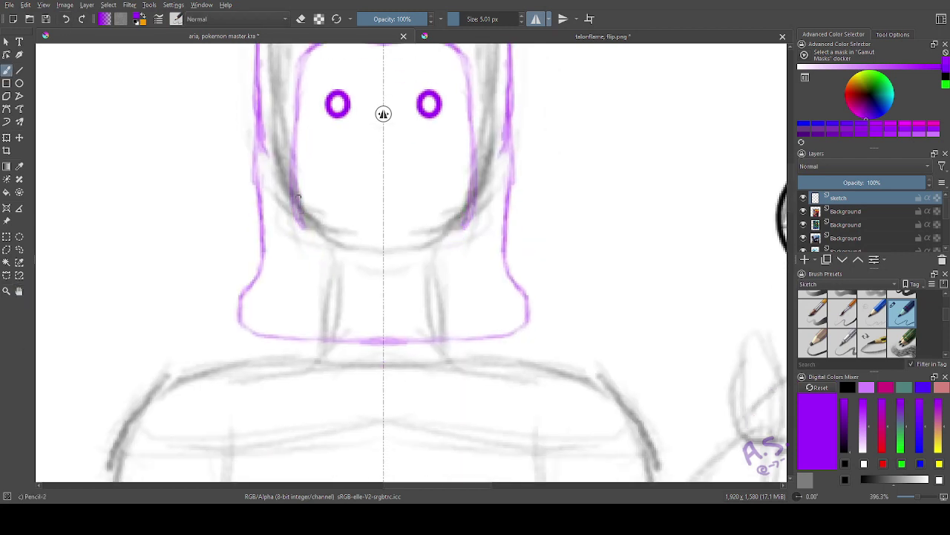
mouse_move(302, 219)
left_mouse_down()
mouse_move(330, 309)
mouse_move(384, 344)
mouse_move(383, 387)
left_mouse_up()
- Add a new paint layer above the sketch and make the sketch layer active again
left_click(19, 291)
left_click_drag(139, 398, 307, 205)
key("1")
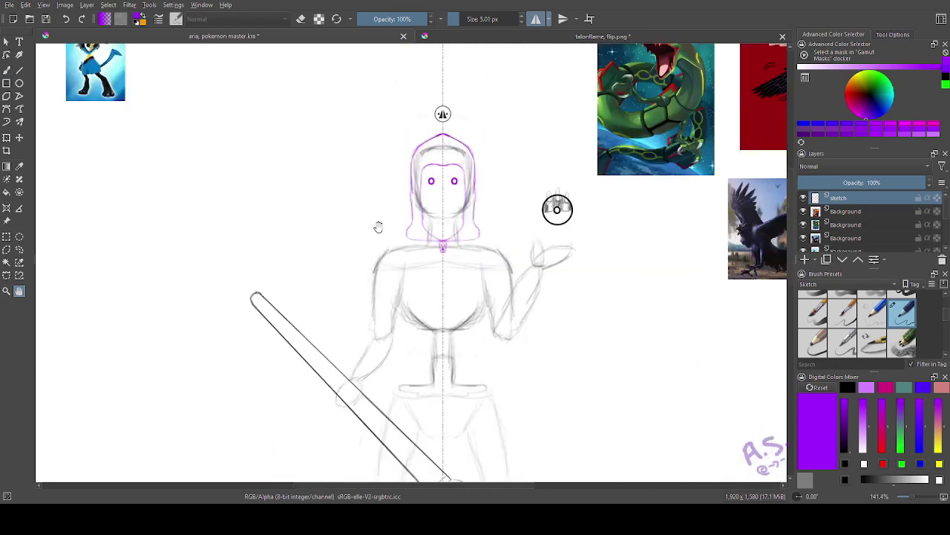
mouse_move(377, 227)
left_mouse_down()
mouse_move(354, 223)
mouse_move(365, 170)
mouse_move(341, 386)
mouse_move(300, 386)
left_mouse_up()
left_click(87, 5)
left_click(271, 55)
left_click_drag(387, 311, 391, 257)
left_click(864, 212)
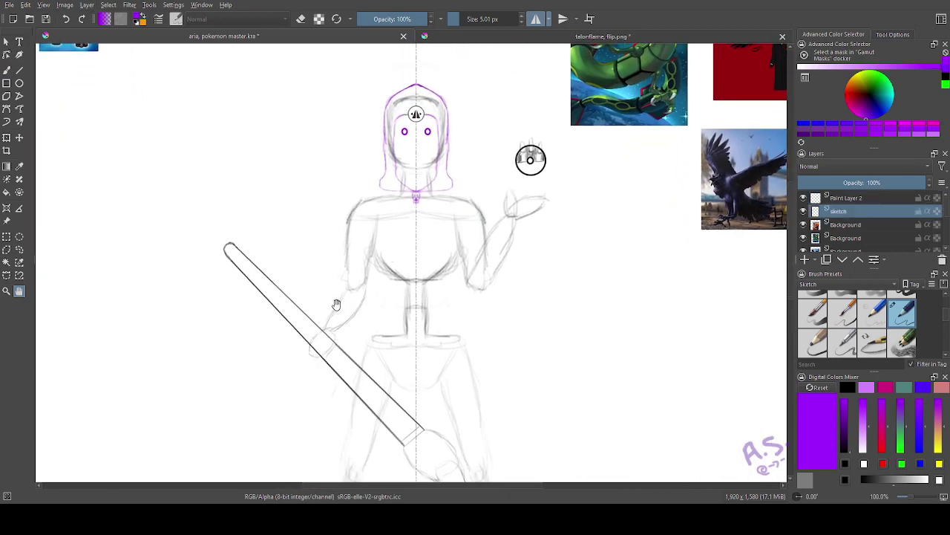
key("ctrl+minus")
key("ctrl+minus")
key("ctrl+minus")
left_click(6, 236)
left_click_drag(329, 194, 470, 383)
left_click(19, 138)
left_click_drag(373, 170, 373, 164)
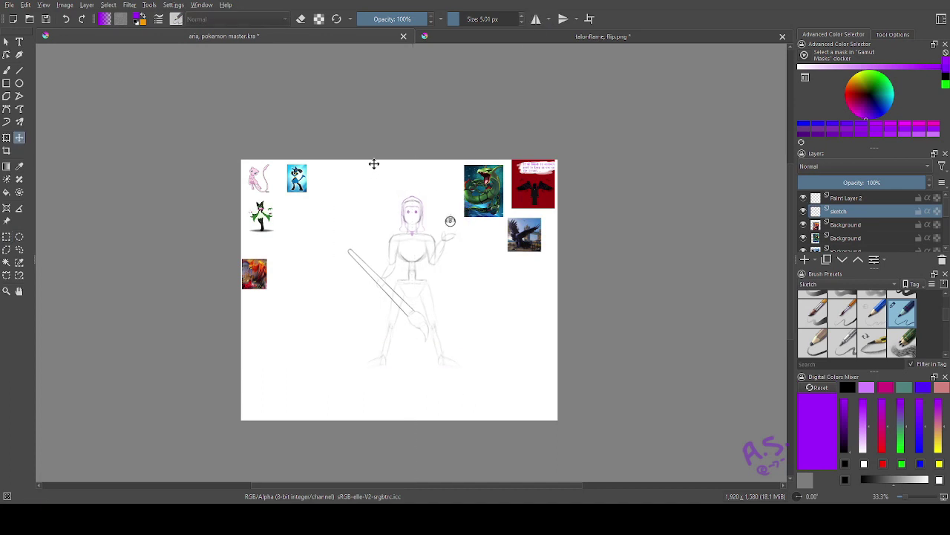
key("ctrl+z")
- Draw the garment's mirrored shoulder lines from the collar, placing the outer parts over the upper arms on the new paint layer
left_click(6, 291)
left_click_drag(370, 217, 415, 285)
left_click(6, 71)
mouse_move(468, 181)
left_mouse_down()
mouse_move(418, 197)
mouse_move(384, 282)
mouse_move(378, 352)
left_mouse_up()
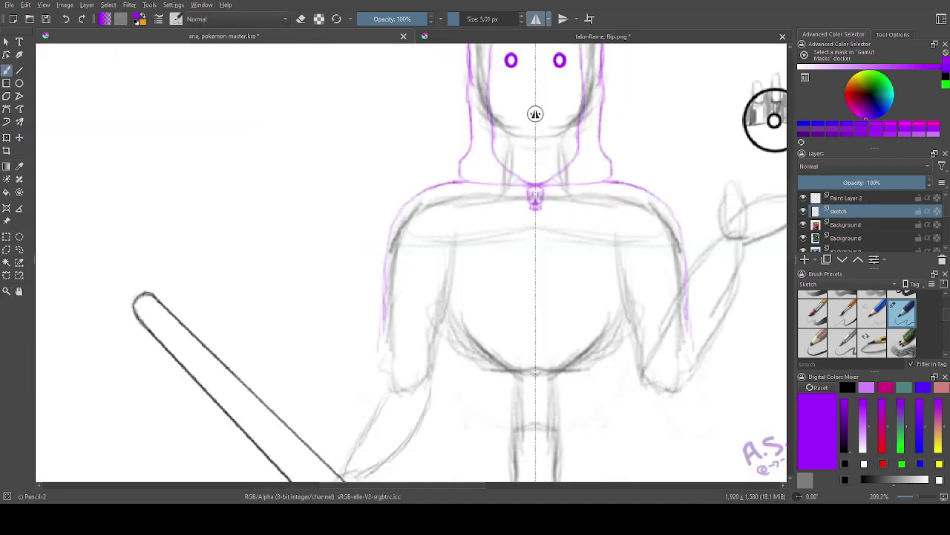
left_click(66, 20)
left_click(65, 20)
left_click(65, 20)
left_click(845, 198)
mouse_move(447, 183)
left_mouse_down()
mouse_move(383, 251)
mouse_move(379, 274)
left_mouse_up()
- Move the whole sketch layer slightly upward
left_click(842, 211)
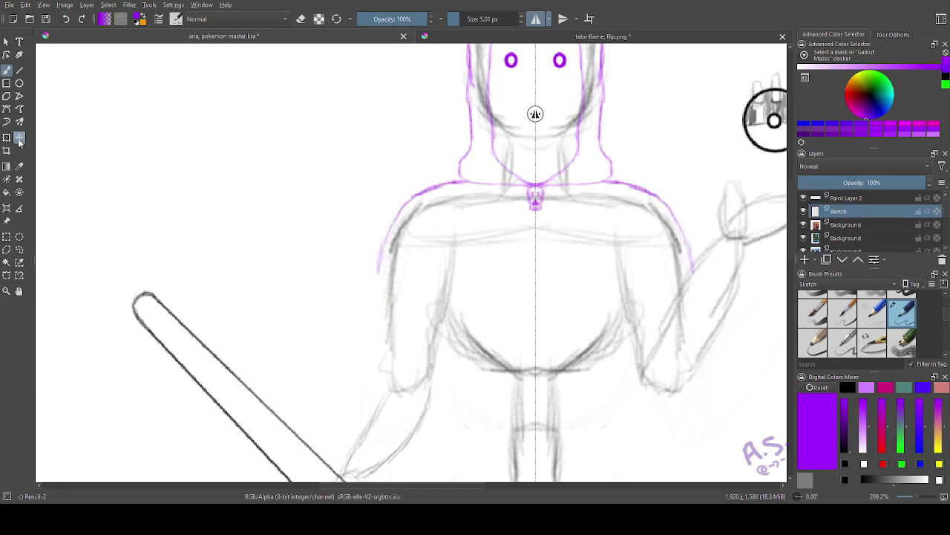
left_click(20, 141)
left_click_drag(263, 235, 264, 223)
- Draw a wide hanging sleeve on the raised arm on the new paint layer with mirroring off
left_click(873, 200)
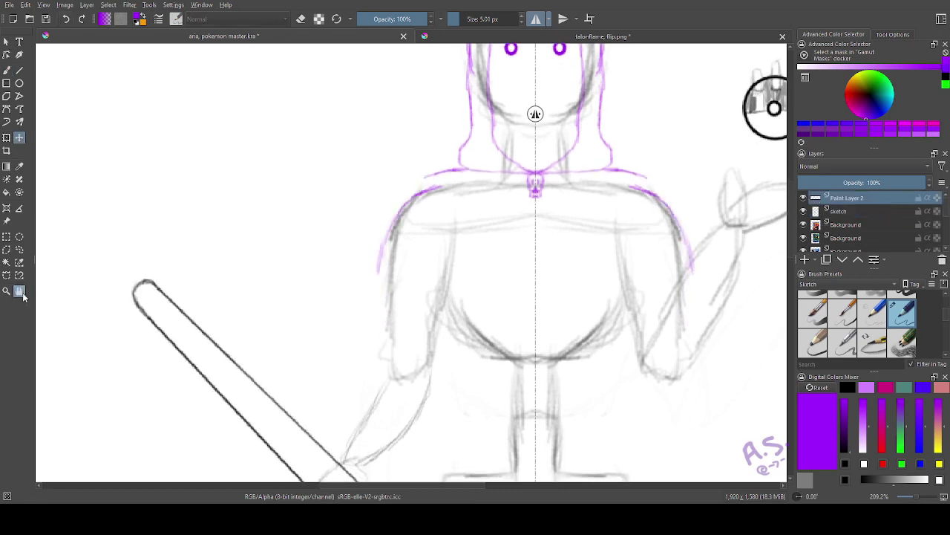
left_click(21, 292)
left_click_drag(460, 230, 275, 285)
left_click(535, 20)
left_click(7, 71)
mouse_move(486, 356)
left_mouse_down()
mouse_move(511, 304)
mouse_move(560, 402)
left_mouse_up()
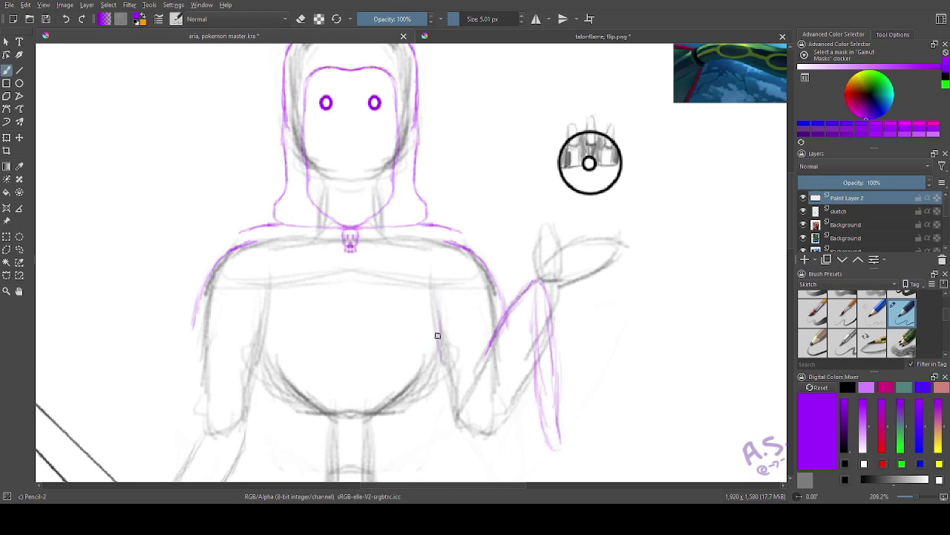
left_click(65, 20)
- Turn mirroring on and draw the robe's sides from the chest down past the hips
left_click(535, 20)
left_click_drag(431, 303, 432, 480)
left_click(19, 291)
left_click_drag(237, 475, 313, 208)
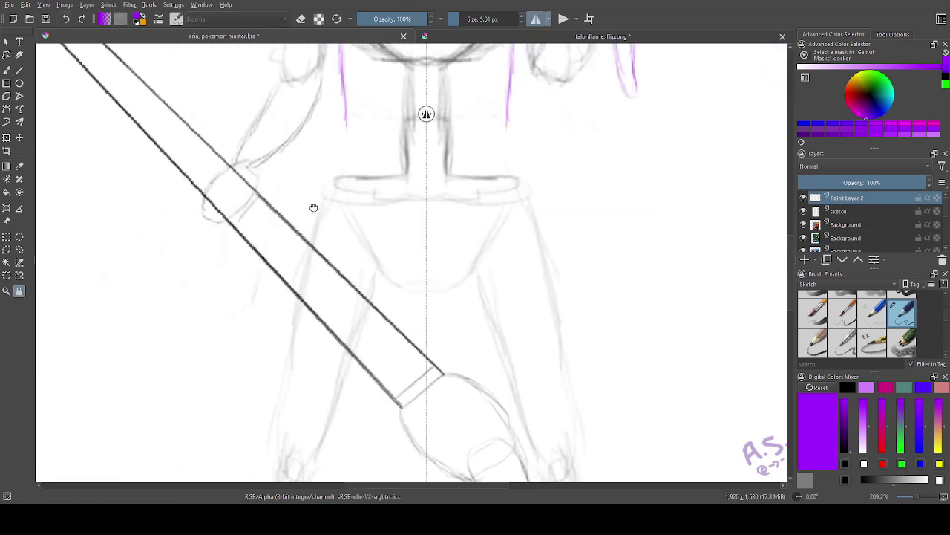
left_click_drag(346, 127, 267, 468)
- Extend the robe's mirrored sides down to the ankles and join them with a curved hem
key("space")
left_click_drag(199, 479, 214, 158)
mouse_move(283, 128)
left_mouse_down()
mouse_move(240, 319)
mouse_move(311, 346)
left_mouse_up()
left_click_drag(277, 345, 467, 362)
- Draw mirrored purple shoes with laces over both feet
mouse_move(241, 324)
left_mouse_down()
mouse_move(154, 382)
mouse_move(278, 372)
mouse_move(279, 346)
left_mouse_up()
left_click_drag(164, 382, 277, 368)
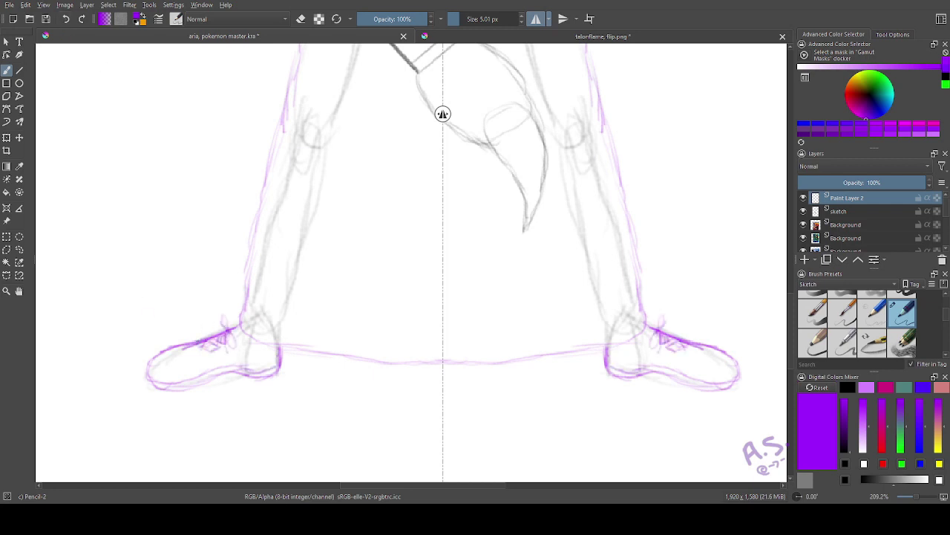
left_click_drag(193, 352, 244, 333)
mouse_move(320, 142)
left_mouse_down()
mouse_move(208, 263)
mouse_move(209, 221)
left_mouse_up()
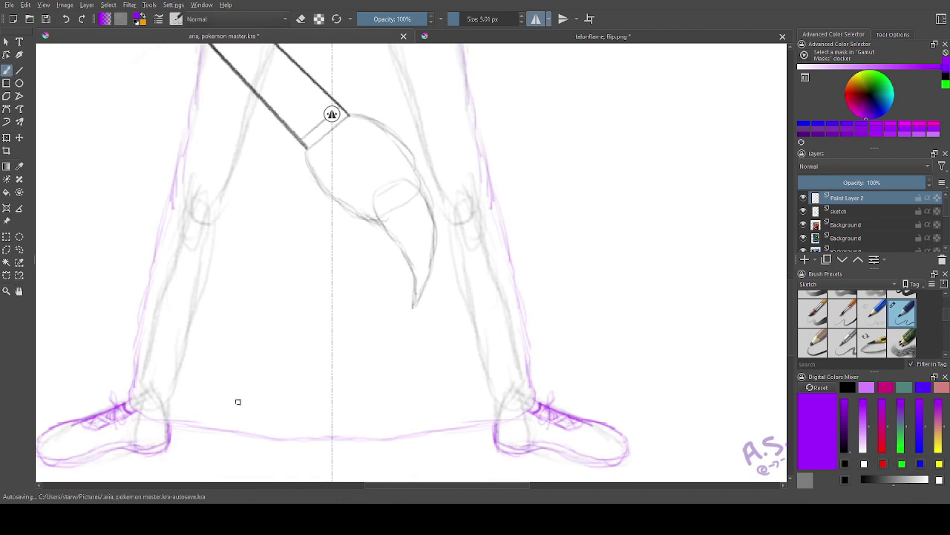
- Draw a mirrored slit along the robe's front centre, running from the hem up to just below the hips
left_click_drag(270, 436, 294, 365)
left_click_drag(290, 401, 306, 339)
mouse_move(300, 373)
left_mouse_down()
mouse_move(330, 226)
mouse_move(325, 142)
mouse_move(271, 314)
left_mouse_up()
left_click_drag(278, 226, 271, 307)
key("ctrl+z")
key("ctrl+z")
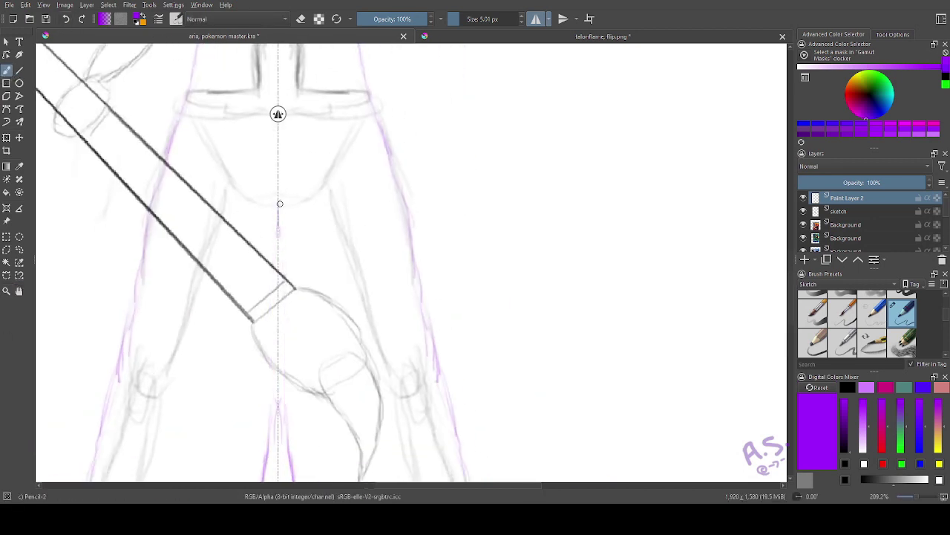
left_click_drag(278, 204, 269, 444)
- Retrace the robe's mirrored sides in darker purple from the ankles up to the hips
left_click_drag(74, 421, 78, 91)
mouse_move(261, 276)
left_mouse_down()
mouse_move(142, 267)
mouse_move(80, 237)
mouse_move(123, 49)
left_mouse_up()
left_click_drag(96, 119, 131, 389)
left_click_drag(191, 158, 167, 245)
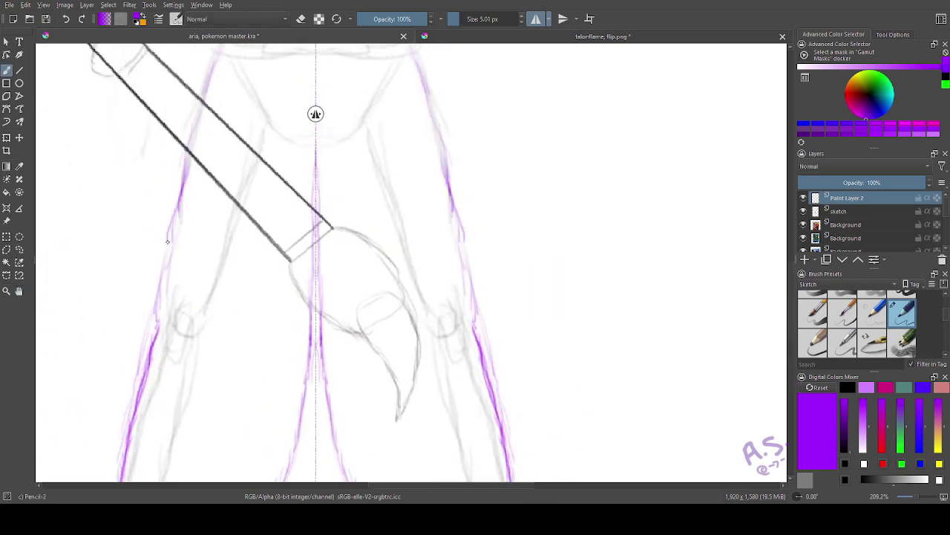
left_click_drag(179, 206, 158, 332)
mouse_move(187, 145)
left_mouse_down()
mouse_move(204, 326)
mouse_move(258, 155)
left_mouse_up()
left_click(19, 291)
left_click_drag(186, 193, 176, 331)
left_click(65, 19)
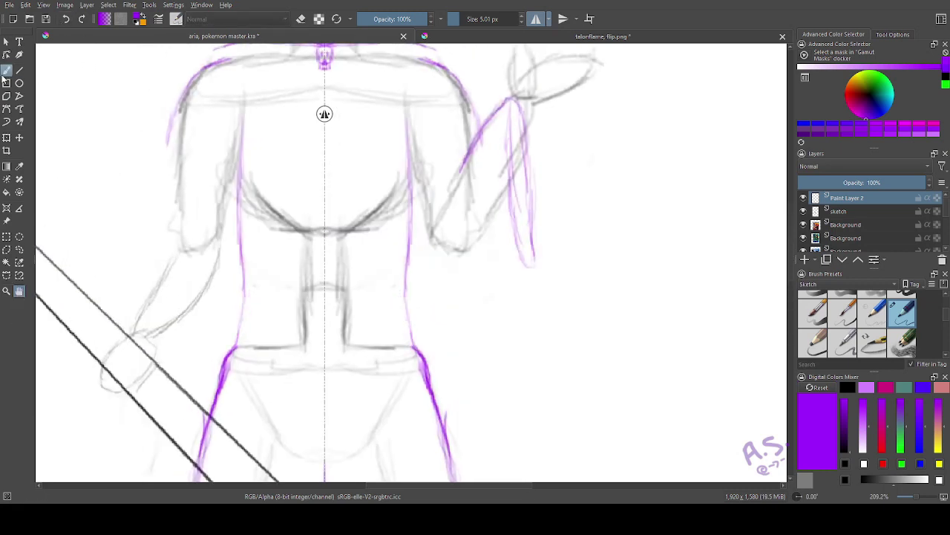
- Retrace the mirrored sides of the robe's torso from the armpits down to the waist
left_click(7, 71)
left_click_drag(241, 119, 240, 216)
left_click_drag(239, 180, 240, 336)
left_click_drag(242, 322, 229, 354)
left_click(20, 291)
left_click_drag(141, 178, 205, 305)
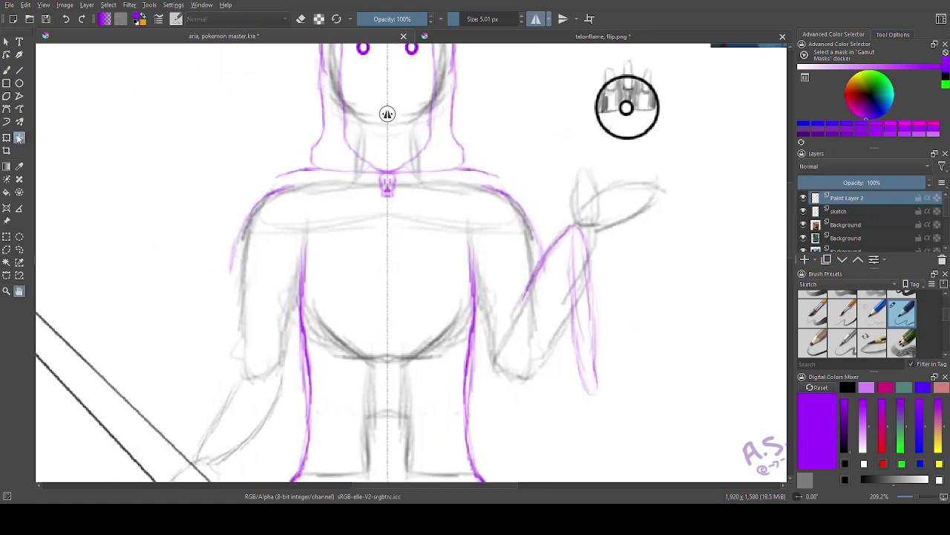
- Retrace the mirrored shoulder curves of the robe down to the upper arms
left_click(7, 70)
mouse_move(294, 186)
left_mouse_down()
mouse_move(264, 201)
mouse_move(239, 243)
left_mouse_up()
left_click_drag(241, 234, 234, 274)
left_click(67, 21)
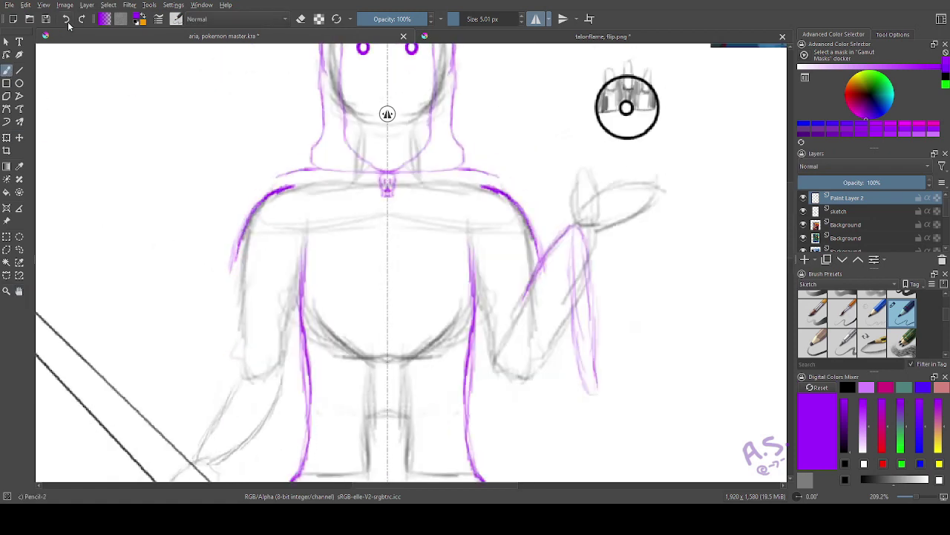
- Turn mirroring off and retrace the raised arm's wide sleeve, closing its lower edge from the elbow to the hanging tip
left_click(535, 19)
mouse_move(532, 284)
left_mouse_down()
mouse_move(570, 224)
mouse_move(517, 304)
left_mouse_up()
mouse_move(571, 225)
left_mouse_down()
mouse_move(589, 239)
mouse_move(598, 391)
mouse_move(574, 325)
left_mouse_up()
mouse_move(570, 277)
left_mouse_down()
mouse_move(571, 226)
mouse_move(596, 382)
left_mouse_up()
left_click_drag(480, 302, 491, 364)
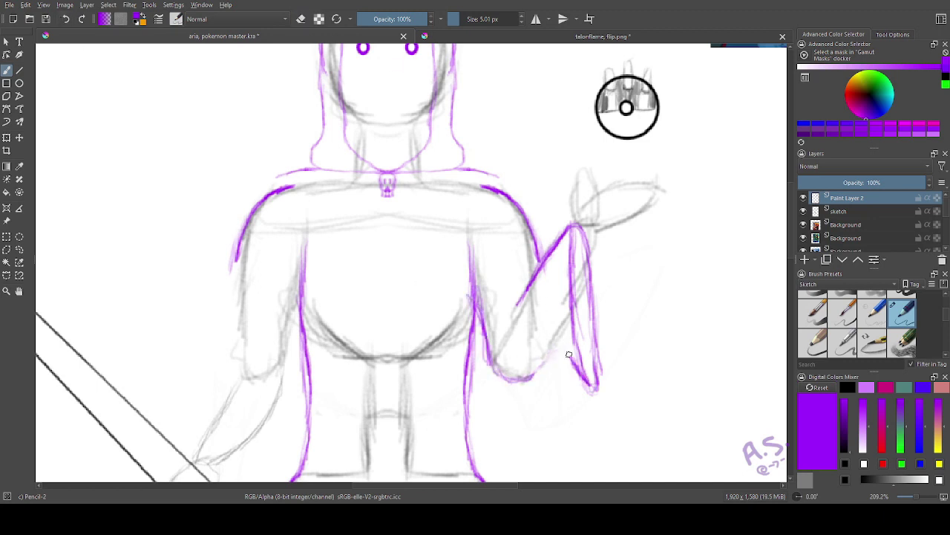
left_click_drag(534, 371, 527, 379)
- Draw the lowered arm's sleeve from shoulder to wrist, with a draping inner edge reaching the paintbrush handle
left_click(19, 291)
left_click_drag(156, 318, 278, 186)
left_click(7, 70)
left_click_drag(358, 117, 353, 190)
left_click_drag(354, 135, 352, 239)
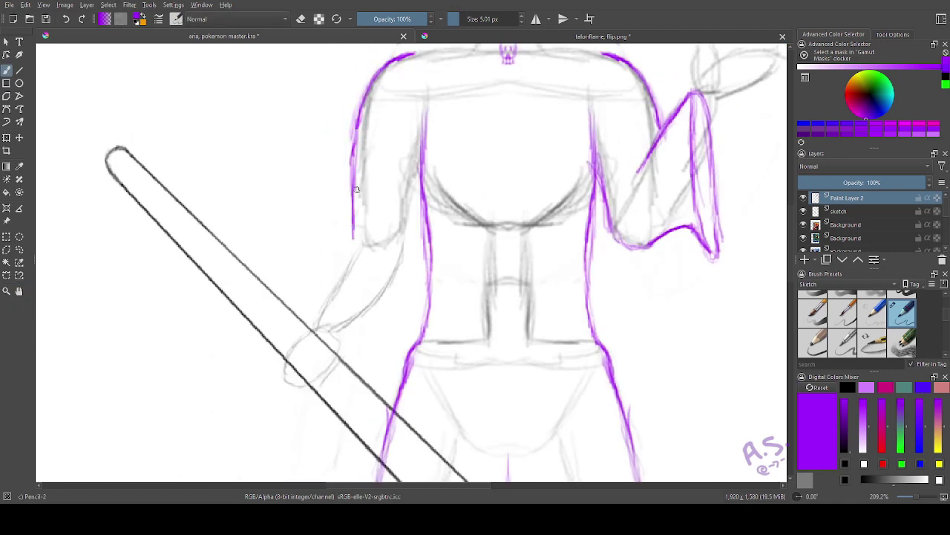
left_click_drag(353, 189, 325, 295)
left_click_drag(346, 269, 315, 322)
left_click_drag(421, 167, 407, 236)
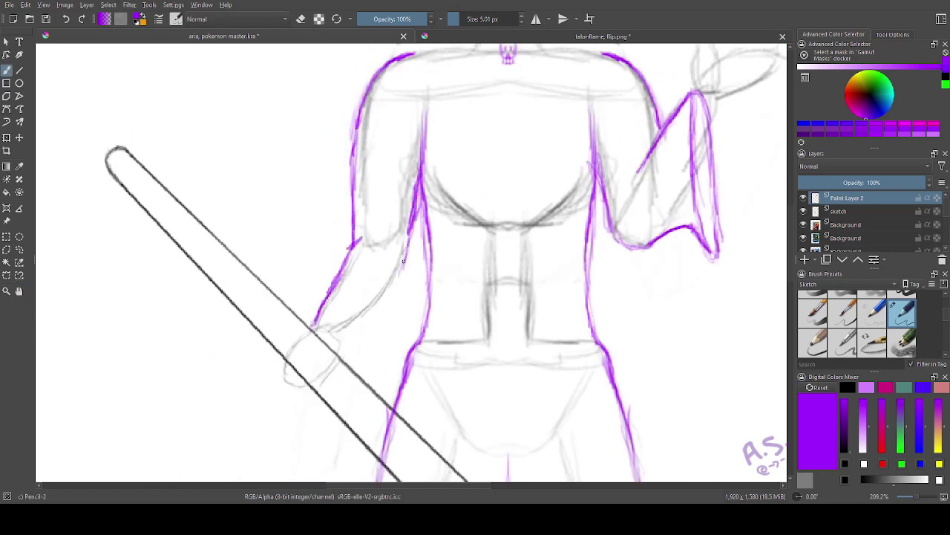
left_click_drag(394, 286, 363, 351)
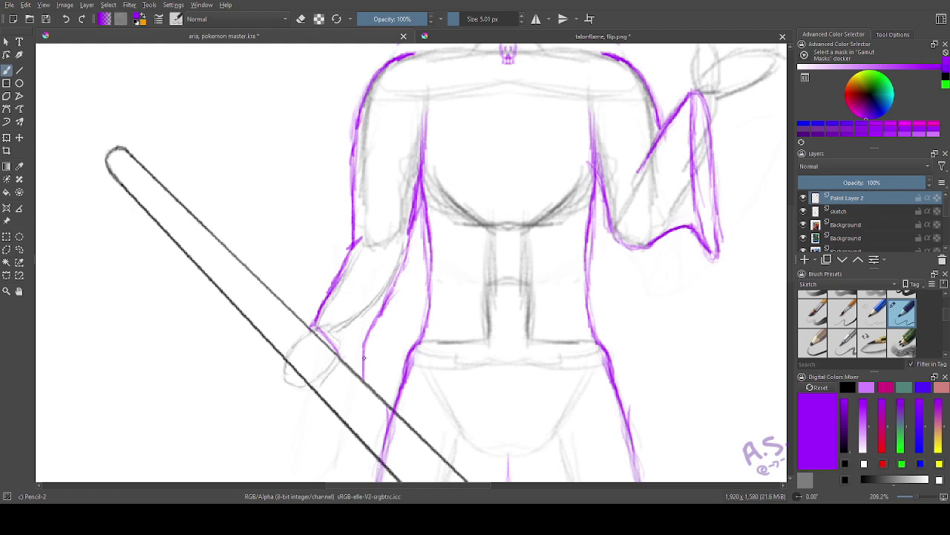
- Draw a straight vertical line down the robe's centre from the skull clasp with the Line tool
left_click(19, 291)
left_click_drag(161, 297, 89, 306)
left_click(20, 71)
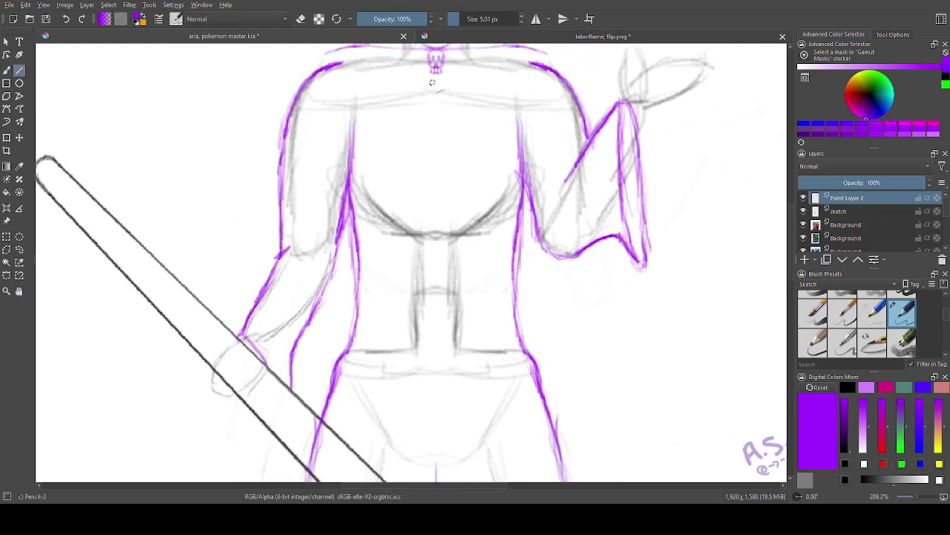
left_click_drag(436, 73, 437, 481)
- Outline the raised open hand's thumb and palm in purple over the sketch
left_click(19, 291)
mouse_move(335, 354)
left_mouse_down()
mouse_move(391, 203)
mouse_move(199, 502)
left_mouse_up()
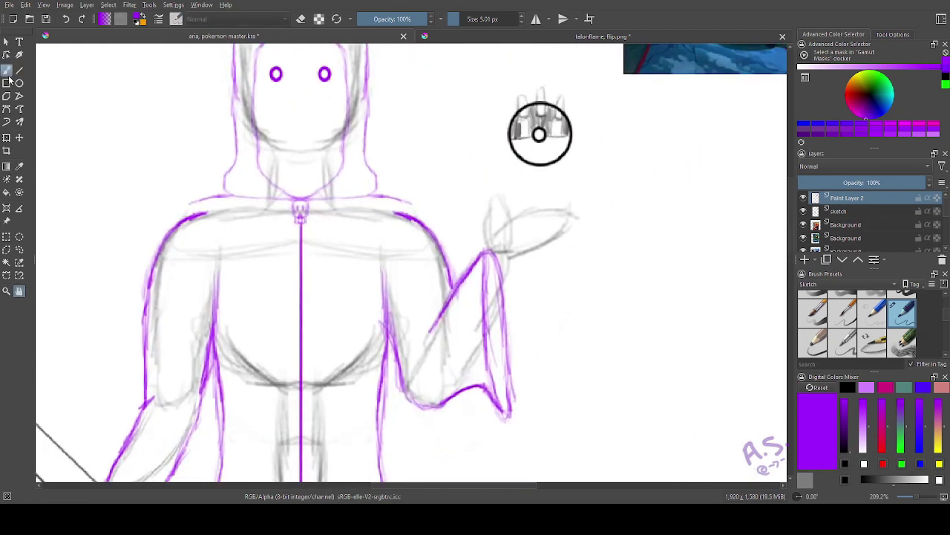
left_click(6, 71)
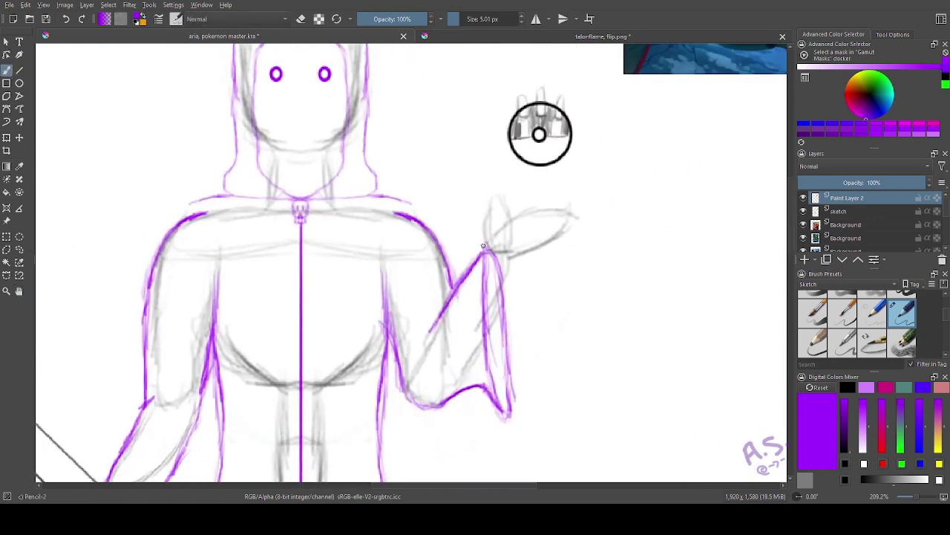
left_click(66, 18)
left_click(66, 18)
left_click_drag(488, 205, 421, 292)
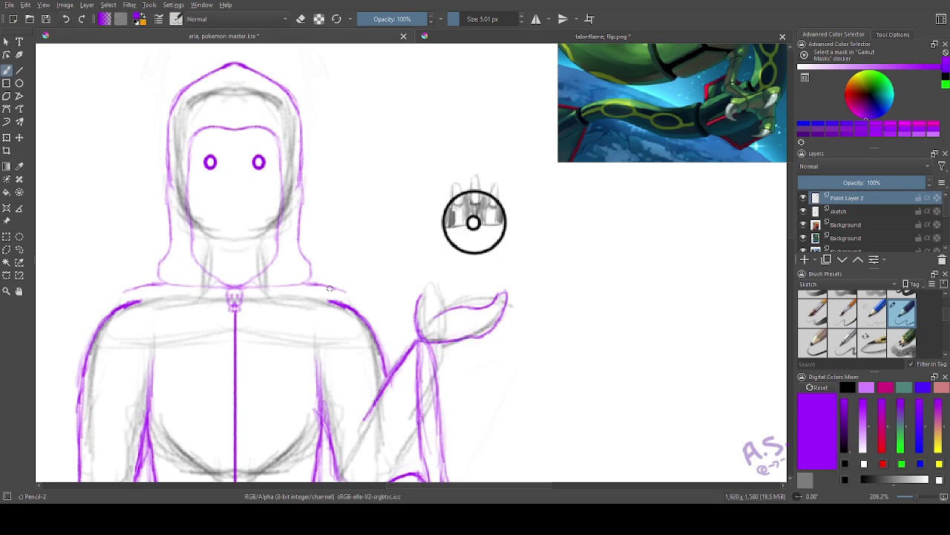
- Close the raised hand's thumb outline and clean up the hand's lower edge with the eraser
left_click_drag(438, 360, 317, 259)
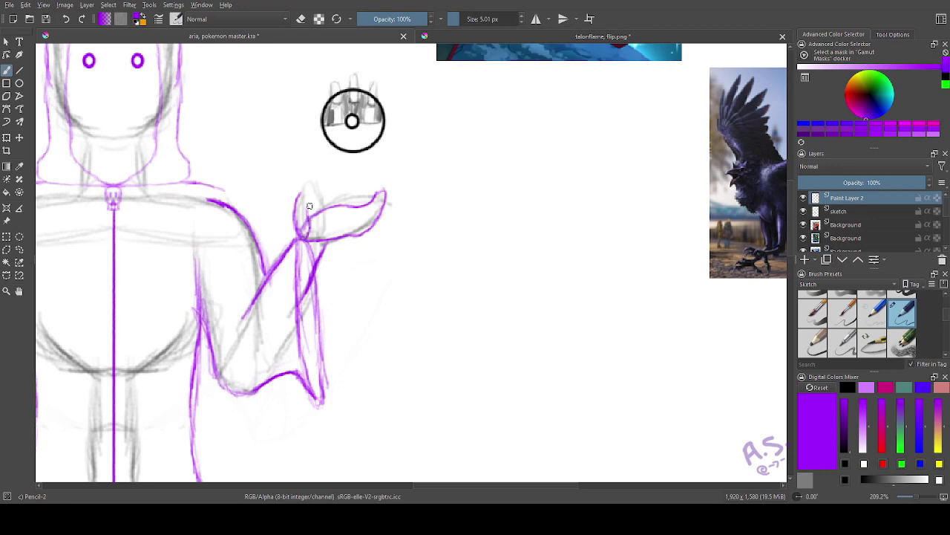
key("e")
key("e")
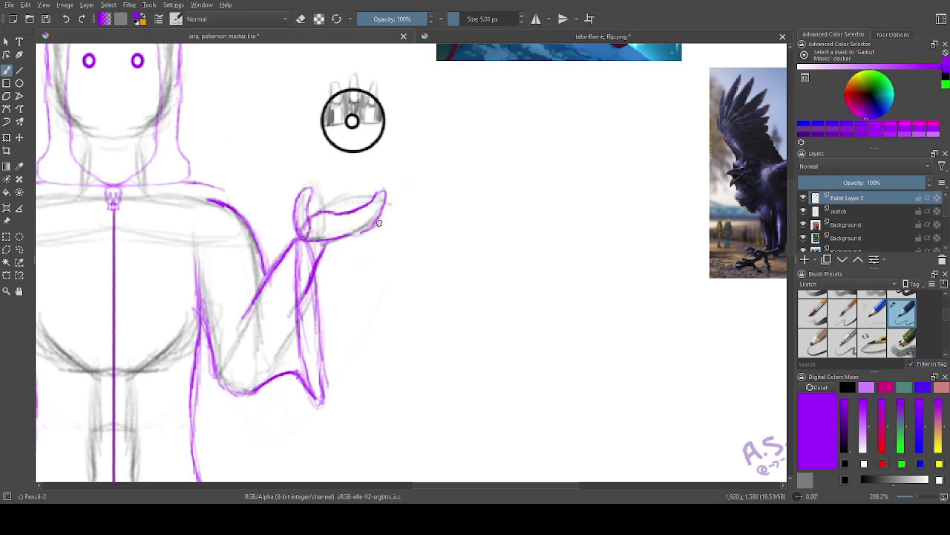
key("e")
mouse_move(379, 222)
left_mouse_down()
mouse_move(341, 238)
mouse_move(370, 230)
left_mouse_up()
- Turn mirroring on and darken the upper edges of the robe's front slit
left_click_drag(185, 288, 333, 248)
left_click_drag(245, 467, 425, 70)
mouse_move(390, 181)
left_mouse_down()
mouse_move(310, 227)
mouse_move(357, 279)
mouse_move(352, 444)
left_mouse_up()
left_click(536, 19)
left_click(6, 70)
key("e")
left_click(21, 296)
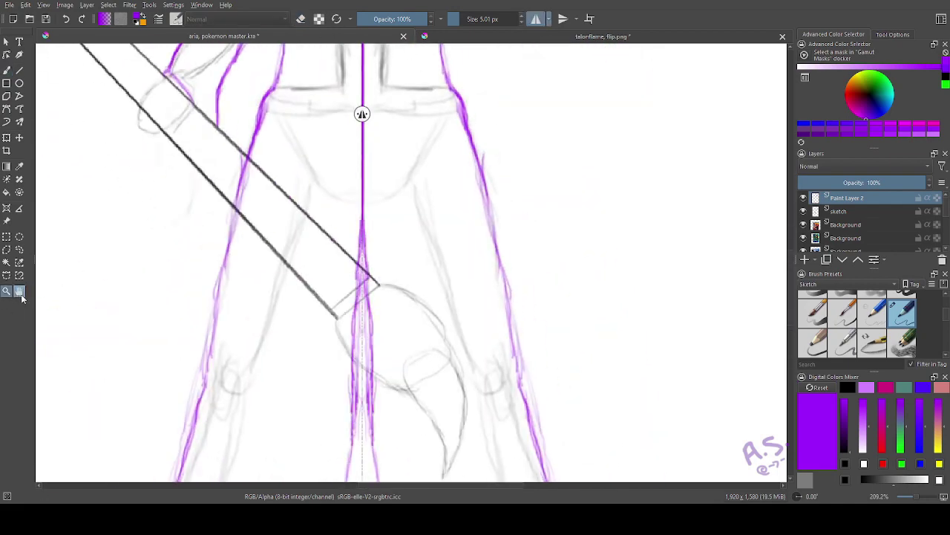
- Retrace the robe's mirrored hem and the flared lower edges of the front slit
scroll(500, 267, "down", 4)
left_click(20, 291)
left_click_drag(303, 325, 208, 430)
left_click(6, 291)
left_click_drag(347, 388, 153, 275)
left_click(19, 291)
left_click_drag(504, 297, 300, 305)
left_click(6, 70)
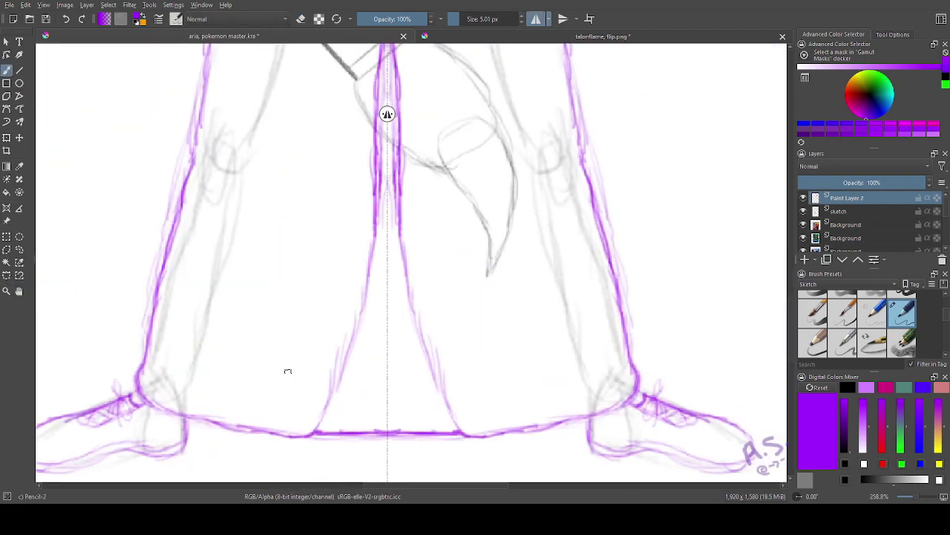
mouse_move(315, 433)
left_mouse_down()
mouse_move(371, 290)
mouse_move(377, 241)
left_mouse_up()
- Draw the curled fingertips of the hand gripping the paintbrush handle with mirroring off, and remove the trial finger strokes
left_click(19, 291)
left_click_drag(232, 82, 356, 247)
key("b")
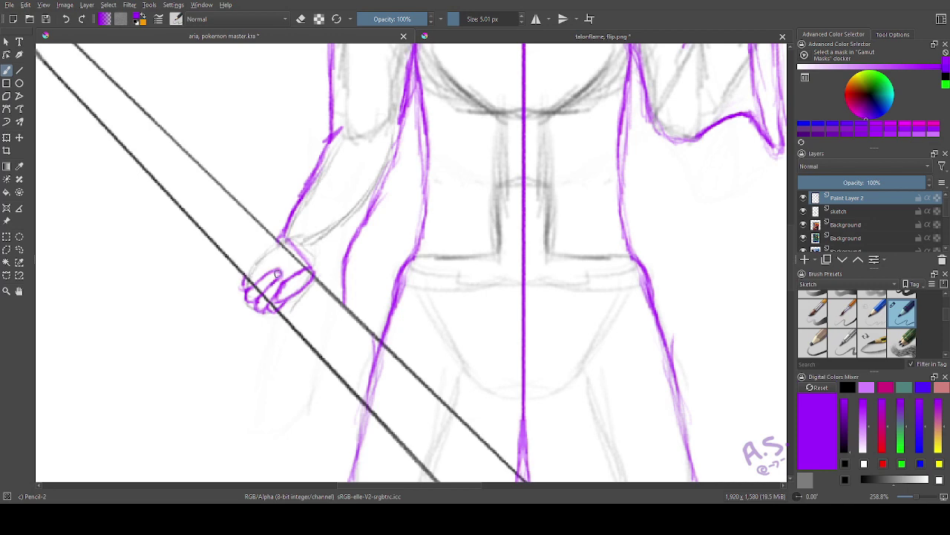
key("ctrl+z")
key("ctrl+z")
key("ctrl+z")
key("e")
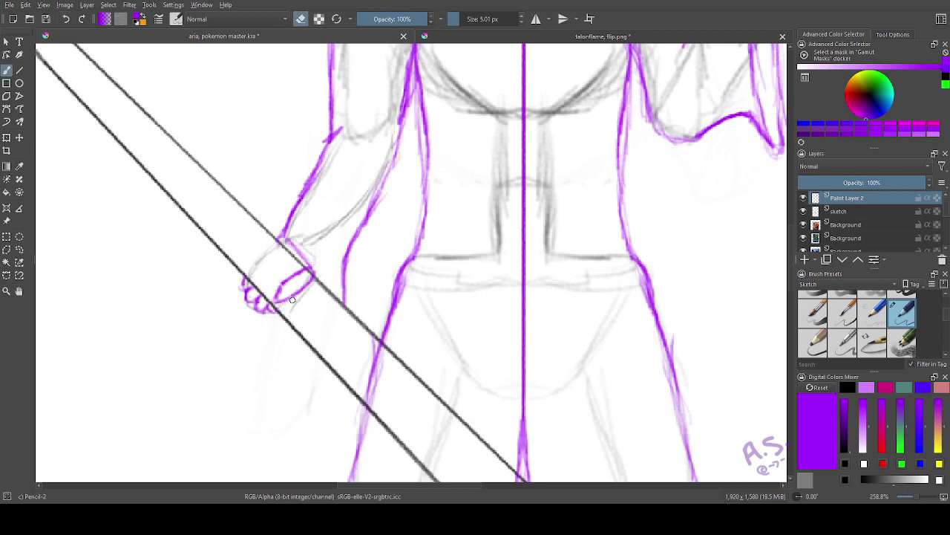
key("e")
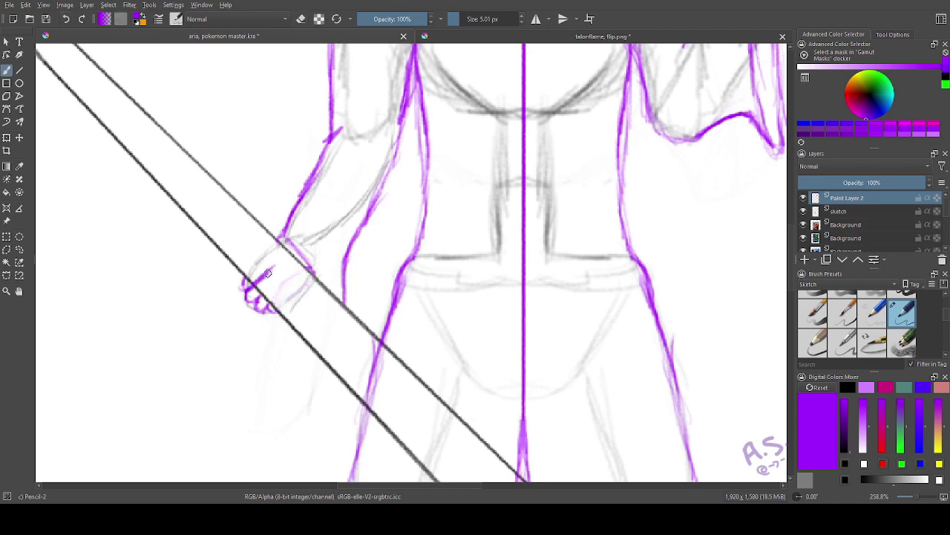
- Draw the parallel fingers wrapped across the paintbrush handle, from the wrist edge to the curled fingertips
left_click_drag(290, 253, 260, 281)
mouse_move(297, 261)
left_mouse_down()
mouse_move(261, 293)
mouse_move(267, 299)
left_mouse_up()
left_click_drag(304, 274, 271, 305)
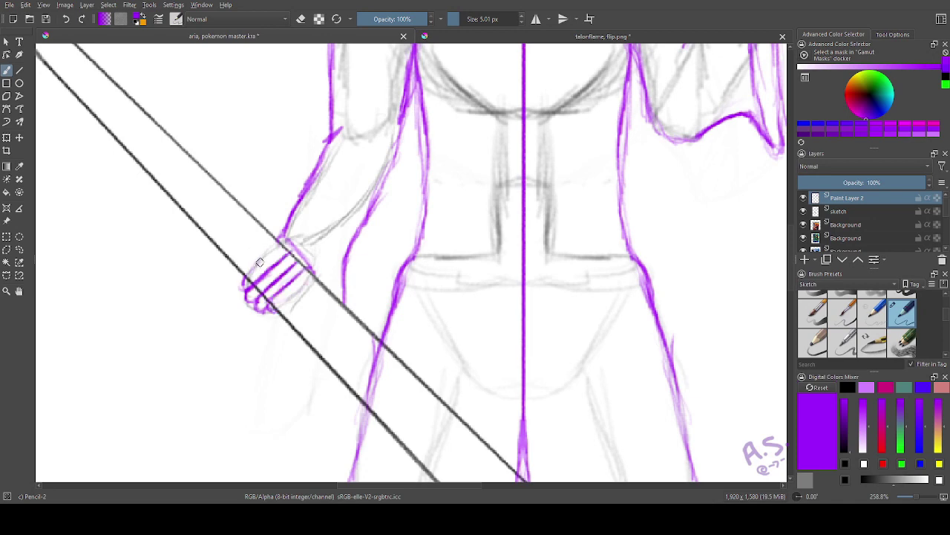
left_click(301, 19)
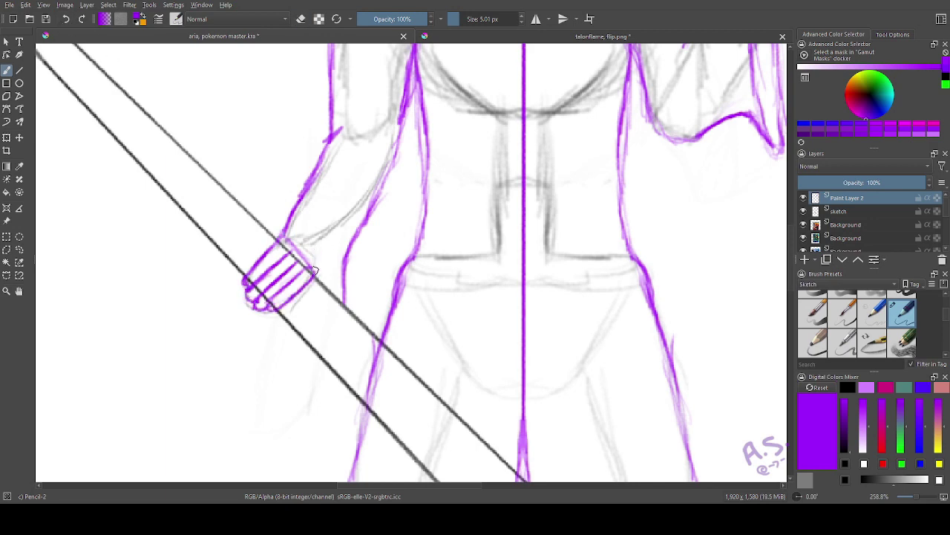
- Switch to blue and trace the paintbrush handle below the gripping hand with straight lines, including its end line
left_click(19, 291)
left_click_drag(354, 276, 211, 37)
left_click(920, 450)
left_click(923, 387)
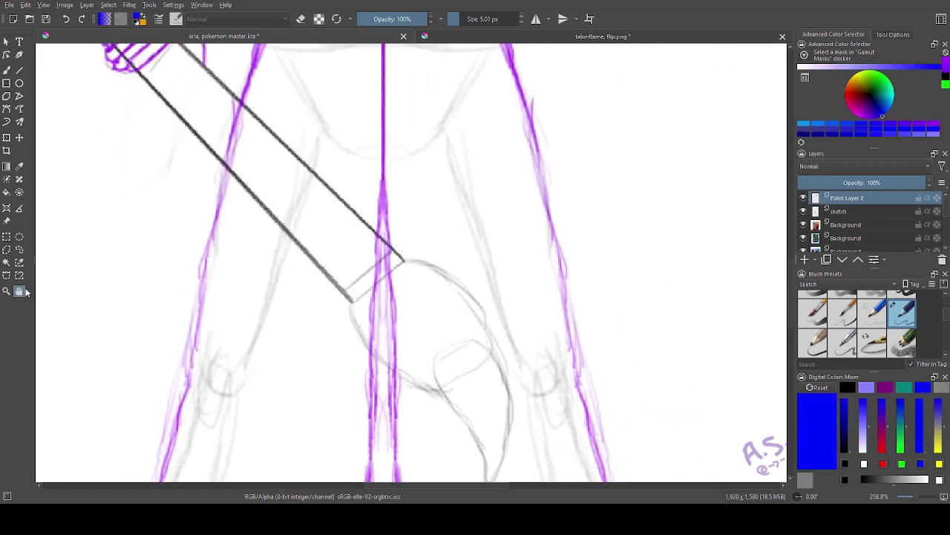
left_click(19, 70)
mouse_move(282, 193)
left_mouse_down()
mouse_move(404, 345)
mouse_move(512, 401)
left_mouse_up()
left_click(65, 20)
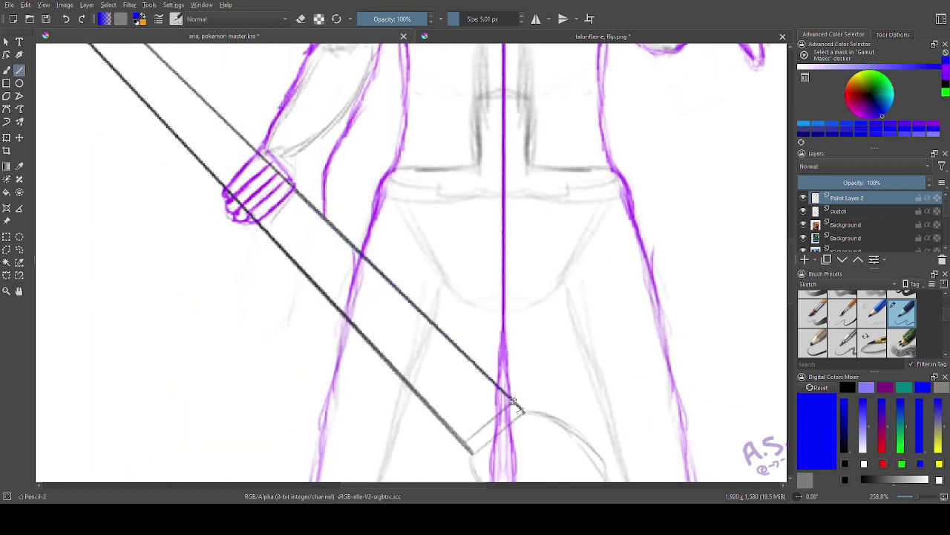
left_click_drag(294, 190, 513, 405)
left_click_drag(464, 443, 257, 221)
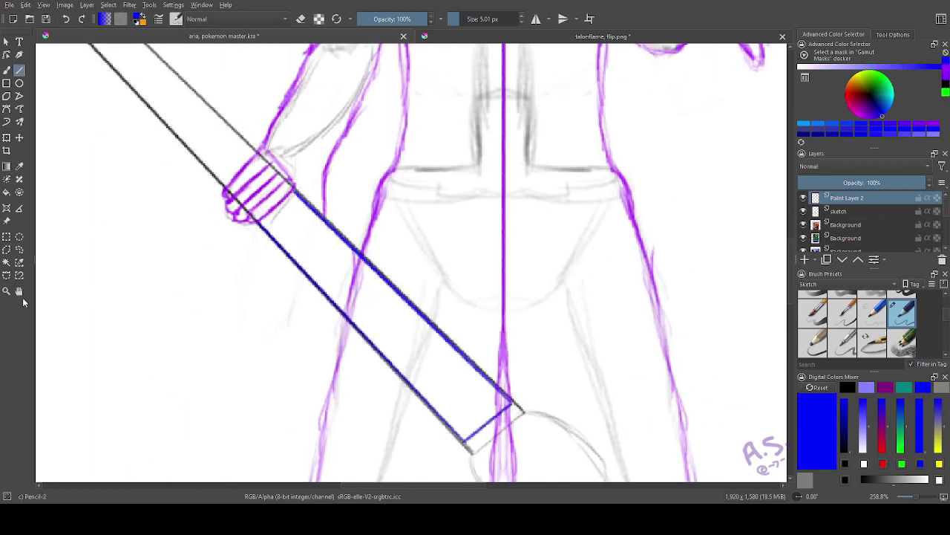
- Trace both edges of the handle above the hand with straight blue lines and round off its end
left_click(19, 292)
left_click_drag(223, 171, 417, 385)
left_click(19, 70)
left_click_drag(225, 146, 454, 364)
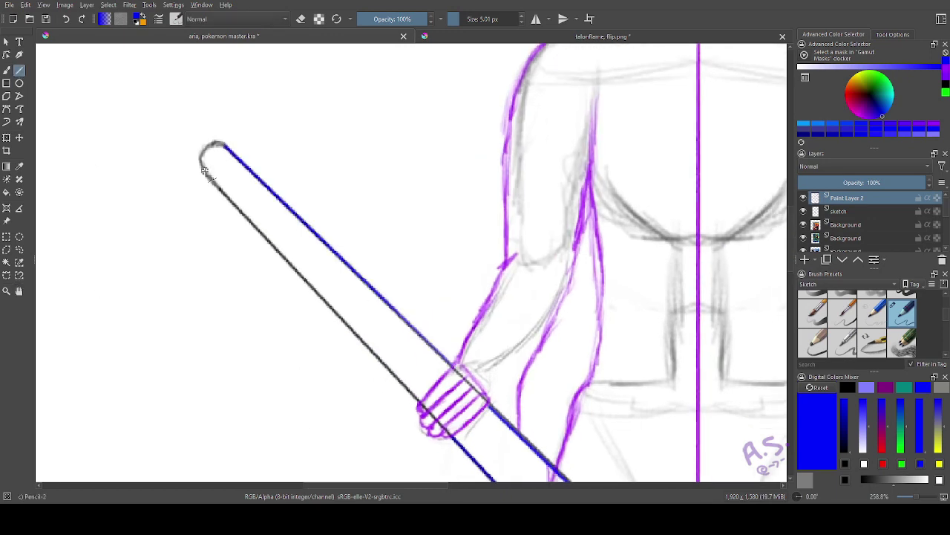
left_click_drag(203, 165, 418, 396)
left_click(6, 291)
left_click(6, 71)
mouse_move(169, 119)
left_mouse_down()
mouse_move(294, 222)
mouse_move(298, 177)
mouse_move(393, 166)
mouse_move(290, 224)
left_mouse_up()
- Trace the short sides of the band joining the handle to the brush head with straight blue lines
key("ctrl+minus")
key("ctrl+minus")
key("ctrl+minus")
key("ctrl+minus")
key("ctrl+minus")
key("ctrl+minus")
key("ctrl+minus")
key("ctrl+minus")
key("ctrl+minus")
key("ctrl+minus")
left_click(7, 291)
left_click_drag(473, 331, 542, 380)
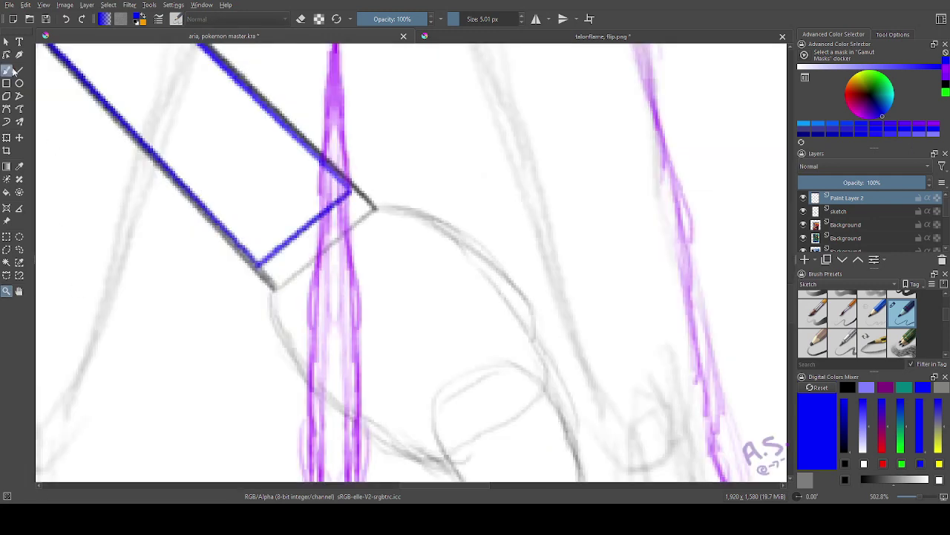
left_click(13, 70)
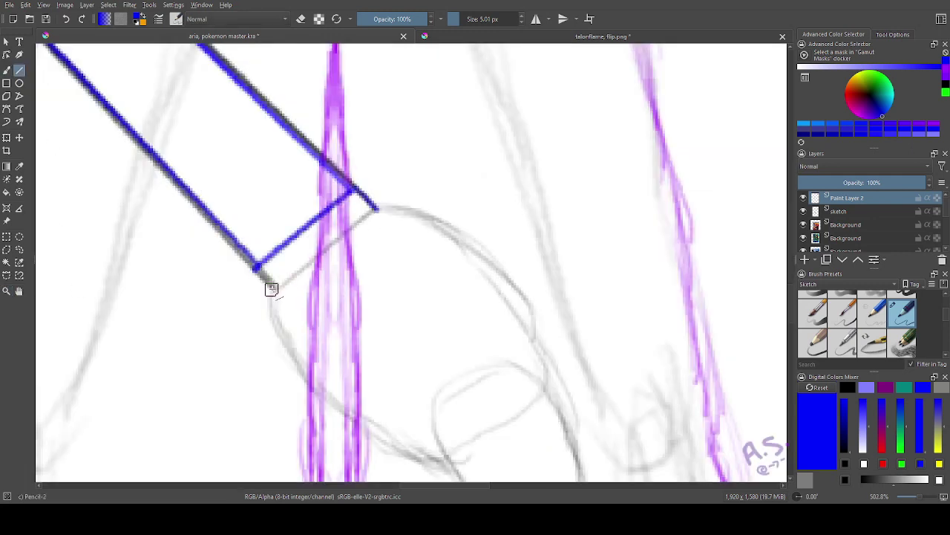
mouse_move(269, 286)
left_mouse_down()
mouse_move(144, 196)
mouse_move(149, 234)
mouse_move(219, 324)
mouse_move(329, 380)
left_mouse_up()
- Outline the curved brush head in blue and draw a wavy paint edge across the bristles
mouse_move(274, 115)
left_mouse_down()
mouse_move(382, 206)
mouse_move(447, 364)
left_mouse_up()
mouse_move(320, 282)
left_mouse_down()
mouse_move(281, 243)
mouse_move(251, 134)
left_mouse_up()
mouse_move(256, 224)
left_mouse_down()
mouse_move(324, 344)
mouse_move(333, 411)
mouse_move(379, 236)
mouse_move(378, 256)
left_mouse_up()
mouse_move(252, 207)
left_mouse_down()
mouse_move(346, 130)
mouse_move(254, 206)
mouse_move(251, 227)
left_mouse_up()
- Draw a blue paint drip hanging from the side of the brush tip
left_click(19, 291)
left_click_drag(185, 312, 182, 150)
left_click(5, 72)
mouse_move(299, 130)
left_mouse_down()
mouse_move(294, 158)
mouse_move(318, 179)
mouse_move(298, 211)
left_mouse_up()
left_click_drag(319, 178, 324, 145)
key("h")
left_click_drag(177, 159, 183, 306)
left_click(6, 72)
mouse_move(329, 293)
left_mouse_down()
mouse_move(350, 278)
mouse_move(324, 346)
left_mouse_up()
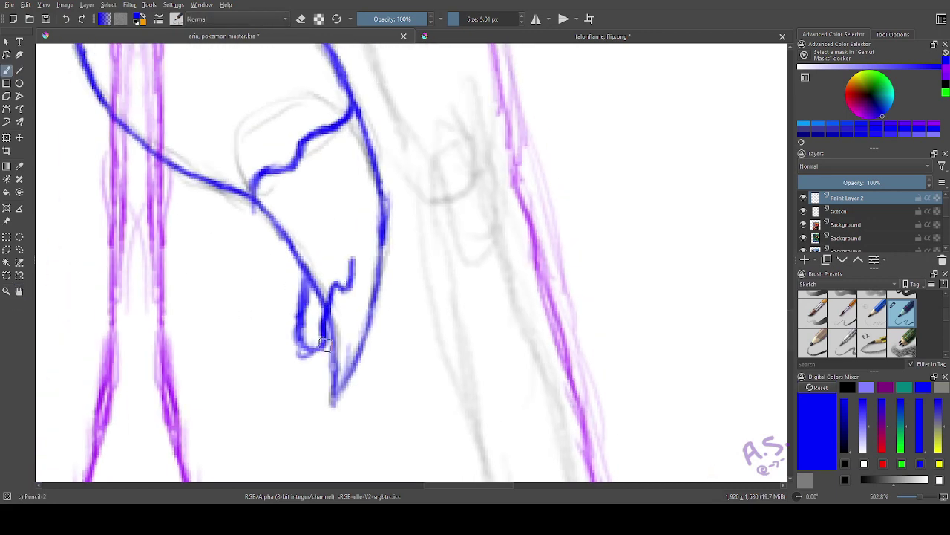
- Switch back to purple, hide and reshow the sketch layer, and turn mirroring on
key("ctrl+minus")
key("ctrl+minus")
key("ctrl+minus")
key("ctrl+minus")
key("ctrl+minus")
left_click(19, 292)
left_click_drag(239, 169, 243, 481)
left_click(946, 69)
left_click(6, 291)
left_click_drag(294, 146, 432, 295)
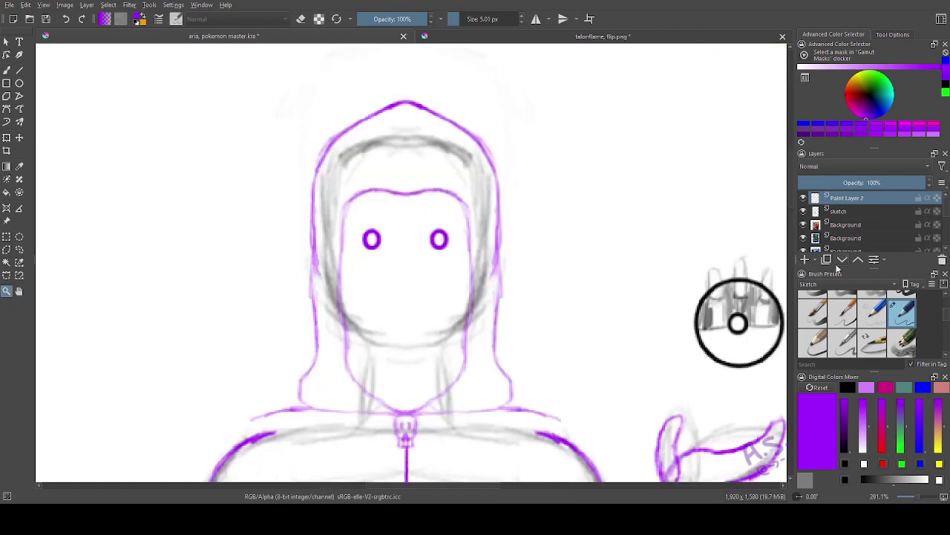
left_click(804, 211)
left_click(804, 212)
left_click(536, 20)
- Retrace the hood's mirrored outer outline in darker purple on Paint Layer 2
left_click(20, 291)
left_click_drag(215, 215, 238, 304)
left_click(6, 71)
mouse_move(427, 189)
left_mouse_down()
mouse_move(362, 223)
mouse_move(345, 247)
mouse_move(333, 318)
mouse_move(335, 309)
mouse_move(331, 461)
left_mouse_up()
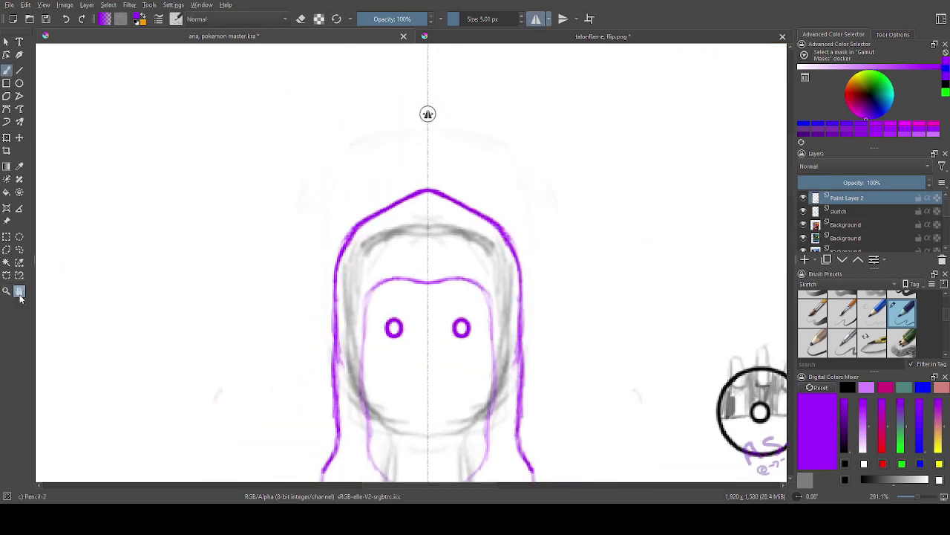
left_click(19, 292)
left_click_drag(163, 438, 507, 355)
- Erase the retraced hood outline on Paint Layer 2
left_click(6, 291)
scroll(473, 241, "down", 5)
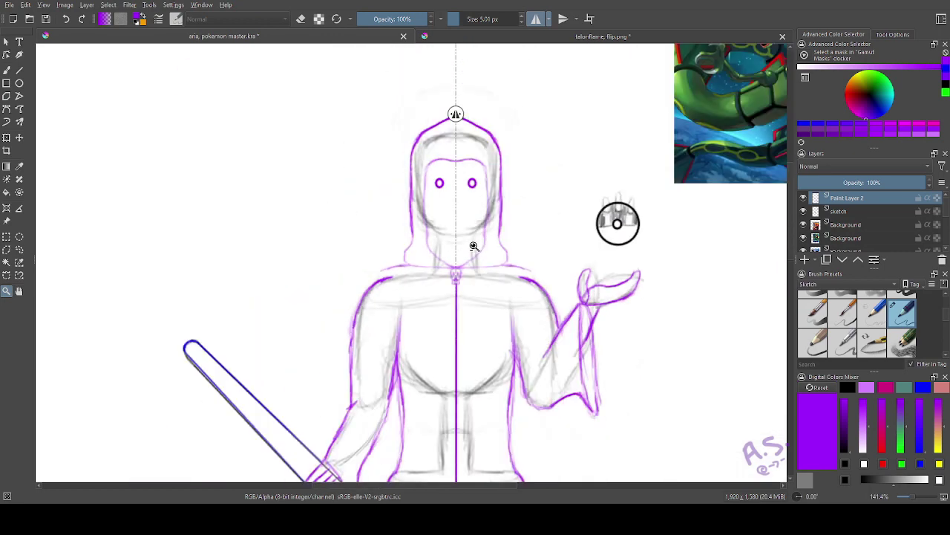
left_click(19, 291)
left_click_drag(149, 201, 138, 276)
left_click(6, 71)
left_click(301, 19)
left_click_drag(408, 211, 444, 193)
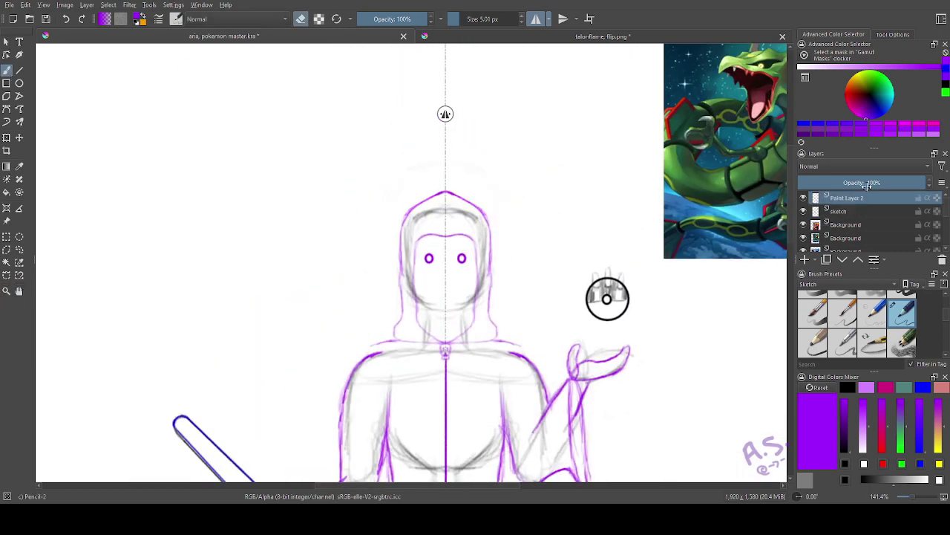
- Lower the sketch layer's opacity to 49% and move the layer slightly down
left_click(839, 211)
left_click(861, 182)
left_click(19, 138)
mouse_move(244, 209)
left_mouse_down()
mouse_move(233, 220)
mouse_move(245, 220)
left_mouse_up()
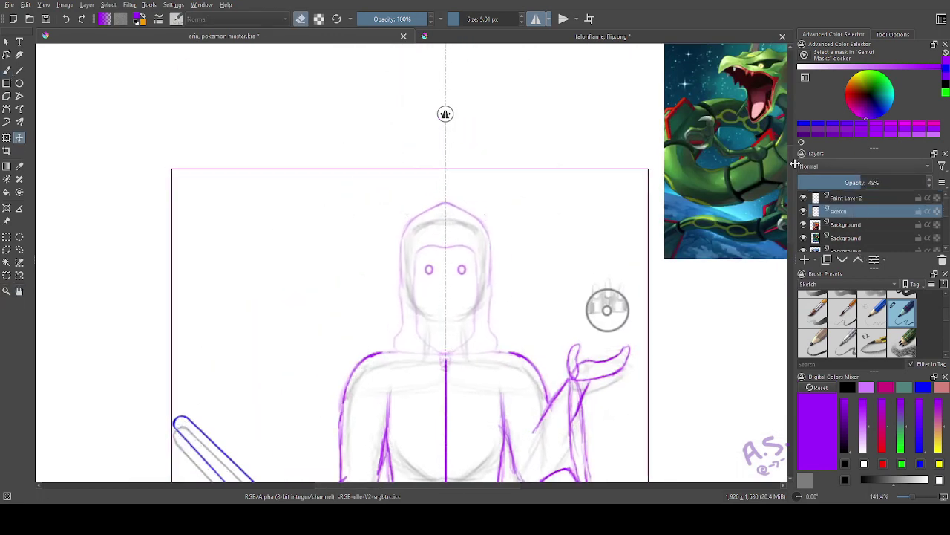
- Retrace the top and sides of the hood's mirrored outer outline in purple on Paint Layer 2
left_click(846, 198)
left_click(6, 291)
left_click_drag(316, 179, 492, 389)
left_click(20, 291)
left_click_drag(223, 193, 164, 278)
left_click(6, 70)
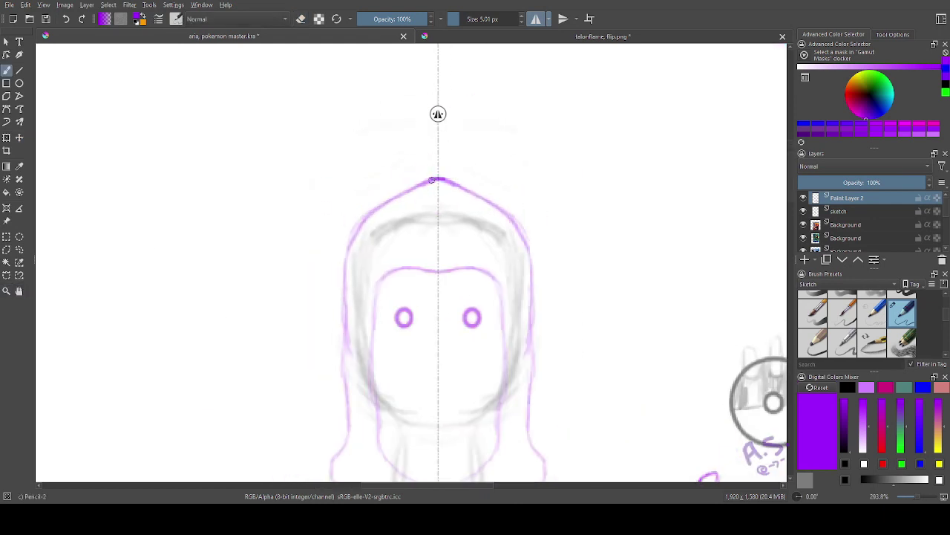
mouse_move(431, 179)
left_mouse_down()
mouse_move(358, 222)
mouse_move(345, 290)
mouse_move(348, 385)
left_mouse_up()
- Retrace the hood's lower flared edges down to the shoulders and draw the collar line across the neck
left_click_drag(237, 446, 187, 291)
left_click(5, 291)
left_click_drag(179, 203, 386, 396)
left_click(6, 70)
left_click_drag(447, 79, 448, 208)
mouse_move(452, 158)
left_mouse_down()
mouse_move(438, 237)
mouse_move(409, 316)
mouse_move(444, 335)
mouse_move(426, 336)
mouse_move(634, 352)
left_mouse_up()
left_click_drag(358, 343, 429, 341)
- Erase the upper end of the robe's centre line and draw a skull-shaped zipper pull at the collar
key("space")
left_click_drag(550, 339, 319, 219)
key("e")
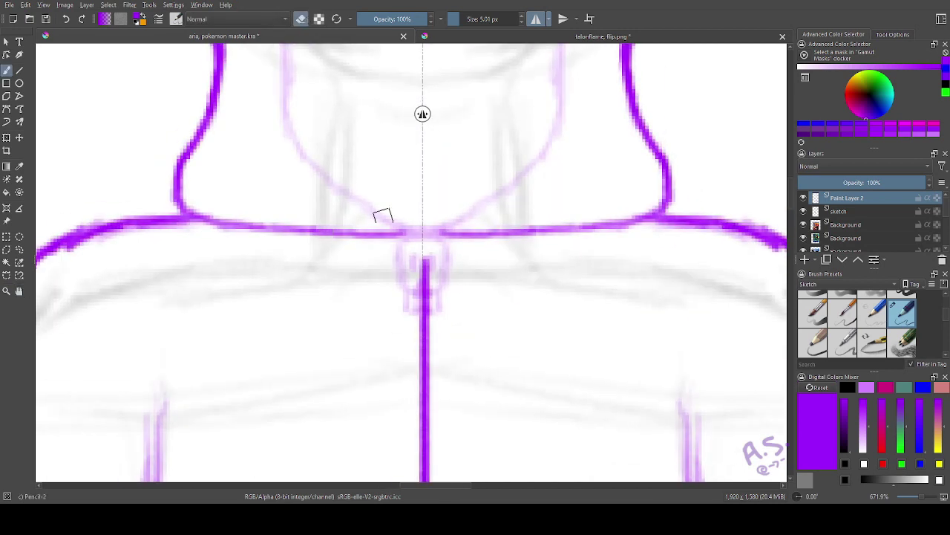
left_click_drag(424, 256, 424, 306)
left_click(301, 19)
mouse_move(423, 235)
left_mouse_down()
mouse_move(403, 260)
mouse_move(417, 310)
mouse_move(416, 292)
left_mouse_up()
left_click_drag(415, 258, 413, 273)
key("ctrl+z")
key("ctrl+z")
- Trace the lower edges of the hood's face opening, converging in a V at the zipper pull
left_click(20, 291)
mouse_move(415, 208)
left_mouse_down()
mouse_move(407, 380)
mouse_move(392, 392)
mouse_move(286, 310)
mouse_move(262, 174)
left_mouse_up()
left_click(7, 71)
left_click_drag(275, 223, 281, 306)
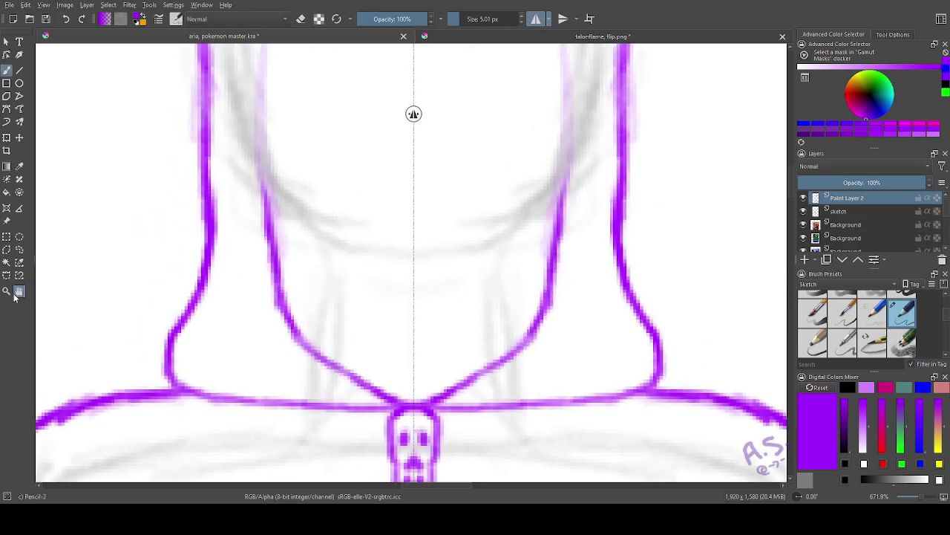
- Trace the upper sides and top of the hood's face opening and draw two solid purple eyes
left_click(18, 292)
left_click_drag(327, 163, 305, 410)
left_click(6, 71)
mouse_move(392, 151)
left_mouse_down()
mouse_move(315, 144)
mouse_move(280, 155)
mouse_move(254, 194)
mouse_move(244, 385)
left_mouse_up()
mouse_move(324, 269)
left_mouse_down()
mouse_move(321, 203)
mouse_move(267, 218)
mouse_move(266, 231)
left_mouse_up()
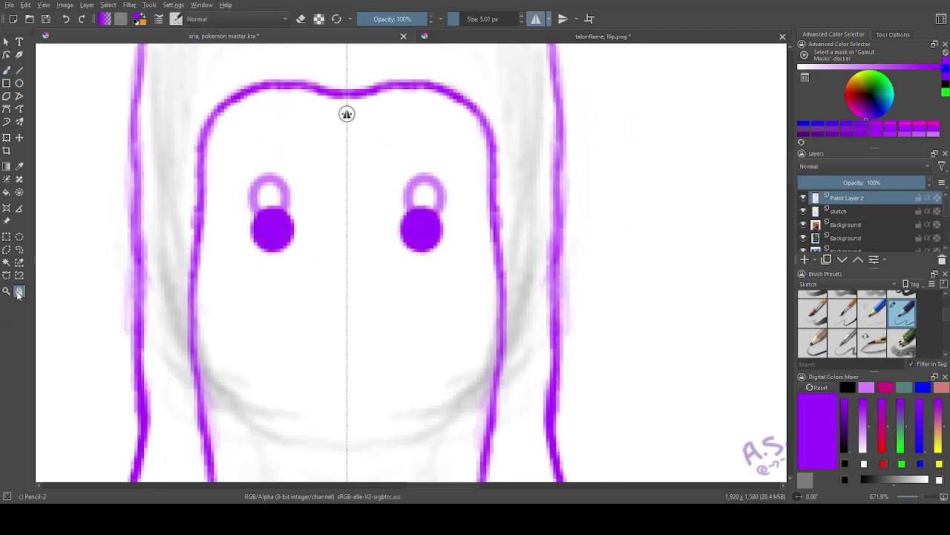
- Switch to black and retrace the ball's outline, horizontal dividing line and centre button
scroll(409, 216, "down", 9)
left_click_drag(312, 358, 46, 326)
left_click(6, 291)
left_click_drag(262, 221, 353, 317)
left_click(847, 386)
left_click(7, 70)
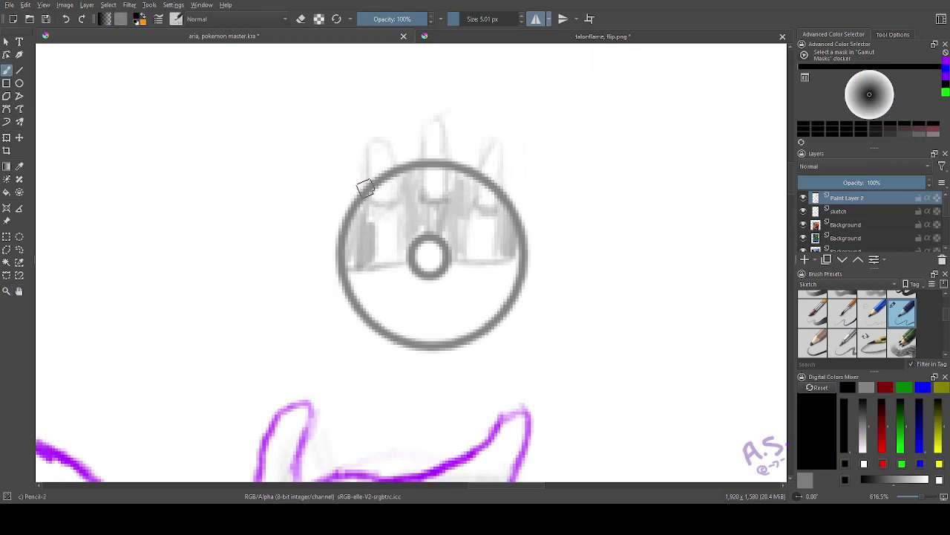
left_click_drag(364, 187, 345, 231)
left_click_drag(410, 256, 339, 256)
left_click_drag(450, 256, 531, 261)
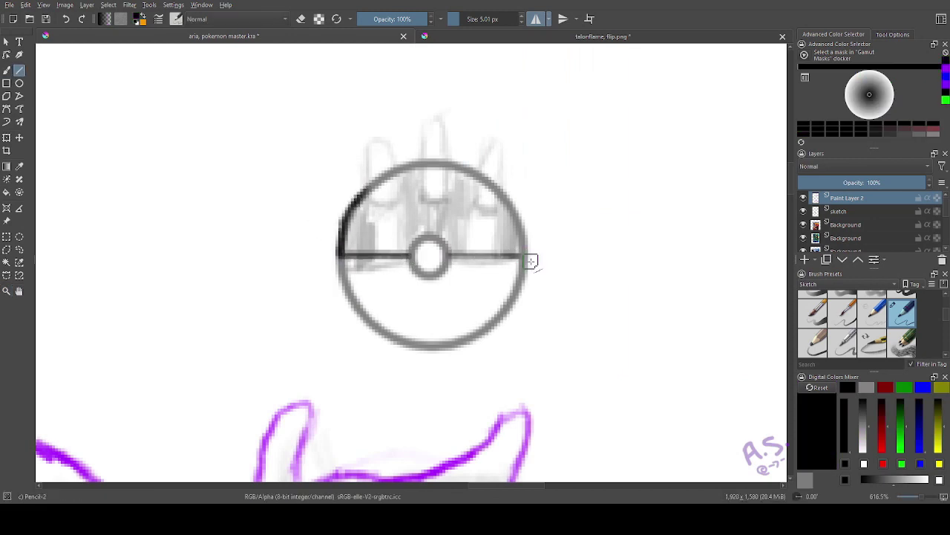
mouse_move(525, 226)
left_mouse_down()
mouse_move(501, 159)
mouse_move(476, 151)
mouse_move(479, 177)
mouse_move(433, 123)
mouse_move(421, 165)
mouse_move(396, 166)
mouse_move(384, 141)
mouse_move(367, 192)
mouse_move(398, 205)
mouse_move(397, 249)
mouse_move(426, 170)
mouse_move(449, 177)
mouse_move(388, 206)
mouse_move(477, 203)
mouse_move(450, 262)
left_mouse_up()
mouse_move(524, 253)
left_mouse_down()
mouse_move(515, 287)
mouse_move(407, 334)
mouse_move(376, 319)
mouse_move(387, 335)
left_mouse_up()
mouse_move(475, 208)
left_mouse_down()
mouse_move(471, 233)
mouse_move(501, 246)
left_mouse_up()
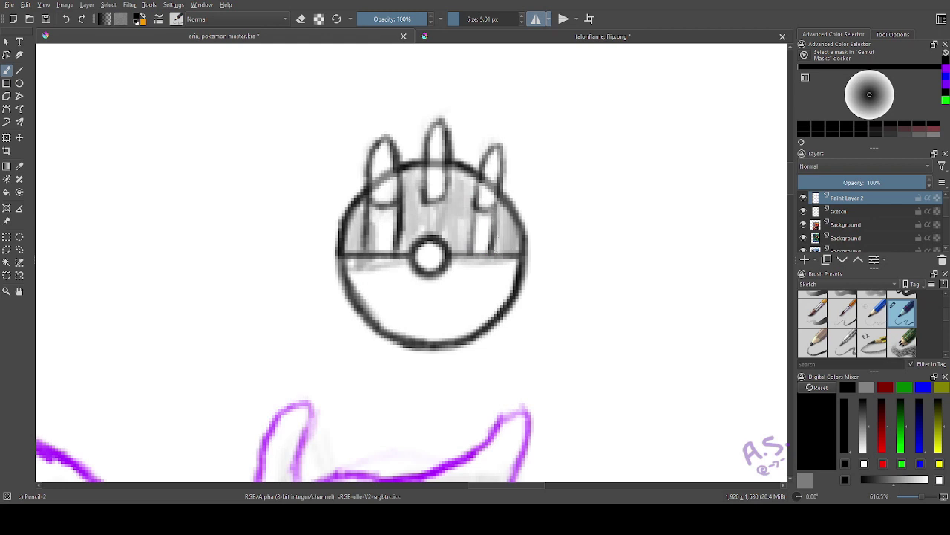
mouse_move(195, 235)
left_mouse_down()
mouse_move(240, 245)
mouse_move(239, 255)
mouse_move(202, 254)
left_mouse_up()
key("e")
mouse_move(400, 155)
left_mouse_down()
mouse_move(360, 180)
mouse_move(462, 161)
mouse_move(503, 191)
mouse_move(477, 248)
mouse_move(455, 199)
mouse_move(382, 250)
mouse_move(395, 266)
left_mouse_up()
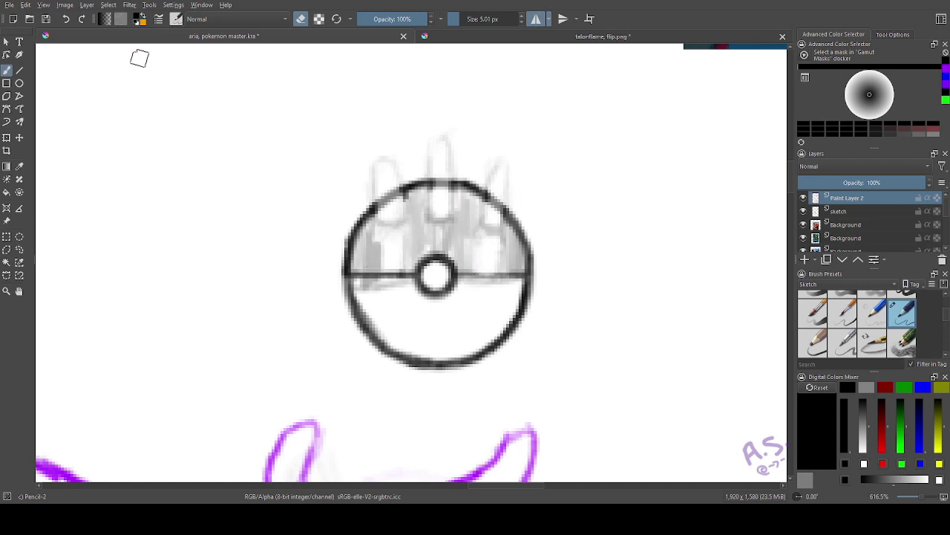
- Draw two vertical bands on the ball's upper half and shade the panels around them black
mouse_move(374, 211)
left_mouse_down()
mouse_move(369, 263)
mouse_move(393, 271)
mouse_move(407, 212)
mouse_move(401, 239)
left_mouse_up()
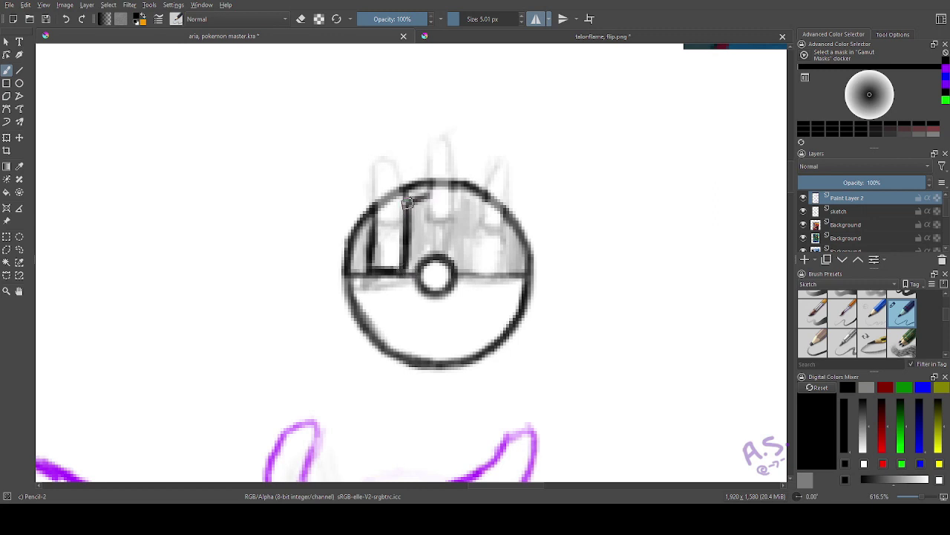
mouse_move(407, 199)
left_mouse_down()
mouse_move(476, 241)
mouse_move(472, 274)
left_mouse_up()
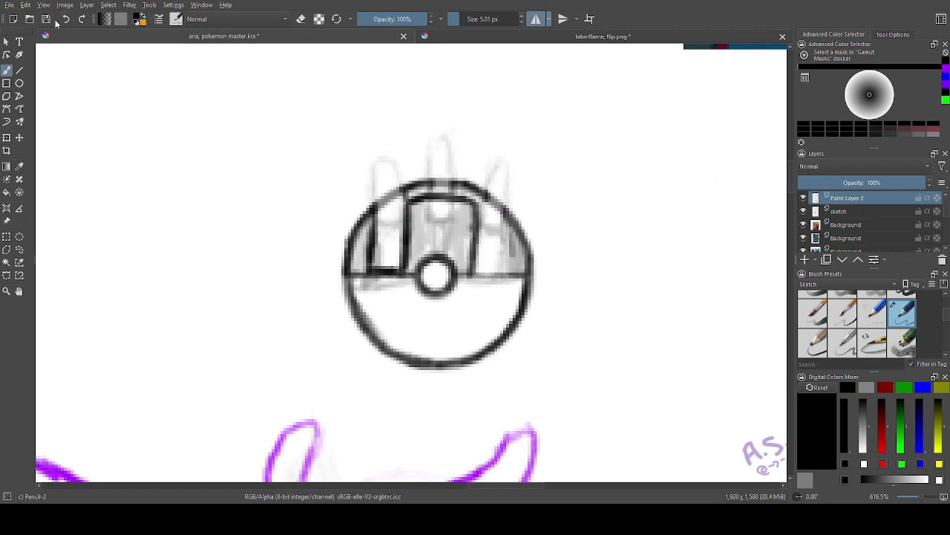
mouse_move(505, 214)
left_mouse_down()
mouse_move(511, 276)
mouse_move(525, 253)
mouse_move(462, 276)
mouse_move(414, 214)
mouse_move(454, 202)
mouse_move(519, 271)
mouse_move(369, 275)
mouse_move(367, 225)
mouse_move(402, 190)
left_mouse_up()
- Turn mirroring off, shrink the mirrored copy of the ball and move it beside the hood, on the raised hand's side
key("1")
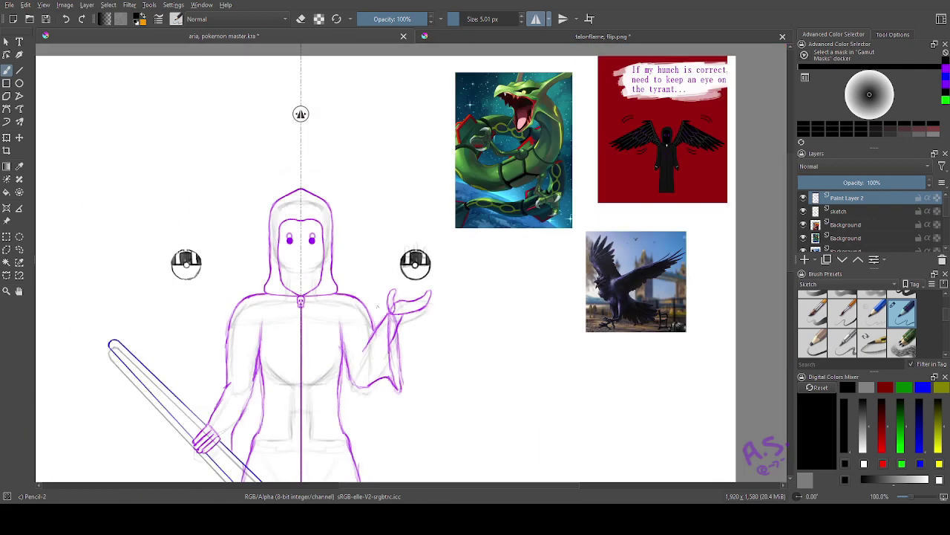
left_click(536, 19)
left_click(19, 137)
left_click_drag(183, 215, 369, 170)
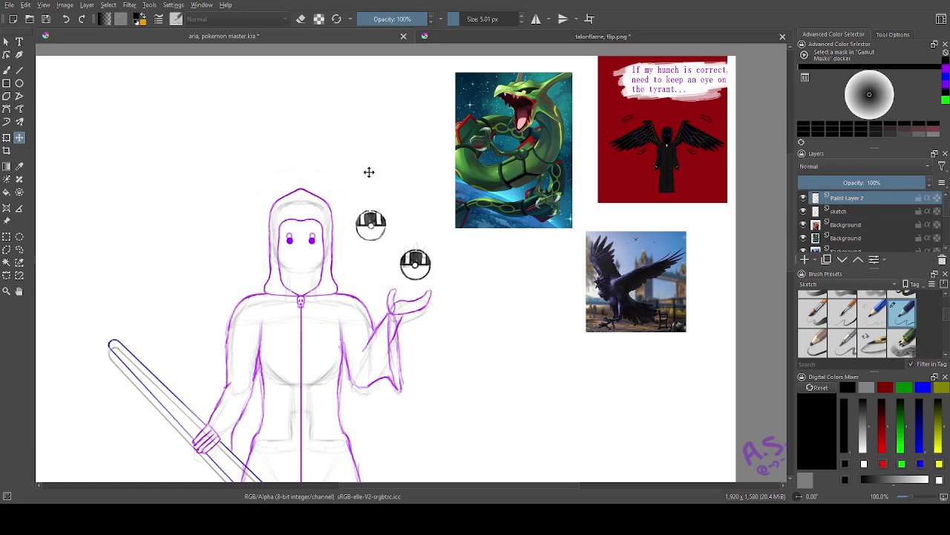
left_click(67, 19)
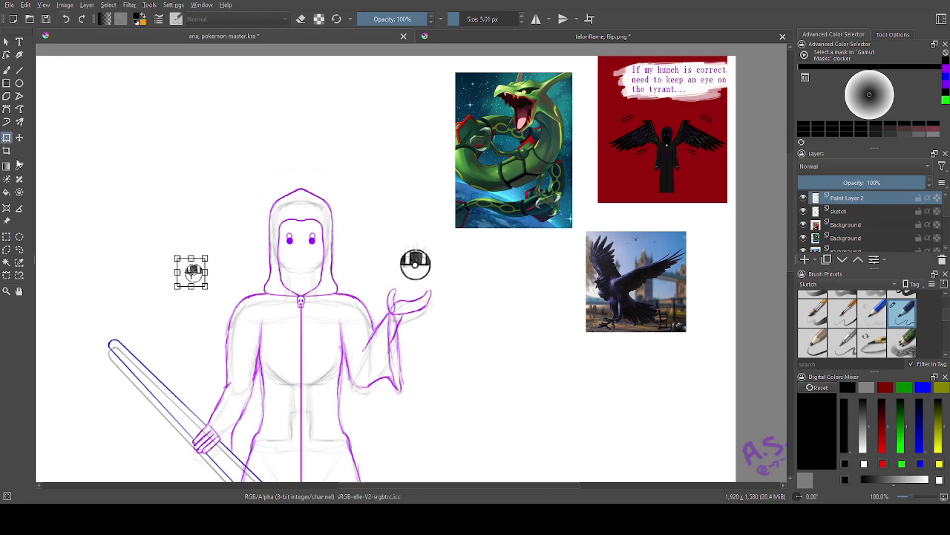
left_click_drag(186, 263, 380, 222)
left_click(15, 237)
left_click(19, 137)
left_click_drag(434, 282, 375, 218)
left_click(6, 290)
left_click_drag(342, 164, 418, 274)
left_click(6, 137)
left_click_drag(325, 181, 342, 197)
left_click(66, 18)
left_click(66, 19)
left_click(20, 138)
left_click_drag(549, 431, 532, 259)
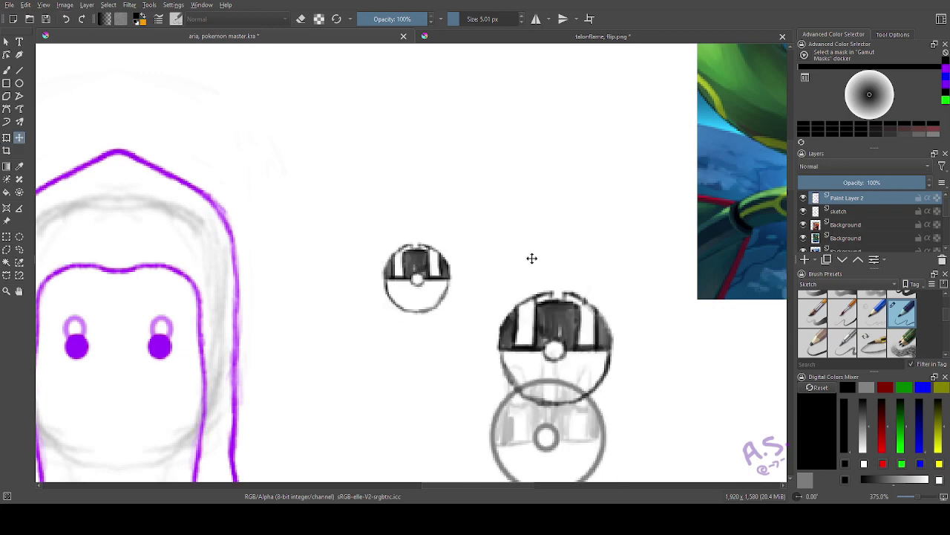
left_click(7, 138)
left_click(66, 19)
left_click(66, 19)
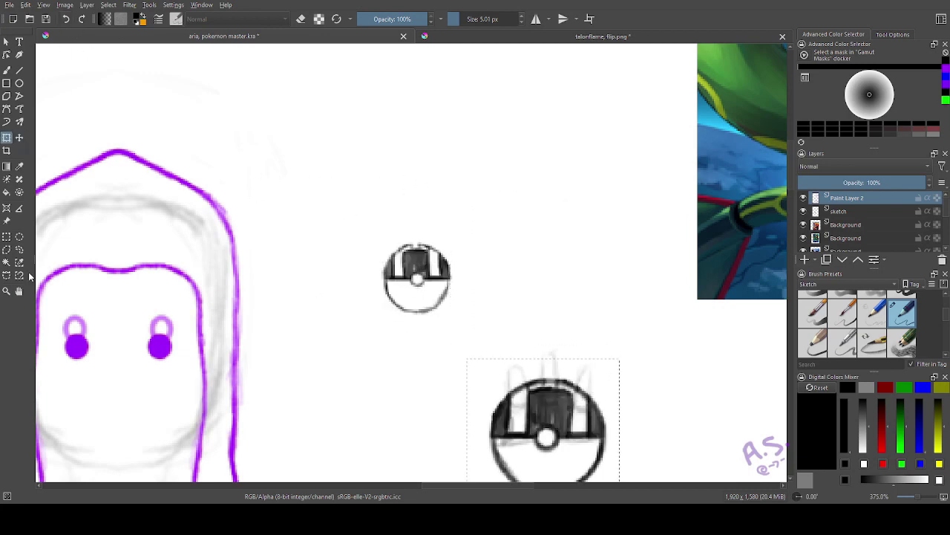
- Select the larger inked ball above the raised hand and scale it down to match the smaller one
left_click(19, 291)
left_click_drag(371, 312, 263, 235)
left_click(7, 237)
left_click_drag(381, 282, 502, 430)
mouse_move(502, 430)
left_mouse_down()
mouse_move(461, 327)
mouse_move(375, 290)
mouse_move(425, 345)
left_mouse_up()
left_click(7, 137)
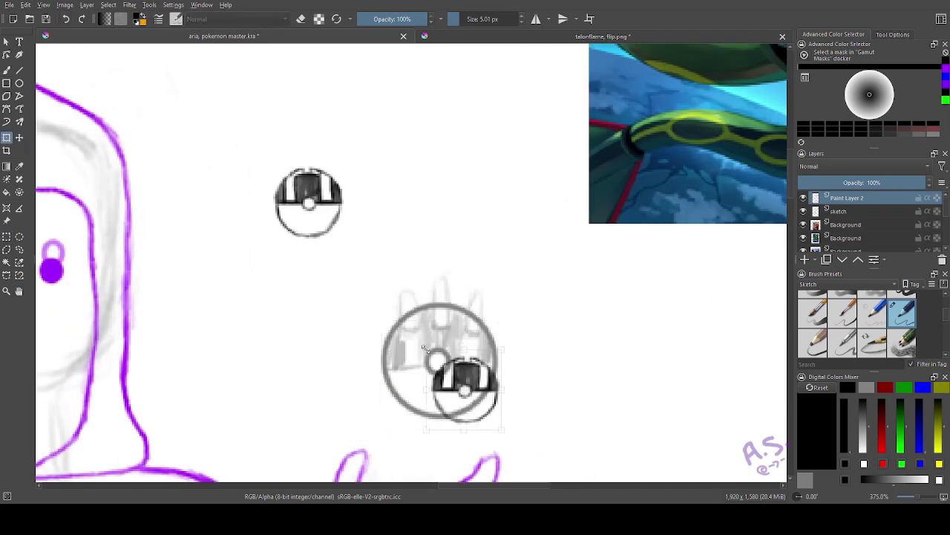
- Fine-tune the shrunken ball's size and position it just above the raised hand
left_click(19, 137)
left_click_drag(444, 285, 429, 174)
left_click(7, 137)
left_click_drag(401, 222, 406, 227)
left_click(19, 138)
left_click_drag(447, 196, 443, 315)
- Select the ball beside the hood, move it slightly down, and clear the selection
left_click(6, 237)
left_click_drag(245, 140, 372, 259)
left_click(20, 137)
mouse_move(228, 214)
left_mouse_down()
mouse_move(222, 295)
mouse_move(392, 218)
left_mouse_up()
left_click(7, 236)
left_click(190, 255)
- On the sketch layer, shrink the grey sketched ball to match the inked balls and move it above the hand's ball
left_click(20, 290)
left_click_drag(747, 215, 560, 268)
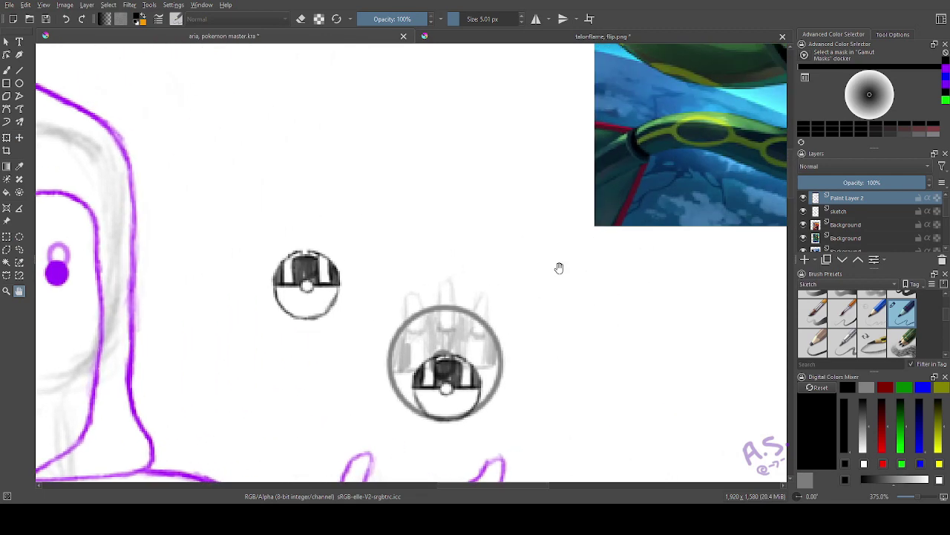
left_click(839, 212)
left_click(7, 236)
mouse_move(366, 277)
left_mouse_down()
mouse_move(461, 351)
mouse_move(518, 435)
mouse_move(426, 348)
left_mouse_up()
left_click(7, 138)
left_click(19, 137)
left_click_drag(468, 268, 409, 260)
left_click(7, 138)
left_click_drag(397, 343, 396, 340)
left_click(19, 138)
left_click_drag(436, 288, 431, 129)
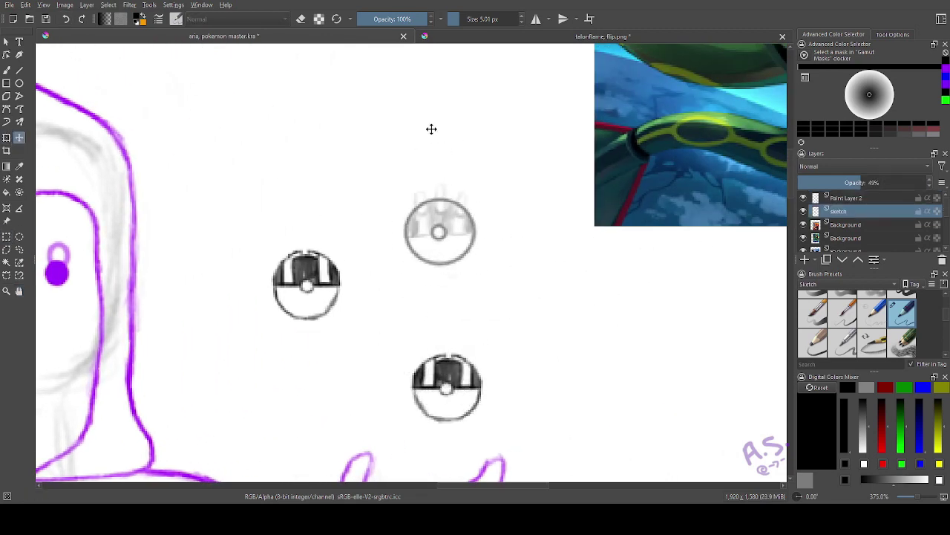
- Clear the selection and retrace the third ball's outline, bands, dividing line and button in black on Paint Layer 2
left_click(7, 290)
left_click_drag(378, 159, 475, 332)
left_click(7, 237)
left_click(186, 186)
left_click(7, 70)
left_click(846, 199)
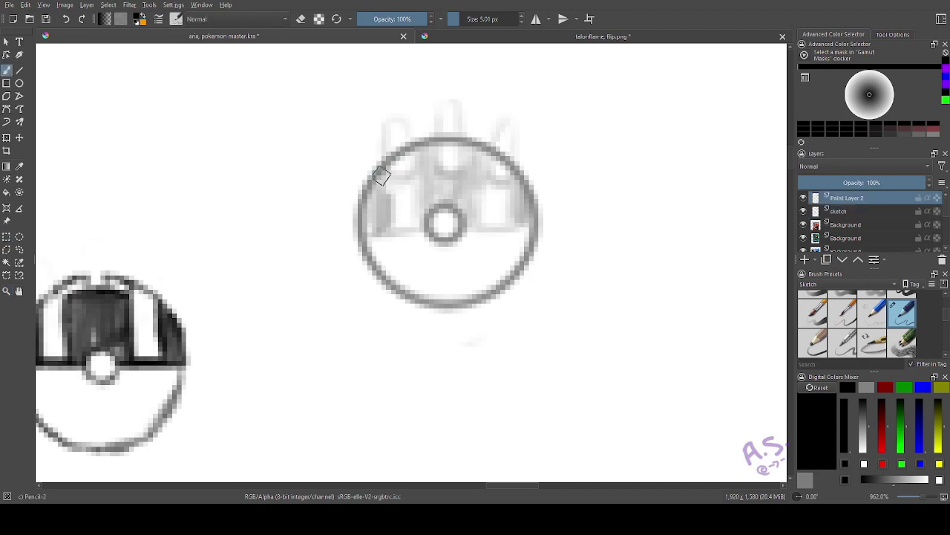
mouse_move(385, 162)
left_mouse_down()
mouse_move(361, 220)
mouse_move(424, 228)
left_mouse_up()
mouse_move(475, 228)
left_mouse_down()
mouse_move(501, 230)
mouse_move(375, 221)
mouse_move(403, 170)
mouse_move(416, 212)
mouse_move(435, 176)
mouse_move(460, 158)
mouse_move(475, 223)
left_mouse_up()
left_click_drag(511, 164, 527, 226)
mouse_move(470, 169)
left_mouse_down()
mouse_move(401, 148)
mouse_move(522, 170)
left_mouse_up()
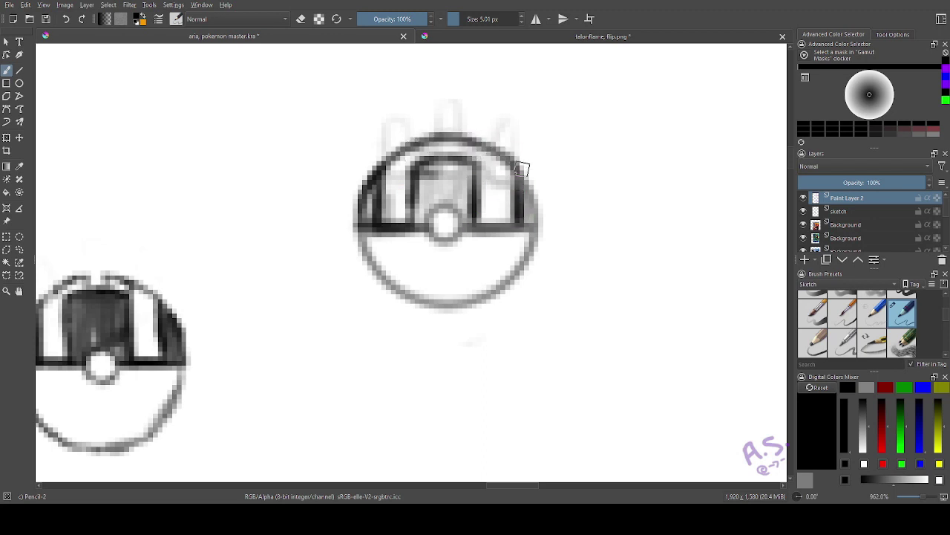
mouse_move(363, 234)
left_mouse_down()
mouse_move(450, 238)
mouse_move(445, 311)
mouse_move(538, 230)
left_mouse_up()
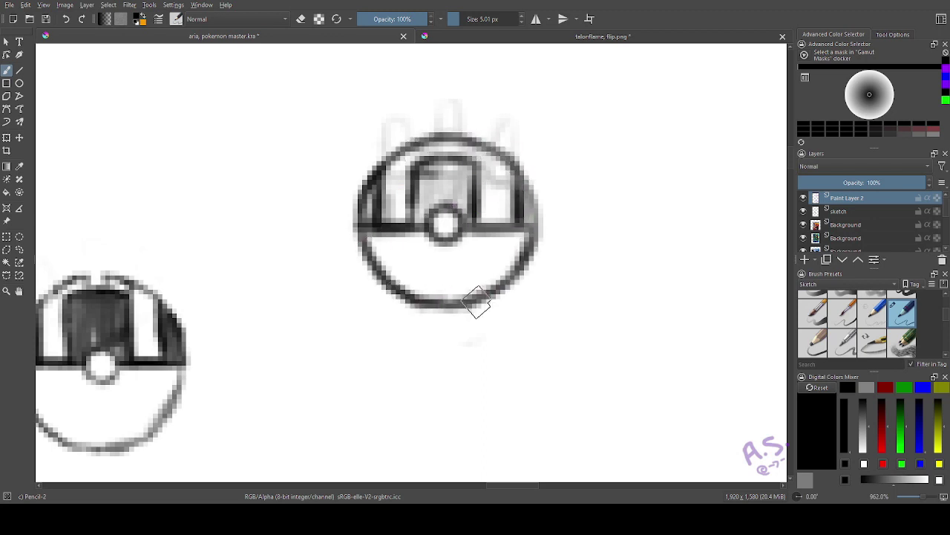
- Shade the side panels and central panel of the third ball's upper half black
left_click_drag(368, 186, 375, 227)
left_click_drag(423, 175, 470, 217)
left_click_drag(520, 169, 528, 215)
left_click_drag(475, 163, 467, 234)
- Hide the sketch layer and add a new paint layer above it named "pkmn sketch"
key("1")
left_click(20, 291)
left_click_drag(127, 447, 278, 166)
key("ctrl+minus")
key("ctrl+minus")
left_click_drag(379, 142, 365, 195)
left_click(803, 211)
left_click(852, 212)
left_click(87, 5)
left_click(230, 52)
double_click(870, 212)
type("pkmn sketch")
key("Return")
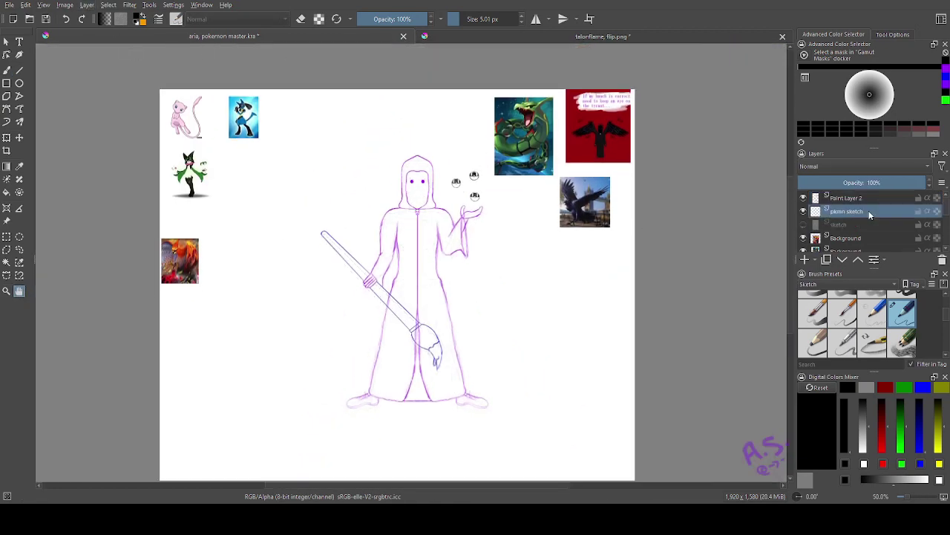
- Hide the reference layer showing the winged black figure on a red background
left_click(805, 239)
left_click(804, 239)
scroll(808, 239, "down", 4)
left_click(804, 225)
scroll(893, 230, "up", 4)
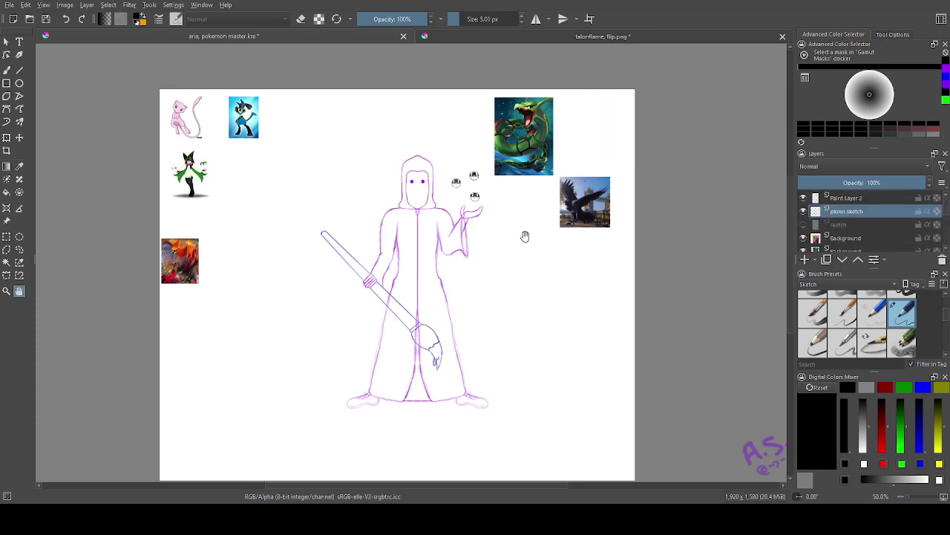
- Turn mirroring on and move the mirror axis into the space beside the character, on the paintbrush side
left_click(7, 291)
left_click_drag(280, 67, 615, 288)
left_click(537, 18)
left_click(19, 291)
left_click_drag(164, 240, 328, 195)
key("ctrl+minus")
key("ctrl+minus")
key("ctrl+minus")
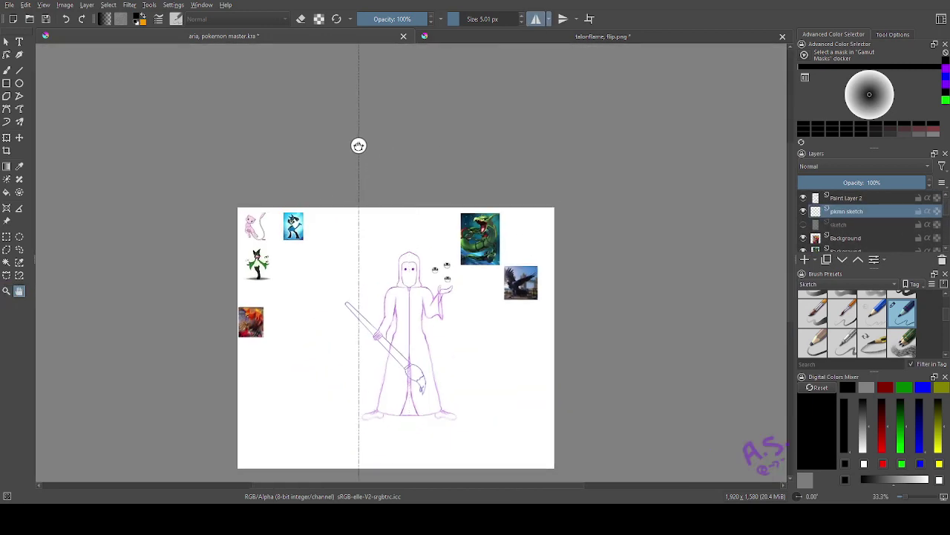
left_click_drag(359, 147, 363, 157)
- Sketch the dragon's mirrored head outline, tapering snout and small nostrils in the space beside the hooded figure
left_click(6, 291)
left_click_drag(287, 184, 396, 254)
key("b")
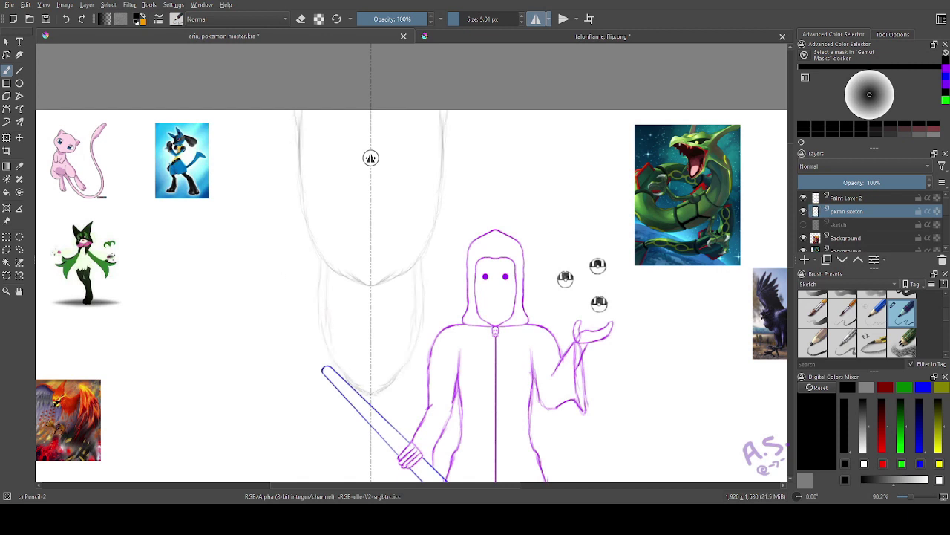
left_click(7, 291)
left_click_drag(227, 119, 748, 272)
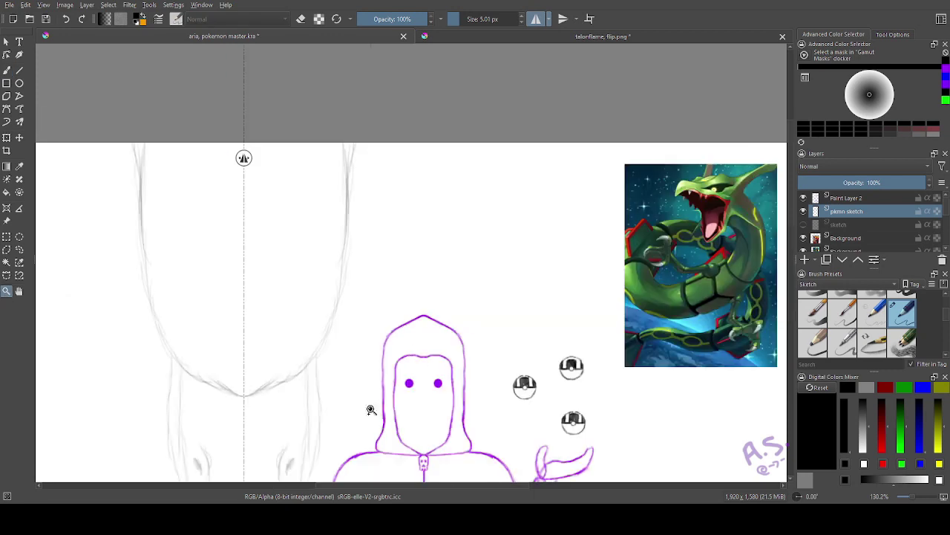
- Move the green dragon reference closer to the head sketch and hide Paint Layer 2
scroll(847, 227, "down", 1)
left_click(847, 227)
left_click_drag(631, 165, 770, 294)
key("ctrl+minus")
key("ctrl+minus")
key("ctrl+minus")
key("ctrl+minus")
key("ctrl+minus")
key("ctrl+minus")
left_click(20, 292)
left_click_drag(327, 252, 471, 206)
left_click(19, 137)
mouse_move(554, 235)
left_mouse_down()
mouse_move(438, 235)
mouse_move(432, 225)
left_mouse_up()
scroll(846, 223, "up", 1)
left_click(803, 198)
- Sketch mirrored long tapered markings with rough eye arcs on the dragon's upper face
left_click(7, 291)
left_click_drag(241, 137, 495, 360)
key("b")
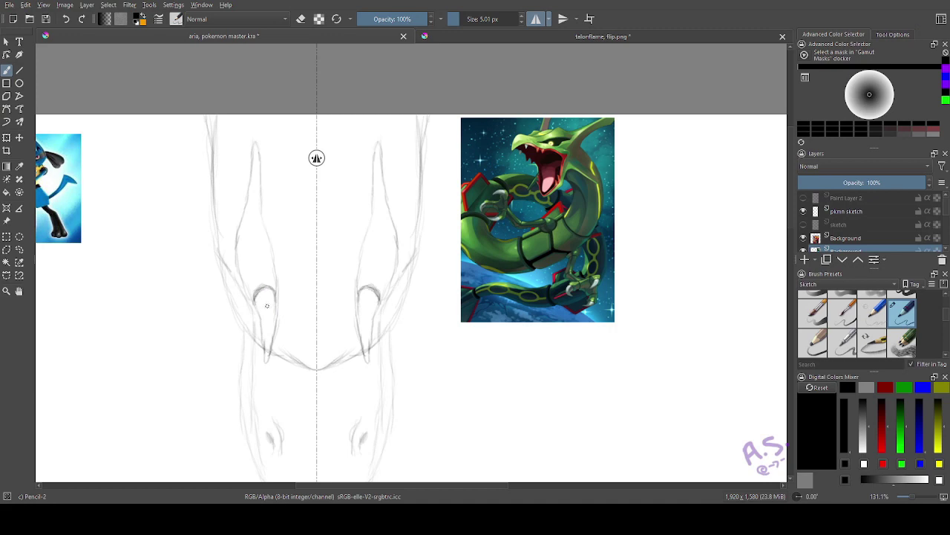
- Try out fuller eye outlines with pupils inside the dragon's face markings
left_click(7, 291)
left_click_drag(204, 241, 338, 378)
key("ctrl+z")
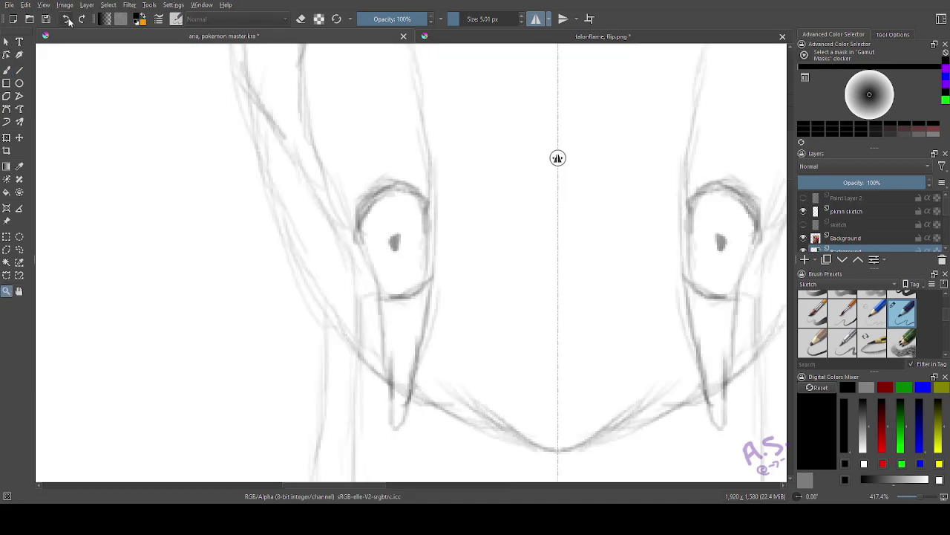
key("ctrl+z")
key("ctrl+z")
key("ctrl+minus")
key("ctrl+minus")
key("ctrl+z")
key("ctrl+z")
- Erase the rough eye arcs from the dragon's face markings
left_click(301, 19)
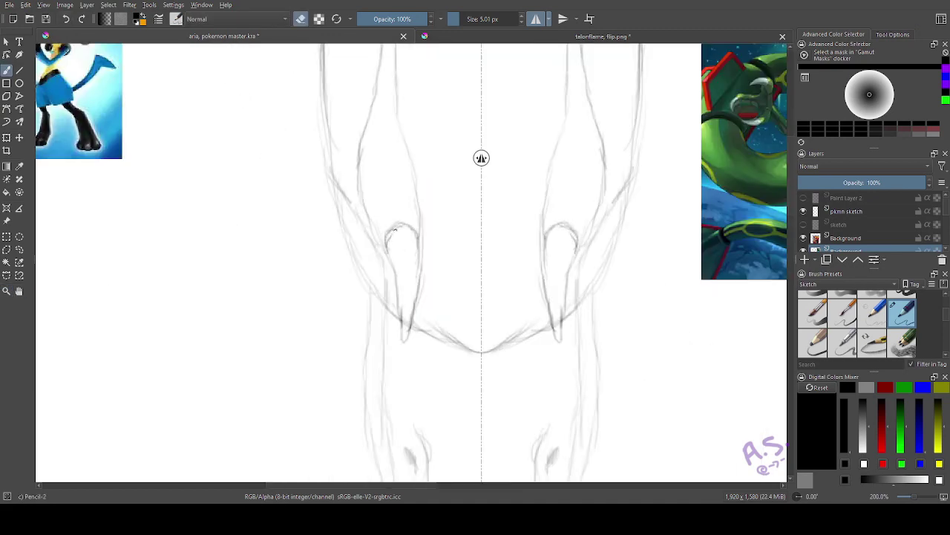
key("ctrl+minus")
key("ctrl+minus")
key("ctrl+minus")
key("ctrl+minus")
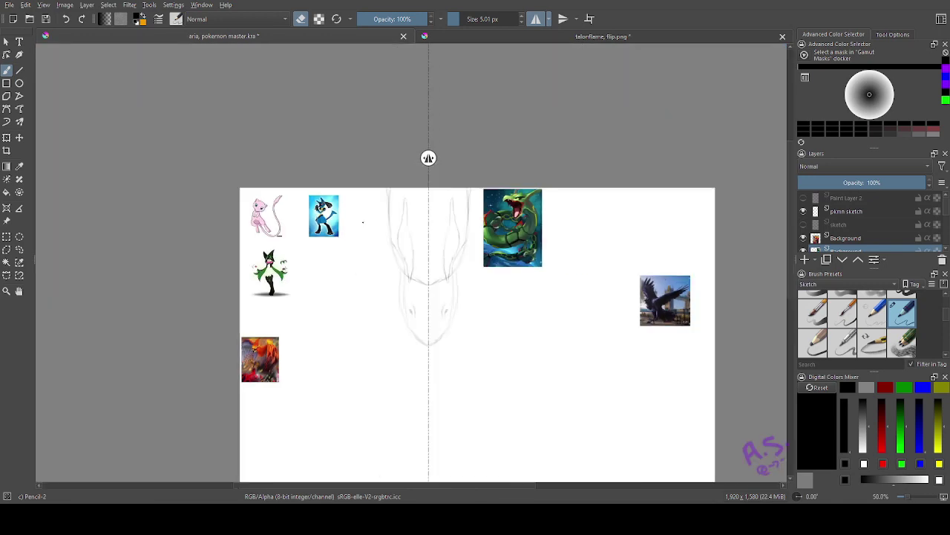
- Draw mirrored round eyes over the lower part of the face markings with the Ellipse tool
key("ctrl+plus")
key("ctrl+plus")
key("ctrl+plus")
left_click(20, 83)
left_click_drag(398, 244, 417, 264)
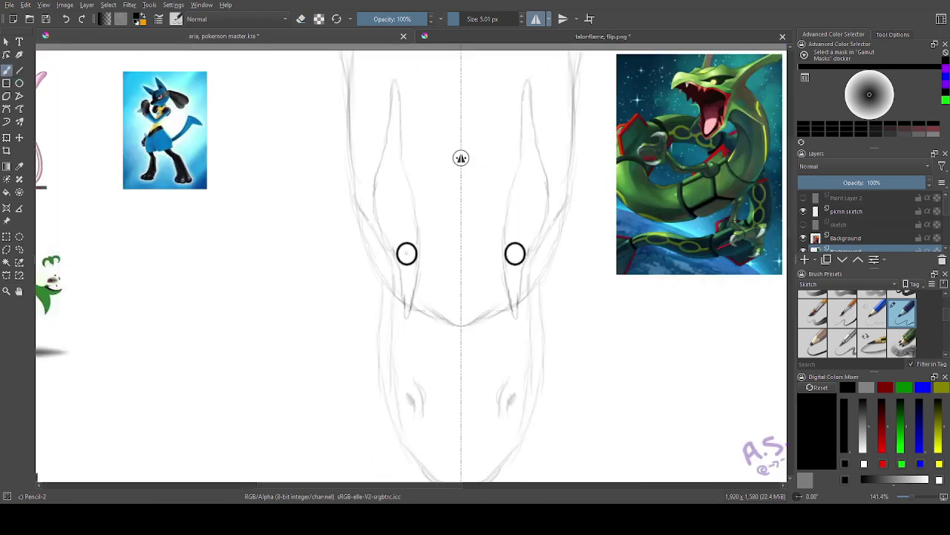
- Hatch the inside of the mirrored face markings around the eyes with short pencil strokes
left_click_drag(382, 199, 397, 242)
left_click_drag(392, 153, 381, 216)
left_click_drag(395, 116, 383, 199)
left_click_drag(393, 88, 412, 237)
left_click_drag(389, 202, 406, 238)
- Sketch the dragon's outer horn edges and the mirrored contour lines running down between the eyes
left_click(19, 291)
left_click_drag(281, 185, 234, 256)
key("b")
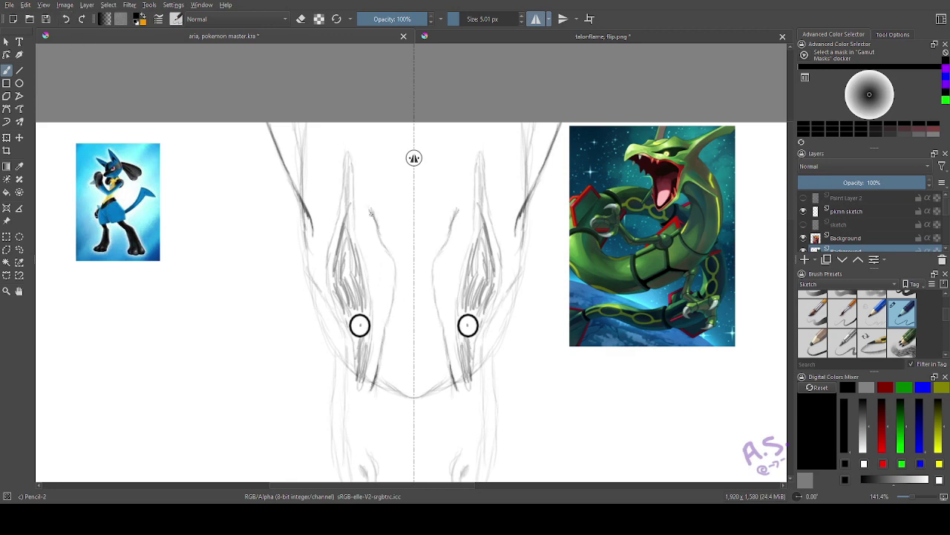
left_click_drag(320, 151, 373, 213)
- Sketch a double arch across the crown of the dragon's head and a curved band between the eyes
left_click(19, 292)
mouse_move(228, 333)
left_mouse_down()
mouse_move(227, 256)
mouse_move(194, 316)
left_mouse_up()
key("b")
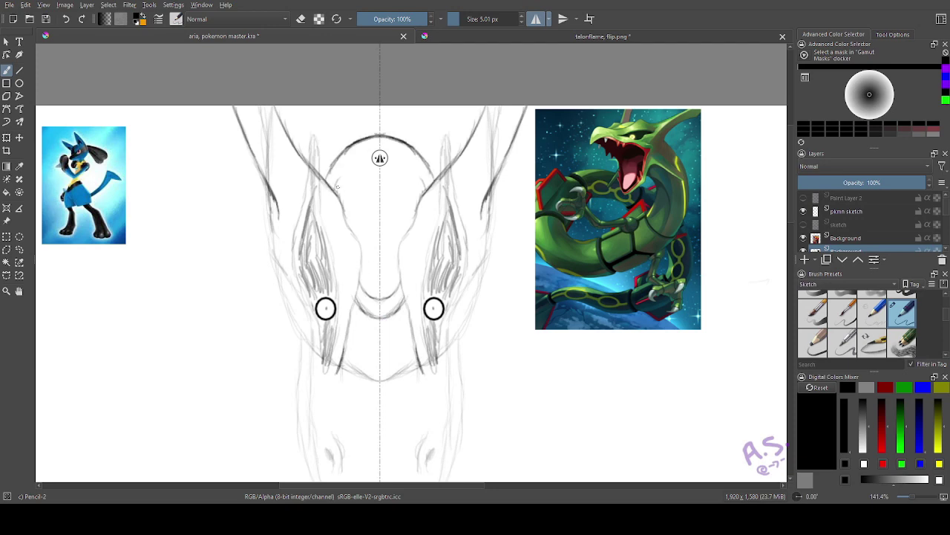
left_click_drag(64, 248, 54, 203)
key("space")
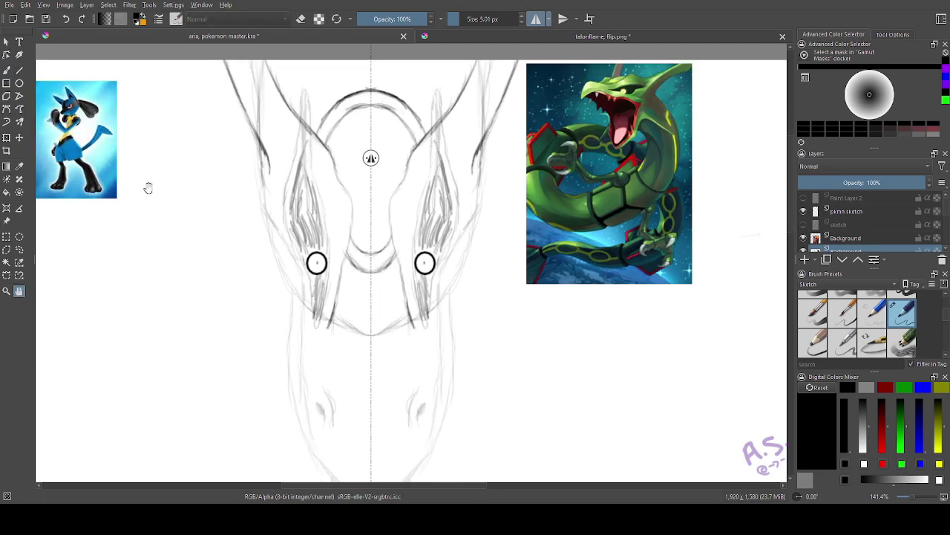
- Strengthen the mirrored contours along the sides of the dragon's head and snout
left_click_drag(148, 186, 119, 269)
key("space")
mouse_move(188, 482)
left_mouse_down()
mouse_move(176, 239)
mouse_move(167, 363)
mouse_move(179, 394)
mouse_move(184, 380)
left_mouse_up()
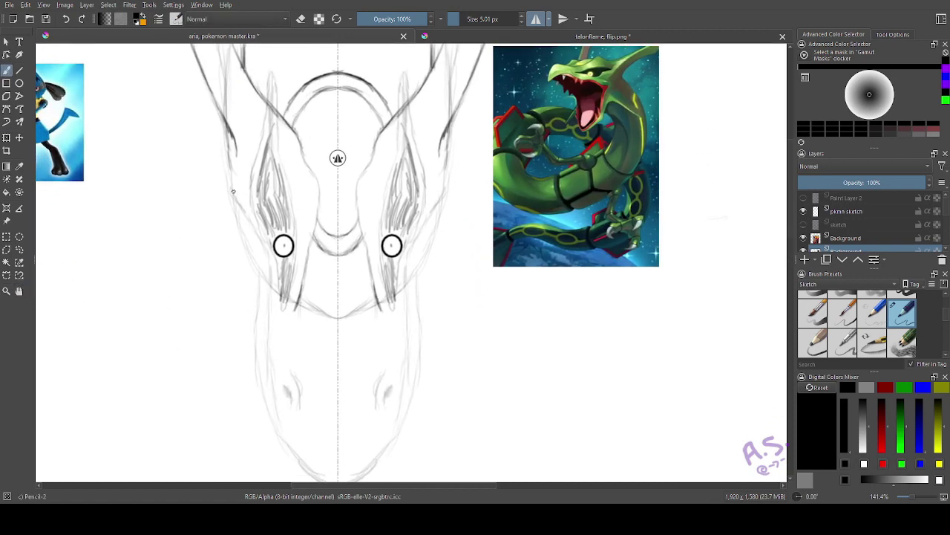
key("space")
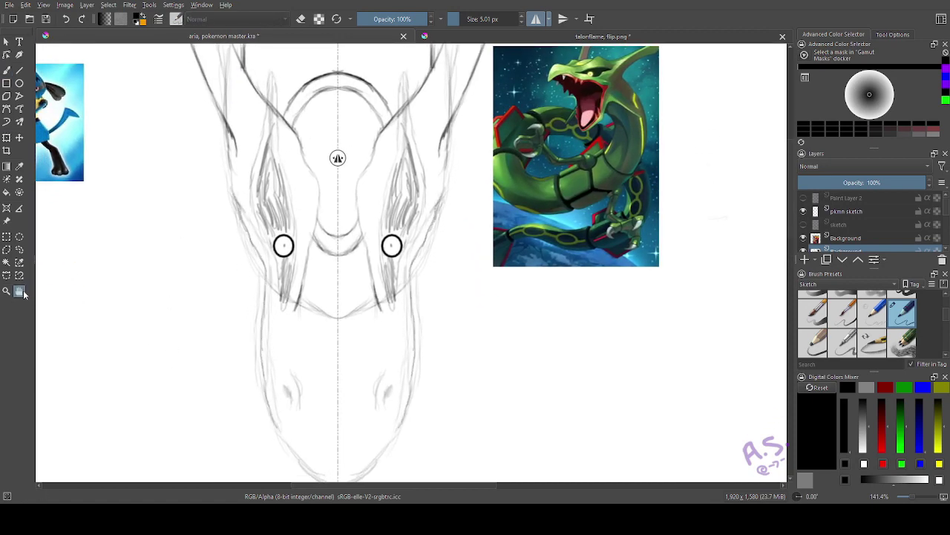
left_click_drag(263, 379, 244, 303)
left_click_drag(296, 355, 303, 358)
- Define the dragon's mirrored nostrils with darker shading and curved strokes
key("ctrl+space")
left_click_drag(254, 266, 249, 167)
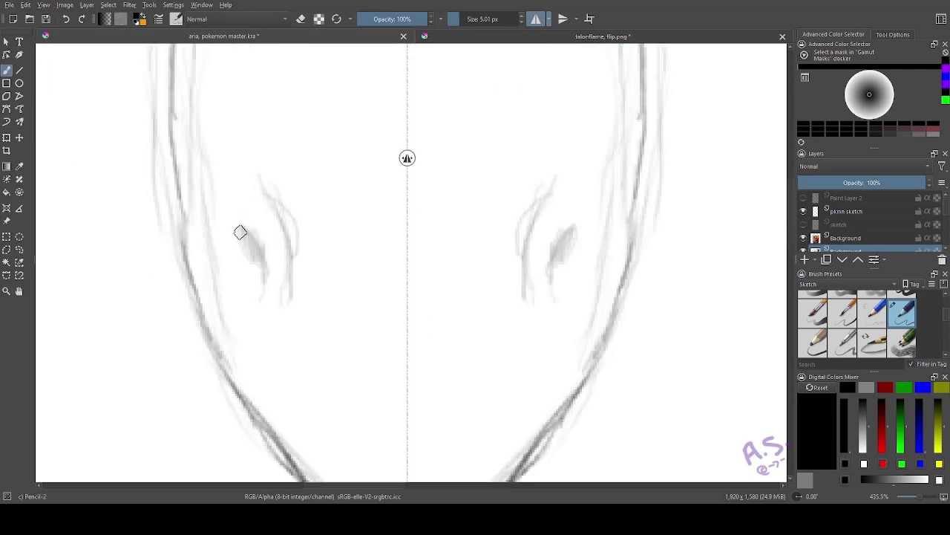
left_click_drag(240, 230, 259, 261)
left_click_drag(268, 199, 287, 284)
left_click_drag(280, 234, 252, 200)
- Hide the fiery orange bird reference and show the sketch layer and Paint Layer 2
key("ctrl+minus")
key("ctrl+minus")
key("ctrl+minus")
key("ctrl+minus")
key("ctrl+minus")
key("ctrl+minus")
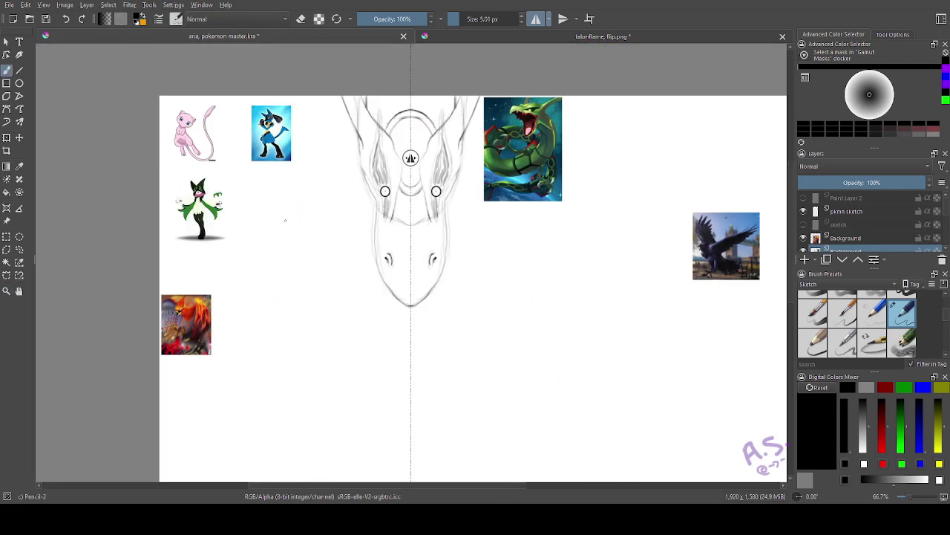
key("space")
left_click_drag(564, 186, 522, 209)
left_click(804, 238)
left_click(804, 224)
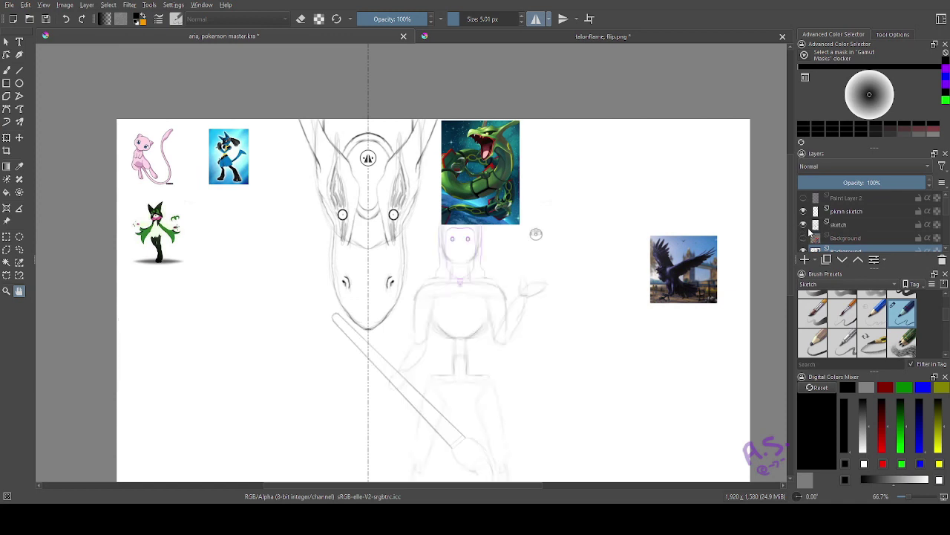
left_click(804, 198)
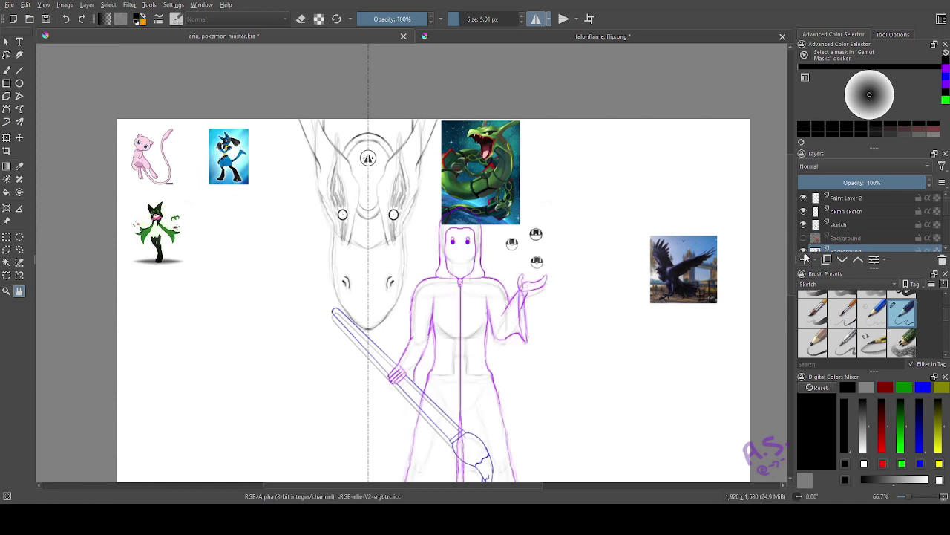
- Try to move the green dragon reference to the other side of the head sketch
key("t")
mouse_move(438, 122)
left_mouse_down()
mouse_move(264, 192)
mouse_move(239, 217)
left_mouse_up()
left_click(65, 20)
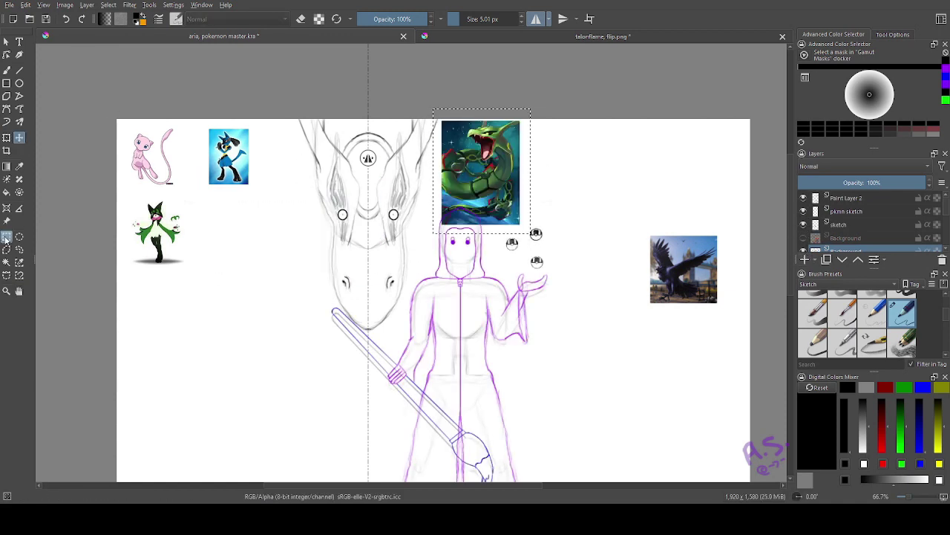
- Select the green dragon reference with a rectangle and move it across the head sketch, below the blue jackal reference
left_click(5, 236)
left_click_drag(440, 119, 527, 228)
left_click(19, 138)
left_click_drag(483, 171, 276, 253)
left_click(6, 291)
left_click_drag(243, 91, 596, 358)
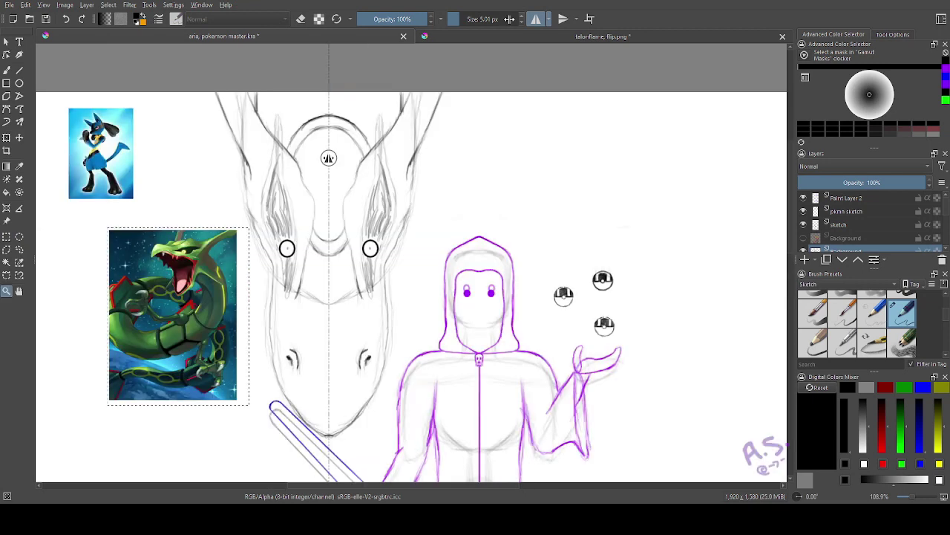
- Turn mirroring off and make the pkmn sketch layer active for drawing with the brush
left_click(535, 19)
left_click(6, 69)
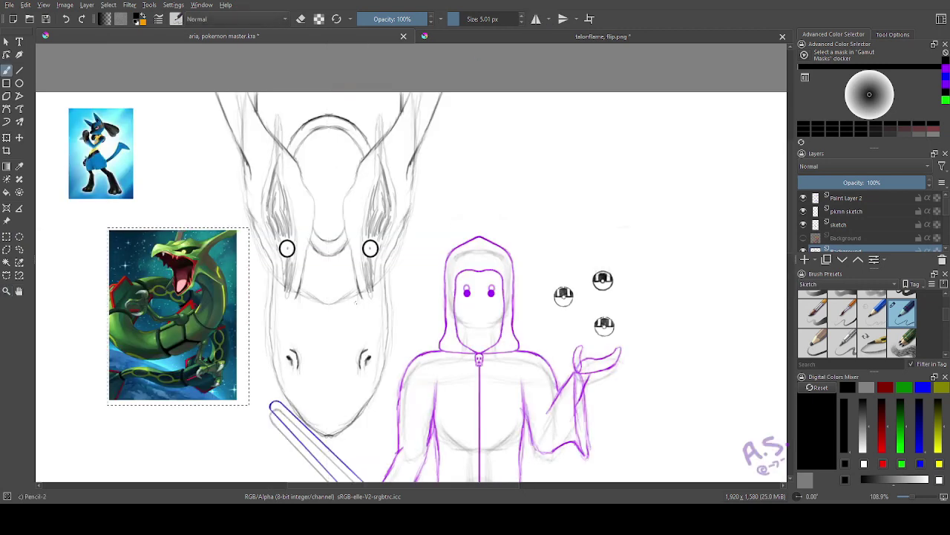
left_click(846, 211)
- Sketch the edges of the dragon's body and a curved chest line behind and above the hooded figure
left_click(803, 197)
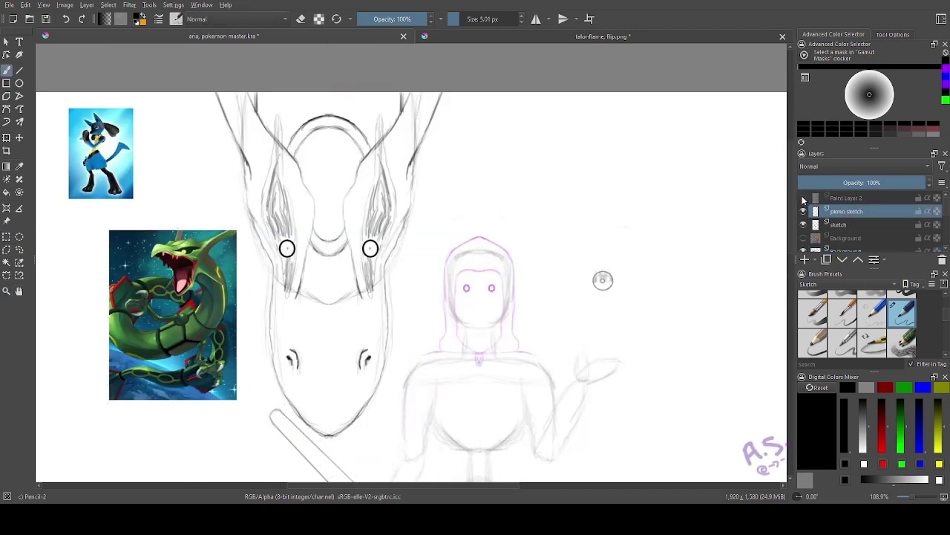
left_click(803, 198)
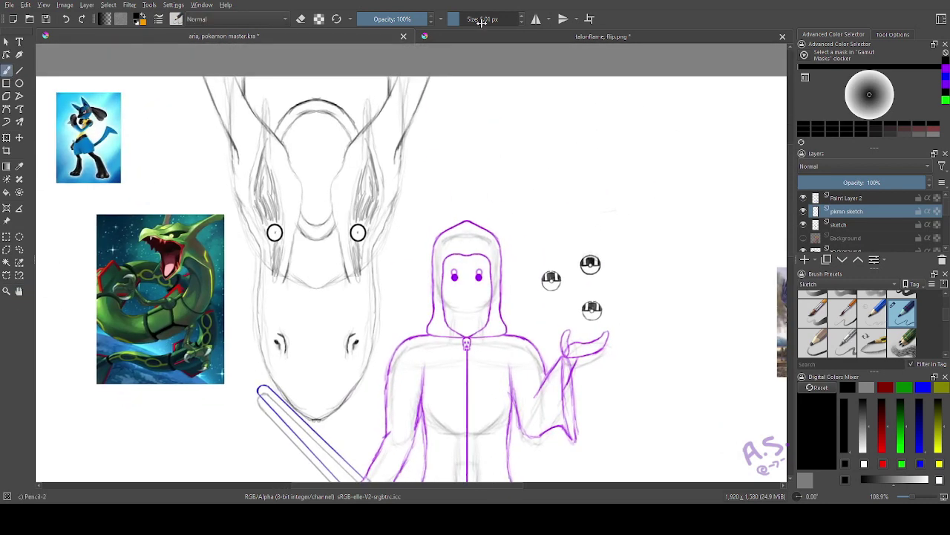
left_click_drag(567, 116, 593, 250)
left_click_drag(442, 204, 446, 227)
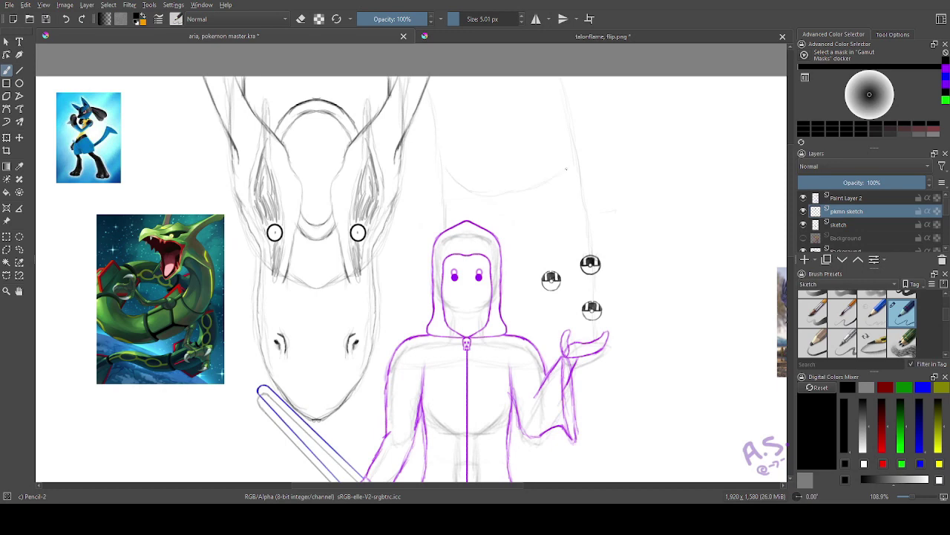
- Sketch the dragon's two arms from the shoulder joints, one reaching out with raised claws and one behind the hood
left_click(20, 291)
left_click_drag(211, 341, 184, 251)
left_click(6, 71)
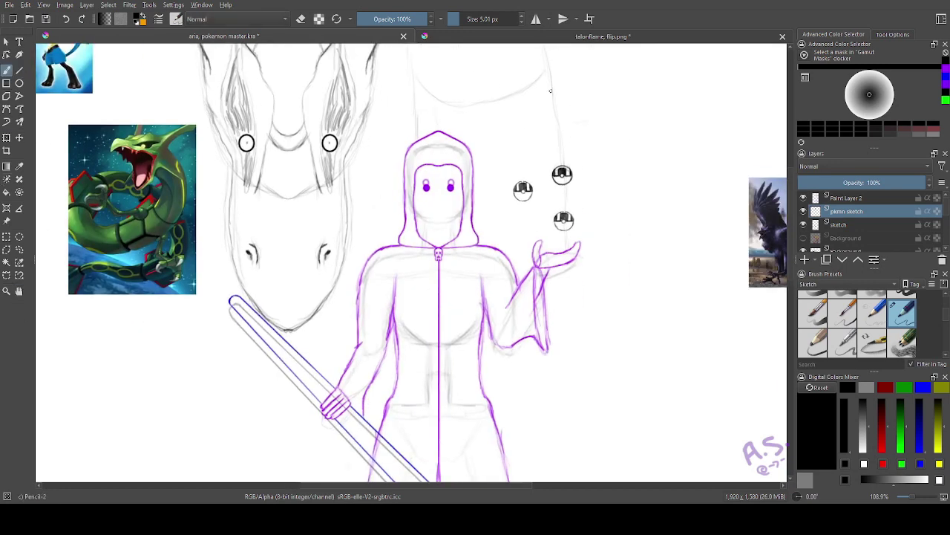
mouse_move(549, 110)
left_mouse_down()
mouse_move(554, 127)
mouse_move(624, 85)
mouse_move(491, 235)
mouse_move(474, 190)
left_mouse_up()
left_click_drag(555, 146, 476, 196)
left_click_drag(495, 132, 489, 177)
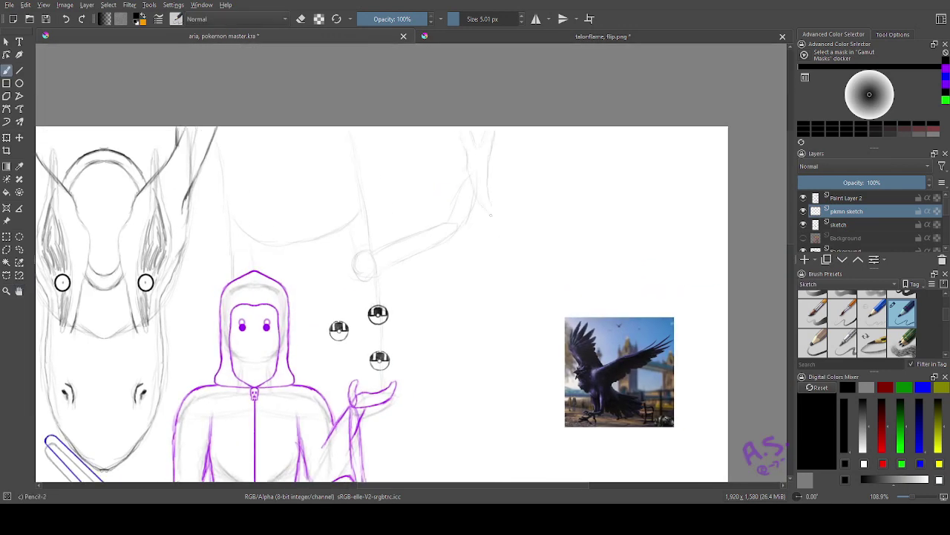
left_click_drag(232, 262, 451, 158)
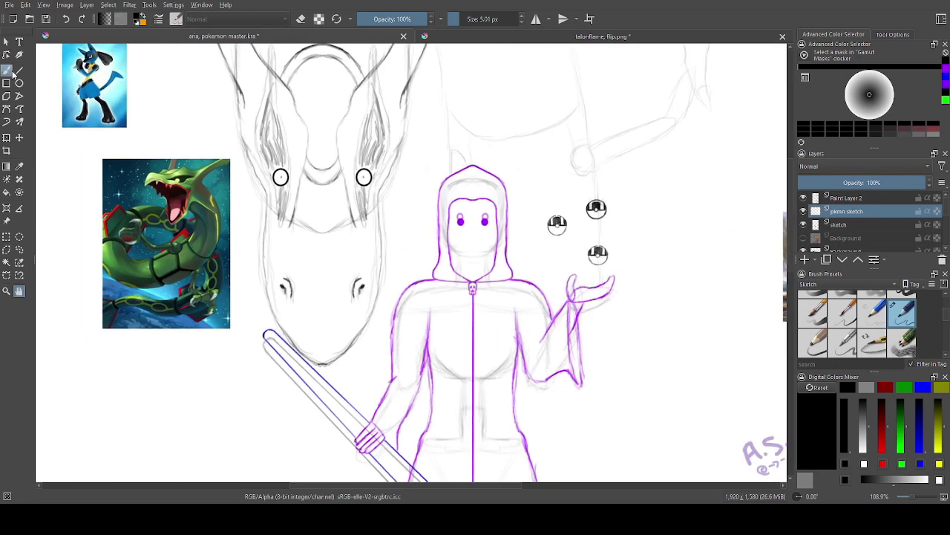
left_click(67, 19)
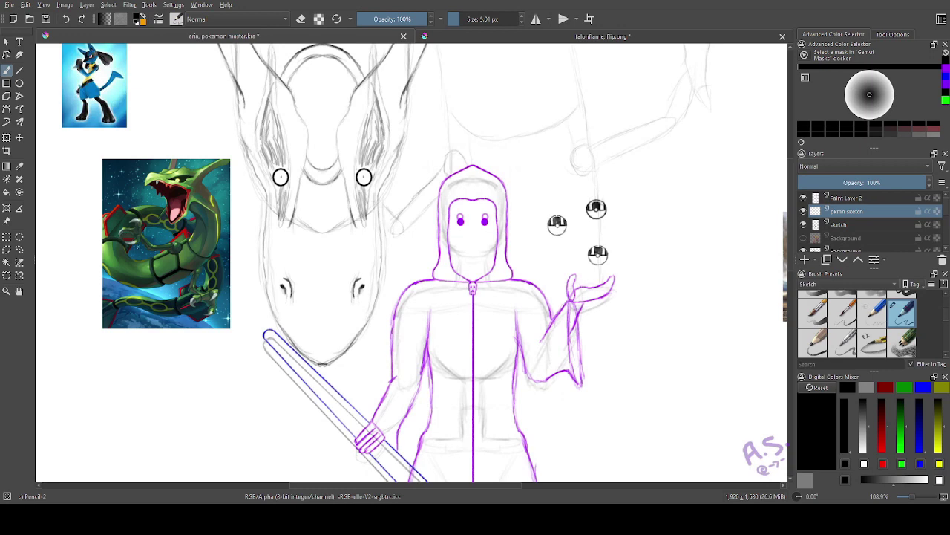
- Sketch the dragon's large coiling body sweeping from behind the robe out past the raised hand to the canvas edge
mouse_move(341, 177)
left_mouse_down()
mouse_move(274, 135)
mouse_move(184, 210)
left_mouse_up()
scroll(246, 263, "down", 2)
left_click_drag(245, 263, 270, 189)
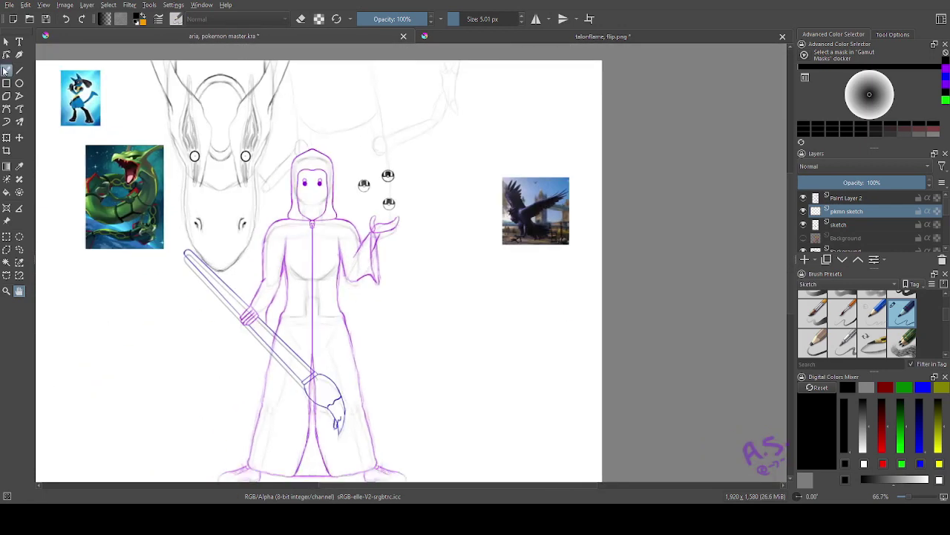
mouse_move(477, 251)
left_mouse_down()
mouse_move(546, 168)
mouse_move(600, 151)
left_mouse_up()
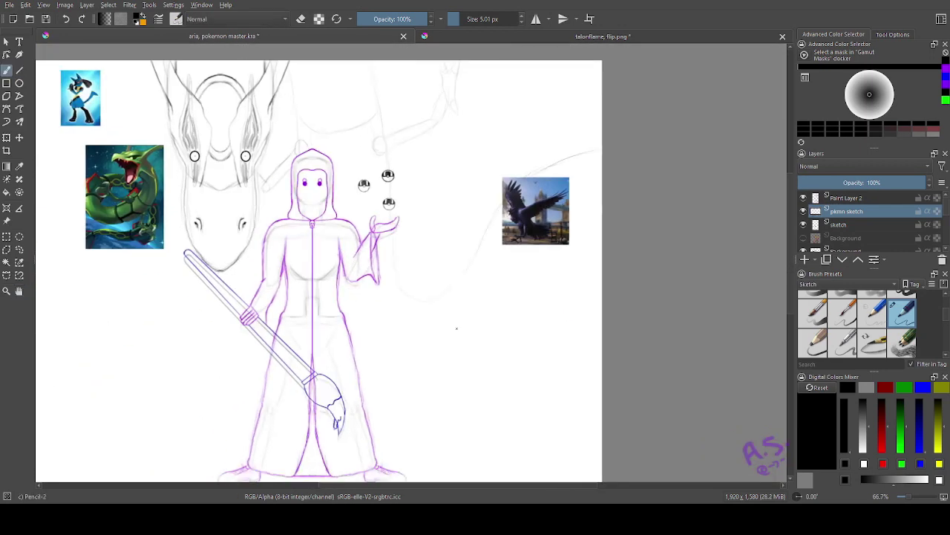
left_click_drag(439, 301, 392, 306)
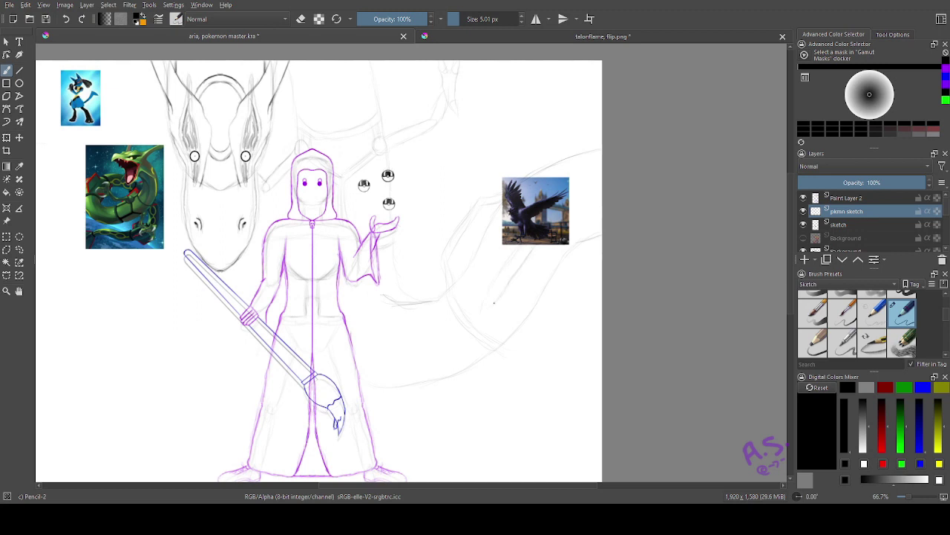
left_click_drag(575, 287, 545, 342)
- Hide the sketch layer and draw a double-outlined rounded marking on the dragon's lower coil beside the robe
left_click(803, 224)
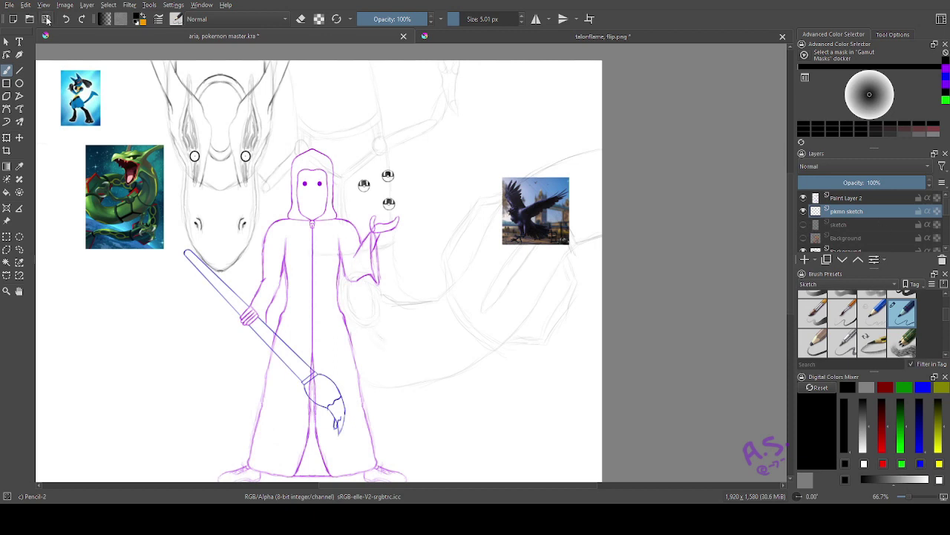
left_click_drag(387, 338, 428, 328)
left_click(65, 19)
left_click(65, 19)
left_click(65, 19)
left_click_drag(437, 331, 398, 336)
left_click(66, 19)
left_click(66, 19)
left_click_drag(381, 320, 388, 304)
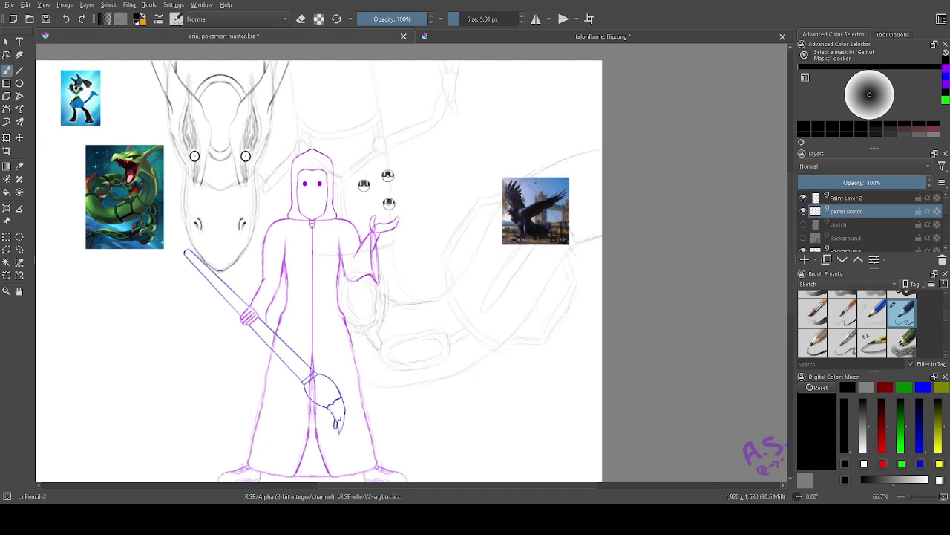
- Move the winged black bird reference up off the coiled body into the empty space near the canvas's upper edge
scroll(877, 228, "down", 3)
left_click(854, 216)
left_click(19, 137)
left_click_drag(536, 211, 507, 104)
scroll(928, 225, "up", 3)
left_click(853, 212)
left_click(7, 71)
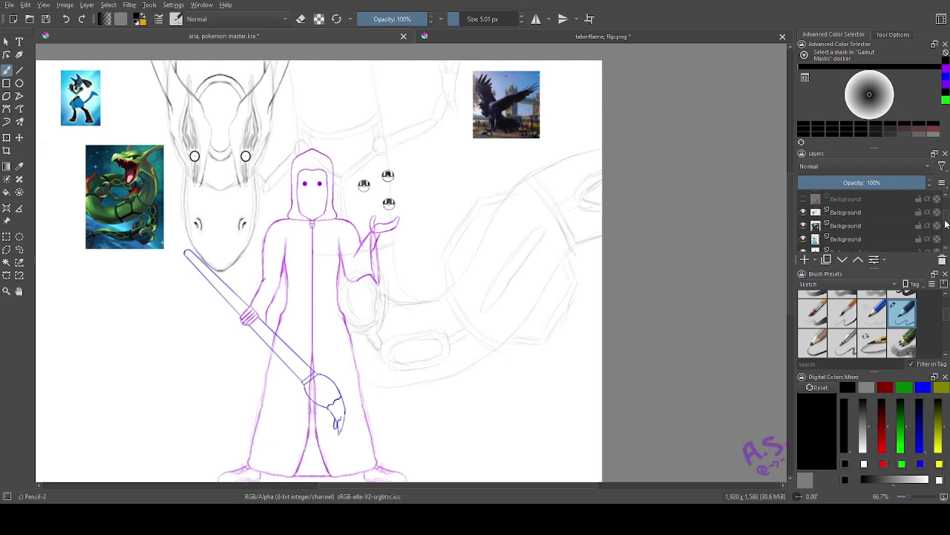
- On Paint Layer 2, trace the dragon's inner horn edges in bright green with mirroring on
left_click(878, 199)
left_click(947, 101)
left_click(7, 291)
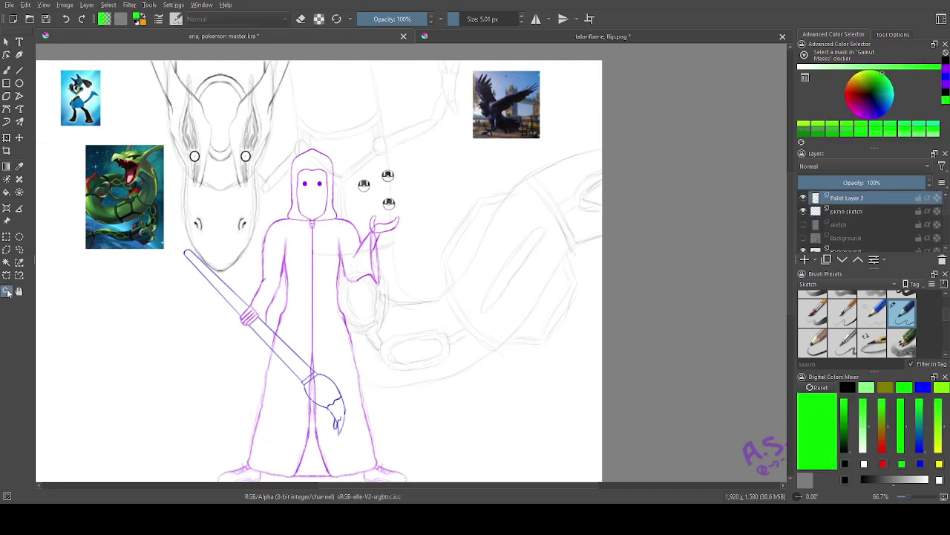
left_click_drag(132, 51, 329, 155)
left_click(6, 71)
left_click(535, 19)
mouse_move(181, 102)
left_mouse_down()
mouse_move(233, 202)
mouse_move(298, 266)
left_mouse_up()
- Lower the opacity of the pkmn sketch layer and make Paint Layer 2 active again
left_click(860, 212)
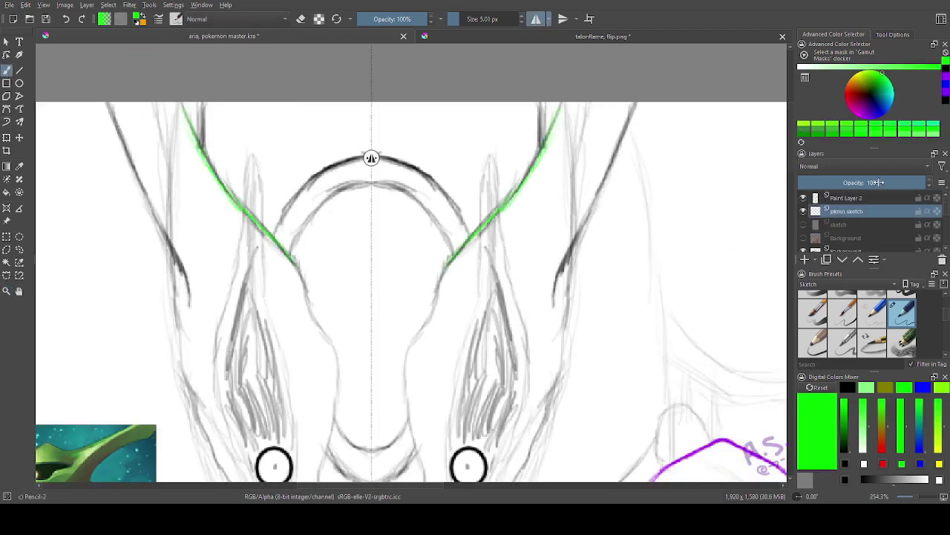
left_click(859, 183)
left_click_drag(858, 183, 840, 184)
left_click(850, 197)
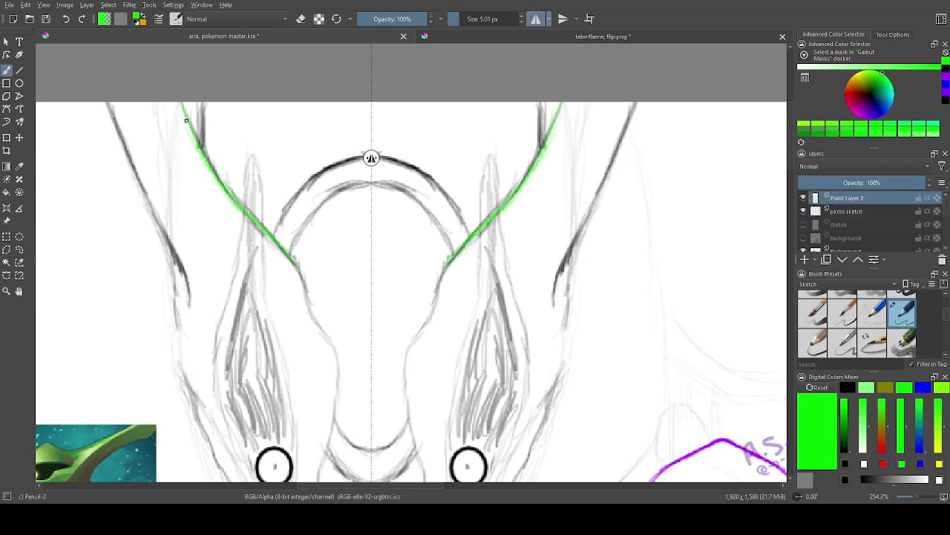
- Trace the dragon's outer horn edges down to the sides of the head in bright green with mirroring on
mouse_move(113, 108)
left_mouse_down()
mouse_move(177, 327)
mouse_move(180, 386)
left_mouse_up()
left_click(20, 291)
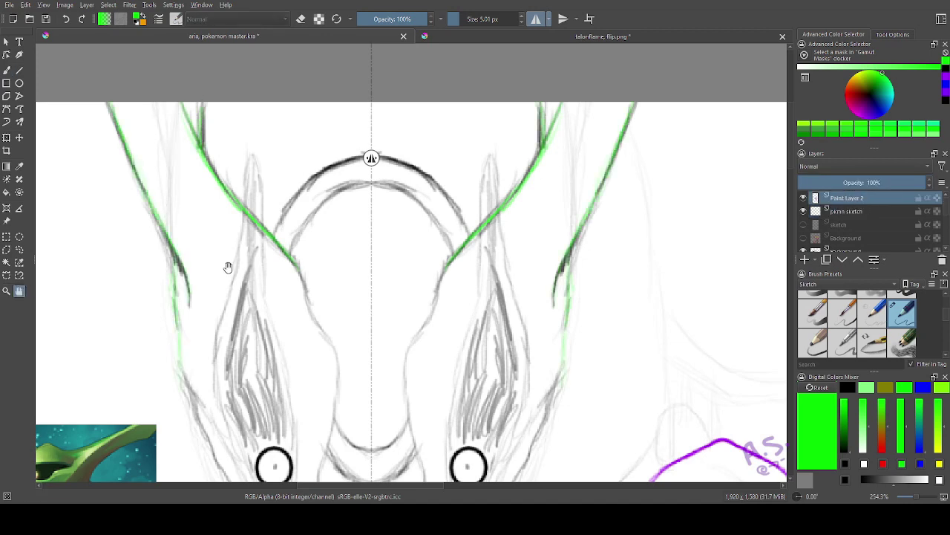
left_click_drag(228, 267, 171, 235)
left_click(19, 71)
left_click(301, 20)
left_click(7, 70)
- Lower the bottom Background layer's opacity to 33% and make Paint Layer 2 active again
mouse_move(946, 208)
left_mouse_down()
mouse_move(947, 242)
mouse_move(946, 199)
left_mouse_up()
left_click(803, 223)
left_click(803, 211)
left_click(803, 211)
left_click(804, 199)
left_click(804, 199)
left_click(850, 241)
left_click(839, 183)
left_click(846, 199)
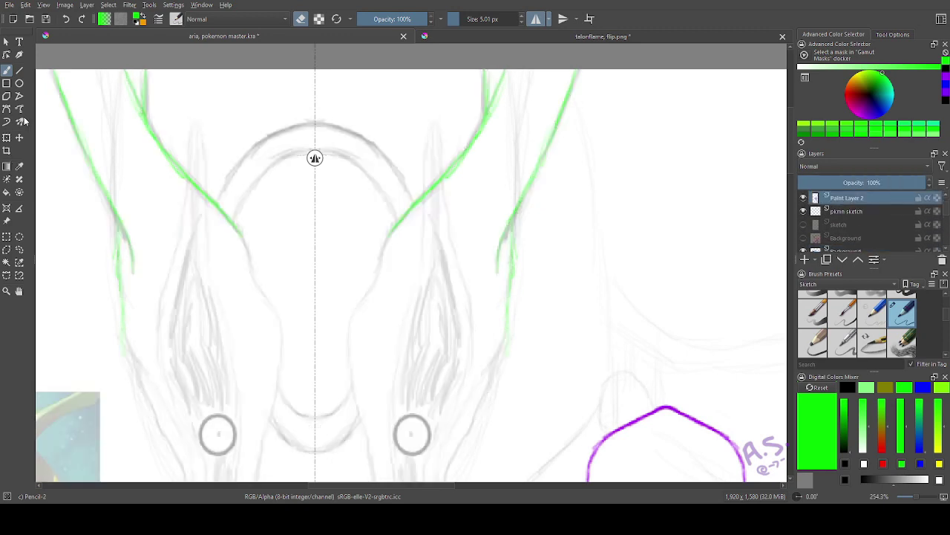
- Trace the outer side contours of the dragon's head down to the neck in mirrored green strokes
left_click(20, 291)
left_click_drag(178, 297, 280, 221)
left_click(7, 70)
left_click(300, 19)
mouse_move(227, 248)
left_mouse_down()
mouse_move(288, 429)
mouse_move(165, 194)
left_mouse_up()
mouse_move(191, 46)
left_mouse_down()
mouse_move(184, 247)
mouse_move(226, 355)
mouse_move(301, 435)
mouse_move(321, 443)
left_mouse_up()
left_click(19, 291)
left_click_drag(222, 96, 242, 424)
mouse_move(116, 234)
left_mouse_down()
mouse_move(332, 234)
mouse_move(285, 185)
left_mouse_up()
left_click(7, 71)
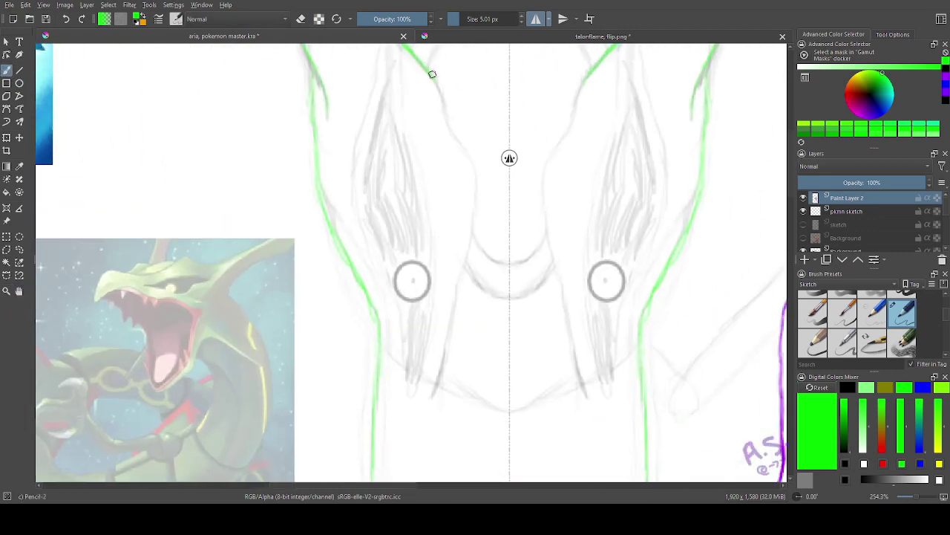
left_click_drag(433, 76, 450, 170)
left_click_drag(450, 167, 458, 219)
left_click(66, 19)
left_click(65, 18)
- Trace the inner head contours, the curved chin lines and the leaf-shaped cheek markings in mirrored green strokes
mouse_move(439, 91)
left_mouse_down()
mouse_move(470, 170)
mouse_move(473, 221)
mouse_move(428, 322)
mouse_move(425, 292)
mouse_move(455, 259)
mouse_move(433, 397)
left_mouse_up()
key("h")
mouse_move(364, 451)
left_mouse_down()
mouse_move(301, 242)
mouse_move(356, 447)
mouse_move(328, 464)
left_mouse_up()
key("b")
mouse_move(435, 242)
left_mouse_down()
mouse_move(473, 276)
mouse_move(440, 292)
mouse_move(474, 306)
left_mouse_up()
mouse_move(377, 397)
left_mouse_down()
mouse_move(400, 274)
mouse_move(360, 156)
mouse_move(425, 218)
mouse_move(407, 183)
mouse_move(392, 181)
mouse_move(377, 267)
mouse_move(385, 248)
mouse_move(383, 300)
mouse_move(416, 377)
mouse_move(426, 439)
left_mouse_up()
- Draw the dragon's round eyes as mirrored green ellipses over the sketched ones and dot their pupils
key("space")
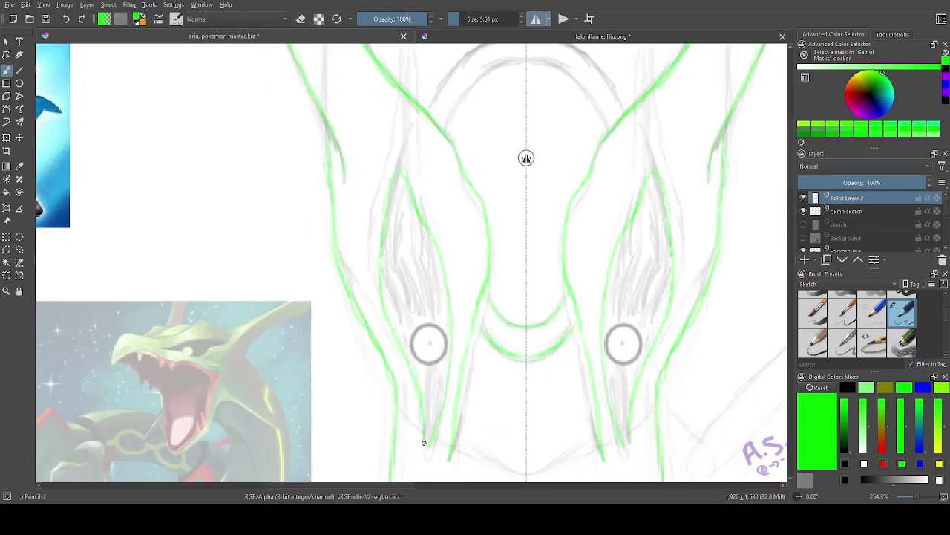
left_click(21, 86)
left_click_drag(411, 321, 447, 364)
key("b")
left_click(430, 343)
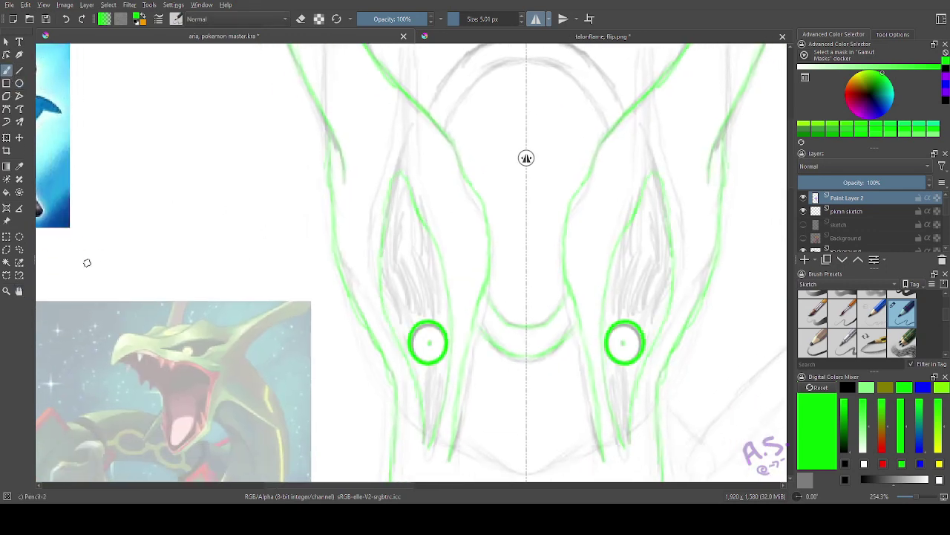
- On Paint Layer 2, trace the double arch spanning between the dragon's horns in mirrored green strokes
key("space")
mouse_move(293, 208)
left_mouse_down()
mouse_move(221, 320)
mouse_move(242, 314)
left_mouse_up()
left_click(853, 245)
key("b")
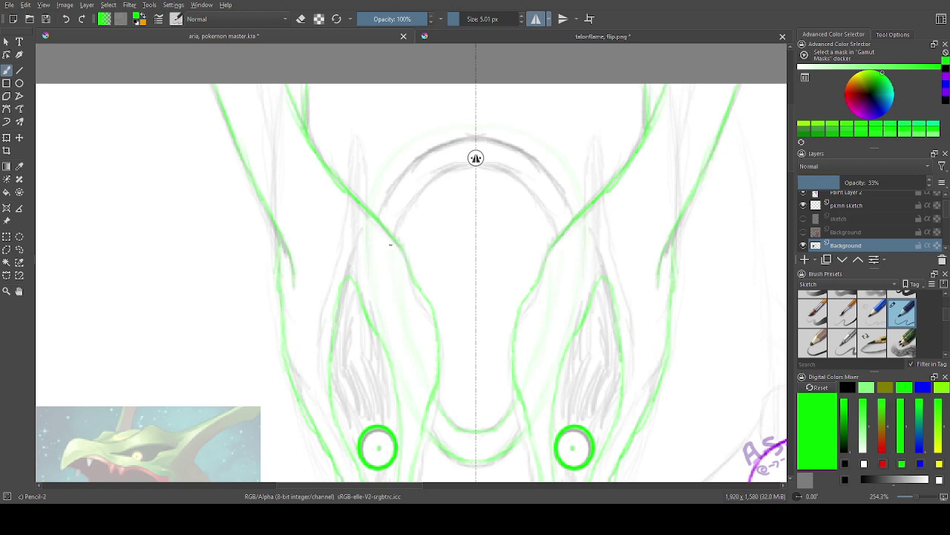
left_click(854, 194)
mouse_move(369, 211)
left_mouse_down()
mouse_move(386, 160)
mouse_move(479, 125)
left_mouse_up()
left_click(20, 292)
left_click_drag(76, 111, 60, 209)
key("b")
mouse_move(449, 224)
left_mouse_down()
mouse_move(431, 227)
mouse_move(369, 343)
mouse_move(397, 272)
mouse_move(461, 248)
left_mouse_up()
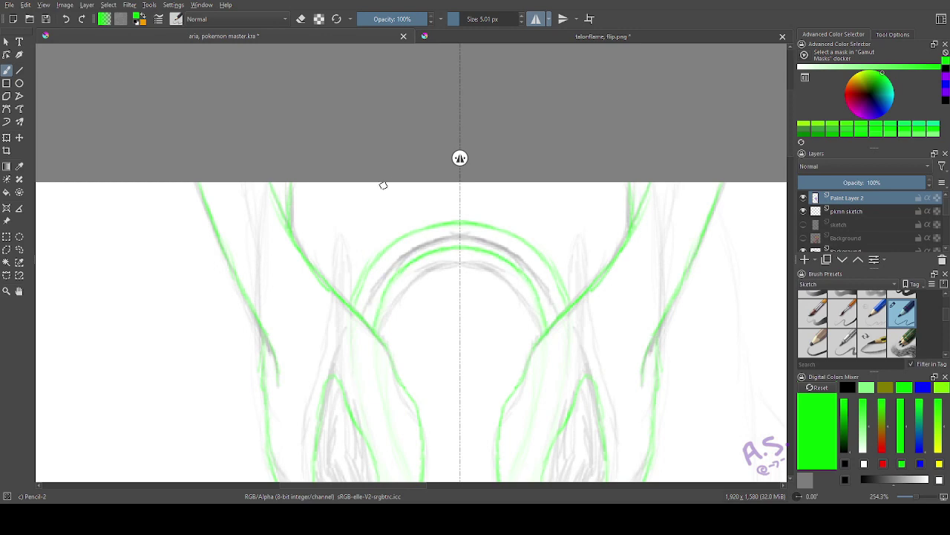
- Turn mirroring off and trace the lower part of the dragon's left torso edge above the hooded figure
key("ctrl+minus")
key("ctrl+minus")
key("ctrl+minus")
key("ctrl+minus")
left_click(535, 19)
left_click(6, 291)
left_click_drag(377, 214, 682, 389)
left_click(6, 71)
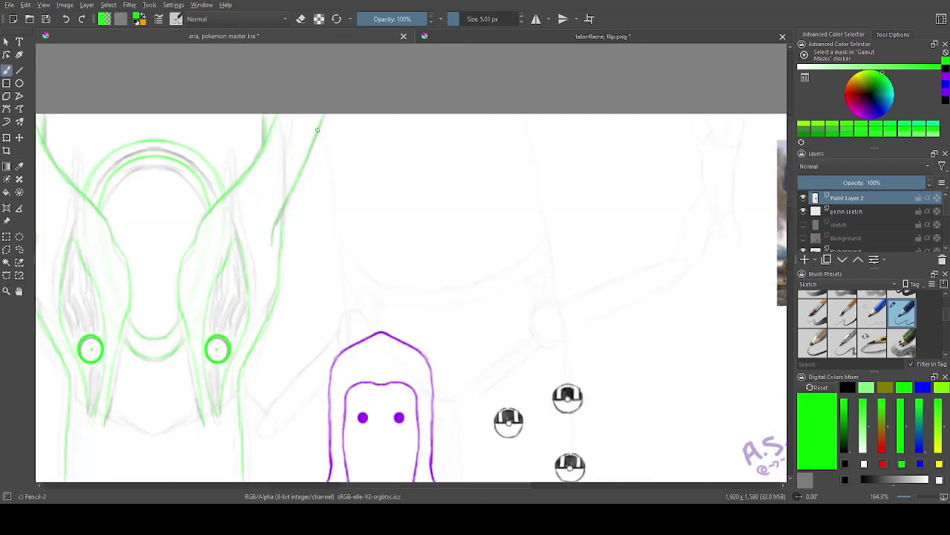
left_click_drag(346, 266, 349, 309)
- Center the mirror axis on the dragon's torso, trace both torso edges, and extend the right edge with mirroring off
left_click(535, 19)
left_click_drag(154, 148, 446, 148)
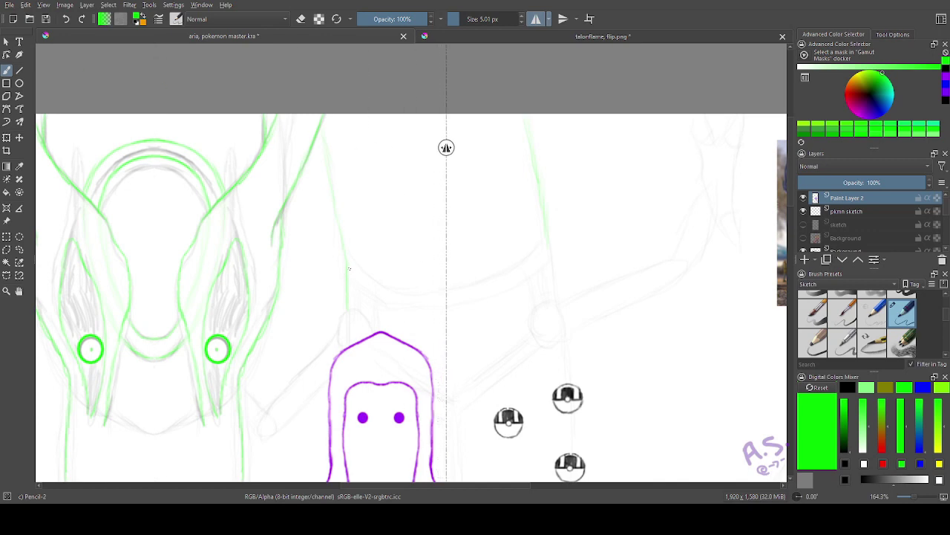
left_click(532, 21)
key("e")
key("e")
left_click_drag(550, 253, 552, 296)
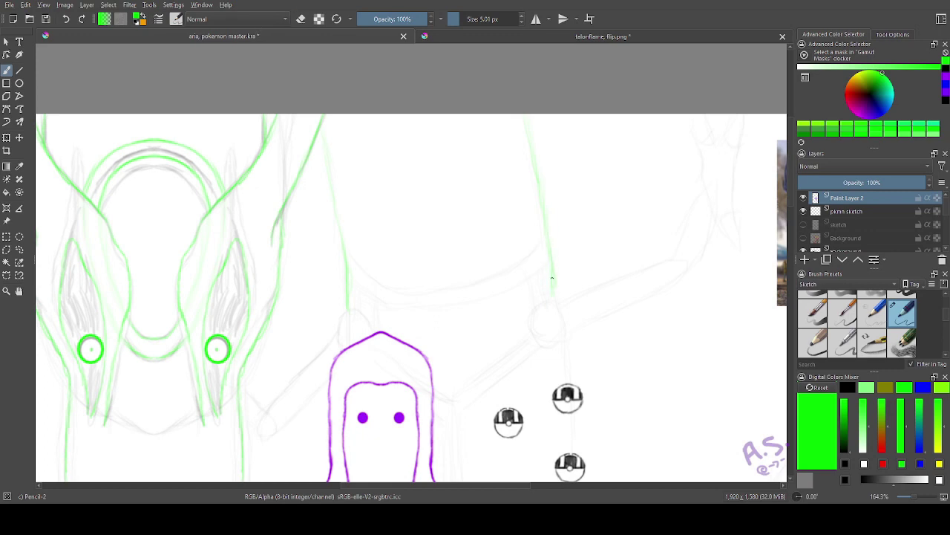
- Trace the dragon's round shoulder joints and the left arm reaching down behind the hood
mouse_move(342, 340)
left_mouse_down()
mouse_move(348, 312)
mouse_move(373, 328)
left_mouse_up()
left_click_drag(338, 335, 272, 407)
left_click_drag(324, 383, 255, 438)
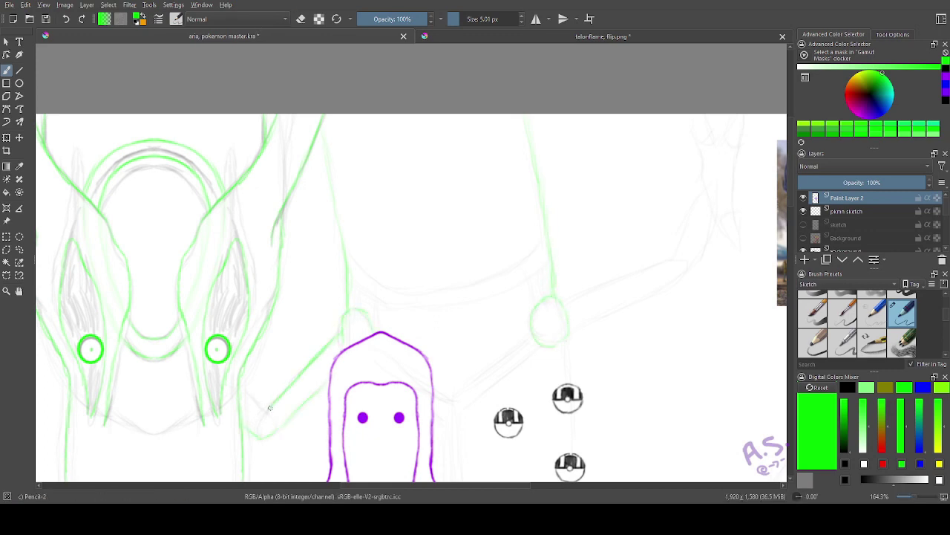
- Trace the double curved band across the dragon's torso above the hood
left_click_drag(35, 260, 45, 259)
left_click_drag(484, 311, 309, 228)
mouse_move(367, 166)
left_mouse_down()
mouse_move(293, 202)
mouse_move(226, 206)
mouse_move(184, 187)
left_mouse_up()
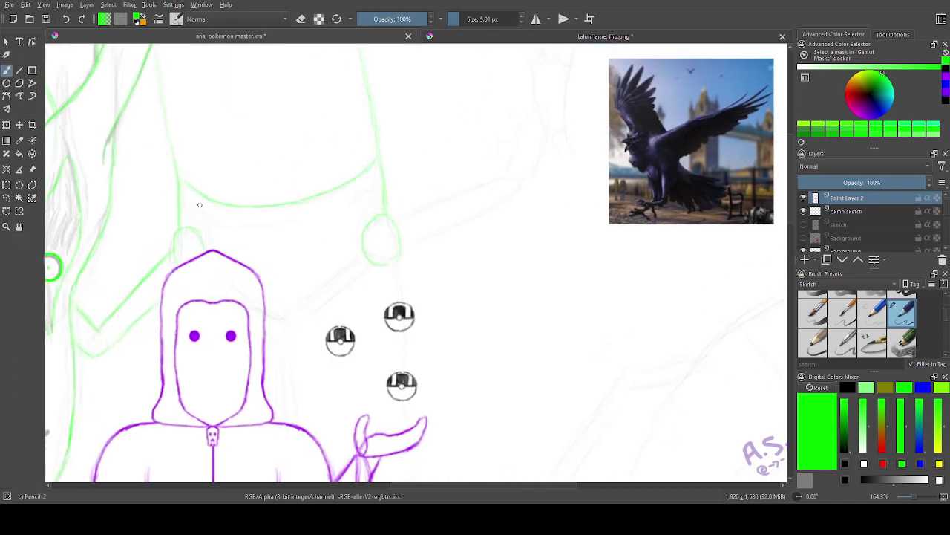
left_click_drag(299, 212, 379, 174)
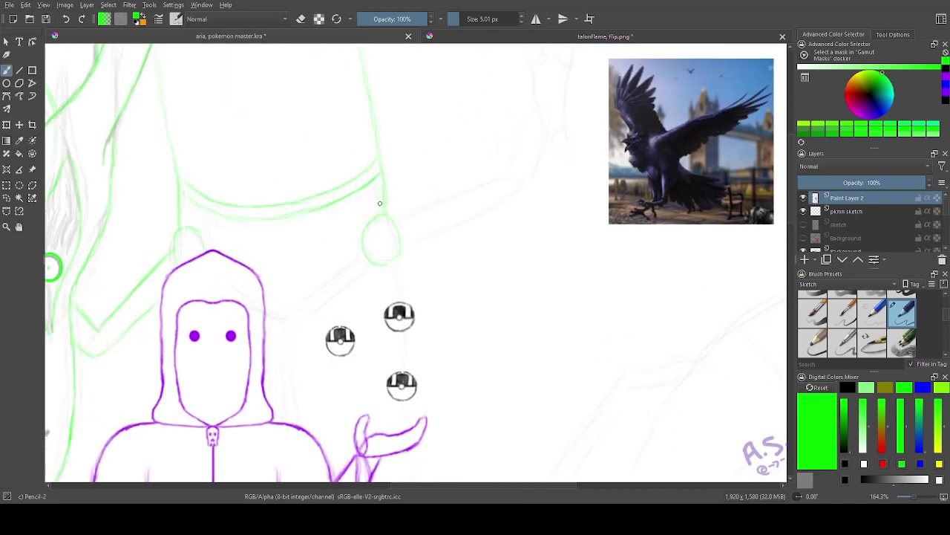
- Trace the dragon's right arm from the shoulder joint out to the bent forearm and first claw
left_click_drag(397, 220, 511, 179)
mouse_move(399, 255)
left_mouse_down()
mouse_move(518, 194)
mouse_move(272, 339)
mouse_move(331, 254)
left_mouse_up()
left_click(19, 227)
left_click(6, 70)
mouse_move(318, 331)
left_mouse_down()
mouse_move(340, 281)
mouse_move(371, 312)
left_mouse_up()
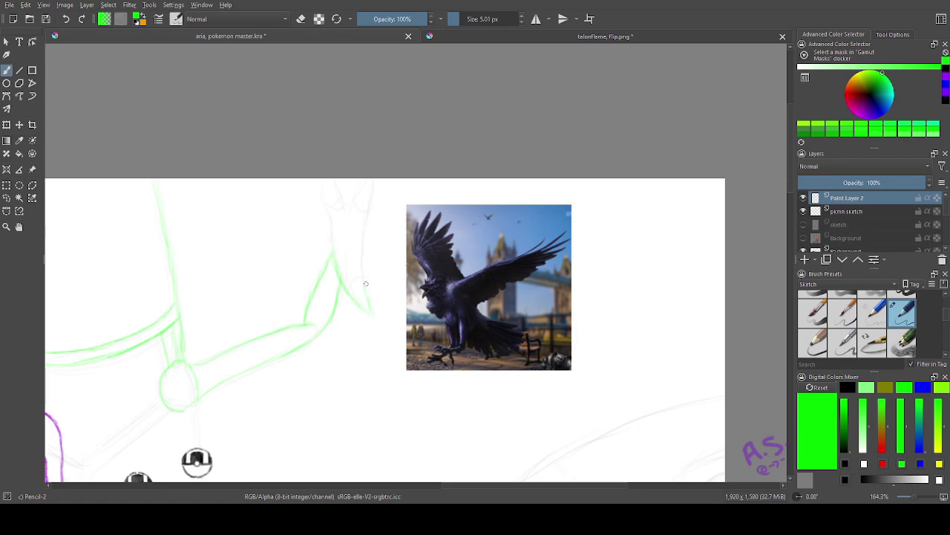
- Trace the clawed fingers of the dragon's raised right hand up to the canvas's upper edge
mouse_move(364, 274)
left_mouse_down()
mouse_move(384, 180)
mouse_move(346, 205)
left_mouse_up()
left_click_drag(330, 246, 327, 217)
left_click(19, 227)
left_click_drag(222, 319, 520, 280)
mouse_move(178, 371)
left_mouse_down()
mouse_move(518, 181)
mouse_move(223, 297)
left_mouse_up()
left_click_drag(408, 79, 174, 134)
left_click(7, 70)
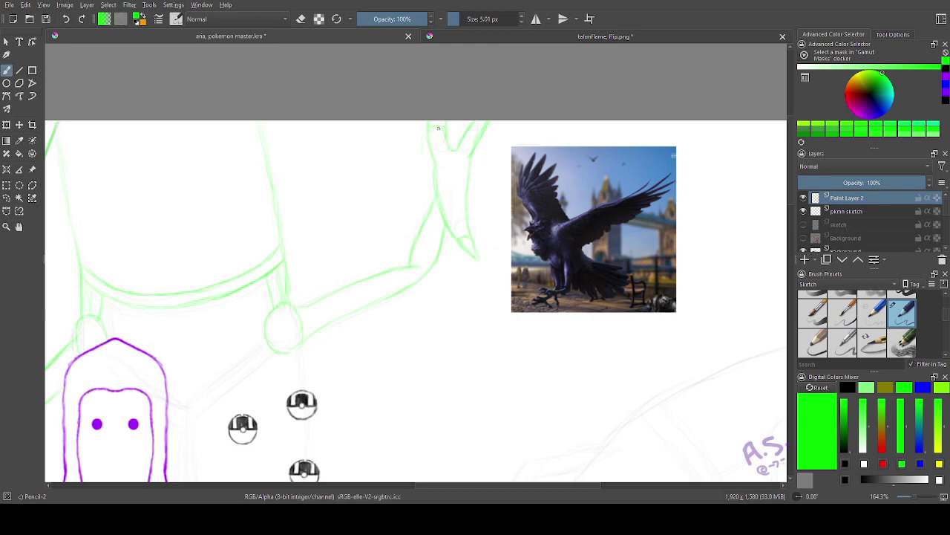
- Trace the double diagonal torso lines below the right shoulder and the body edge behind the balls
key("e")
key("space")
mouse_move(307, 311)
left_mouse_down()
mouse_move(418, 114)
mouse_move(424, 225)
left_mouse_up()
key("e")
left_click_drag(385, 161, 318, 218)
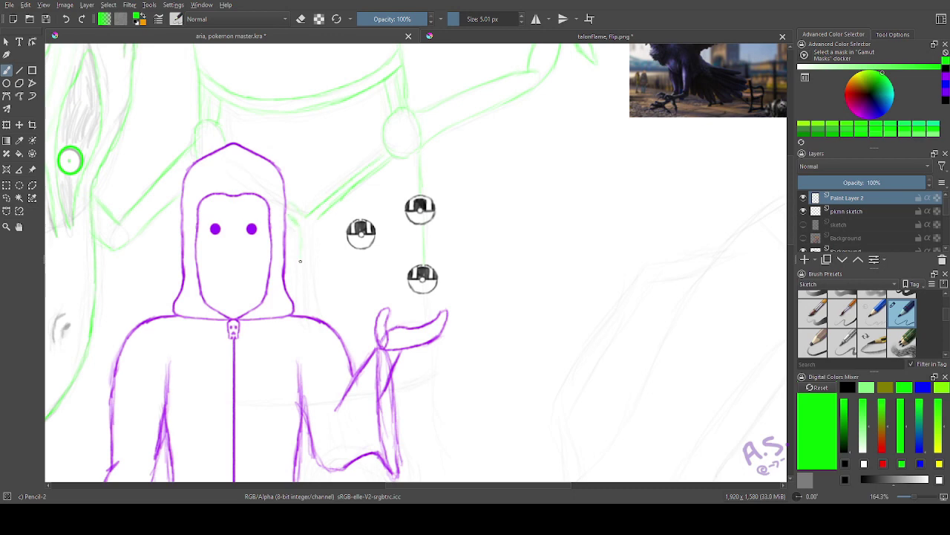
left_click(64, 20)
- Draw two parallel vertical Line-tool strokes from the torso's diagonal lines down to the robe's shoulder
left_click(6, 227)
mouse_move(212, 153)
left_mouse_down()
mouse_move(437, 286)
mouse_move(396, 230)
left_mouse_up()
left_click(6, 71)
key("ctrl+minus")
key("ctrl+minus")
key("ctrl+minus")
left_click(19, 226)
left_click(5, 226)
left_click_drag(327, 196, 450, 380)
left_click(20, 71)
left_click_drag(385, 108, 387, 363)
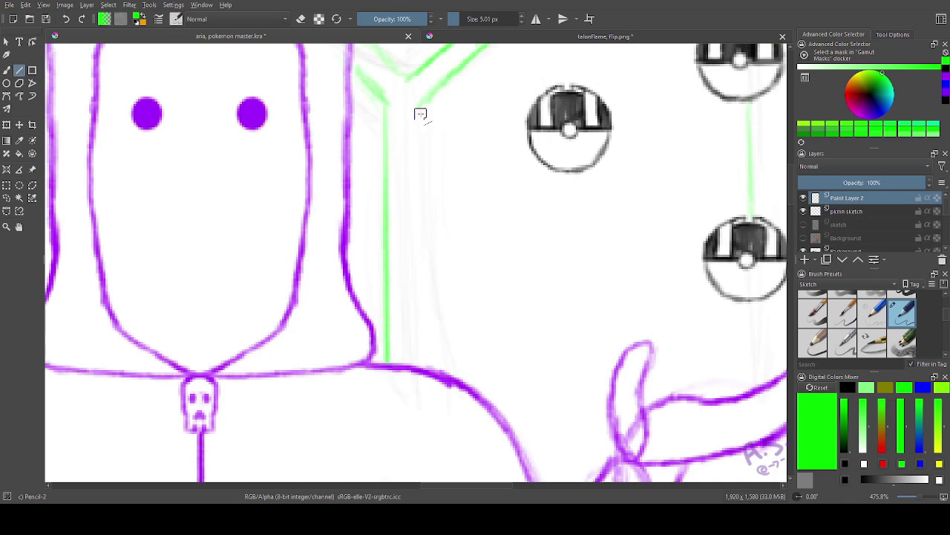
left_click_drag(421, 108, 421, 364)
- Continue the dragon's right body edge freehand from below the lowest ball toward the lower coil
key("ctrl+minus")
key("ctrl+minus")
key("ctrl+minus")
key("ctrl+minus")
left_click(6, 226)
left_click_drag(429, 235, 548, 443)
left_click(6, 71)
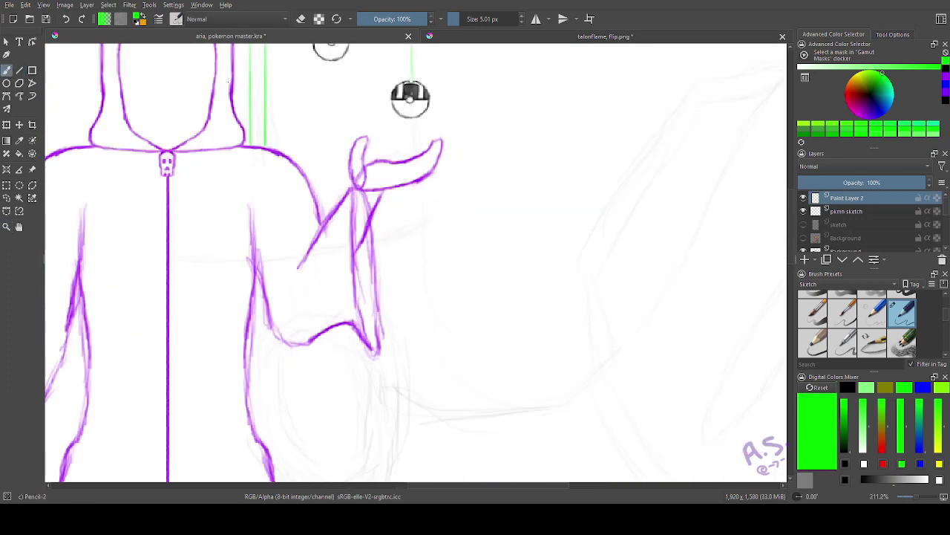
left_click_drag(413, 149, 422, 225)
left_click_drag(448, 372, 519, 407)
- Trace the lower coil's inner curve and the double band crossing the body beside it
left_click(18, 227)
mouse_move(543, 378)
left_mouse_down()
mouse_move(317, 78)
mouse_move(420, 131)
left_mouse_up()
left_click(6, 71)
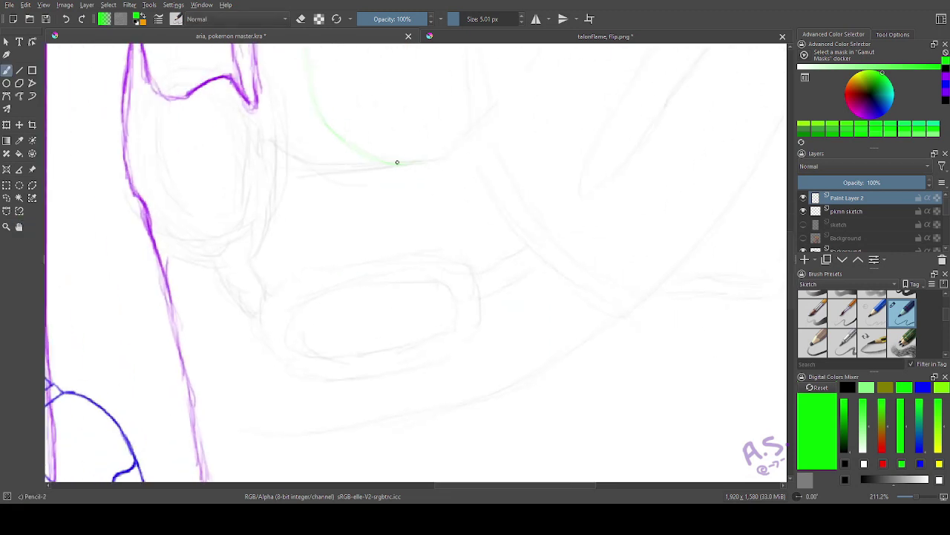
mouse_move(397, 162)
left_mouse_down()
mouse_move(470, 134)
mouse_move(611, 315)
left_mouse_up()
mouse_move(477, 128)
left_mouse_down()
mouse_move(524, 216)
mouse_move(625, 312)
left_mouse_up()
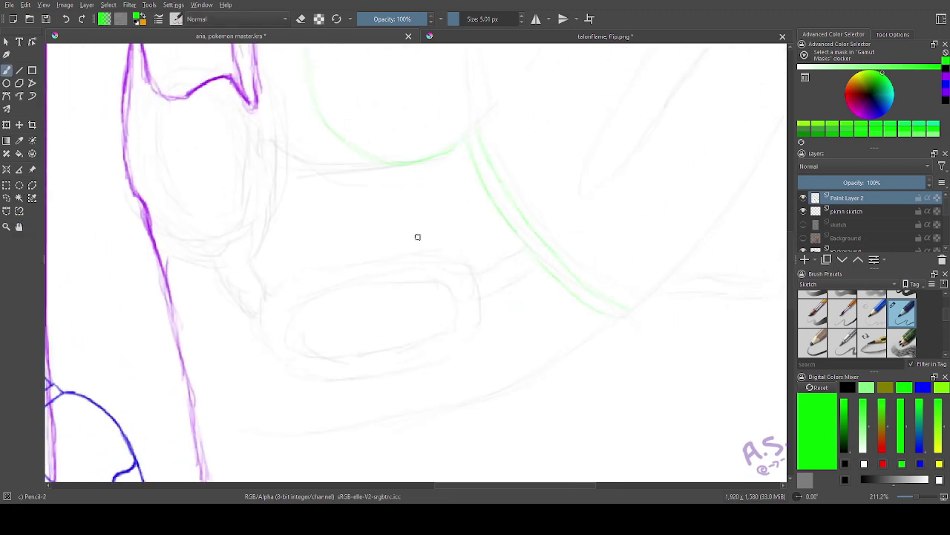
- Trace the double-outlined oval marking on the lower coil and the connected ring marking beside the robe
mouse_move(529, 244)
left_mouse_down()
mouse_move(496, 260)
mouse_move(441, 239)
mouse_move(271, 293)
left_mouse_up()
mouse_move(522, 274)
left_mouse_down()
mouse_move(397, 376)
mouse_move(255, 345)
mouse_move(245, 331)
left_mouse_up()
mouse_move(241, 273)
left_mouse_down()
mouse_move(276, 354)
mouse_move(445, 341)
mouse_move(458, 269)
mouse_move(275, 303)
mouse_move(344, 270)
mouse_move(444, 260)
left_mouse_up()
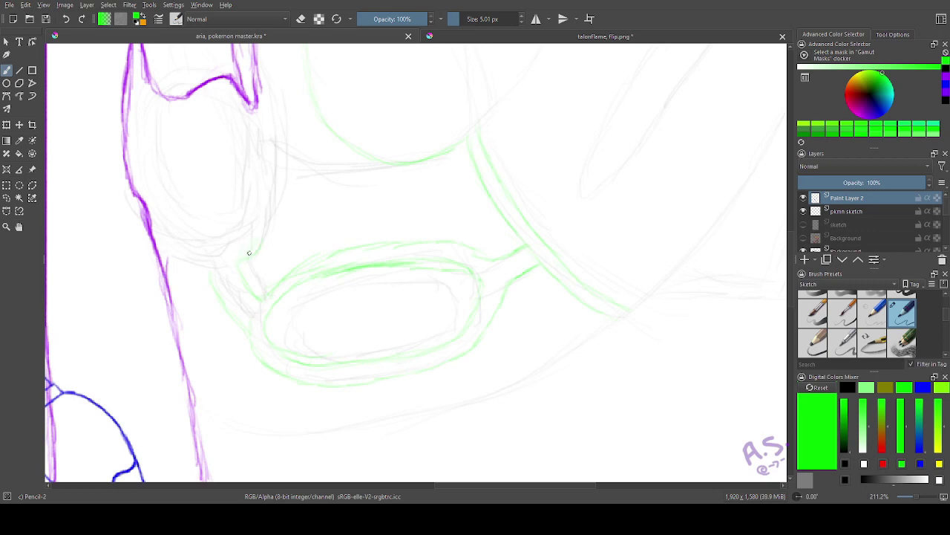
mouse_move(249, 253)
left_mouse_down()
mouse_move(260, 117)
mouse_move(252, 171)
mouse_move(248, 114)
mouse_move(262, 97)
left_mouse_up()
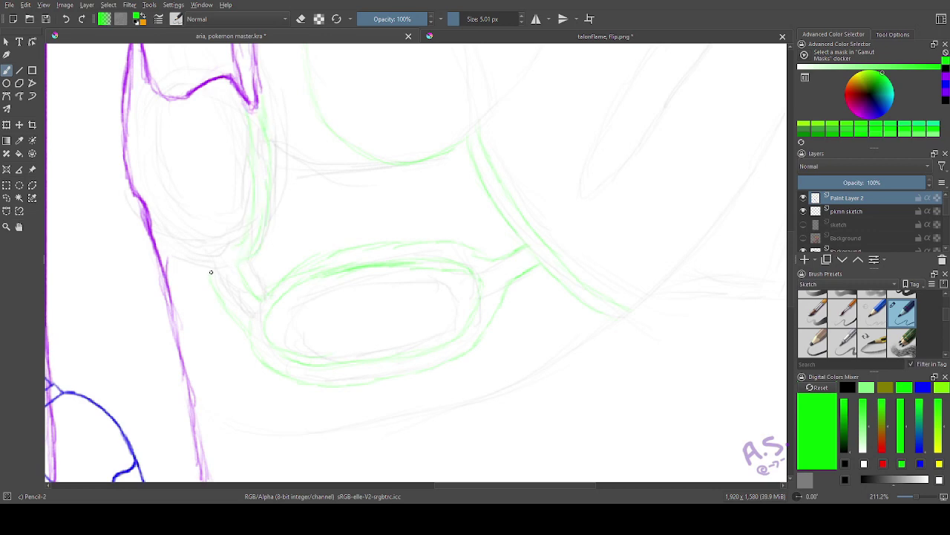
left_click_drag(230, 248, 183, 253)
- Trace the long underside edge of the lower coil from the double band back to the robe
left_click(19, 226)
mouse_move(540, 183)
left_mouse_down()
mouse_move(354, 133)
mouse_move(510, 46)
left_mouse_up()
left_click(6, 70)
mouse_move(602, 172)
left_mouse_down()
mouse_move(422, 264)
mouse_move(215, 306)
mouse_move(240, 310)
left_mouse_up()
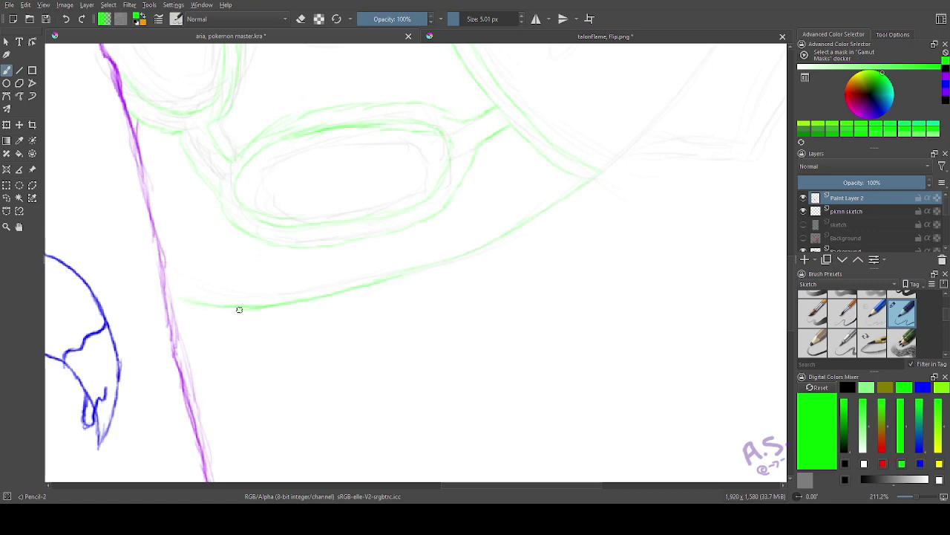
- Trace the outer edge of the rising coil up toward the canvas's right side
left_click(19, 226)
left_click_drag(508, 54, 265, 304)
mouse_move(380, 421)
left_mouse_down()
mouse_move(511, 262)
mouse_move(581, 138)
mouse_move(527, 232)
left_mouse_up()
left_click(19, 226)
scroll(313, 265, "down", 1)
mouse_move(223, 111)
left_mouse_down()
mouse_move(314, 265)
mouse_move(286, 272)
left_mouse_up()
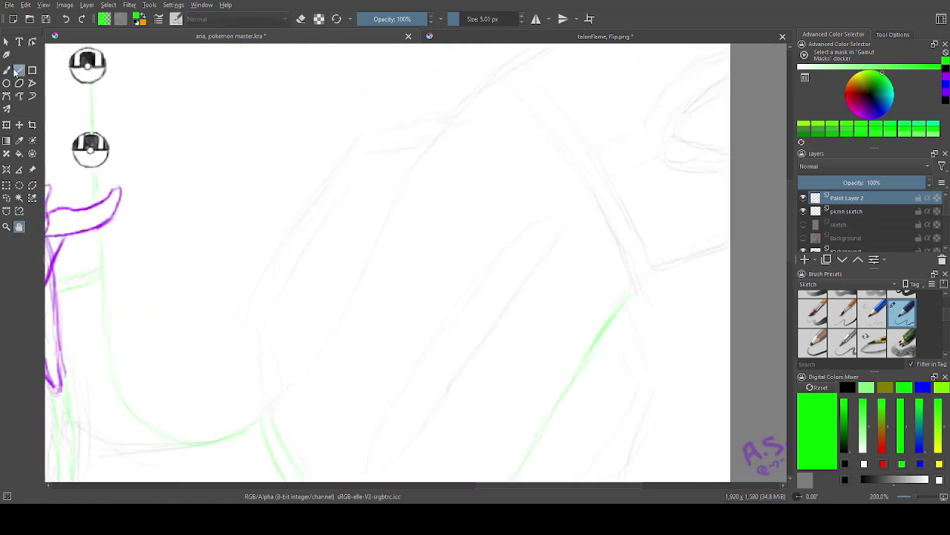
left_click(6, 71)
mouse_move(496, 78)
left_mouse_down()
mouse_move(421, 159)
mouse_move(328, 330)
left_mouse_up()
left_click(66, 20)
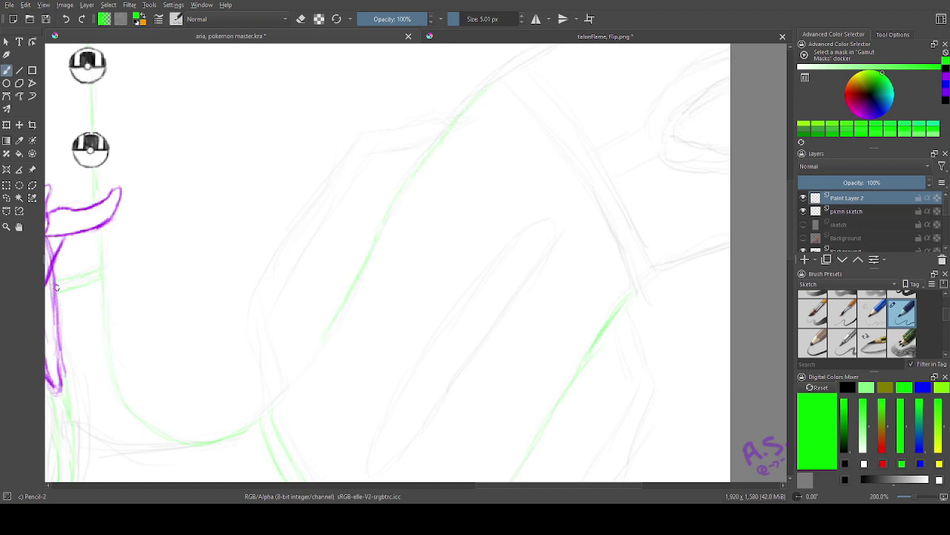
left_click(20, 226)
left_click_drag(269, 297, 282, 224)
left_click(66, 21)
key("b")
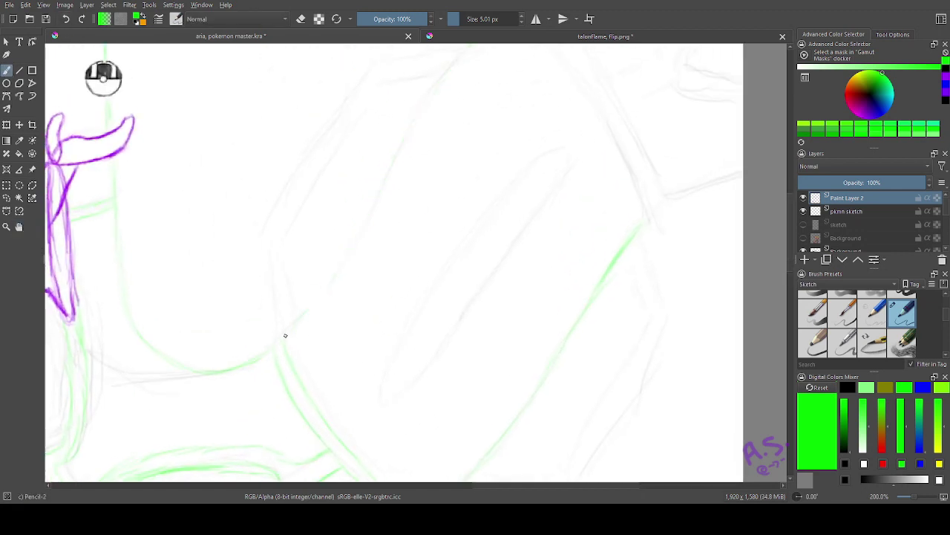
- Trace the inner edge of the rising coil upward from the lower coil's double band
mouse_move(284, 334)
left_mouse_down()
mouse_move(393, 158)
mouse_move(386, 191)
mouse_move(443, 104)
left_mouse_up()
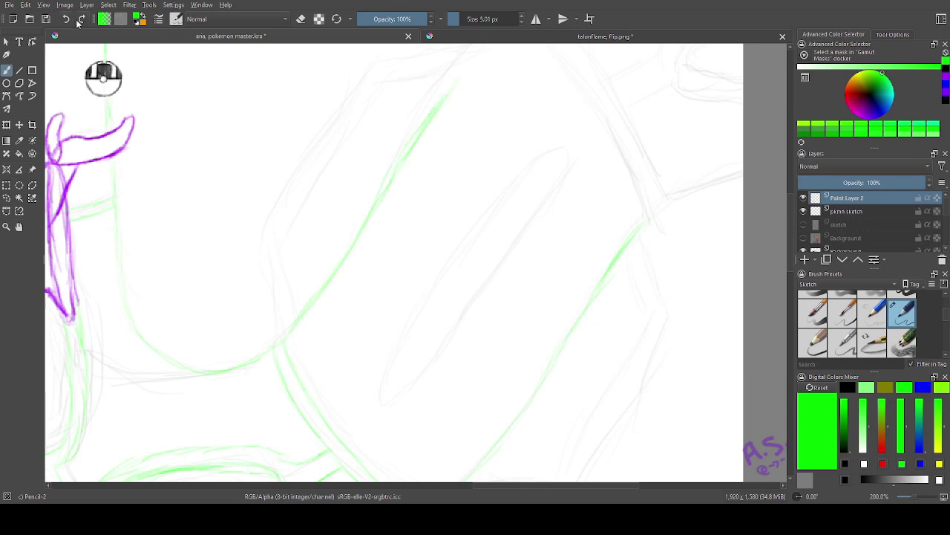
left_click(66, 20)
left_click(20, 227)
mouse_move(393, 217)
left_mouse_down()
mouse_move(272, 237)
mouse_move(277, 294)
mouse_move(301, 214)
mouse_move(386, 128)
left_mouse_up()
left_click(10, 73)
left_click_drag(353, 159, 413, 106)
left_click(65, 21)
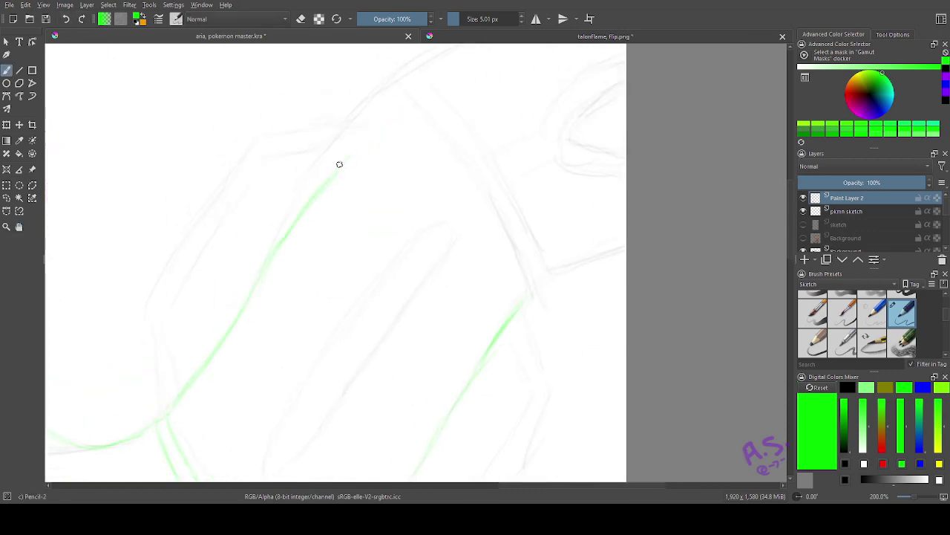
- Trace the double band across the rising coil's upper bend and the body edge continuing to the canvas's right edge
mouse_move(353, 151)
left_mouse_down()
mouse_move(411, 106)
mouse_move(451, 148)
mouse_move(516, 253)
left_mouse_up()
mouse_move(407, 93)
left_mouse_down()
mouse_move(480, 163)
mouse_move(537, 261)
mouse_move(628, 245)
left_mouse_up()
left_click(19, 226)
left_click_drag(407, 127, 294, 268)
left_click(6, 70)
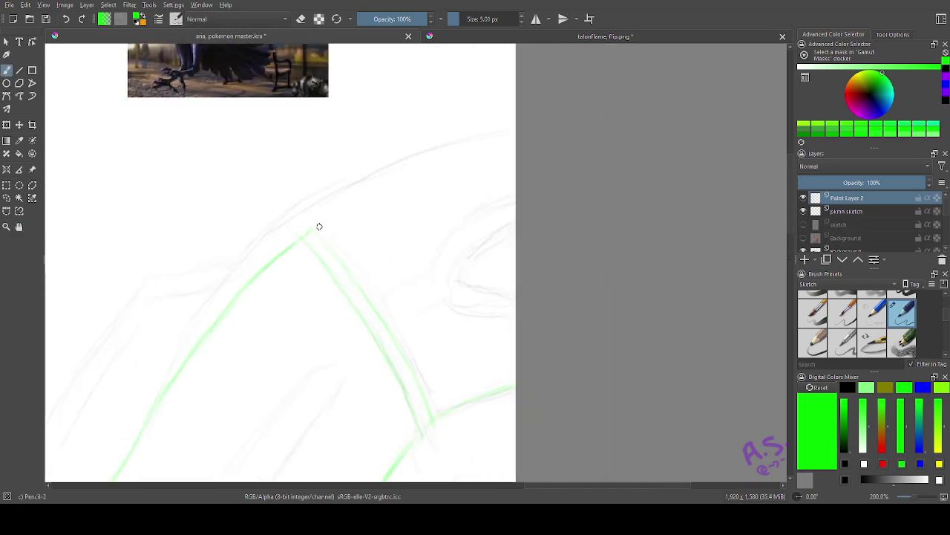
- Trace the long narrow oval marking inside the rising coil
key("space")
mouse_move(165, 298)
left_mouse_down()
mouse_move(309, 76)
mouse_move(277, 89)
left_mouse_up()
mouse_move(448, 154)
left_mouse_down()
mouse_move(366, 220)
mouse_move(273, 381)
left_mouse_up()
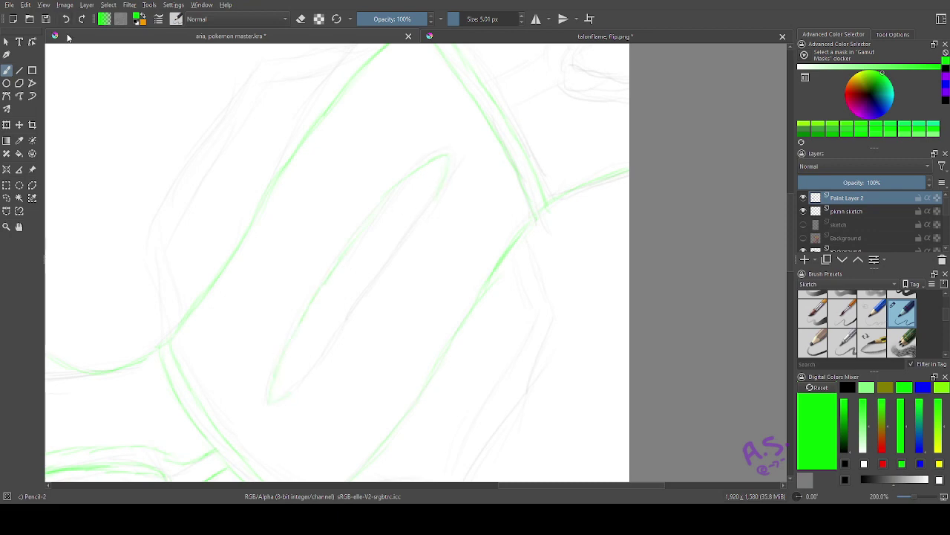
mouse_move(420, 214)
left_mouse_down()
mouse_move(325, 356)
mouse_move(277, 405)
left_mouse_up()
- Draw short straight lines for the lower ends of the angular fins on both sides of the rising coil
key("space")
left_click_drag(194, 201, 333, 164)
scroll(330, 319, "down", 2)
key("v")
left_click_drag(327, 276, 307, 242)
left_click_drag(385, 375, 437, 380)
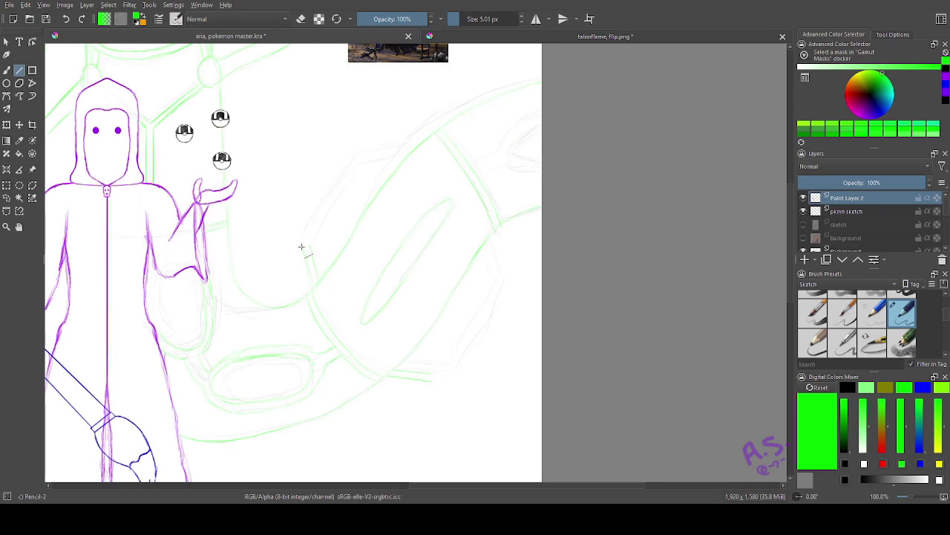
left_click_drag(309, 230, 355, 160)
key("space")
mouse_move(123, 194)
left_mouse_down()
mouse_move(579, 276)
mouse_move(124, 239)
left_mouse_up()
key("ctrl+z")
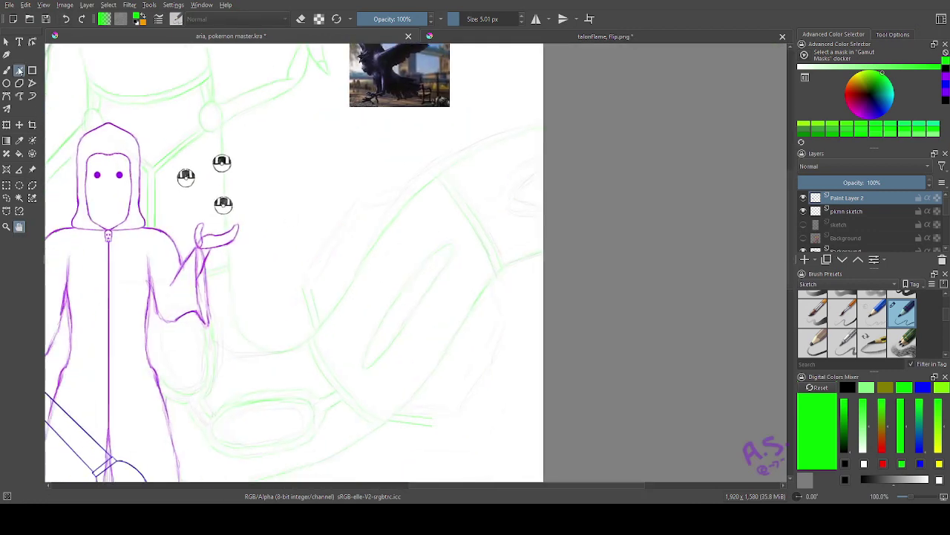
- Draw straight lines along the lower-right fin and the upper-left fin's outer edge and top beside the rising coil
left_click_drag(392, 183, 430, 183)
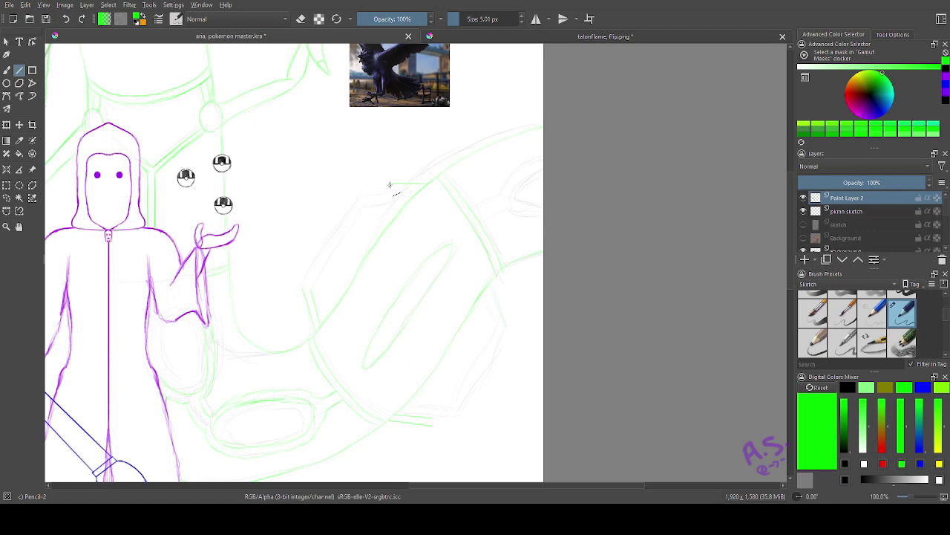
left_click_drag(460, 388, 506, 329)
left_click_drag(438, 408, 498, 326)
left_click_drag(314, 286, 397, 192)
left_click(66, 18)
- Complete the upper-left fin's double outline with straight inner lines along its top and long side
left_click(6, 226)
left_click_drag(302, 174, 503, 256)
left_click(19, 70)
left_click_drag(393, 174, 486, 170)
key("ctrl+0")
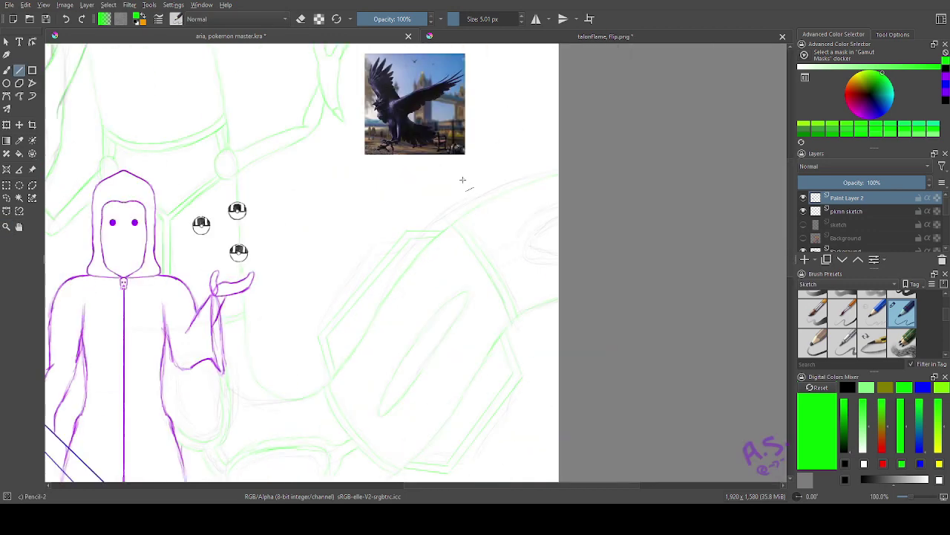
left_click_drag(250, 233, 437, 275)
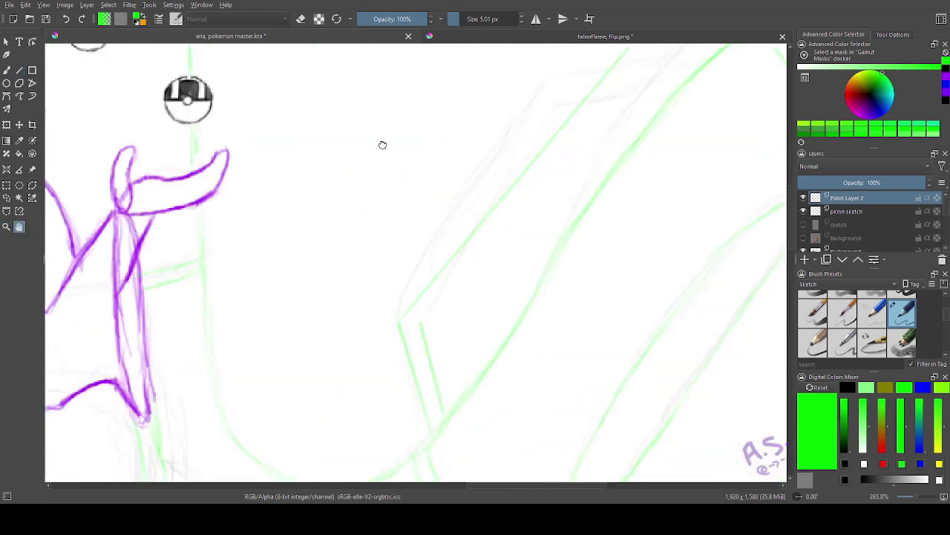
mouse_move(582, 104)
left_mouse_down()
mouse_move(507, 104)
mouse_move(286, 335)
mouse_move(296, 362)
left_mouse_up()
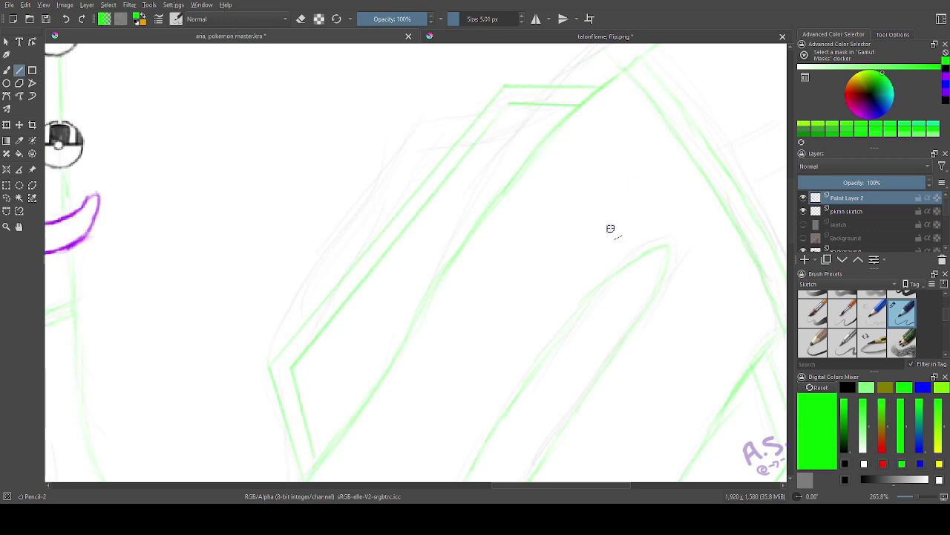
key("ctrl+minus")
key("ctrl+minus")
key("ctrl+minus")
key("ctrl+minus")
- Trace the connecting lines and the rounded marking on the coil segment at the canvas's right edge
left_click(6, 226)
left_click_drag(420, 178, 649, 294)
left_click(19, 70)
mouse_move(316, 259)
left_mouse_down()
mouse_move(660, 27)
mouse_move(380, 207)
mouse_move(399, 141)
mouse_move(475, 75)
left_mouse_up()
key("b")
left_click_drag(405, 223, 490, 239)
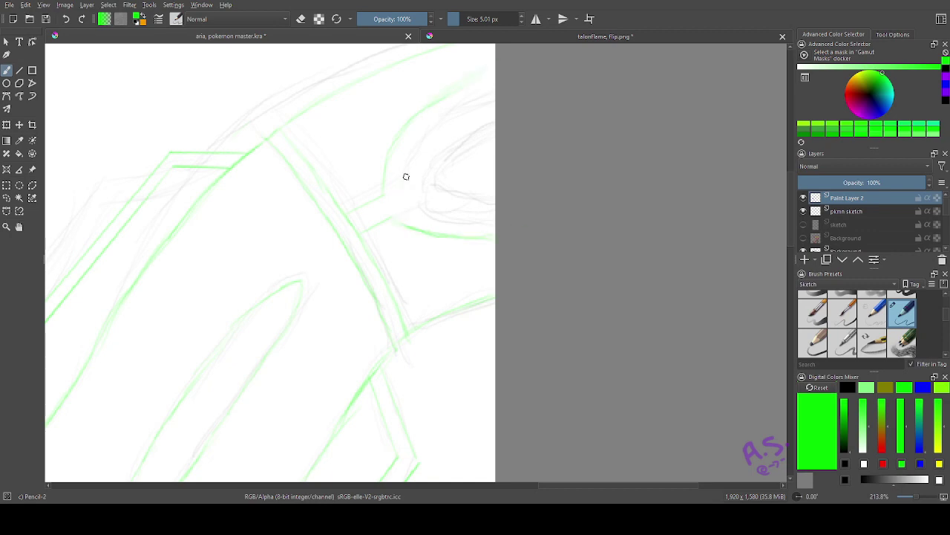
left_click_drag(404, 199, 519, 208)
mouse_move(407, 180)
left_mouse_down()
mouse_move(465, 100)
mouse_move(501, 89)
left_mouse_up()
key("ctrl+minus")
key("ctrl+minus")
key("ctrl+minus")
key("ctrl+minus")
key("ctrl+minus")
key("ctrl+minus")
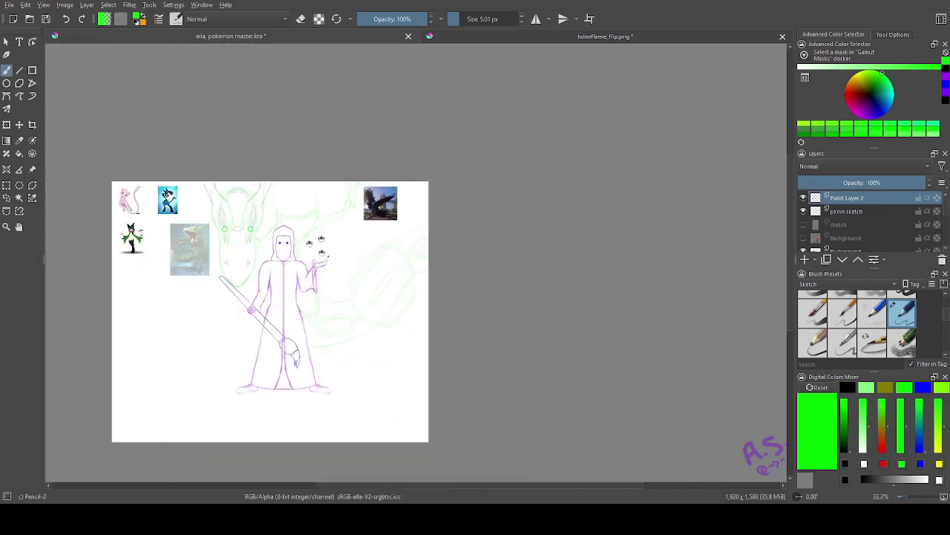
- Enable horizontal mirror drawing and place the mirror axis along the centre of the dragon's head
left_click(6, 227)
double_click(206, 166)
left_click(20, 226)
left_click_drag(646, 453, 250, 222)
left_click(6, 226)
left_click_drag(289, 182, 441, 369)
left_click(536, 20)
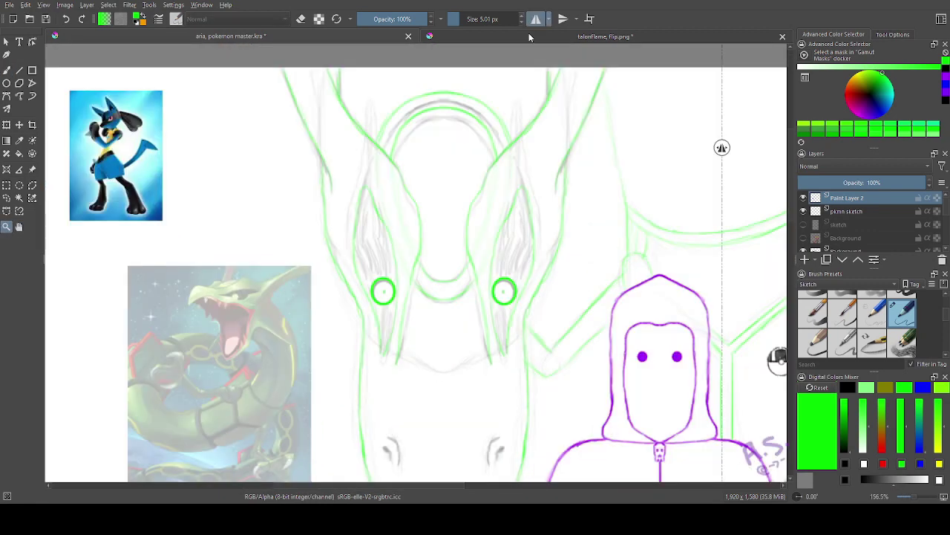
left_click_drag(722, 148, 443, 165)
- Fill the pointed markings above and below the dragon's eyes with mirrored green hatching
key("b")
mouse_move(386, 272)
left_mouse_down()
mouse_move(371, 212)
mouse_move(389, 318)
mouse_move(362, 251)
left_mouse_up()
left_click_drag(387, 270, 378, 223)
left_click(535, 20)
left_click(535, 19)
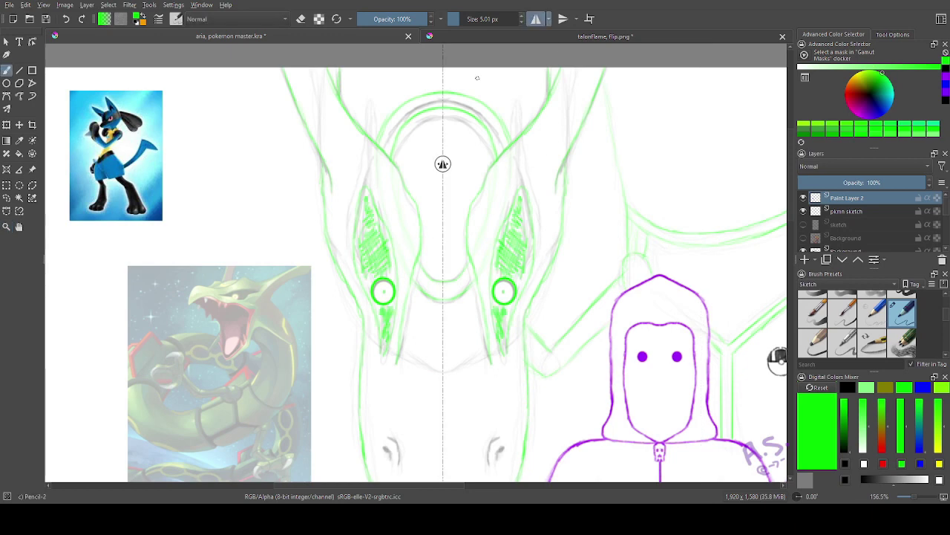
- Trace both nostrils of the dragon with mirrored green strokes, then disable horizontal mirroring
left_click(19, 226)
mouse_move(338, 380)
left_mouse_down()
mouse_move(352, 209)
mouse_move(485, 350)
left_mouse_up()
left_click(6, 227)
left_click(6, 69)
left_click_drag(338, 216, 353, 239)
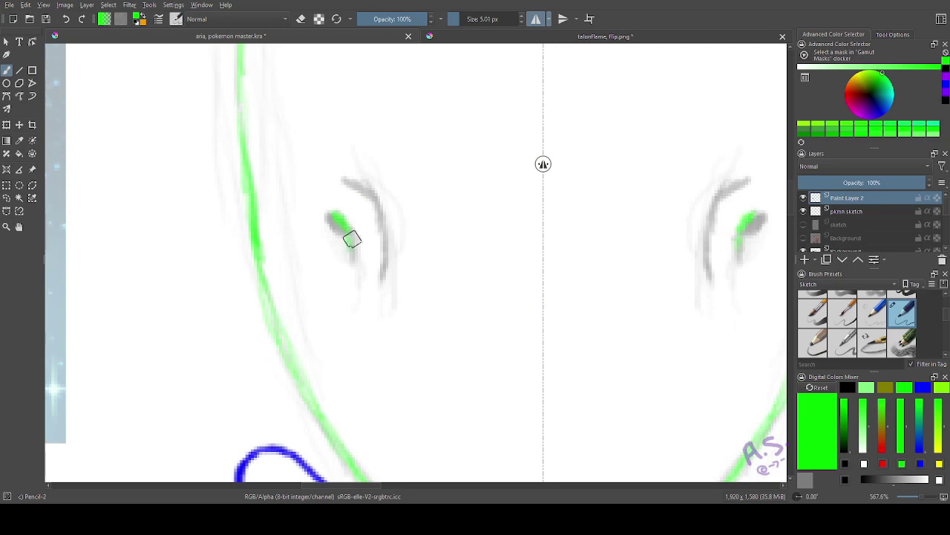
mouse_move(348, 187)
left_mouse_down()
mouse_move(372, 226)
mouse_move(363, 263)
left_mouse_up()
key("ctrl+z")
left_click_drag(366, 210, 338, 181)
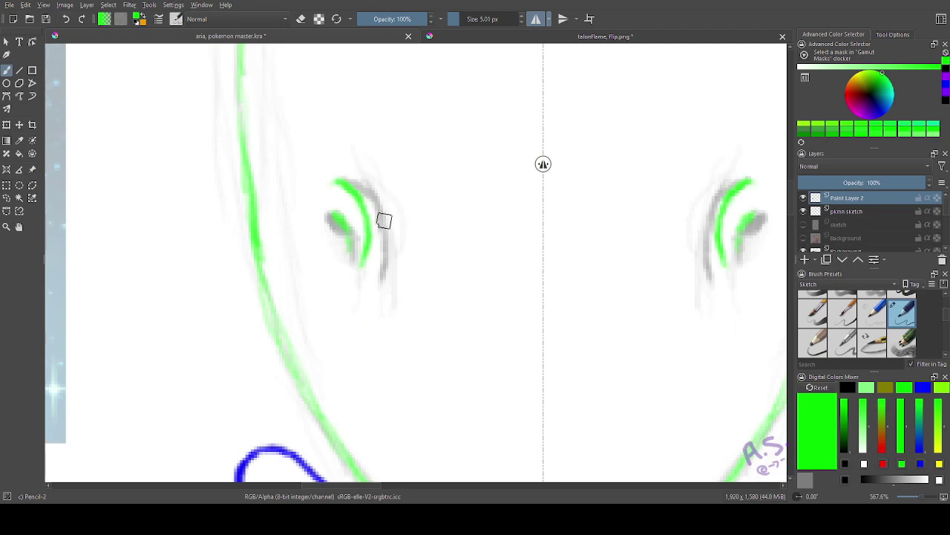
left_click_drag(366, 256, 358, 275)
key("ctrl+minus")
key("ctrl+minus")
key("ctrl+minus")
key("ctrl+minus")
key("ctrl+minus")
key("ctrl+minus")
key("ctrl+minus")
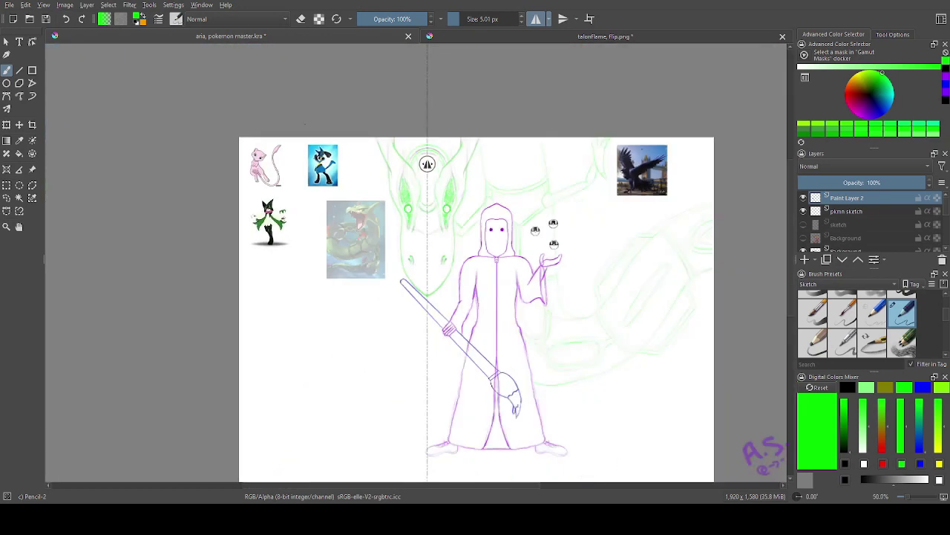
left_click(536, 20)
- Select the pkmn sketch layer, hide the green dragon reference and show the red fire-bird reference
left_click(861, 212)
scroll(947, 217, "down", 2)
left_click(803, 228)
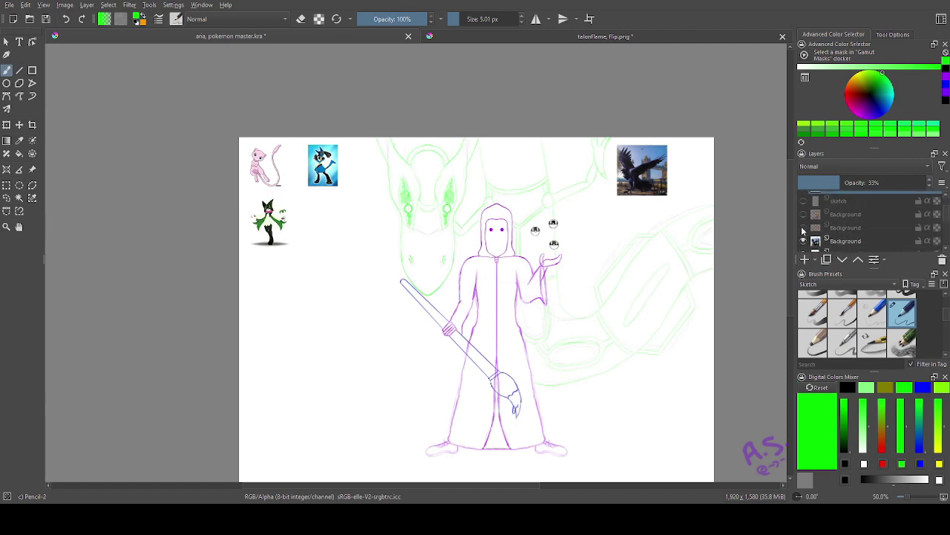
left_click(803, 214)
scroll(947, 216, "up", 2)
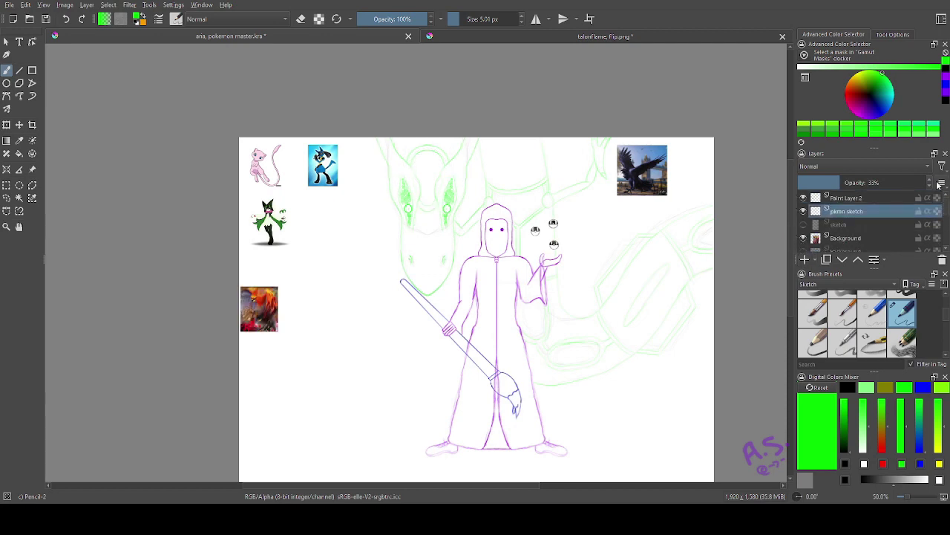
left_click(6, 226)
left_click(156, 273)
left_click(19, 226)
left_click_drag(586, 264, 284, 212)
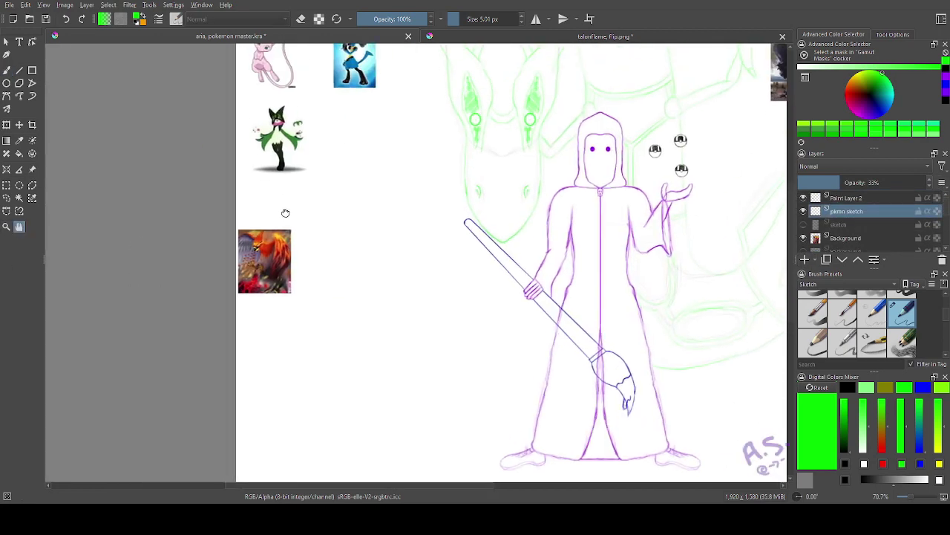
scroll(419, 289, "down", 1)
left_click_drag(409, 300, 385, 326)
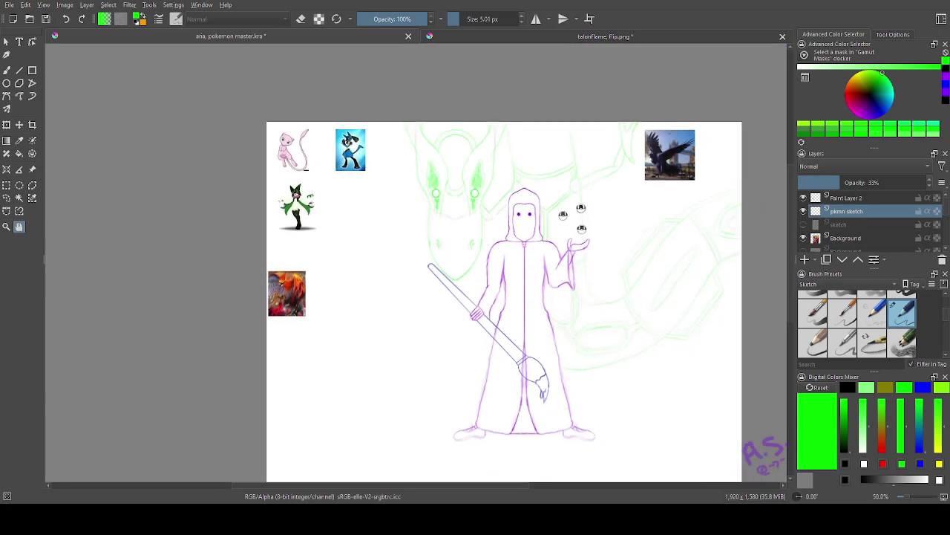
- Move the green cat Pokémon reference down beside the fire-bird reference
left_click_drag(947, 214, 947, 233)
left_click(859, 238)
left_click(854, 248)
left_click(19, 126)
mouse_move(336, 207)
left_mouse_down()
mouse_move(401, 349)
mouse_move(383, 304)
left_mouse_up()
left_click_drag(946, 226, 947, 201)
- Sketch the cat Pokémon's torso, jagged hem and legs in black on the pkmn sketch layer
left_click(854, 212)
left_click(851, 389)
left_click(19, 227)
left_click(7, 226)
left_click_drag(256, 116, 493, 384)
left_click(7, 86)
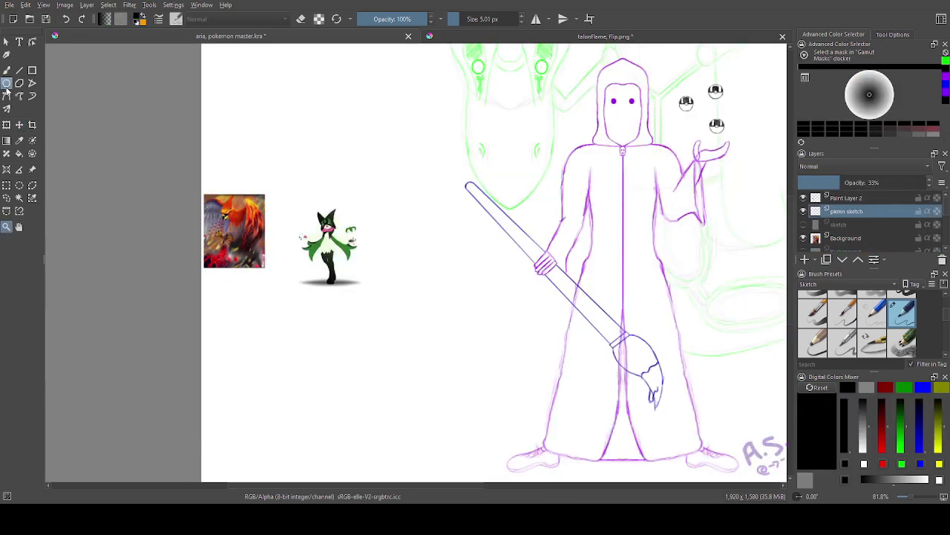
left_click(7, 70)
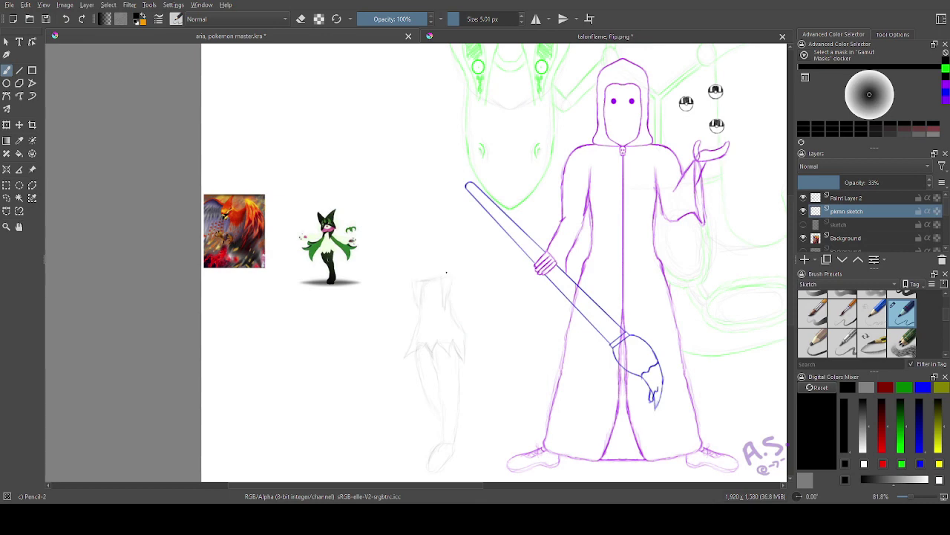
- Sketch the cat Pokémon's head with pointed ears, mask, eyes, nose and mouth, and the petal collar
left_click(7, 227)
mouse_move(177, 164)
left_mouse_down()
mouse_move(471, 337)
mouse_move(320, 362)
left_mouse_up()
left_click(20, 227)
left_click(7, 70)
mouse_move(484, 337)
left_mouse_down()
mouse_move(506, 364)
mouse_move(460, 356)
mouse_move(537, 323)
mouse_move(533, 349)
mouse_move(562, 292)
mouse_move(565, 178)
mouse_move(486, 206)
mouse_move(428, 185)
mouse_move(401, 231)
mouse_move(462, 333)
mouse_move(484, 287)
mouse_move(505, 301)
left_mouse_up()
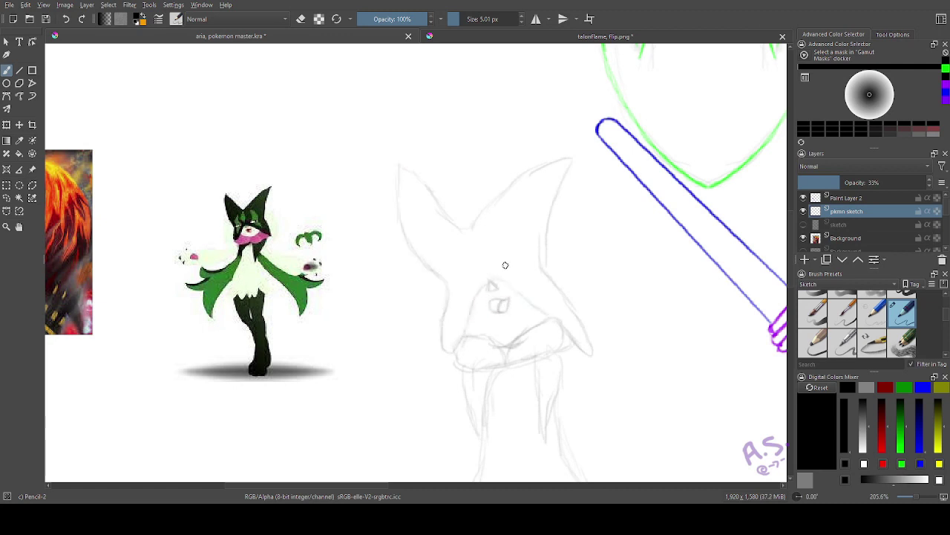
mouse_move(509, 225)
left_mouse_down()
mouse_move(542, 276)
mouse_move(510, 272)
mouse_move(524, 260)
mouse_move(481, 252)
mouse_move(460, 300)
mouse_move(453, 271)
mouse_move(468, 279)
mouse_move(448, 301)
left_mouse_up()
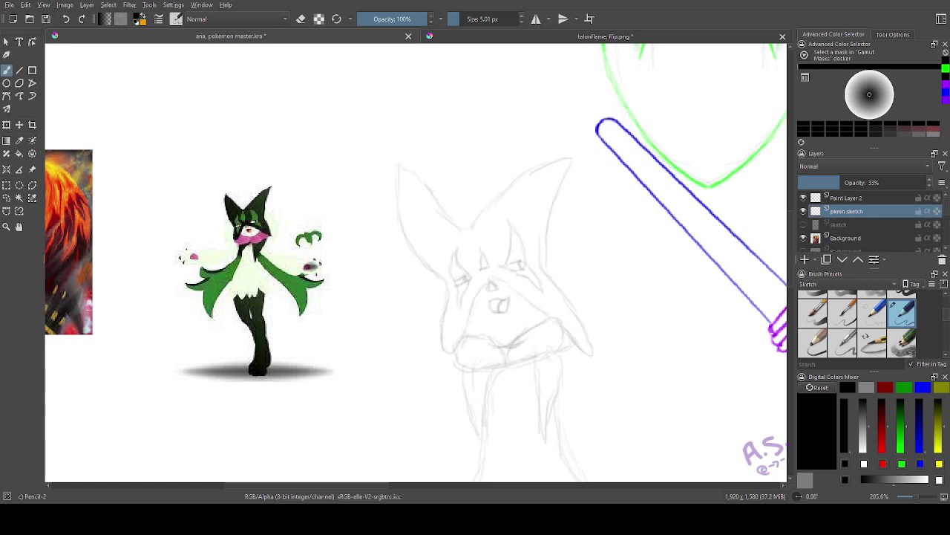
- Sketch the hair tufts on both sides of the cat's head and the diamond marking on its forehead
left_click_drag(415, 290, 417, 268)
left_click_drag(552, 217, 597, 251)
mouse_move(568, 244)
left_mouse_down()
mouse_move(589, 265)
mouse_move(581, 325)
left_mouse_up()
left_click_drag(568, 273, 571, 300)
left_click_drag(563, 239, 553, 265)
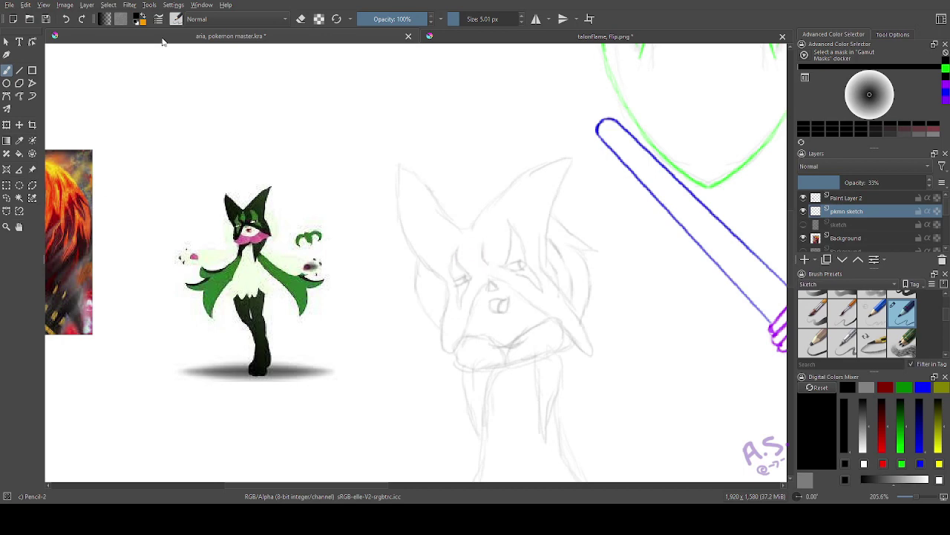
mouse_move(480, 246)
left_mouse_down()
mouse_move(490, 269)
mouse_move(475, 262)
mouse_move(484, 270)
left_mouse_up()
- Sketch the cat's outstretched arm and paw on the side facing the hooded character
mouse_move(379, 341)
left_mouse_down()
mouse_move(307, 189)
mouse_move(273, 201)
left_mouse_up()
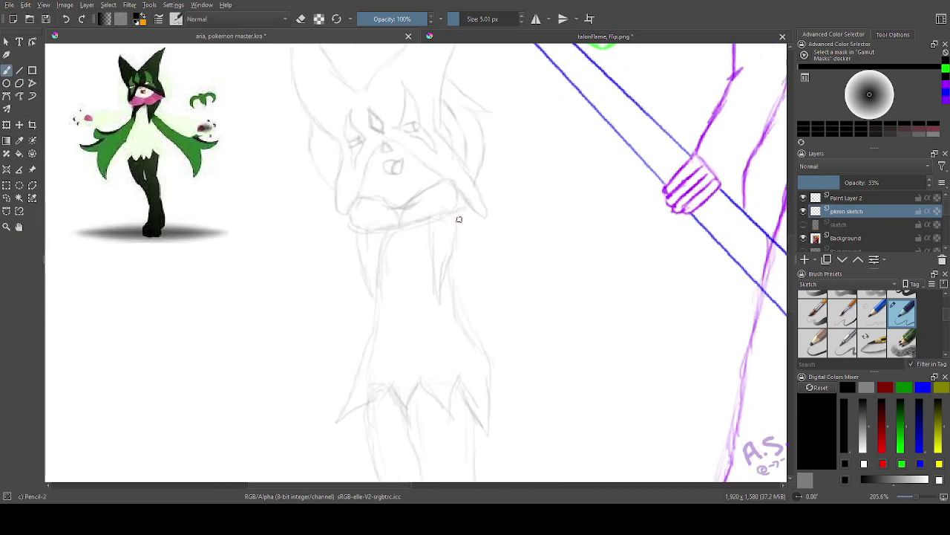
mouse_move(464, 232)
left_mouse_down()
mouse_move(496, 267)
mouse_move(495, 299)
mouse_move(603, 252)
mouse_move(599, 240)
mouse_move(609, 237)
mouse_move(621, 255)
mouse_move(620, 228)
mouse_move(636, 235)
mouse_move(619, 211)
left_mouse_up()
mouse_move(631, 217)
left_mouse_down()
mouse_move(593, 239)
mouse_move(603, 230)
left_mouse_up()
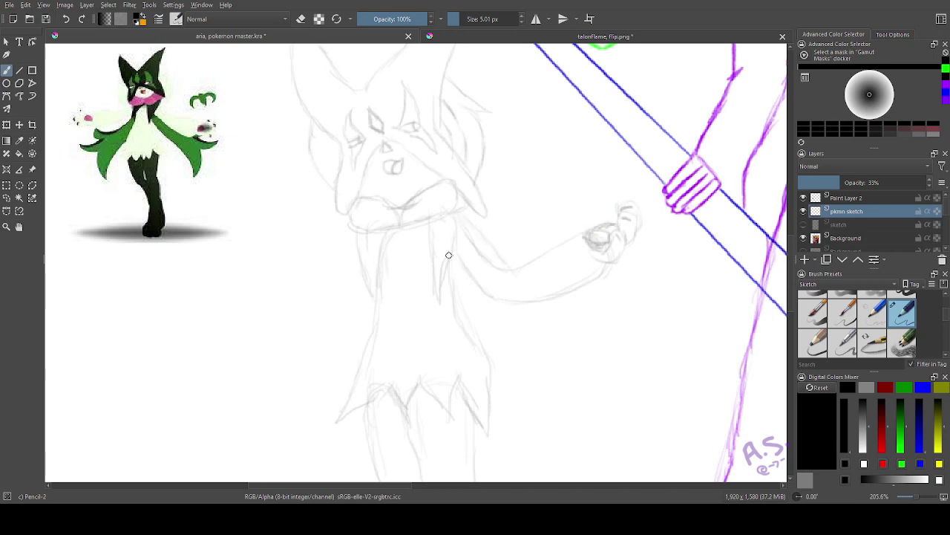
- Sketch the pointed, leaf-like cape hanging below the arm nearest the hooded character
left_click(22, 228)
mouse_move(307, 317)
left_mouse_down()
mouse_move(344, 231)
mouse_move(289, 256)
left_mouse_up()
left_click(7, 70)
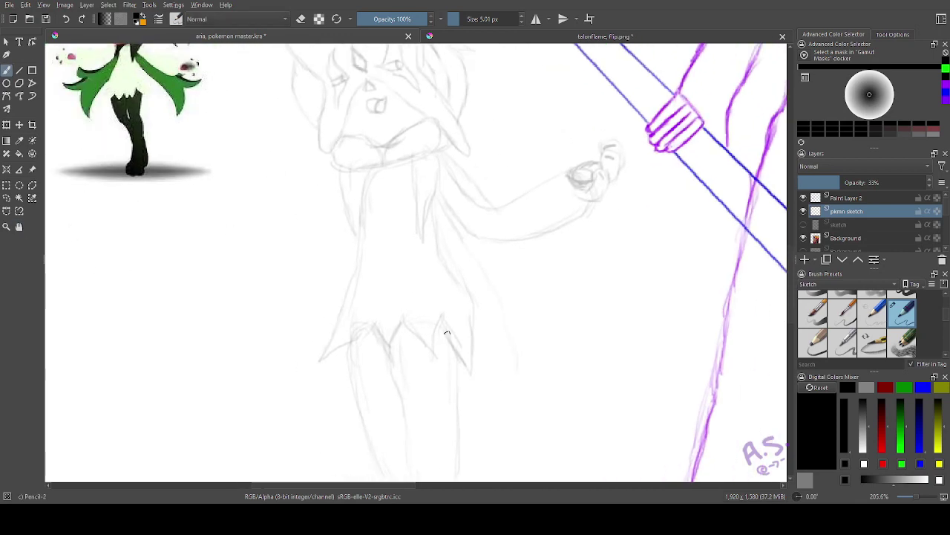
left_click_drag(516, 438, 509, 456)
- Sketch the cat's other arm stretching out toward the canvas's left side
left_click_drag(133, 179, 255, 276)
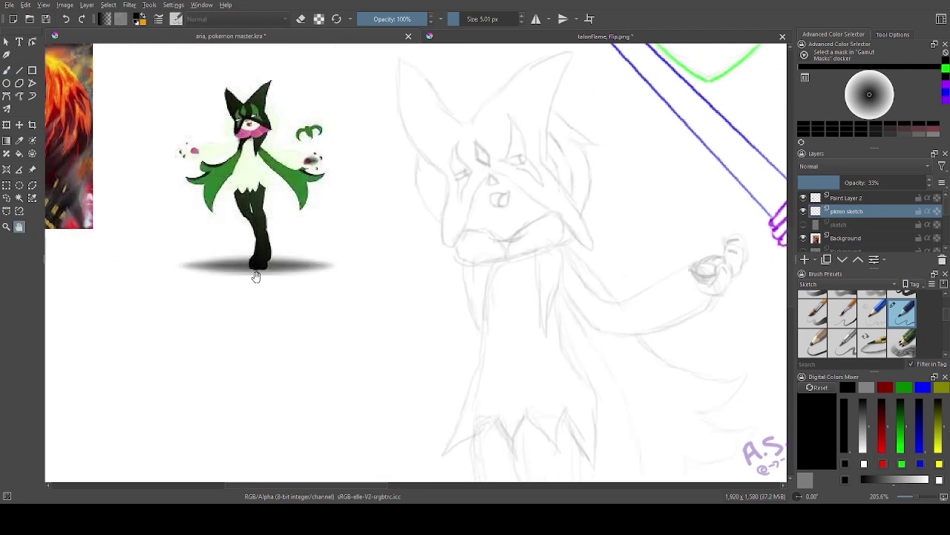
key("b")
mouse_move(453, 283)
left_mouse_down()
mouse_move(420, 324)
mouse_move(384, 331)
mouse_move(327, 309)
mouse_move(424, 360)
mouse_move(456, 324)
left_mouse_up()
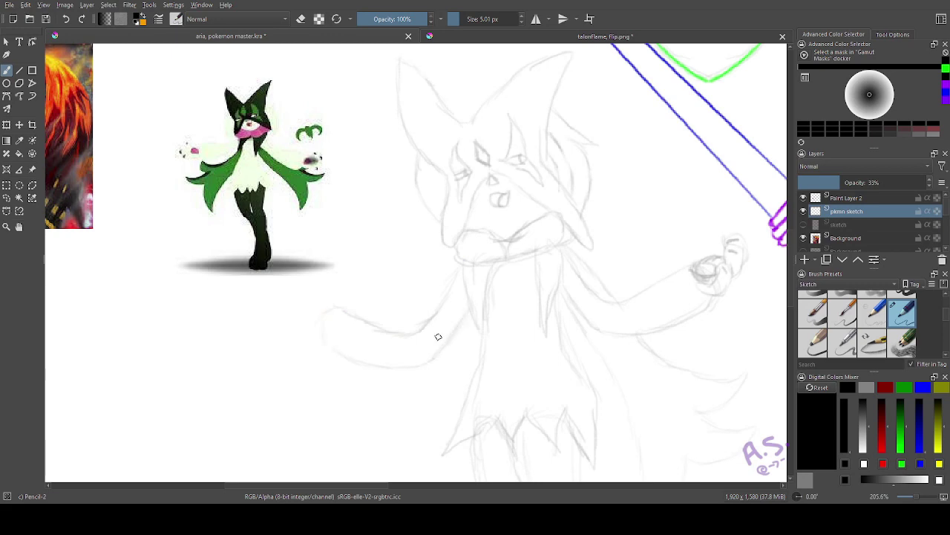
- Sketch the outline of the cape below the left arm with its curved, leaf-like points
mouse_move(333, 328)
left_mouse_down()
mouse_move(278, 290)
mouse_move(281, 135)
left_mouse_up()
key("b")
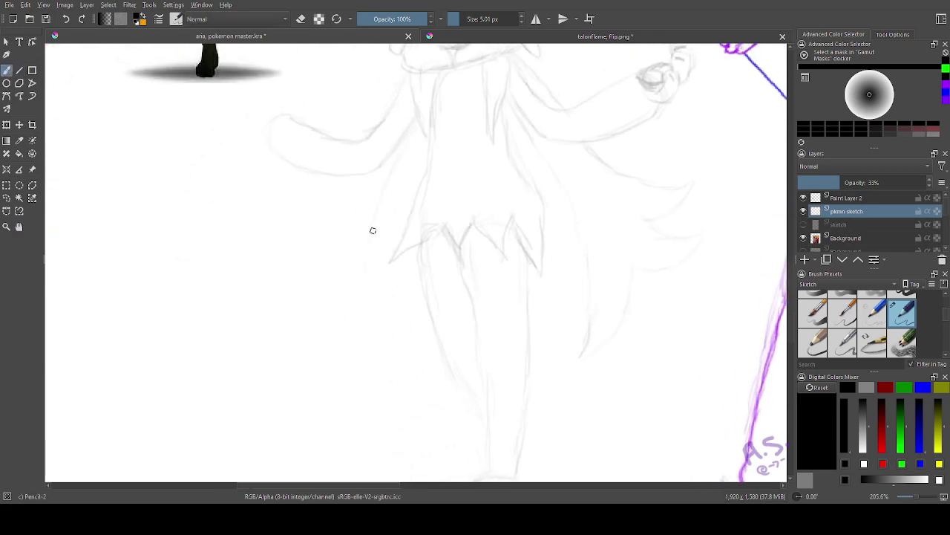
left_click_drag(370, 317, 405, 380)
mouse_move(407, 380)
left_mouse_down()
mouse_move(367, 376)
mouse_move(323, 305)
left_mouse_up()
mouse_move(325, 318)
left_mouse_down()
mouse_move(271, 335)
mouse_move(288, 300)
mouse_move(325, 319)
left_mouse_up()
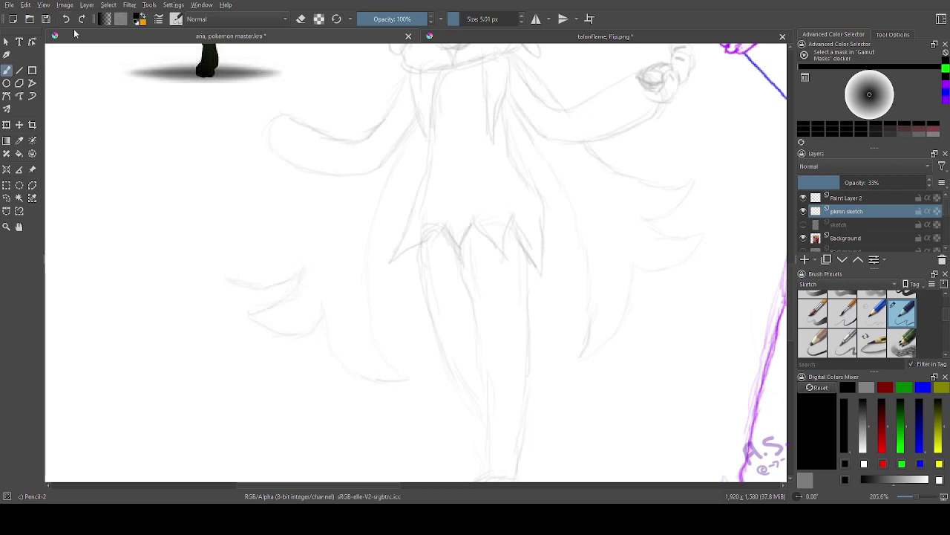
left_click_drag(324, 201, 235, 260)
- Clean up and redraw the left cape's pointed tips, and fill the cape with loose hatching
key("e")
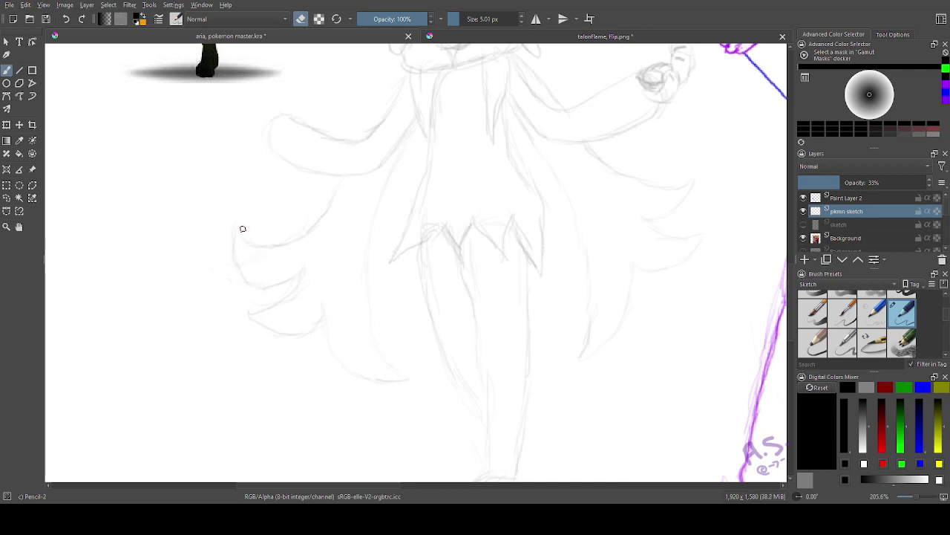
key("e")
left_click_drag(240, 227, 300, 272)
left_click_drag(249, 314, 308, 326)
left_click(65, 20)
left_click(65, 20)
left_click(302, 19)
left_click_drag(246, 273, 269, 287)
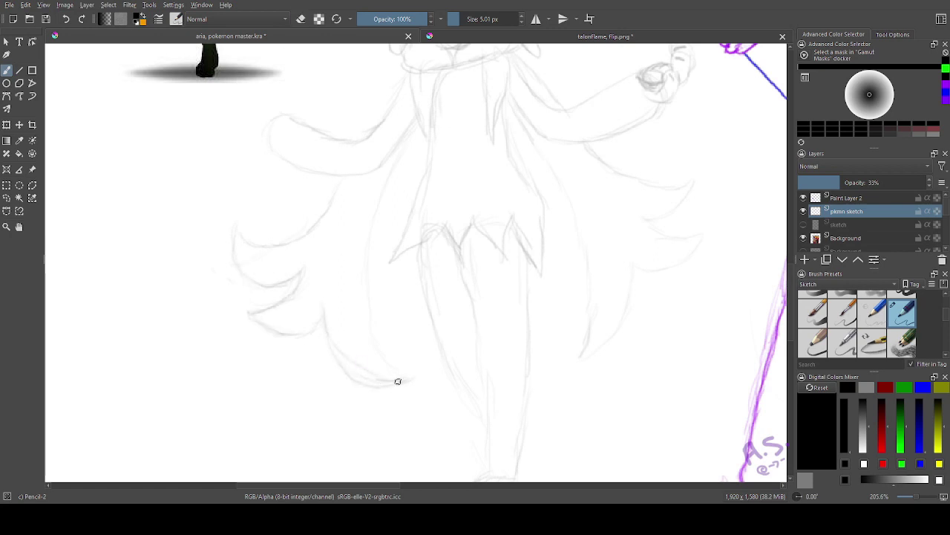
left_click_drag(397, 381, 375, 336)
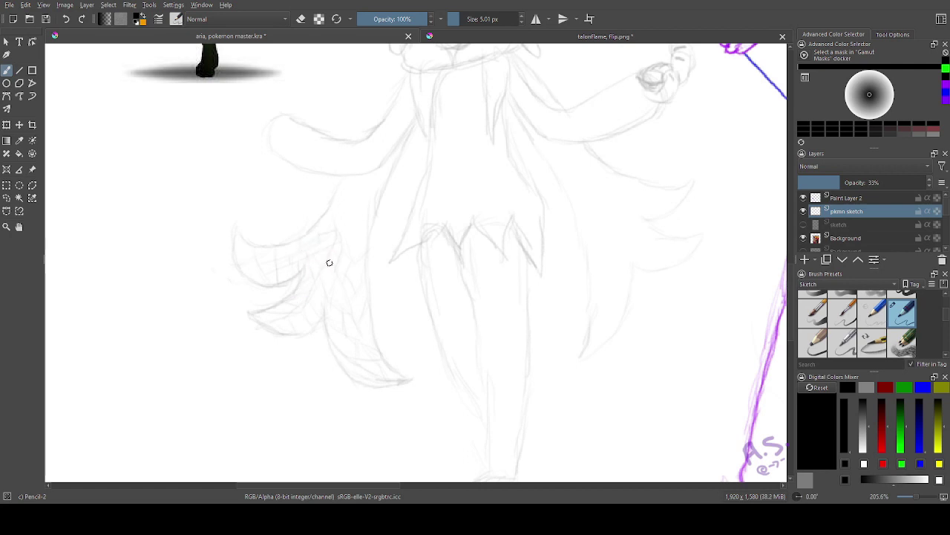
- Sketch the round paw and fingers at the end of the cat's left arm
left_click(19, 226)
left_click_drag(311, 170, 383, 336)
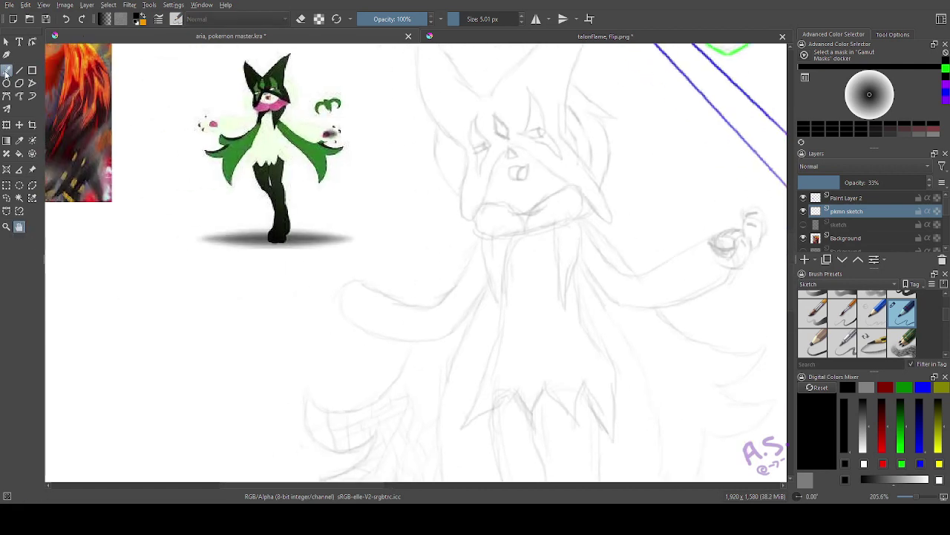
left_click(6, 71)
mouse_move(357, 282)
left_mouse_down()
mouse_move(340, 295)
mouse_move(350, 326)
mouse_move(310, 301)
mouse_move(347, 285)
mouse_move(325, 303)
mouse_move(339, 294)
mouse_move(320, 284)
mouse_move(324, 267)
mouse_move(310, 277)
left_mouse_up()
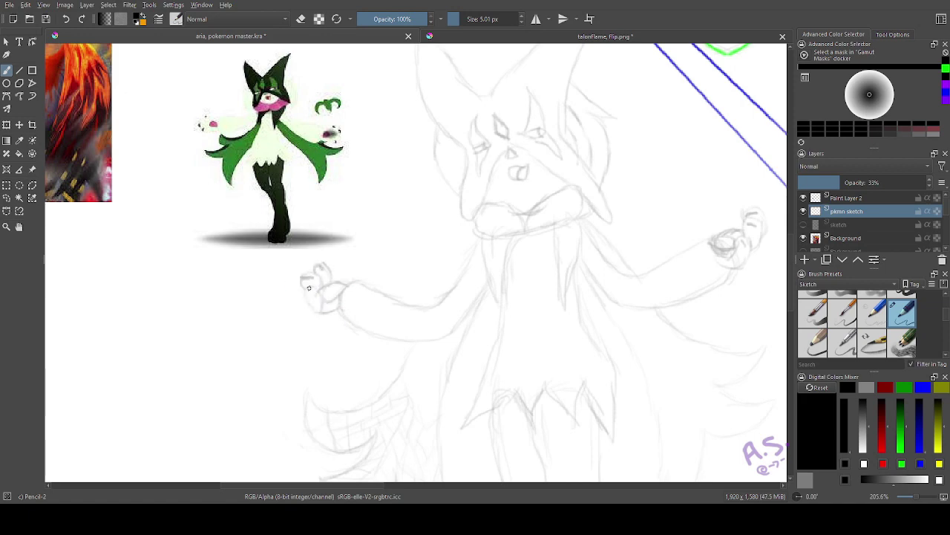
- Redraw the outlines of the cat's crossed legs below the jagged hem with darker, cleaner pencil lines
left_click(20, 227)
left_click(7, 71)
mouse_move(423, 326)
left_mouse_down()
mouse_move(281, 204)
mouse_move(256, 258)
left_mouse_up()
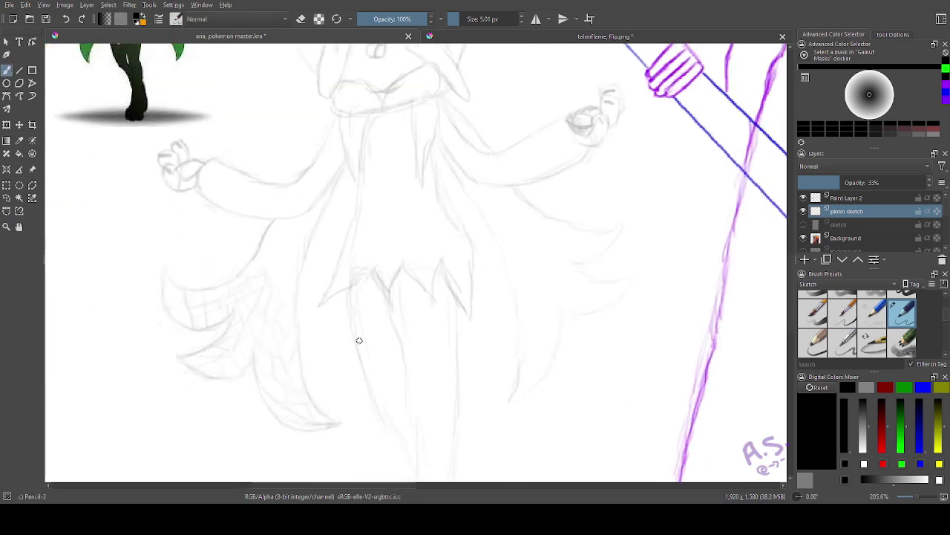
left_click(20, 226)
mouse_move(348, 291)
left_mouse_down()
mouse_move(284, 261)
mouse_move(270, 166)
mouse_move(330, 241)
mouse_move(338, 383)
mouse_move(377, 346)
mouse_move(379, 182)
left_mouse_up()
left_click(7, 71)
mouse_move(269, 167)
left_mouse_down()
mouse_move(291, 251)
mouse_move(329, 300)
left_mouse_up()
mouse_move(387, 318)
left_mouse_down()
mouse_move(397, 364)
mouse_move(371, 400)
left_mouse_up()
- Sketch the cat's front foot with rounded toes and small claws at the end of the leg
mouse_move(330, 279)
left_mouse_down()
mouse_move(290, 311)
mouse_move(276, 340)
mouse_move(304, 353)
left_mouse_up()
left_click_drag(355, 279, 331, 330)
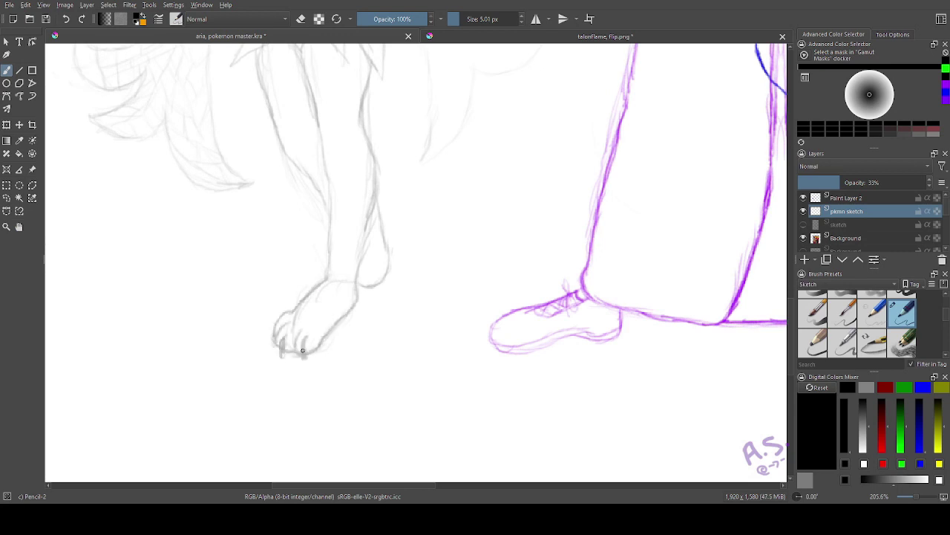
left_click_drag(279, 323, 272, 338)
- Darken the waist and the jagged hem of the cat's torso fur, and add a short fold line above it
left_click_drag(373, 275, 356, 332)
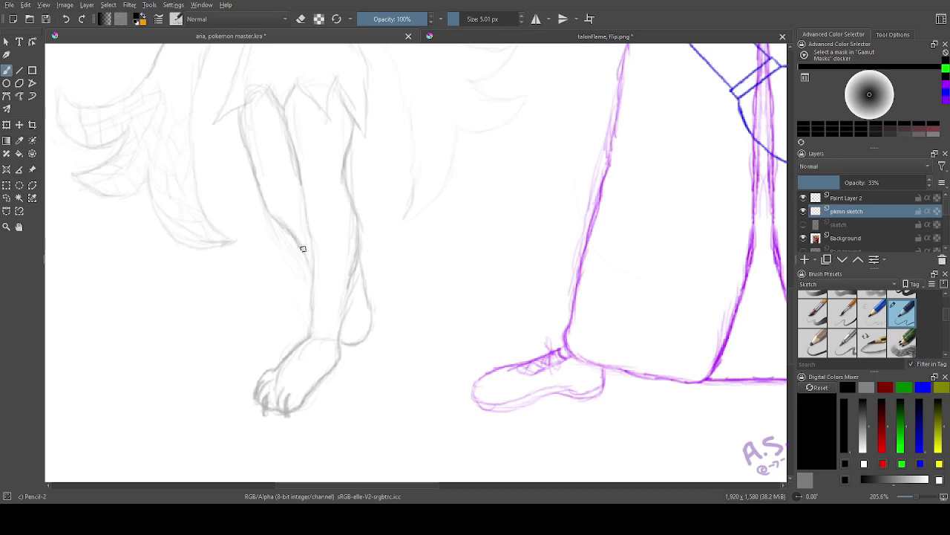
left_click_drag(203, 153, 238, 404)
mouse_move(282, 238)
left_mouse_down()
mouse_move(282, 288)
mouse_move(254, 332)
mouse_move(248, 370)
mouse_move(291, 340)
mouse_move(306, 354)
mouse_move(362, 339)
mouse_move(392, 391)
mouse_move(396, 318)
mouse_move(414, 314)
mouse_move(357, 220)
left_mouse_up()
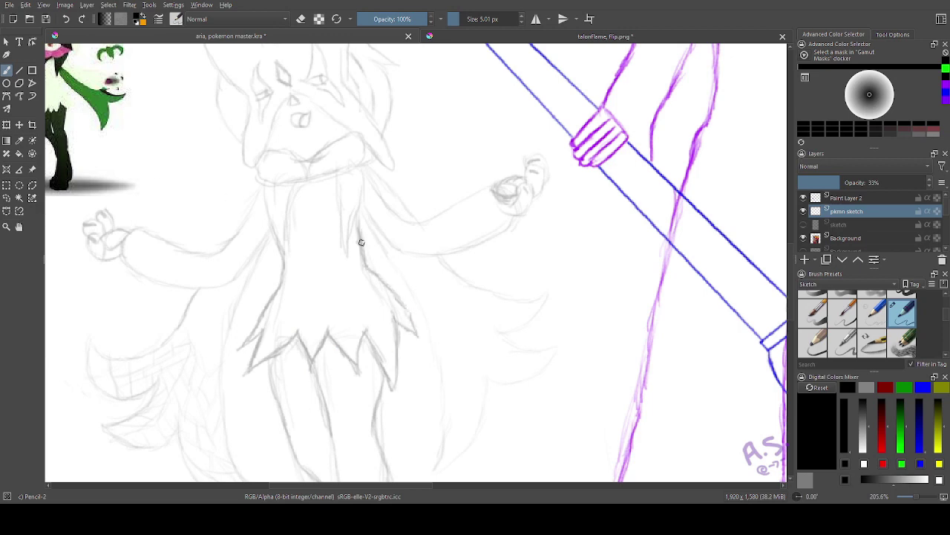
left_click_drag(366, 260, 403, 310)
left_click_drag(330, 279, 326, 308)
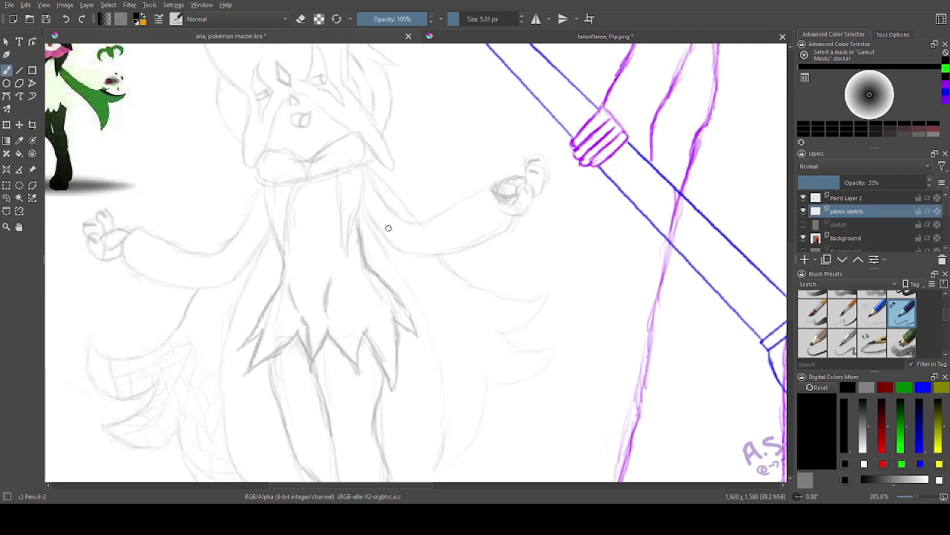
- Redraw the curved edge and pointed, leaf-like tips of the cape on the side nearest the hooded figure
left_click_drag(290, 367, 203, 227)
mouse_move(361, 259)
left_mouse_down()
mouse_move(352, 329)
mouse_move(380, 304)
mouse_move(401, 239)
left_mouse_up()
left_click_drag(472, 212, 426, 244)
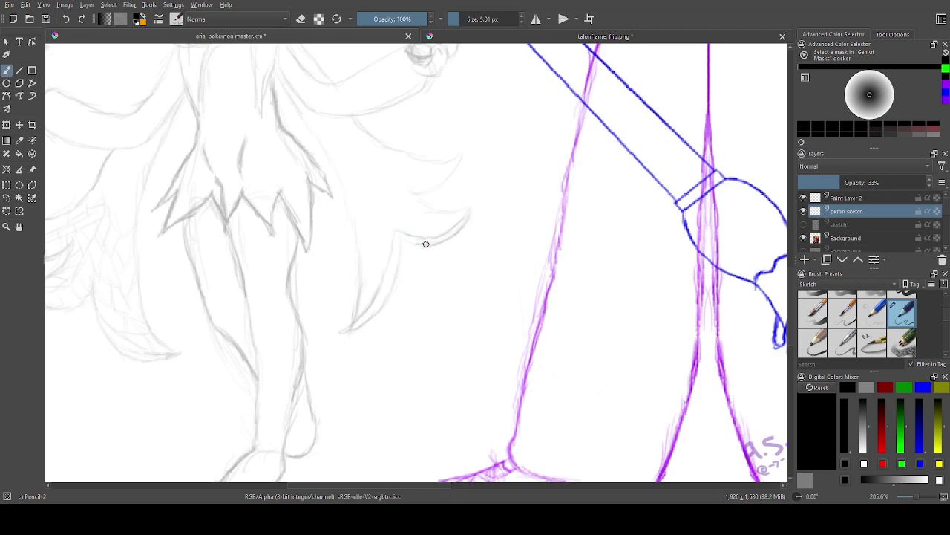
left_click_drag(469, 209, 412, 194)
left_click(66, 21)
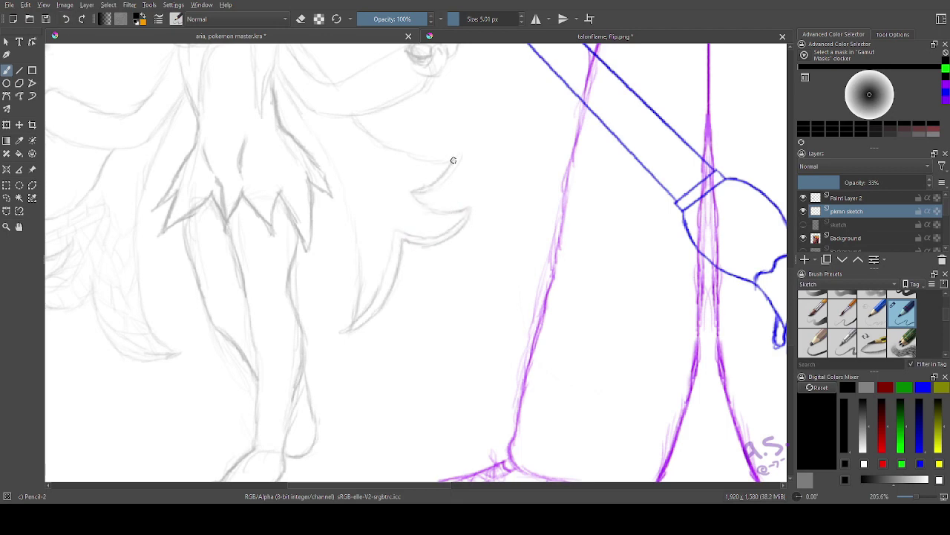
mouse_move(453, 149)
left_mouse_down()
mouse_move(446, 181)
mouse_move(358, 118)
left_mouse_up()
- Darken the upper edge of the cat's arm that reaches toward the hooded figure
key("space")
left_click_drag(222, 135, 283, 361)
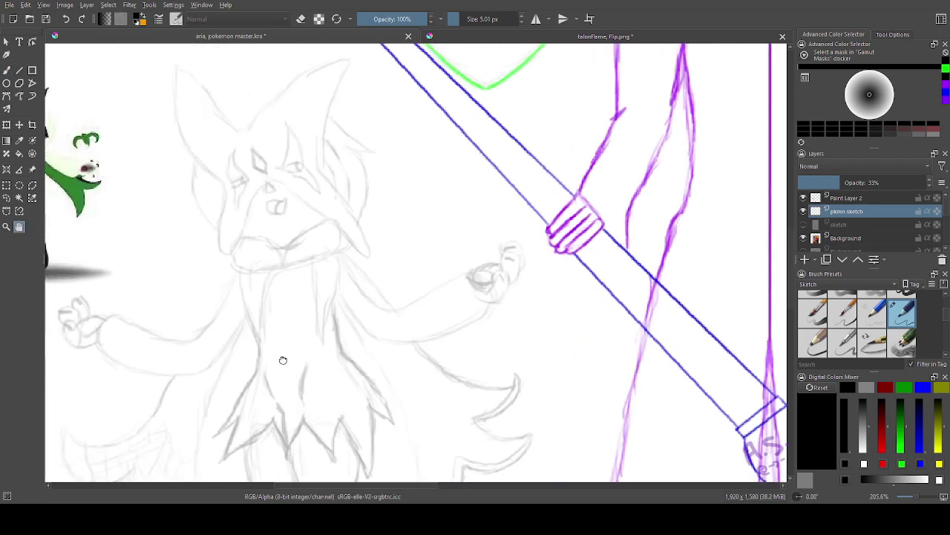
mouse_move(468, 269)
left_mouse_down()
mouse_move(383, 307)
mouse_move(338, 254)
left_mouse_up()
key("space")
left_click_drag(194, 238, 179, 44)
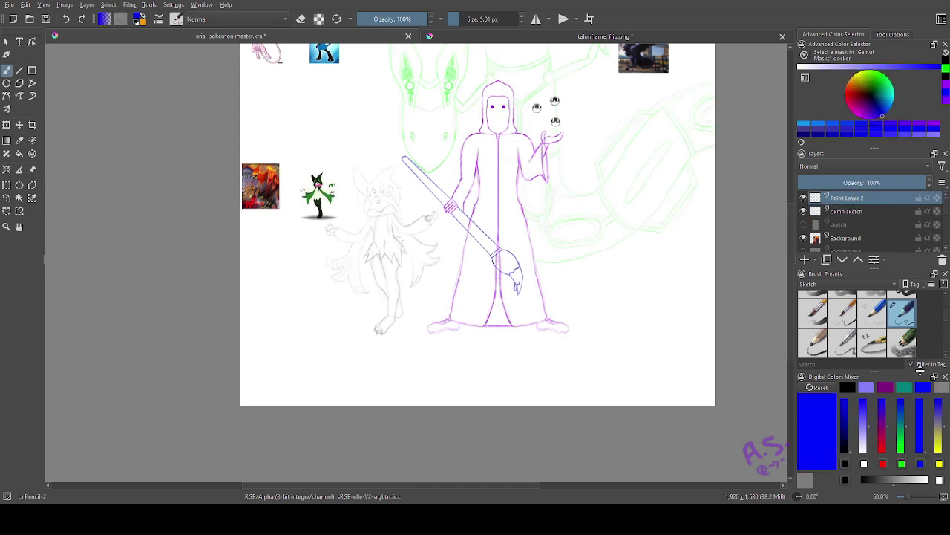
- Move the green cat reference image to the canvas's left edge, above the red and orange reference
scroll(911, 239, "down", 4)
left_click(898, 237)
left_click(20, 125)
mouse_move(301, 292)
left_mouse_down()
mouse_move(258, 225)
mouse_move(249, 228)
left_mouse_up()
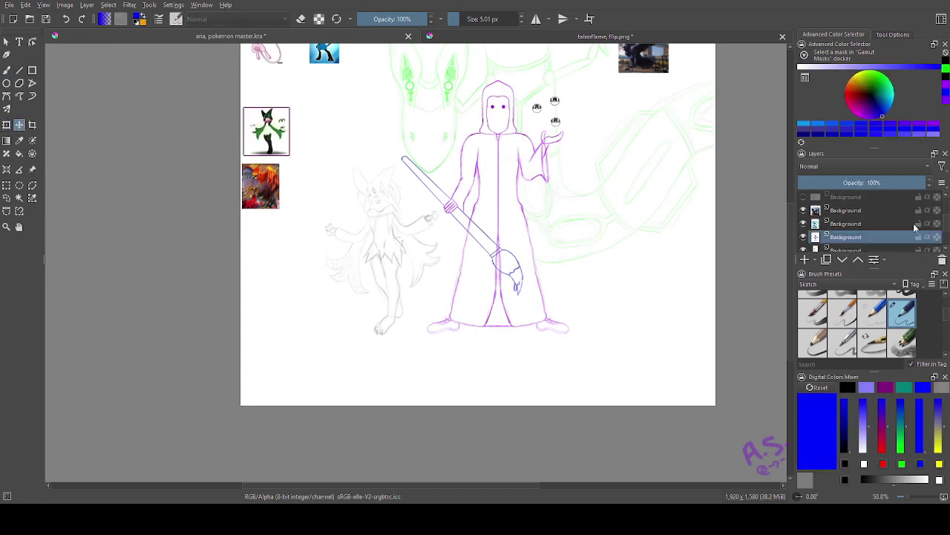
- Select the whole cat drawing on the pkmn sketch layer with a polygonal outline and move it slightly left
scroll(915, 227, "up", 4)
left_click(891, 213)
left_click(6, 185)
left_click_drag(310, 152, 427, 325)
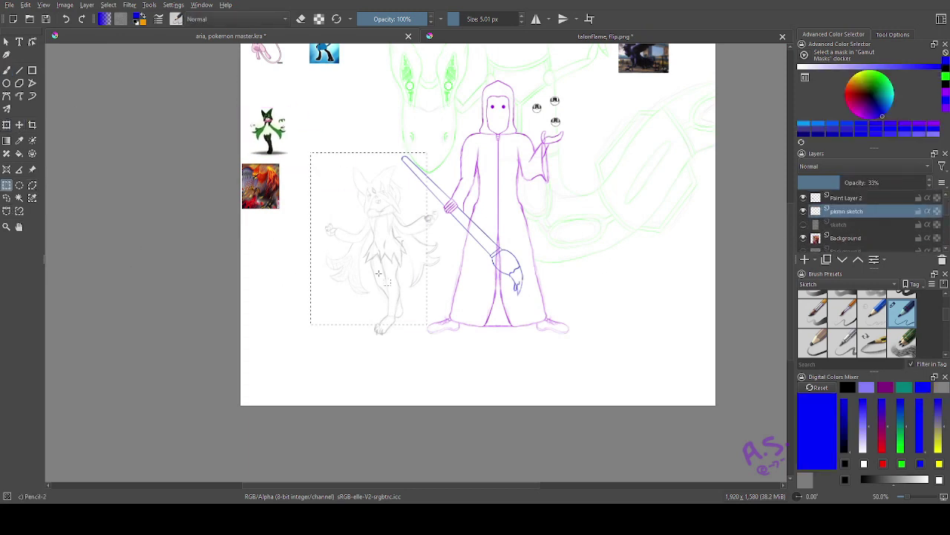
left_click(32, 187)
left_click(385, 345)
left_click(432, 300)
left_click(449, 263)
left_click(19, 125)
left_click_drag(268, 295, 258, 295)
- Enlarge the selected cat sketch slightly up and to the left with Transform, and deselect it
left_click(19, 226)
left_click_drag(312, 238, 316, 318)
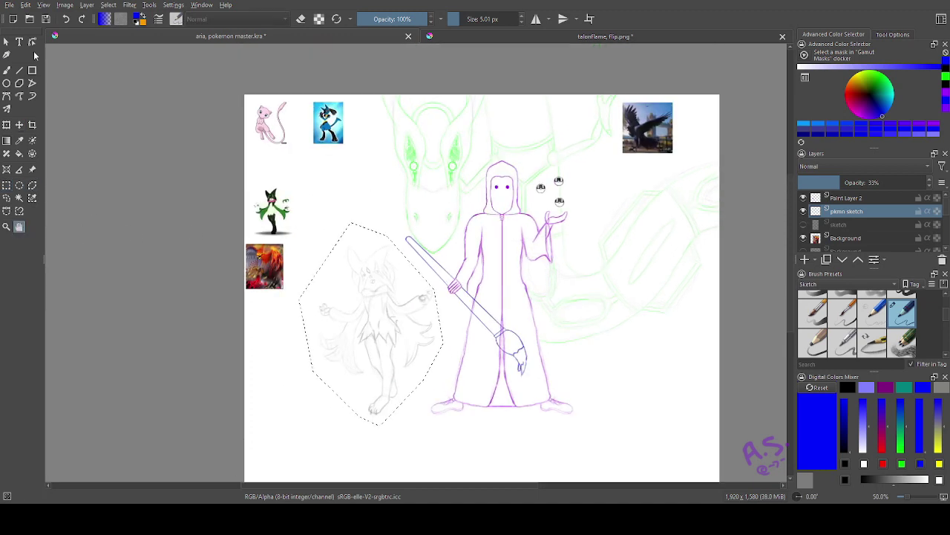
left_click(7, 69)
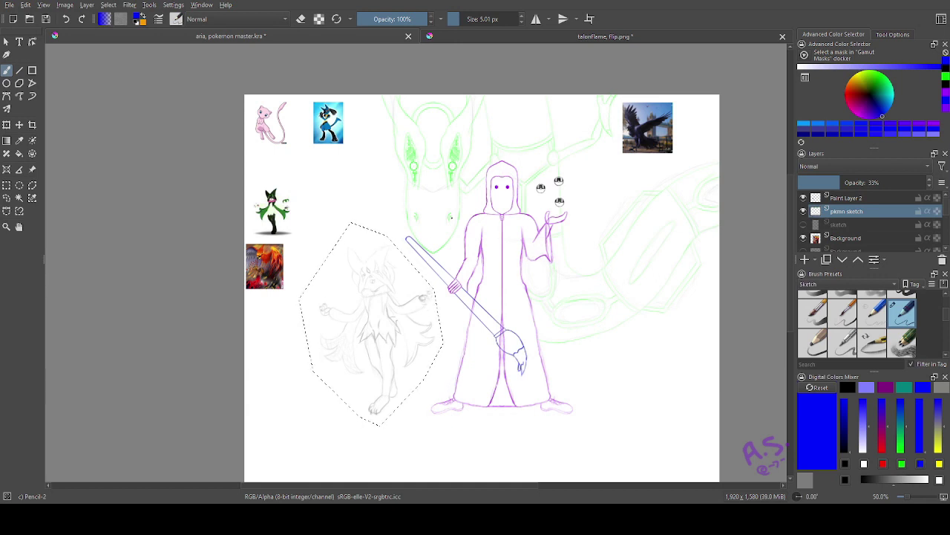
key("ctrl+t")
left_click_drag(300, 222, 279, 204)
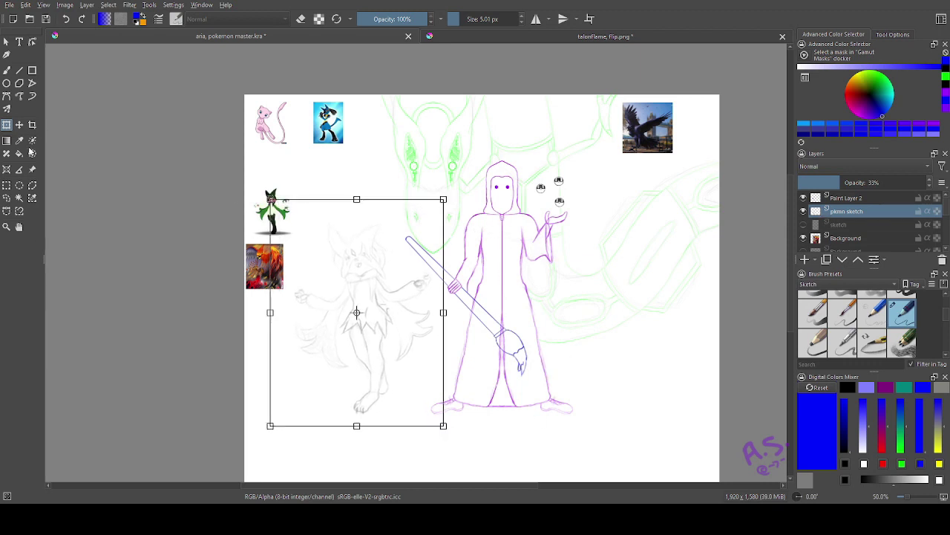
left_click(19, 125)
key("ctrl+shift+a")
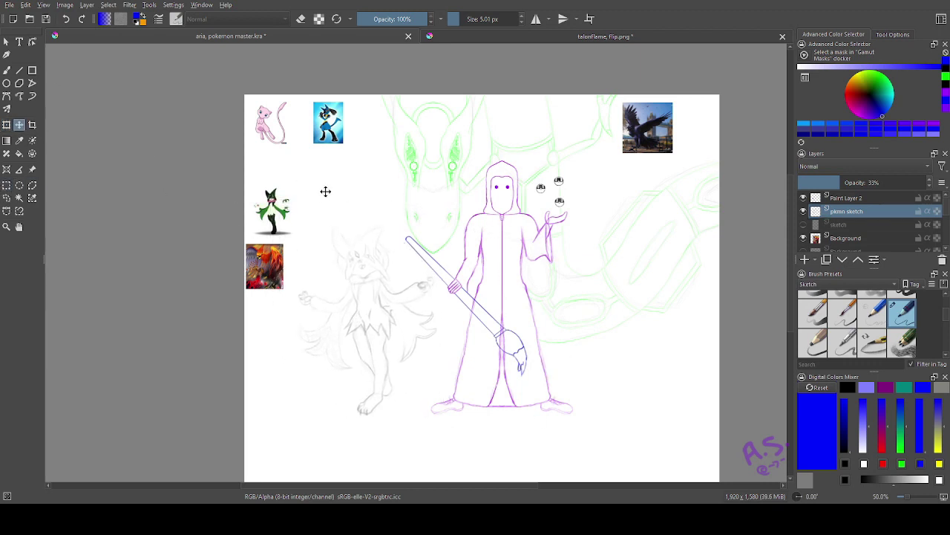
- Trace the top outline of the cat's head and pointed ears in blue on Paint Layer 2
key("ctrl+r")
left_click(850, 201)
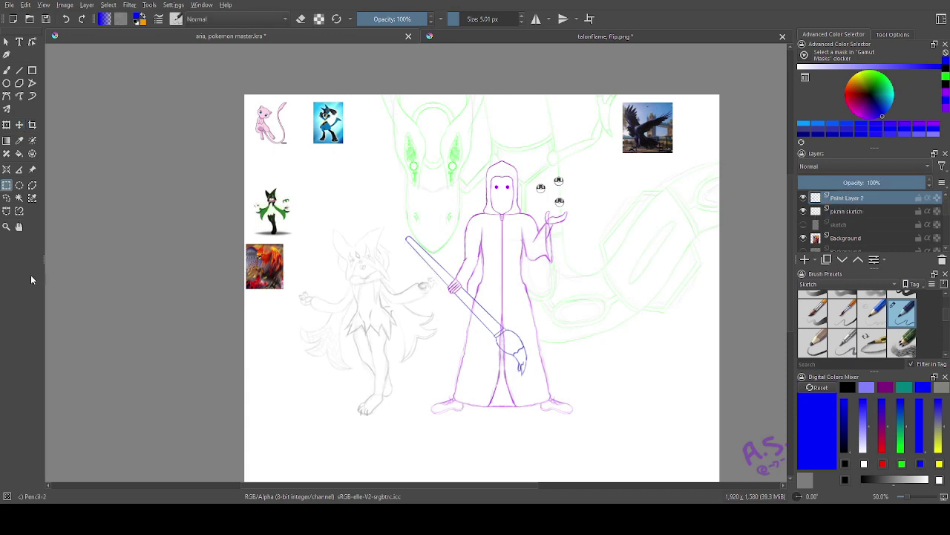
left_click(6, 226)
left_click_drag(319, 211, 411, 289)
left_click(6, 71)
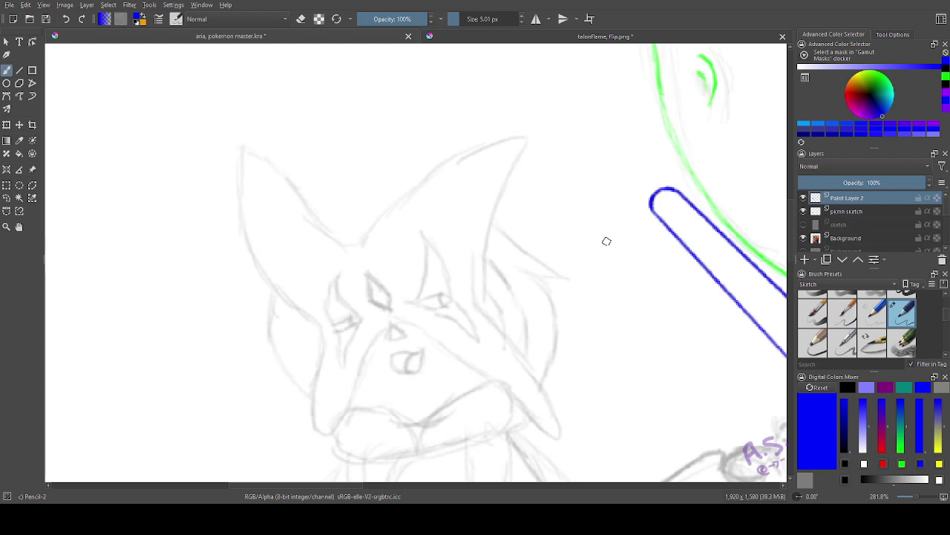
left_click_drag(606, 242, 488, 225)
mouse_move(245, 226)
left_mouse_down()
mouse_move(301, 166)
mouse_move(414, 115)
left_mouse_up()
mouse_move(388, 153)
left_mouse_down()
mouse_move(369, 201)
mouse_move(375, 304)
left_mouse_up()
left_click(20, 226)
mouse_move(164, 200)
left_mouse_down()
mouse_move(435, 337)
mouse_move(124, 135)
left_mouse_up()
left_click(67, 20)
left_click(7, 71)
mouse_move(398, 357)
left_mouse_down()
mouse_move(381, 300)
mouse_move(321, 226)
mouse_move(310, 285)
mouse_move(236, 238)
mouse_move(170, 309)
mouse_move(165, 356)
mouse_move(164, 256)
left_mouse_up()
- Trace the side of the cat's mask and the hair tufts around its cheeks in blue
left_click(19, 227)
mouse_move(55, 126)
left_mouse_down()
mouse_move(384, 248)
mouse_move(259, 225)
mouse_move(269, 225)
left_mouse_up()
left_click(7, 71)
mouse_move(338, 186)
left_mouse_down()
mouse_move(420, 265)
mouse_move(451, 271)
mouse_move(369, 311)
mouse_move(417, 369)
left_mouse_up()
mouse_move(363, 315)
left_mouse_down()
mouse_move(356, 339)
mouse_move(407, 427)
mouse_move(388, 364)
left_mouse_up()
left_click_drag(597, 266, 659, 311)
left_click_drag(658, 311, 633, 413)
left_click_drag(614, 380, 617, 361)
left_click_drag(573, 317, 590, 353)
left_click_drag(575, 289, 608, 336)
- Trace the cat's two narrow eyes and the diamond on its forehead in blue
left_click(19, 227)
left_click_drag(446, 312, 355, 195)
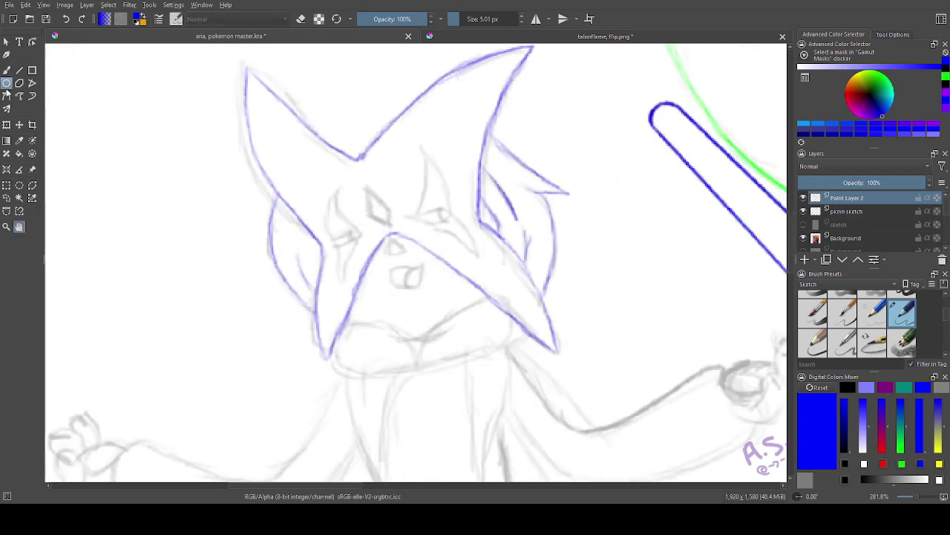
left_click(7, 70)
left_click(65, 18)
mouse_move(414, 216)
left_mouse_down()
mouse_move(456, 206)
mouse_move(412, 216)
left_mouse_up()
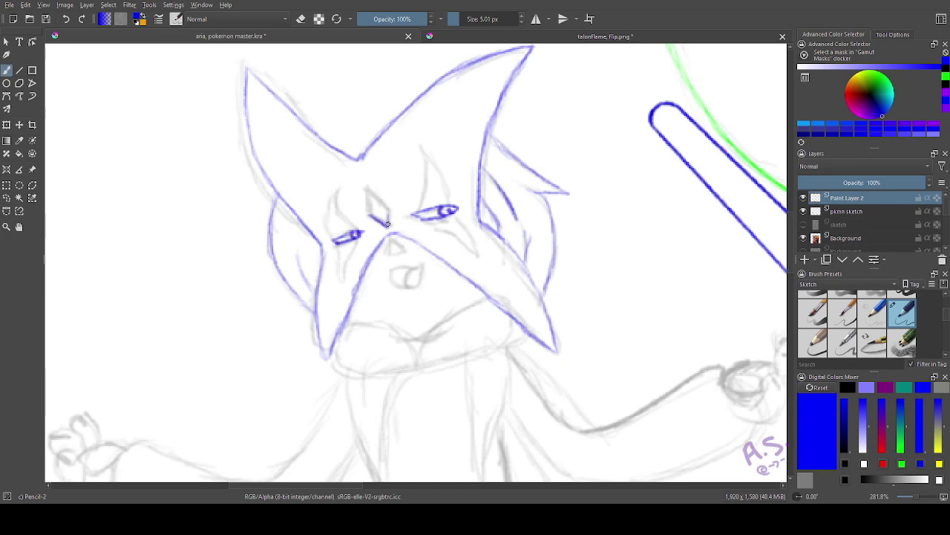
mouse_move(387, 223)
left_mouse_down()
mouse_move(369, 191)
mouse_move(382, 201)
mouse_move(429, 161)
mouse_move(446, 207)
left_mouse_up()
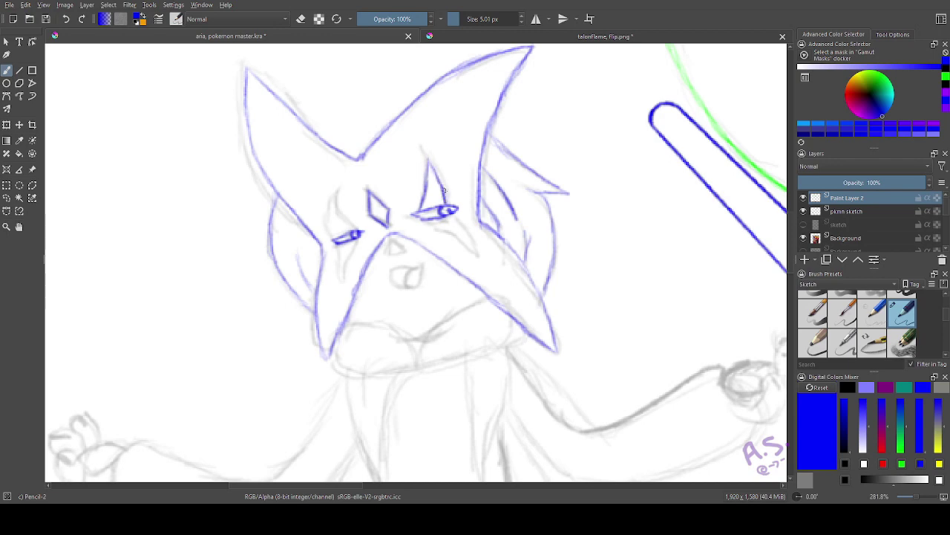
left_click(20, 227)
mouse_move(106, 48)
left_mouse_down()
mouse_move(460, 333)
mouse_move(436, 333)
mouse_move(303, 142)
mouse_move(318, 159)
left_mouse_up()
left_click(63, 20)
left_click(64, 19)
left_click(64, 19)
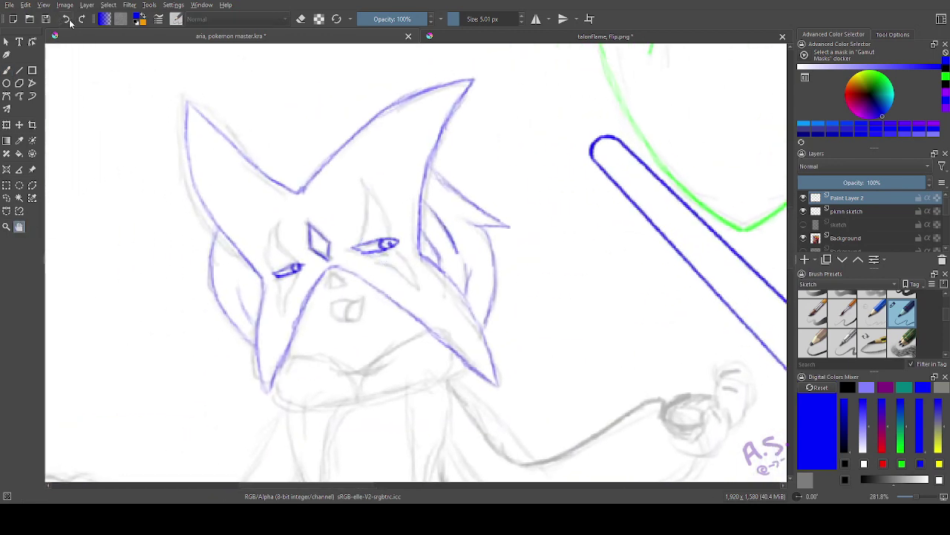
key("b")
mouse_move(362, 180)
left_mouse_down()
mouse_move(387, 223)
mouse_move(396, 276)
left_mouse_up()
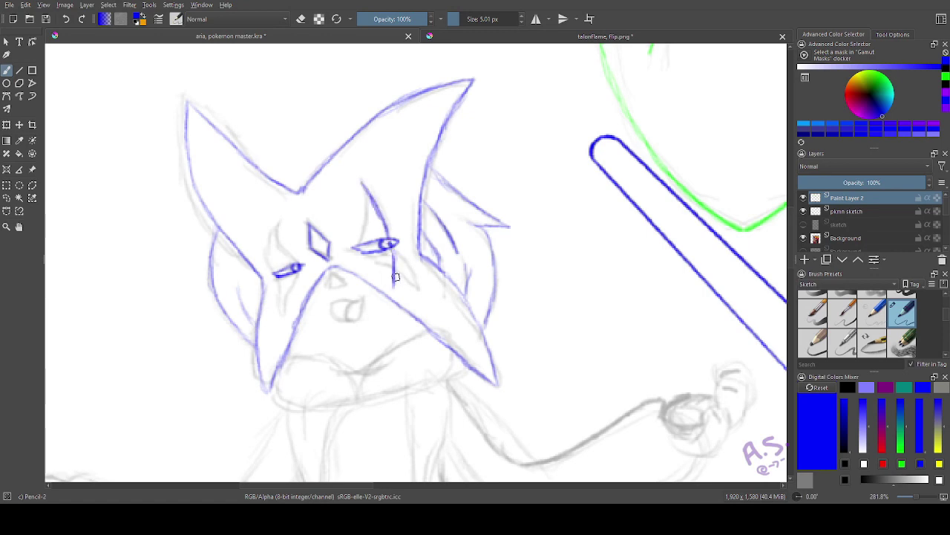
left_click(64, 19)
left_click(65, 19)
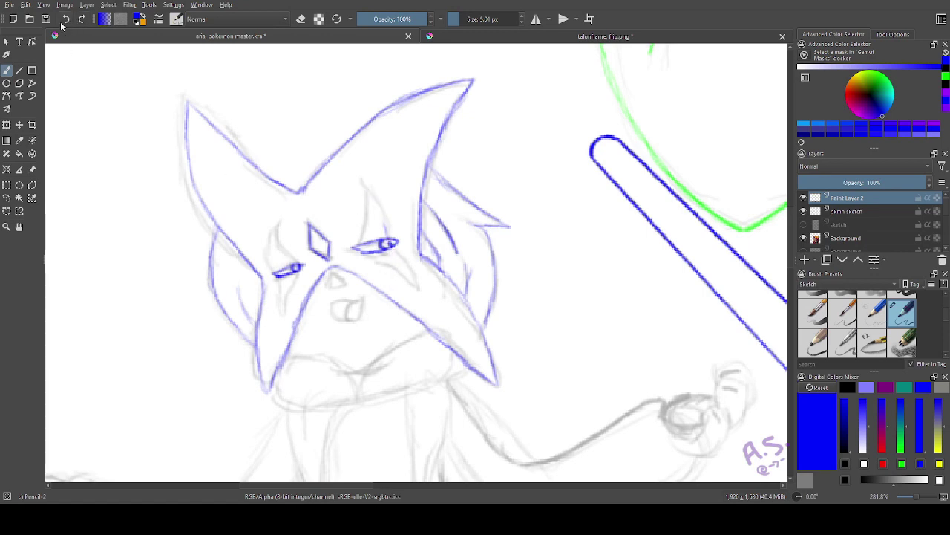
- Draw the pointed spike markings above and below both of the cat's eyes in blue
mouse_move(390, 249)
left_mouse_down()
mouse_move(404, 293)
mouse_move(397, 288)
left_mouse_up()
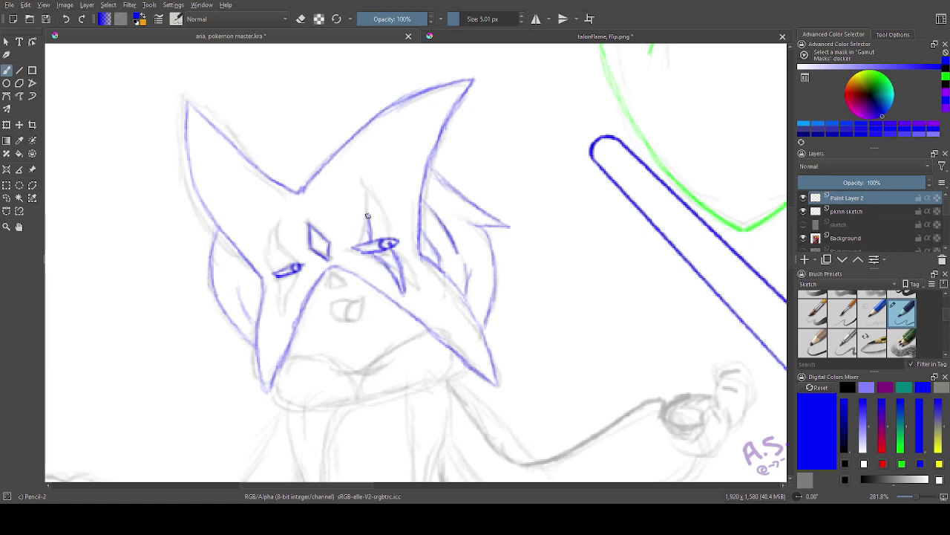
left_click_drag(367, 216, 368, 205)
left_click(65, 20)
left_click_drag(371, 239, 369, 212)
mouse_move(370, 213)
left_mouse_down()
mouse_move(386, 238)
mouse_move(372, 214)
left_mouse_up()
mouse_move(294, 266)
left_mouse_down()
mouse_move(275, 279)
mouse_move(289, 286)
mouse_move(294, 277)
mouse_move(284, 300)
left_mouse_up()
- Trace the cat's small triangular nose and its open mouth in blue
left_click_drag(345, 271, 339, 285)
mouse_move(344, 272)
left_mouse_down()
mouse_move(322, 305)
mouse_move(337, 314)
left_mouse_up()
mouse_move(335, 301)
left_mouse_down()
mouse_move(362, 298)
mouse_move(349, 320)
mouse_move(359, 318)
left_mouse_up()
left_click_drag(355, 298, 352, 311)
- Trace the petal-like collar around the cat's neck in blue with overlapping, pointed ends
left_click_drag(274, 386, 385, 224)
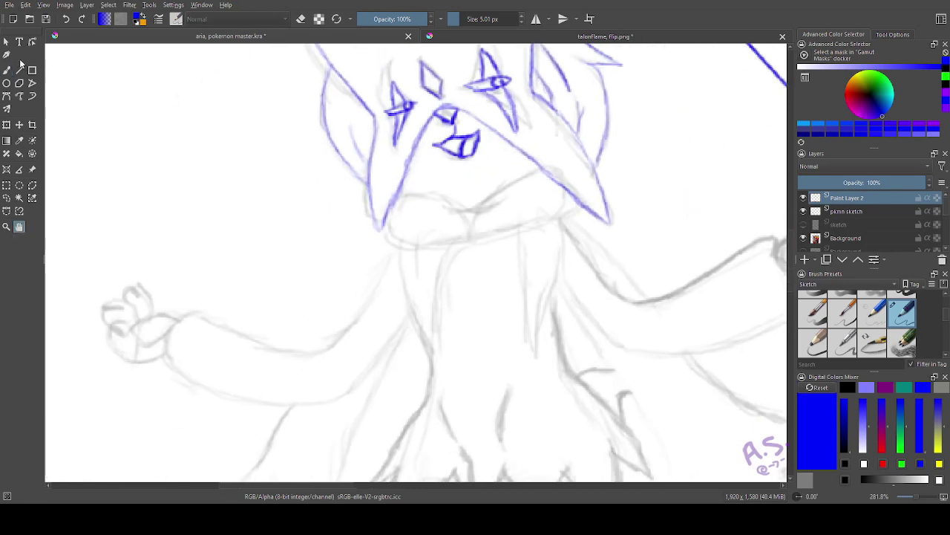
mouse_move(542, 170)
left_mouse_down()
mouse_move(495, 191)
mouse_move(390, 197)
left_mouse_up()
mouse_move(375, 213)
left_mouse_down()
mouse_move(405, 245)
mouse_move(438, 244)
left_mouse_up()
mouse_move(458, 196)
left_mouse_down()
mouse_move(431, 223)
mouse_move(479, 237)
mouse_move(579, 202)
left_mouse_up()
left_click_drag(498, 233, 452, 234)
- Trace the upper and lower edges of the cat's left arm in blue out to the paw
mouse_move(256, 308)
left_mouse_down()
mouse_move(395, 197)
mouse_move(389, 208)
left_mouse_up()
left_click_drag(529, 152, 463, 250)
mouse_move(482, 295)
left_mouse_down()
mouse_move(532, 234)
mouse_move(404, 312)
mouse_move(297, 271)
mouse_move(295, 256)
left_mouse_up()
mouse_move(464, 247)
left_mouse_down()
mouse_move(445, 253)
mouse_move(319, 217)
mouse_move(267, 236)
mouse_move(296, 246)
left_mouse_up()
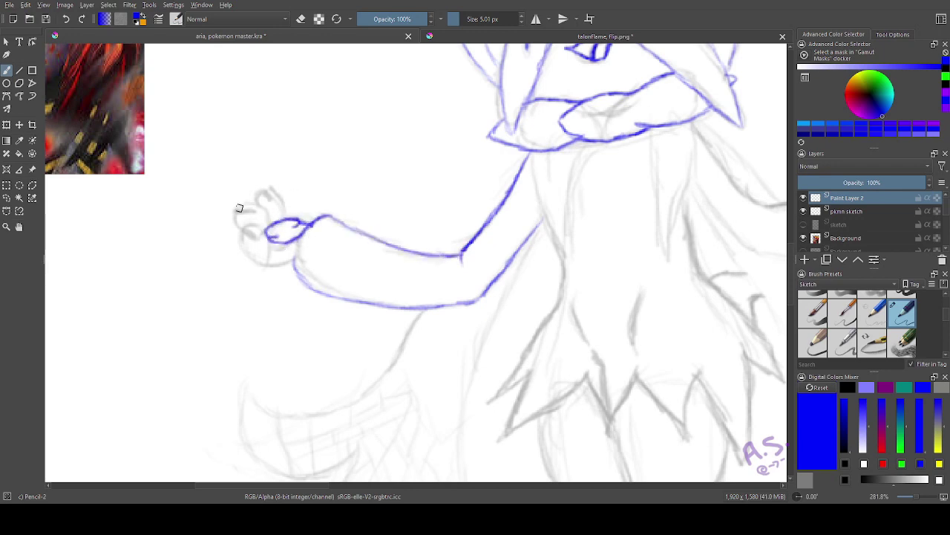
- Undo the first paw strokes and redraw the left paw's pad and palm outline in blue
left_click(65, 21)
left_click(66, 21)
left_click(66, 22)
left_click(66, 22)
left_click(66, 22)
mouse_move(287, 221)
left_mouse_down()
mouse_move(274, 229)
mouse_move(283, 250)
left_mouse_up()
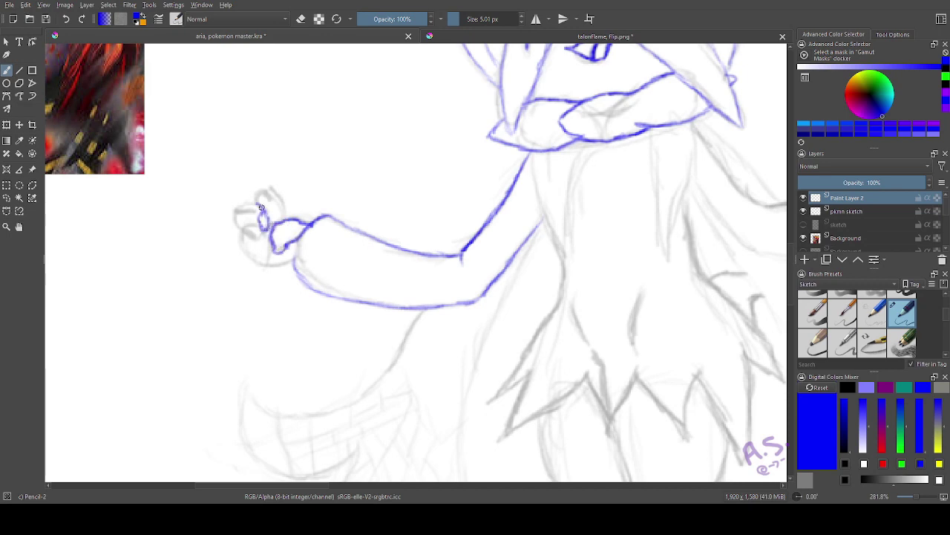
mouse_move(241, 203)
left_mouse_down()
mouse_move(253, 214)
mouse_move(237, 216)
mouse_move(242, 233)
mouse_move(264, 233)
mouse_move(285, 266)
left_mouse_up()
- Erase overlapping lines on the left paw and draw its remaining fingers and toe pads in blue
key("e")
key("e")
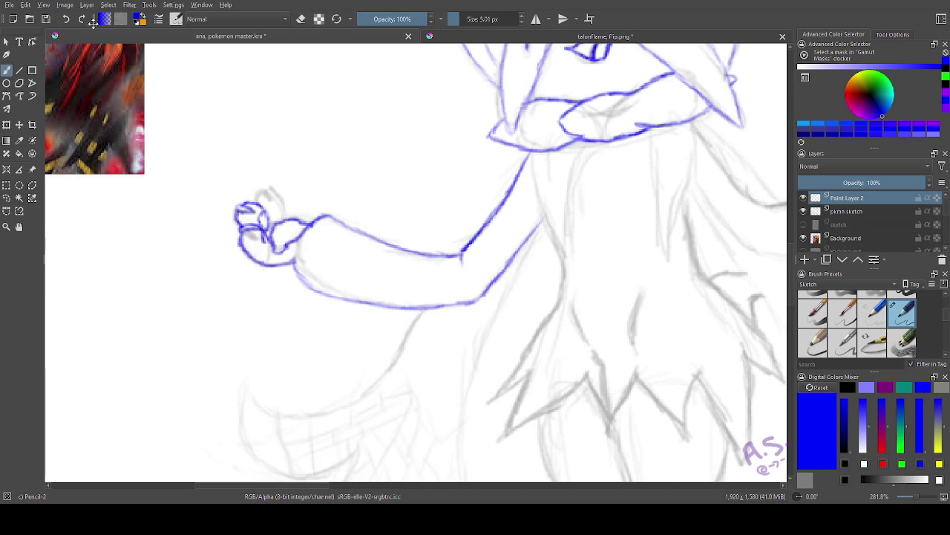
key("e")
mouse_move(263, 235)
left_mouse_down()
mouse_move(254, 231)
mouse_move(264, 228)
left_mouse_up()
key("e")
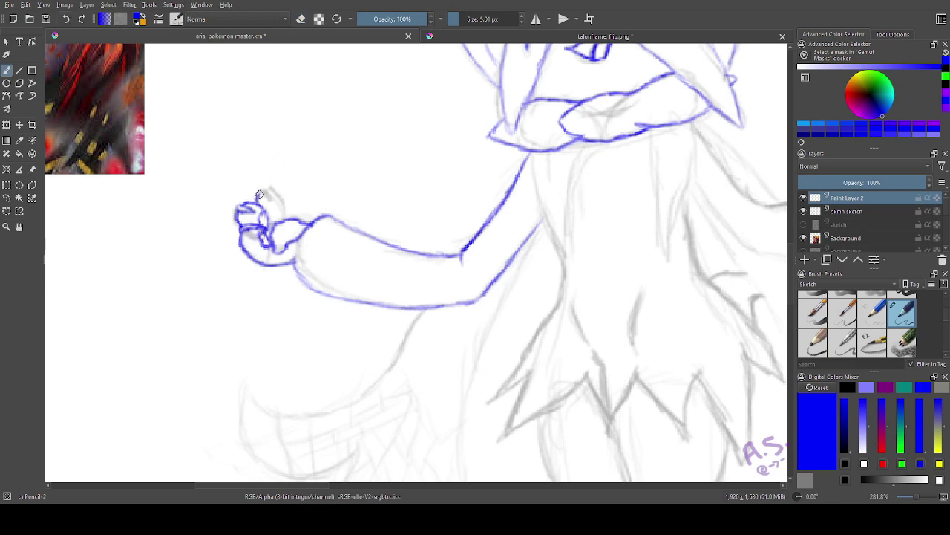
mouse_move(259, 195)
left_mouse_down()
mouse_move(277, 214)
mouse_move(295, 204)
mouse_move(302, 220)
mouse_move(295, 192)
mouse_move(293, 212)
left_mouse_up()
key("e")
key("e")
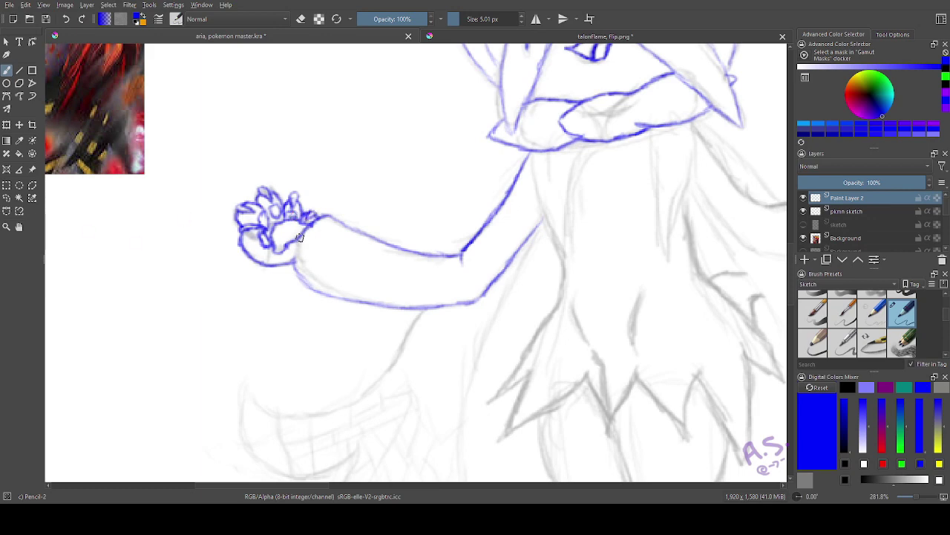
- Trace the two pointed strips hanging from the cat's collar over its chest in blue
key("space")
left_click_drag(407, 305, 190, 229)
mouse_move(345, 153)
left_mouse_down()
mouse_move(215, 335)
mouse_move(227, 322)
left_mouse_up()
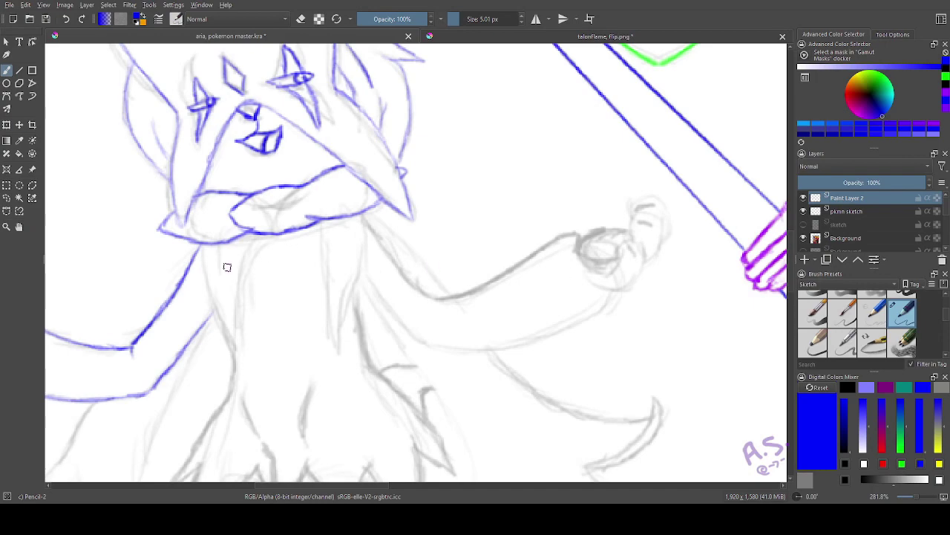
mouse_move(204, 242)
left_mouse_down()
mouse_move(209, 315)
mouse_move(222, 337)
left_mouse_up()
key("space")
left_click_drag(75, 317, 282, 221)
left_click_drag(498, 476, 127, 238)
key("ctrl+z")
left_click_drag(131, 193, 333, 378)
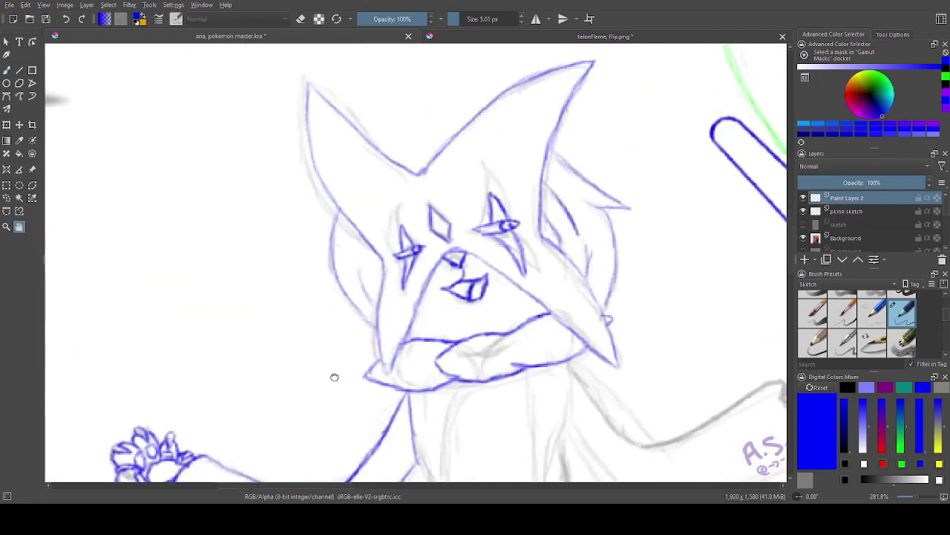
mouse_move(229, 236)
left_mouse_down()
mouse_move(253, 272)
mouse_move(120, 68)
left_mouse_up()
left_click_drag(310, 290, 332, 219)
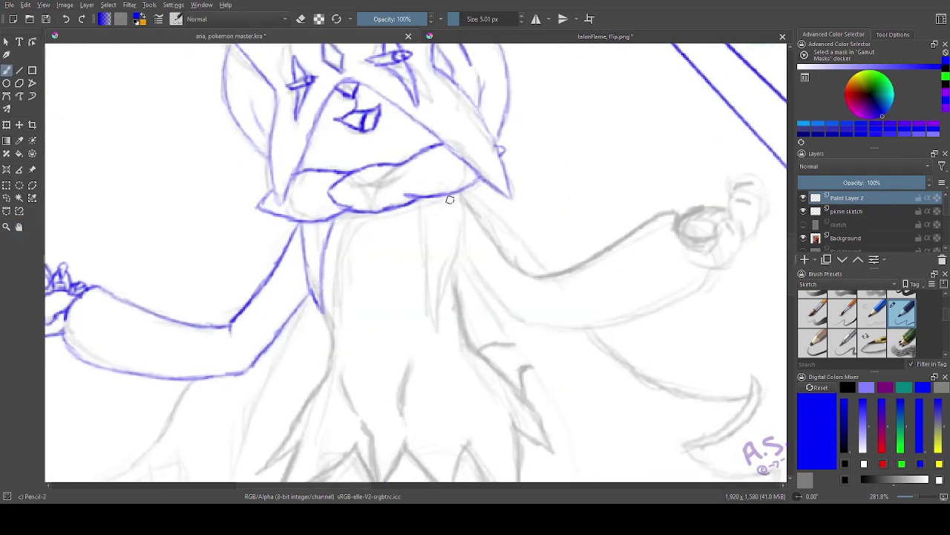
mouse_move(462, 194)
left_mouse_down()
mouse_move(442, 334)
mouse_move(414, 202)
mouse_move(434, 315)
left_mouse_up()
- Trace the cat's waist, jagged fur hem and two short fold lines in blue
left_click(19, 226)
left_click_drag(193, 282, 189, 118)
left_click(7, 70)
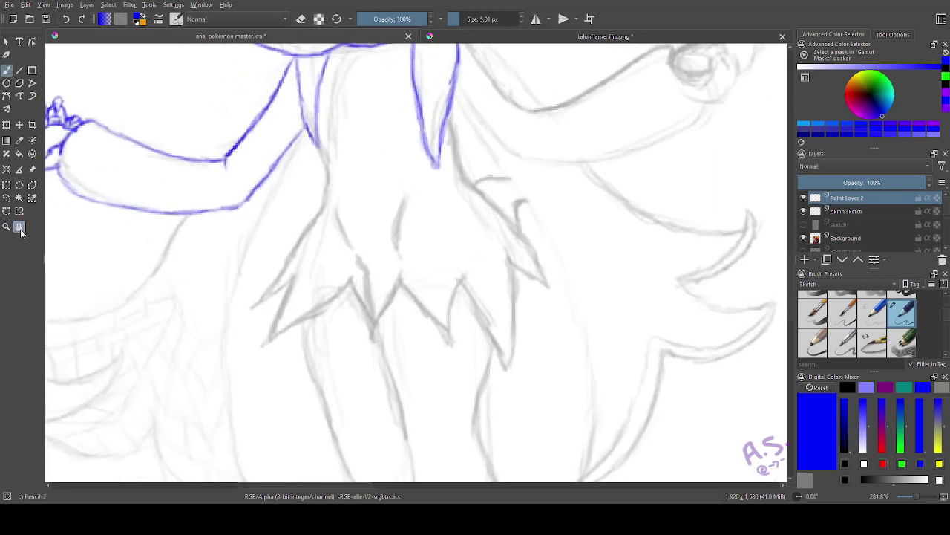
left_click(19, 227)
mouse_move(165, 46)
left_mouse_down()
mouse_move(269, 253)
mouse_move(170, 48)
left_mouse_up()
left_click(7, 71)
mouse_move(327, 151)
left_mouse_down()
mouse_move(331, 223)
mouse_move(260, 325)
mouse_move(300, 290)
mouse_move(281, 355)
mouse_move(349, 294)
mouse_move(304, 334)
mouse_move(282, 304)
mouse_move(338, 306)
mouse_move(383, 345)
mouse_move(350, 254)
mouse_move(414, 215)
mouse_move(380, 326)
mouse_move(418, 314)
mouse_move(455, 349)
mouse_move(487, 343)
mouse_move(520, 386)
mouse_move(522, 271)
left_mouse_up()
mouse_move(454, 136)
left_mouse_down()
mouse_move(475, 199)
mouse_move(535, 260)
mouse_move(554, 303)
left_mouse_up()
left_click_drag(551, 289, 508, 226)
mouse_move(470, 191)
left_mouse_down()
mouse_move(463, 170)
mouse_move(470, 199)
left_mouse_up()
mouse_move(534, 289)
left_mouse_down()
mouse_move(554, 305)
mouse_move(520, 272)
left_mouse_up()
key("space")
mouse_move(416, 154)
left_mouse_down()
mouse_move(481, 231)
mouse_move(217, 283)
left_mouse_up()
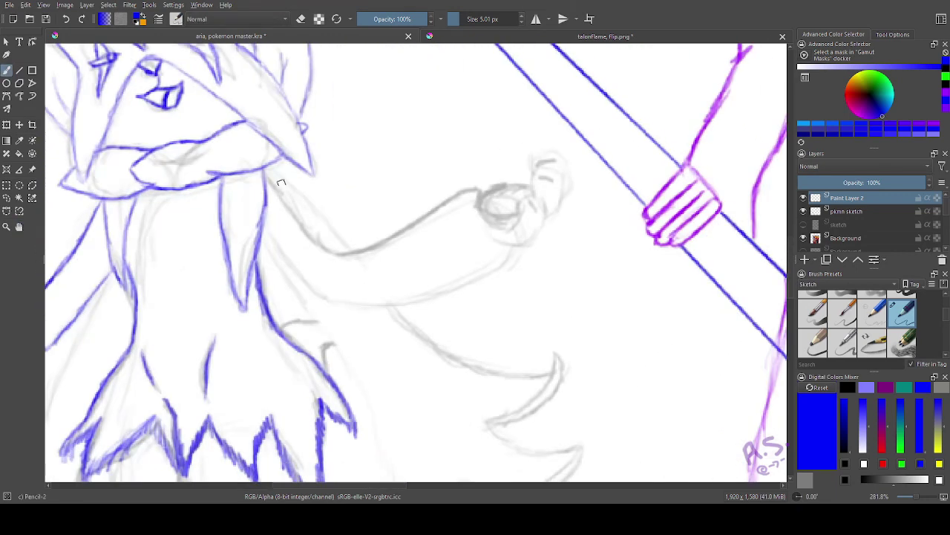
- Trace the cat's outstretched arm on the brush side in blue, including the paw, pad, fingers and upper and lower arm edges
left_click_drag(273, 182, 341, 268)
mouse_move(367, 250)
left_mouse_down()
mouse_move(339, 257)
mouse_move(474, 190)
mouse_move(492, 212)
mouse_move(532, 186)
mouse_move(545, 232)
mouse_move(499, 245)
left_mouse_up()
mouse_move(528, 204)
left_mouse_down()
mouse_move(551, 206)
mouse_move(562, 183)
mouse_move(557, 159)
mouse_move(534, 164)
mouse_move(539, 171)
left_mouse_up()
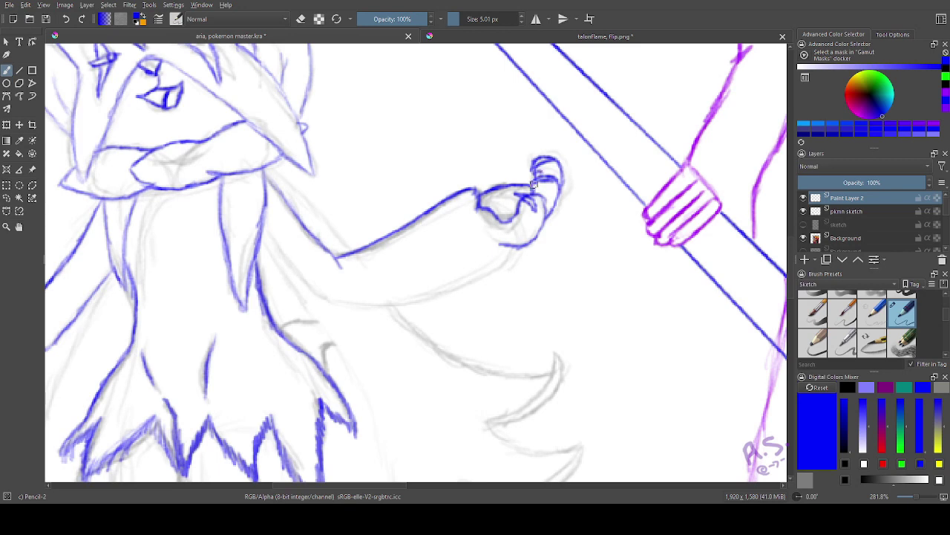
left_click_drag(374, 239, 207, 228)
key("b")
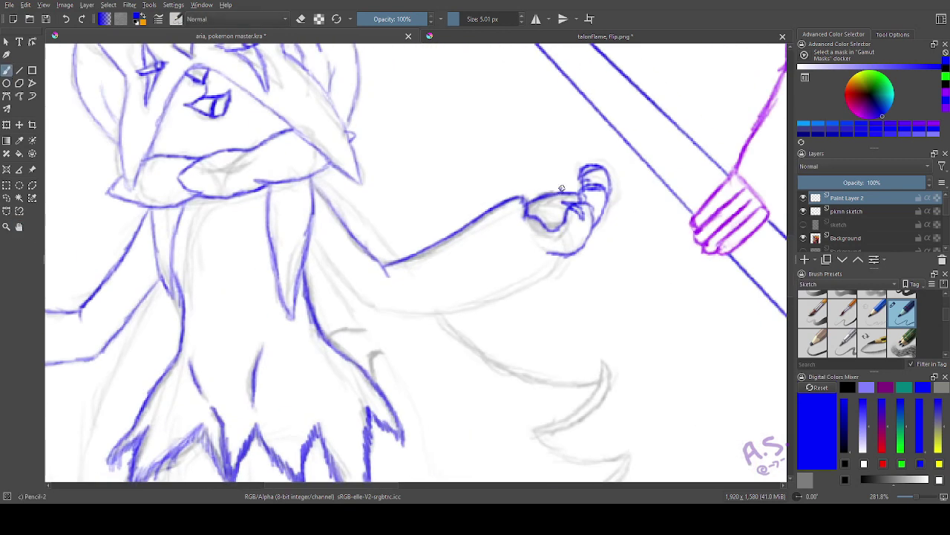
left_click_drag(573, 184, 566, 190)
mouse_move(551, 271)
left_mouse_down()
mouse_move(520, 294)
mouse_move(393, 338)
mouse_move(314, 240)
left_mouse_up()
left_click_drag(316, 177, 395, 256)
- Trace the three pointed tips of the flowing tail fur below that arm in blue, redoing misplaced strokes and doubling the rim
mouse_move(419, 342)
left_mouse_down()
mouse_move(374, 117)
mouse_move(357, 99)
left_mouse_up()
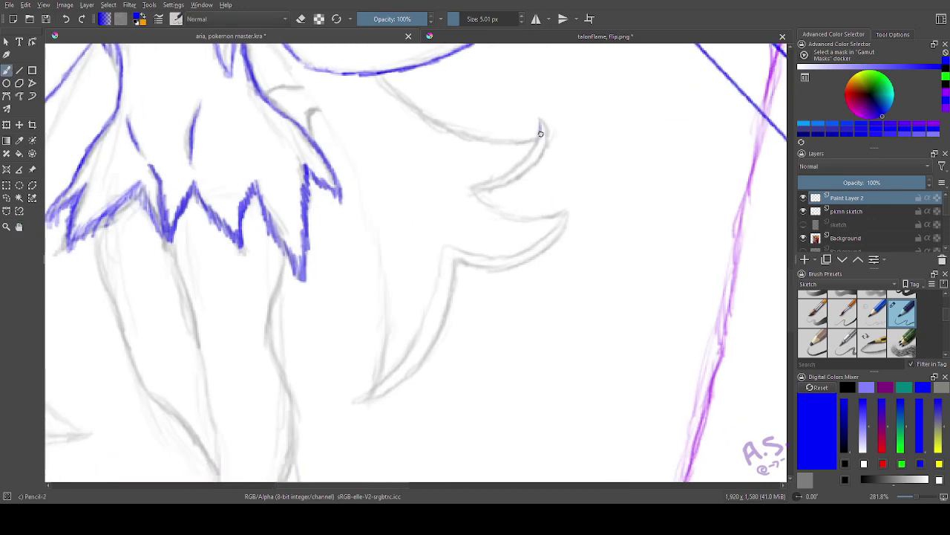
mouse_move(540, 121)
left_mouse_down()
mouse_move(526, 159)
mouse_move(479, 190)
mouse_move(544, 152)
mouse_move(545, 127)
mouse_move(535, 141)
mouse_move(500, 144)
mouse_move(432, 124)
mouse_move(375, 78)
left_mouse_up()
mouse_move(471, 187)
left_mouse_down()
mouse_move(498, 205)
mouse_move(568, 214)
mouse_move(441, 258)
mouse_move(394, 365)
mouse_move(393, 396)
left_mouse_up()
key("ctrl+z")
key("ctrl+z")
key("ctrl+z")
mouse_move(438, 279)
left_mouse_down()
mouse_move(378, 377)
mouse_move(349, 395)
mouse_move(424, 361)
mouse_move(449, 323)
left_mouse_up()
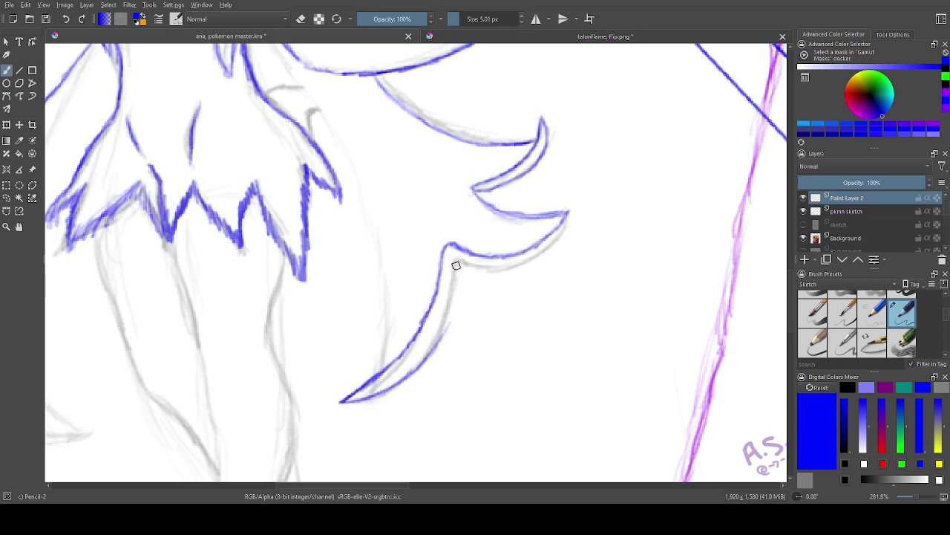
mouse_move(454, 263)
left_mouse_down()
mouse_move(442, 329)
mouse_move(461, 261)
mouse_move(535, 257)
mouse_move(562, 227)
left_mouse_up()
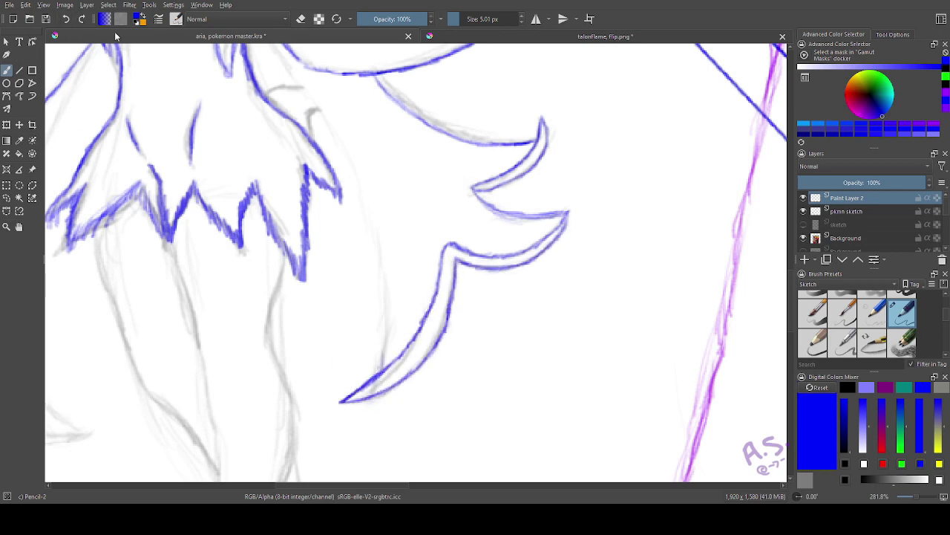
- Trace the long inner edge of the same tail fur in blue, from the lowest tip up to the arm
mouse_move(383, 358)
left_mouse_down()
mouse_move(385, 245)
mouse_move(371, 206)
left_mouse_up()
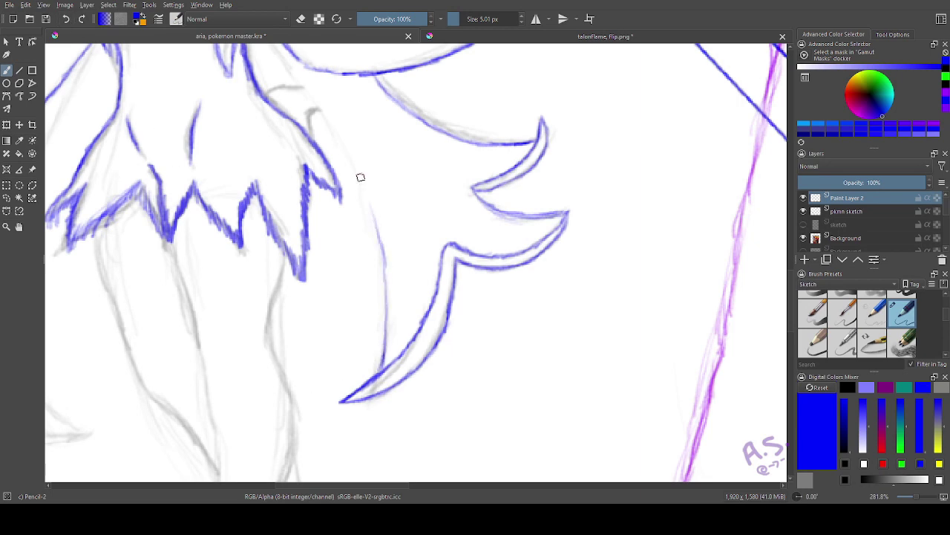
left_click_drag(385, 271, 363, 195)
key("space")
mouse_move(159, 139)
left_mouse_down()
mouse_move(384, 318)
mouse_move(372, 235)
left_mouse_up()
left_click_drag(574, 281, 547, 222)
left_click_drag(456, 98, 548, 229)
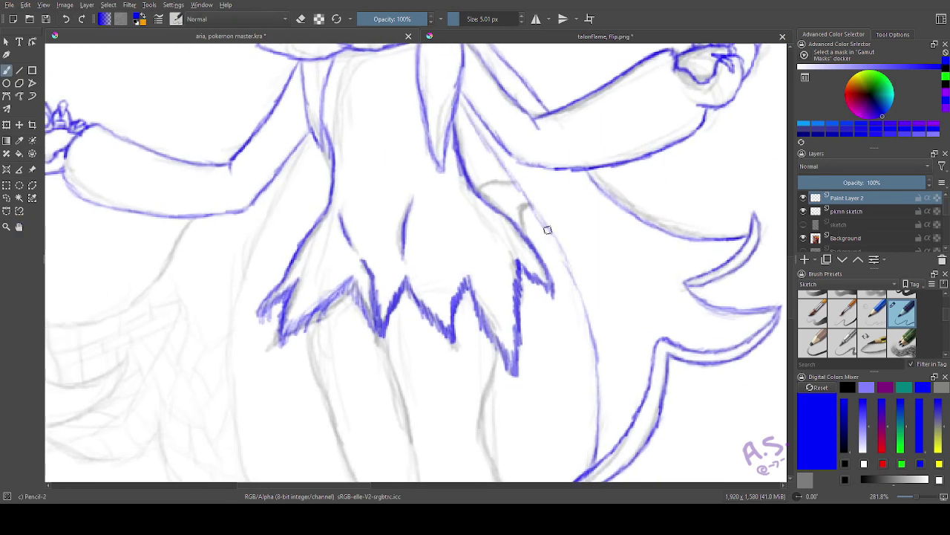
- Trace the cat's tail fur on the opposite side in blue, including its pointed tips and long inner edge
left_click(19, 226)
mouse_move(151, 227)
left_mouse_down()
mouse_move(325, 156)
mouse_move(276, 249)
mouse_move(188, 226)
mouse_move(180, 245)
mouse_move(297, 289)
mouse_move(221, 358)
mouse_move(333, 361)
left_mouse_up()
left_click(6, 70)
key("space")
mouse_move(287, 389)
left_mouse_down()
mouse_move(236, 182)
mouse_move(198, 184)
left_mouse_up()
mouse_move(246, 153)
left_mouse_down()
mouse_move(259, 191)
mouse_move(377, 260)
mouse_move(282, 244)
mouse_move(312, 231)
mouse_move(370, 248)
mouse_move(350, 230)
mouse_move(322, 130)
mouse_move(231, 409)
left_mouse_up()
left_click(20, 226)
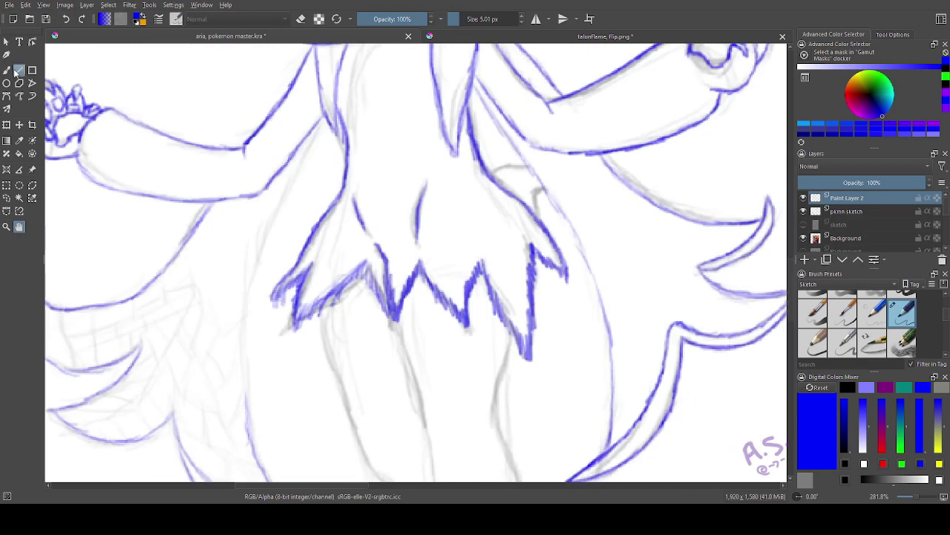
left_click(7, 70)
mouse_move(324, 118)
left_mouse_down()
mouse_move(271, 216)
mouse_move(243, 328)
mouse_move(244, 411)
left_mouse_up()
- Trace the back edge of the cat's front leg in blue from the fur hem down past the ankle along the foot
key("space")
mouse_move(334, 471)
left_mouse_down()
mouse_move(259, 265)
mouse_move(230, 270)
left_mouse_up()
mouse_move(392, 97)
left_mouse_down()
mouse_move(370, 191)
mouse_move(398, 269)
left_mouse_up()
mouse_move(399, 269)
left_mouse_down()
mouse_move(398, 128)
mouse_move(363, 247)
mouse_move(364, 320)
mouse_move(299, 384)
left_mouse_up()
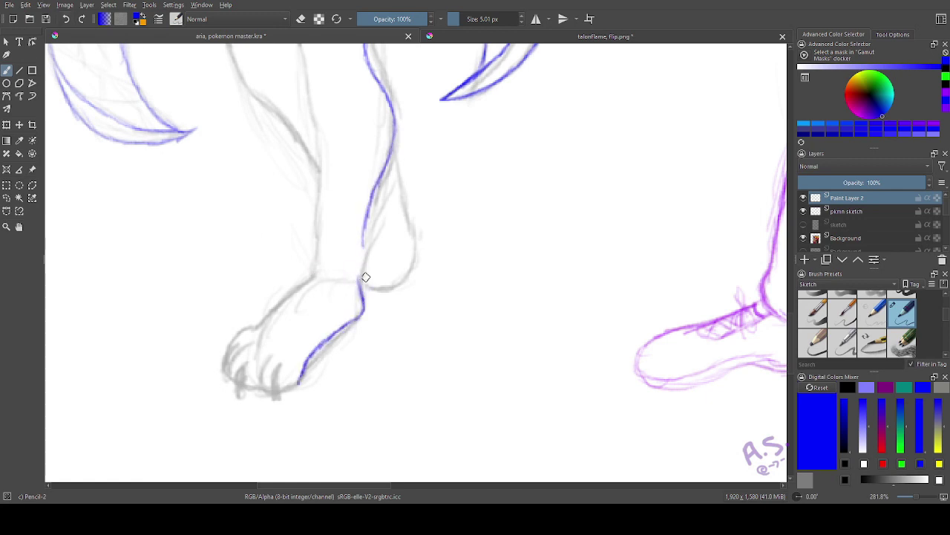
- Redraw the front leg's lower back edge in blue and trace the rear leg's calf and foot behind it
mouse_move(362, 289)
left_mouse_down()
mouse_move(363, 235)
mouse_move(379, 283)
mouse_move(403, 273)
left_mouse_up()
key("ctrl+z")
mouse_move(392, 148)
left_mouse_down()
mouse_move(409, 217)
mouse_move(406, 266)
mouse_move(358, 279)
left_mouse_up()
left_click_drag(358, 279, 418, 269)
left_click(65, 20)
left_click(65, 20)
left_click(66, 20)
left_click(66, 20)
- Draw the front foot's toes and claws in blue and trace the top of the foot up to the ankle
left_click_drag(300, 381, 243, 393)
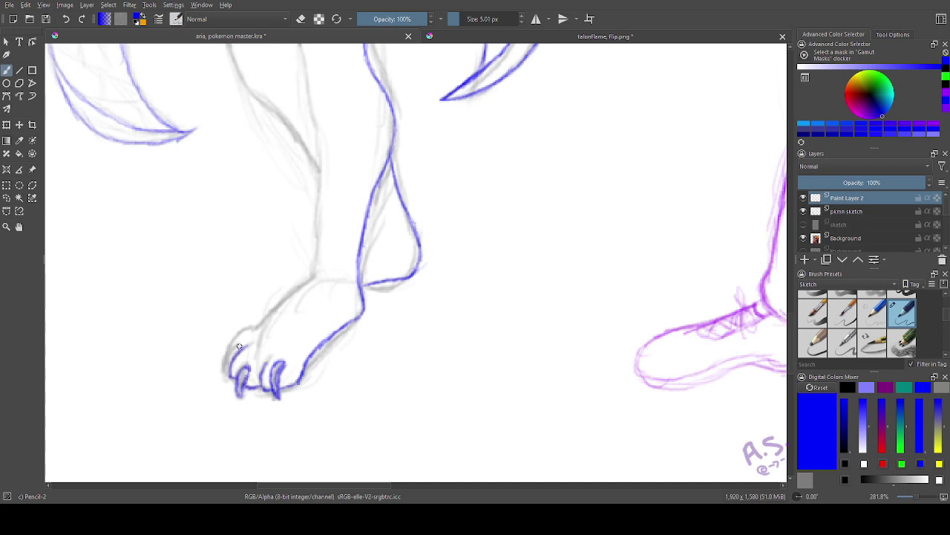
mouse_move(239, 346)
left_mouse_down()
mouse_move(226, 372)
mouse_move(228, 349)
left_mouse_up()
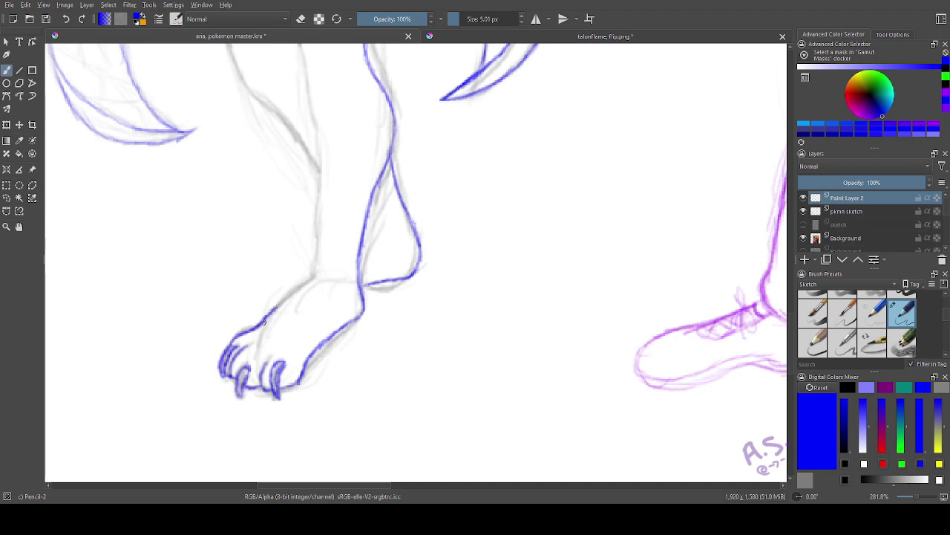
left_click_drag(264, 322, 316, 275)
- Try to trace the front leg's other edge in blue from the fur hem down the shin, and undo the lower strokes
left_click(20, 226)
left_click_drag(185, 160, 242, 292)
left_click(7, 71)
left_click_drag(330, 72, 347, 133)
mouse_move(342, 111)
left_mouse_down()
mouse_move(378, 262)
mouse_move(381, 318)
left_mouse_up()
left_click_drag(381, 294, 376, 358)
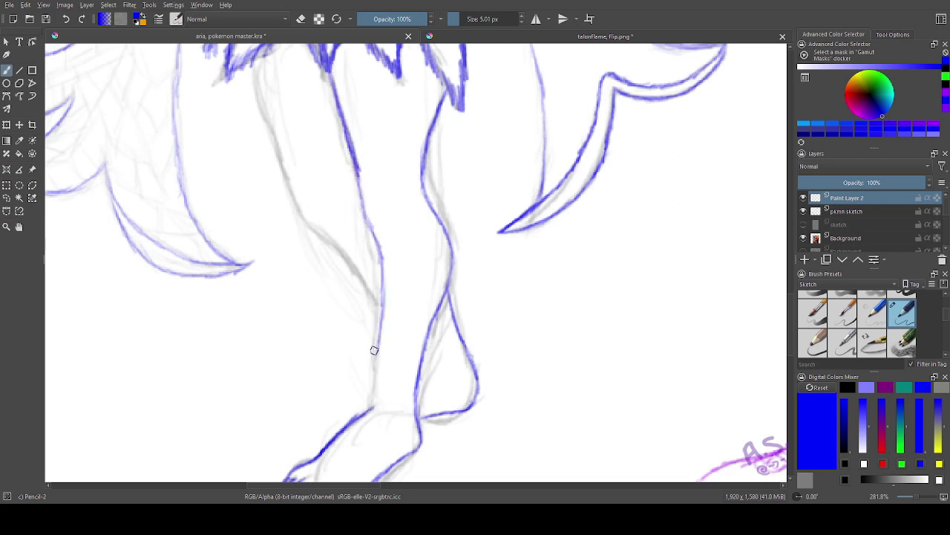
left_click(66, 19)
left_click(67, 20)
left_click(66, 19)
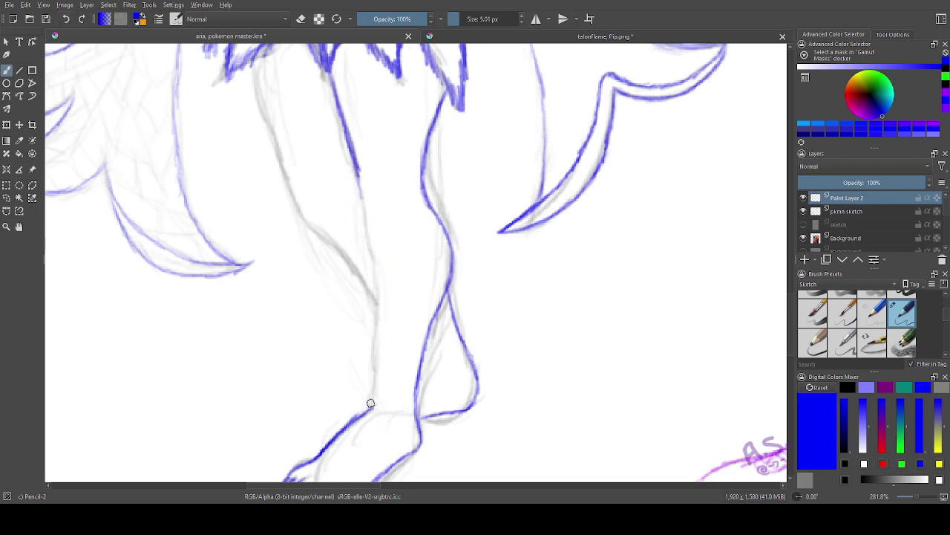
- Erase the leftover thigh line, retrace the front leg's edge in blue from ankle to hem, and trace the rear leg
mouse_move(372, 406)
left_mouse_down()
mouse_move(388, 281)
mouse_move(389, 256)
left_mouse_up()
left_click(66, 22)
left_click(301, 21)
left_click_drag(361, 178, 332, 77)
left_click(301, 21)
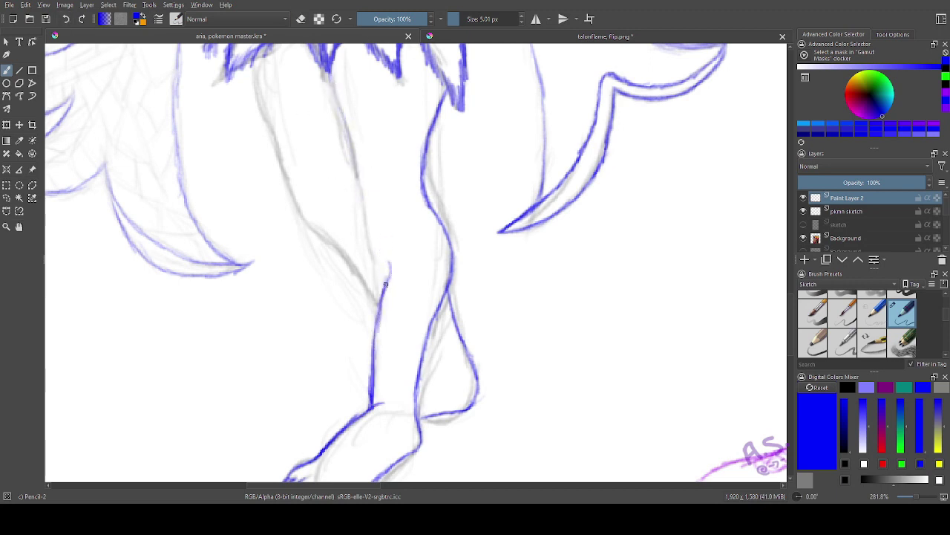
mouse_move(385, 285)
left_mouse_down()
mouse_move(403, 246)
mouse_move(385, 246)
mouse_move(346, 159)
mouse_move(325, 71)
left_mouse_up()
mouse_move(381, 304)
left_mouse_down()
mouse_move(279, 144)
mouse_move(254, 65)
mouse_move(317, 221)
mouse_move(345, 247)
left_mouse_up()
key("1")
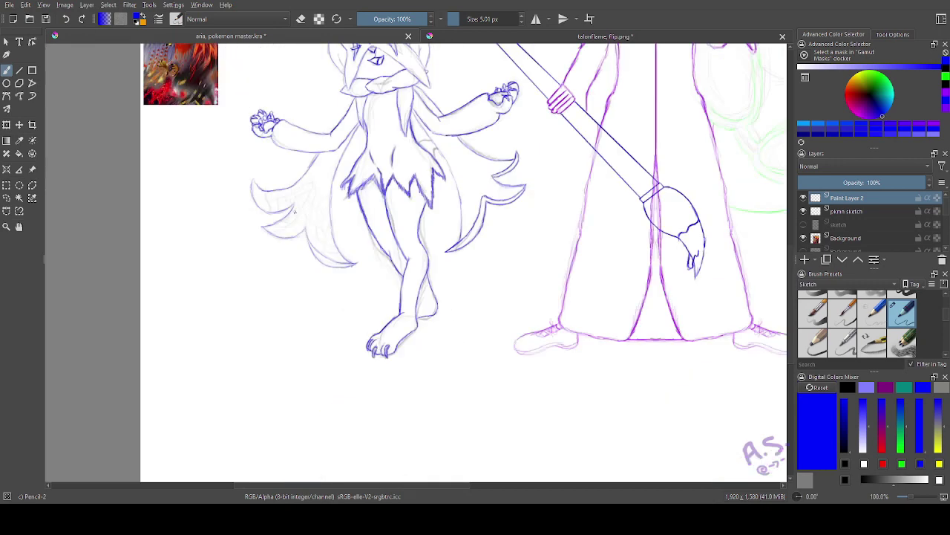
- Trace the short curved lines at the cat's hip, beside the fur hem, in blue
key("ctrl+minus")
key("z")
left_click_drag(390, 162, 476, 215)
key("b")
mouse_move(391, 310)
left_mouse_down()
mouse_move(390, 265)
mouse_move(405, 251)
left_mouse_up()
left_click_drag(297, 231, 367, 201)
mouse_move(268, 46)
left_mouse_down()
mouse_move(454, 331)
mouse_move(475, 394)
left_mouse_up()
- Move the blue Lucario reference picture from the top of the canvas to the empty area beside the hooded figure's feet
left_click(19, 226)
mouse_move(112, 416)
left_mouse_down()
mouse_move(521, 98)
mouse_move(392, 221)
left_mouse_up()
key("1")
key("ctrl+minus")
key("ctrl+minus")
left_click_drag(946, 203, 945, 222)
left_click(803, 238)
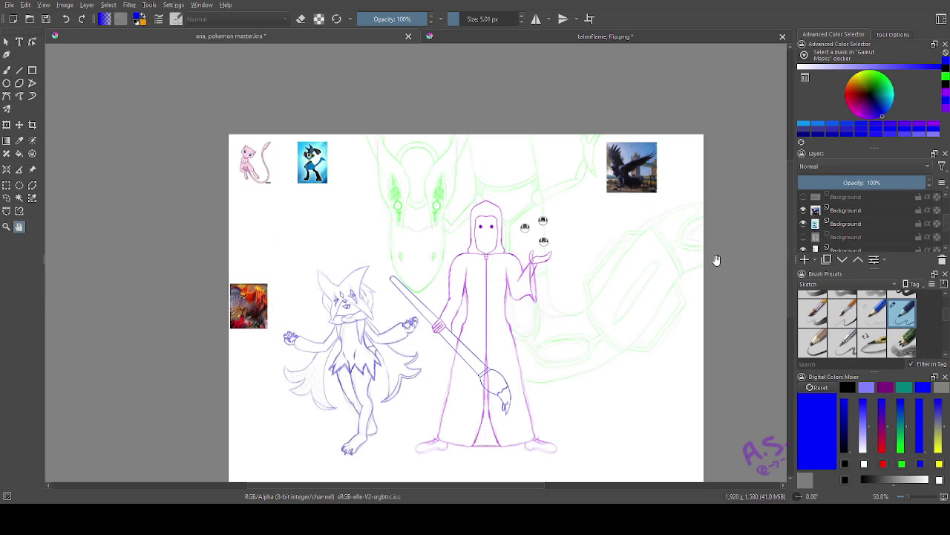
key("t")
left_click_drag(359, 183, 694, 439)
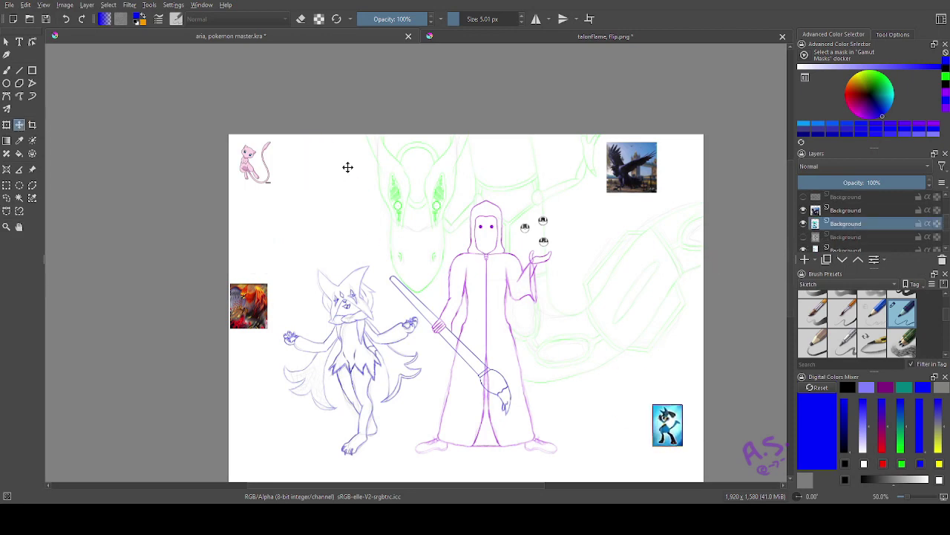
- Switch to the pkmn sketch layer with black and lightly sketch Mew's head, ears, eyes, body, arms and legs beside its reference
left_click(847, 211)
left_click(945, 69)
left_click(6, 227)
left_click_drag(248, 115, 415, 275)
left_click(7, 71)
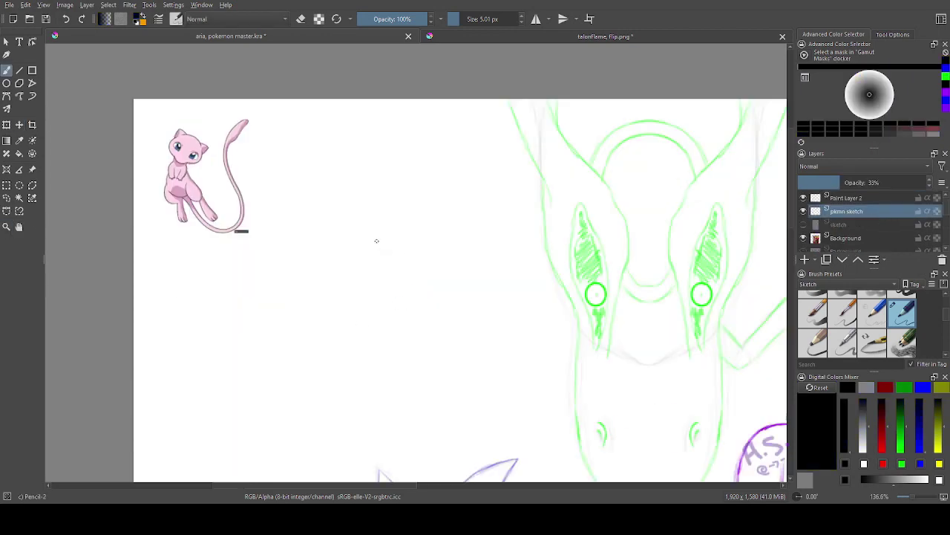
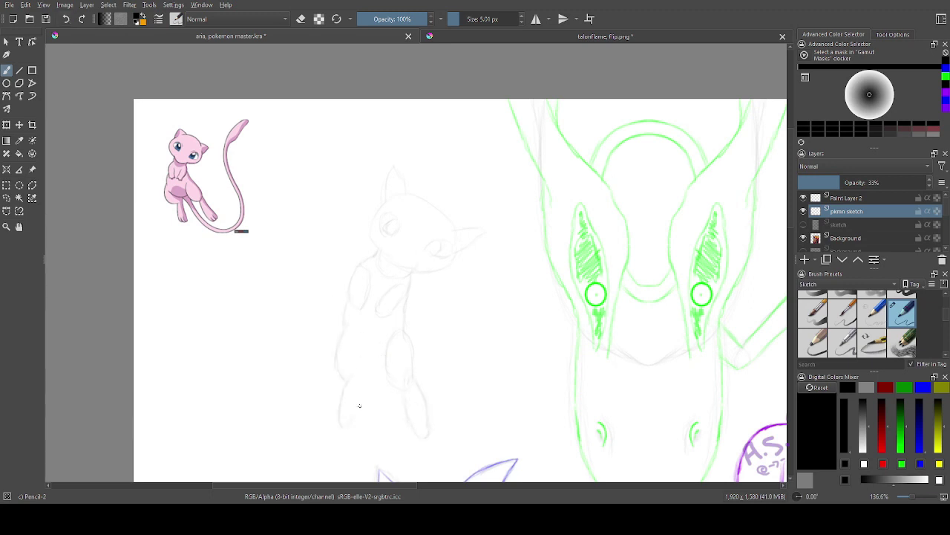
- Sketch Mew's long tail curving under its feet and up beside the dragon's head, and refine the lower body
left_click(19, 226)
left_click_drag(309, 288, 279, 228)
left_click(7, 71)
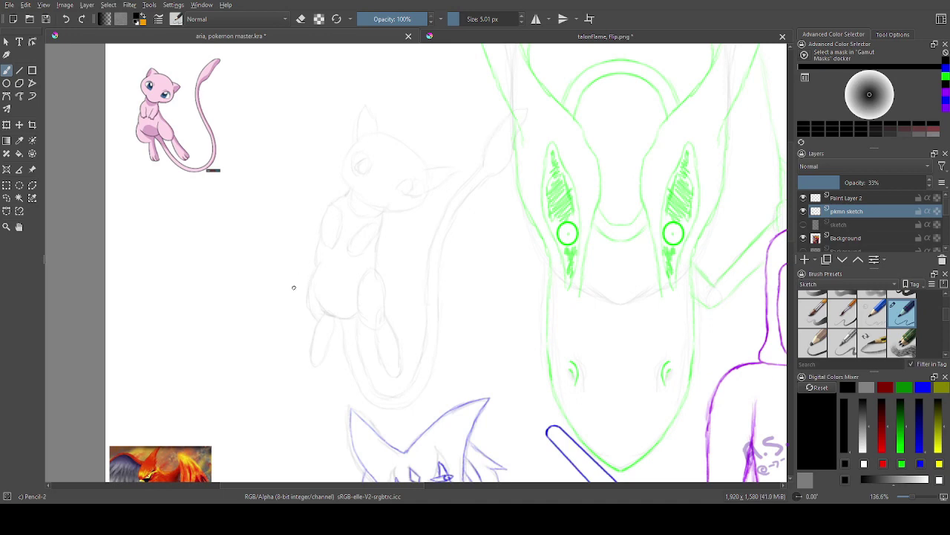
key("minus")
key("minus")
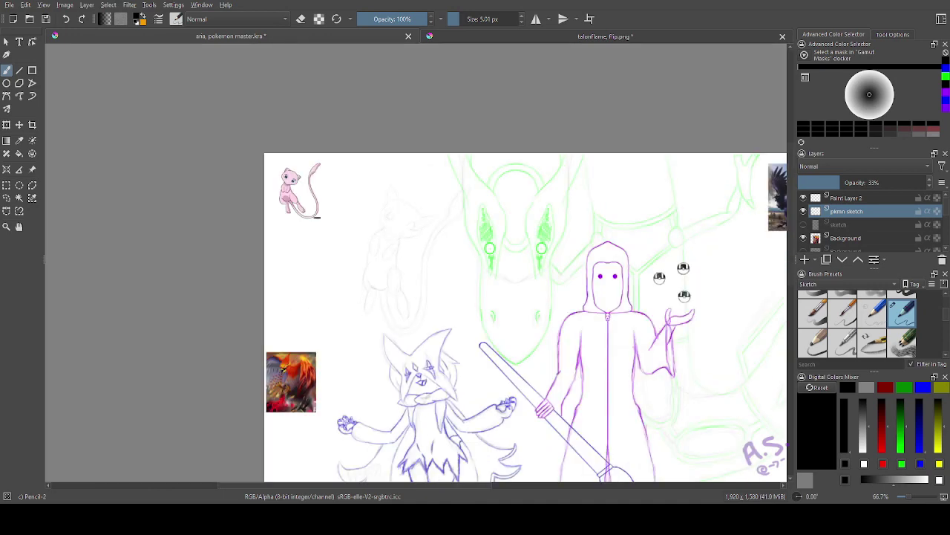
- Try to enclose the faint Mew sketch beside the dragon head with a selection tool
key("minus")
key("ctrl+r")
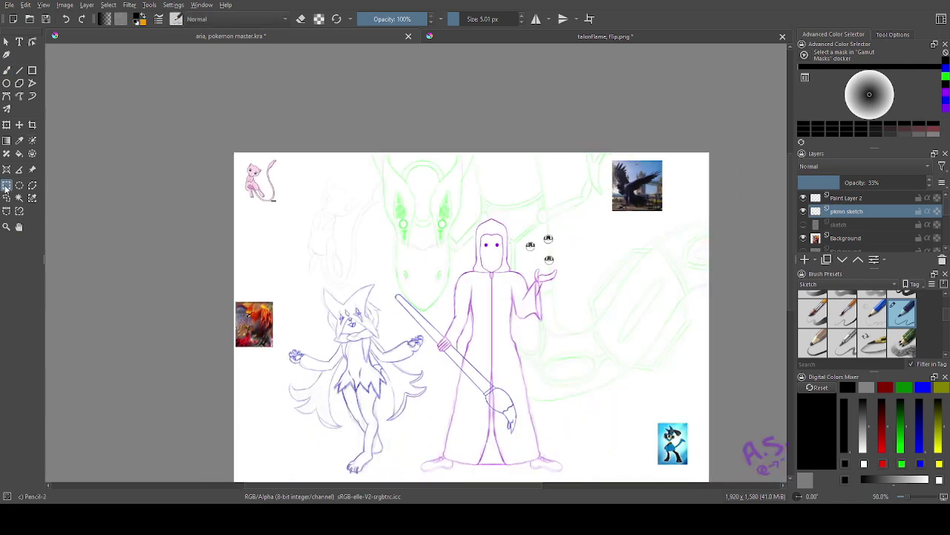
left_click_drag(301, 162, 391, 289)
mouse_move(290, 171)
left_mouse_down()
mouse_move(356, 232)
mouse_move(381, 289)
left_mouse_up()
left_click(32, 186)
left_click(19, 185)
left_click_drag(294, 159, 382, 295)
left_click(117, 228)
left_click(326, 287)
- Try to outline the faint Mew sketch with a polygonal selection, then clear the selection
left_click(6, 227)
left_click_drag(272, 166, 393, 315)
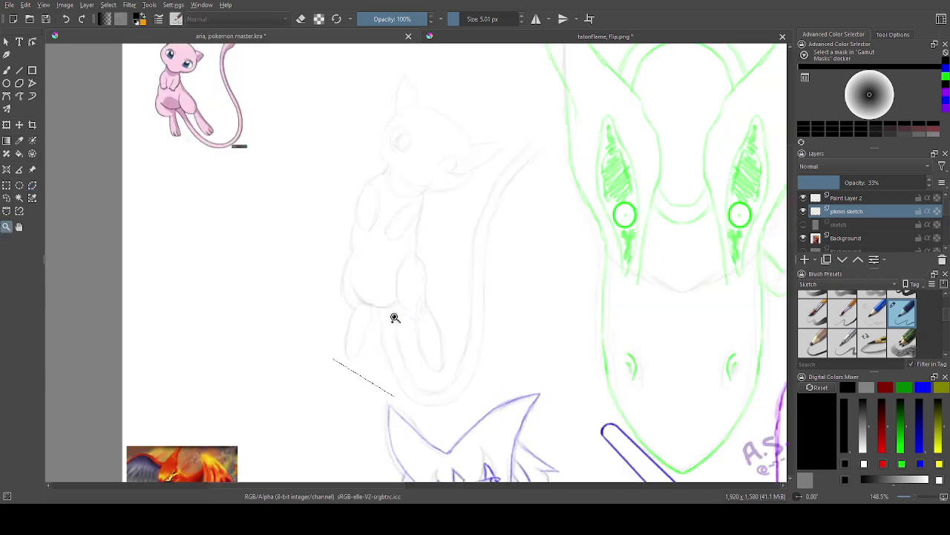
left_click(32, 186)
left_click(19, 185)
left_click_drag(186, 195, 212, 252)
left_click(32, 185)
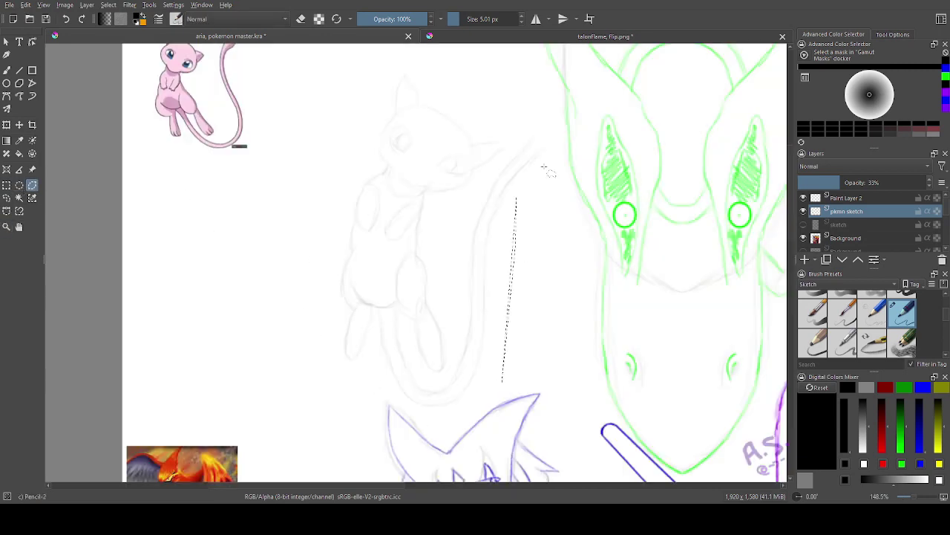
left_click(345, 384)
left_click(19, 186)
left_click_drag(114, 176, 157, 232)
left_click(32, 185)
left_click(553, 148)
left_click(520, 194)
left_click(505, 382)
left_click(438, 392)
double_click(303, 310)
key("ctrl+shift+a")
- Select the faint Mew sketch with a polygonal outline and move it closer to the Mew reference image
left_click(19, 185)
left_click_drag(151, 194, 182, 273)
left_click(32, 185)
left_click(558, 142)
left_click(456, 429)
double_click(528, 101)
left_click(19, 227)
scroll(365, 300, "down", 2)
mouse_move(381, 285)
left_mouse_down()
mouse_move(364, 300)
mouse_move(349, 254)
left_mouse_up()
left_click(19, 124)
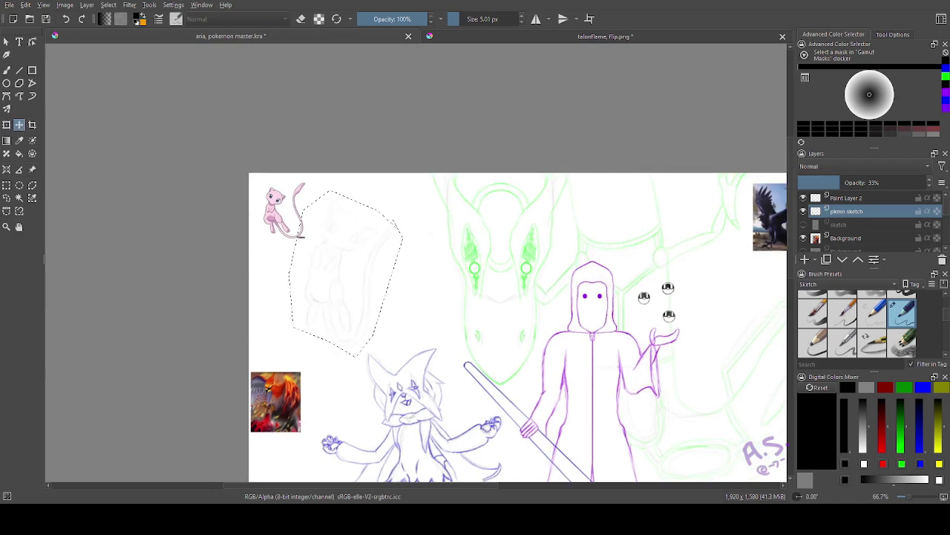
left_click(19, 227)
left_click_drag(612, 330, 561, 253)
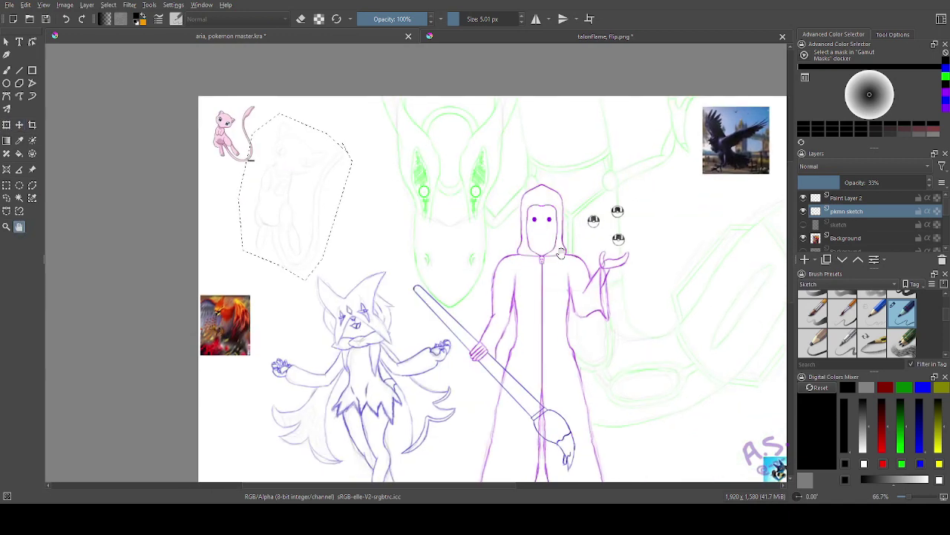
left_click_drag(259, 306, 254, 288)
- Redraw the wide tip of the Mew sketch's tail on the pkmn sketch layer with the Pencil-2 brush
left_click(6, 227)
left_click_drag(286, 94, 435, 185)
left_click(7, 72)
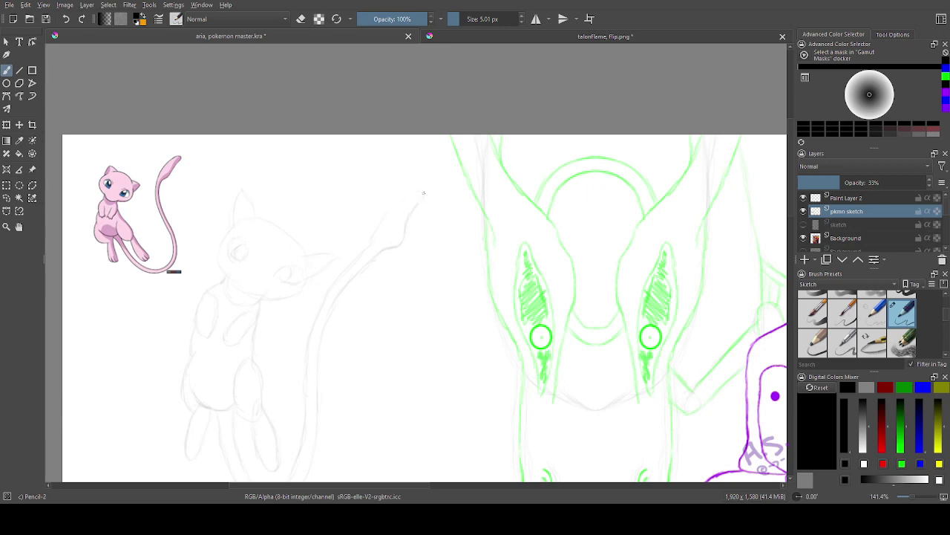
- Select the whole Mew sketch with a rectangular selection and scale it down
key("minus")
key("minus")
left_click(7, 185)
left_click_drag(257, 197, 413, 363)
key("t")
left_click(7, 125)
left_click_drag(258, 198, 325, 271)
left_click(19, 125)
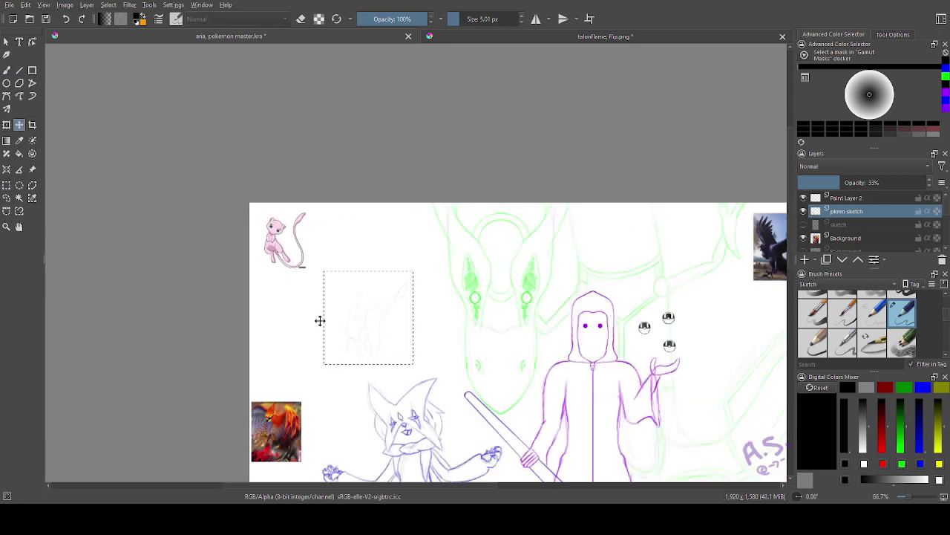
- Try placing the reduced Mew sketch between the cat creature and the robed figure's feet
left_click_drag(320, 320, 325, 295)
left_click(19, 227)
mouse_move(472, 361)
left_mouse_down()
mouse_move(327, 186)
mouse_move(354, 199)
left_mouse_up()
left_click(21, 124)
left_click_drag(257, 134, 392, 394)
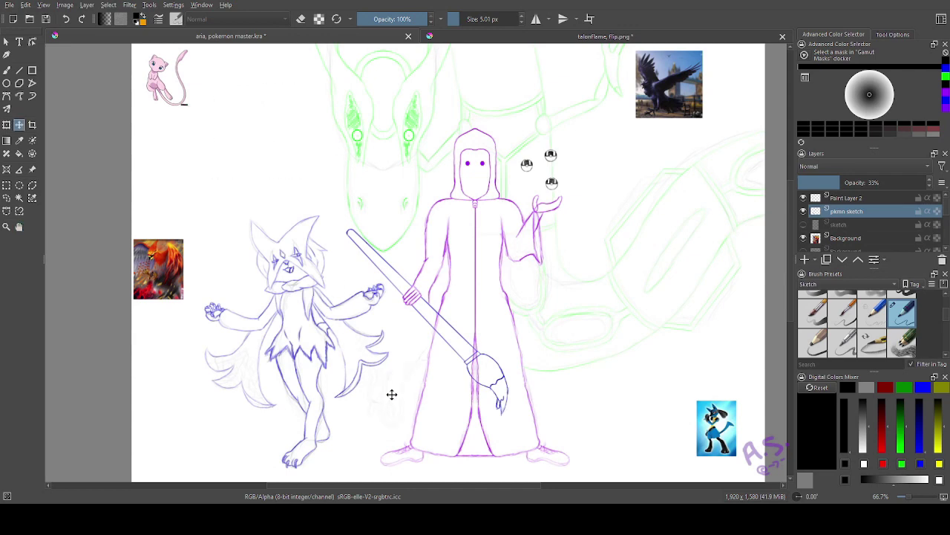
key("ctrl+t")
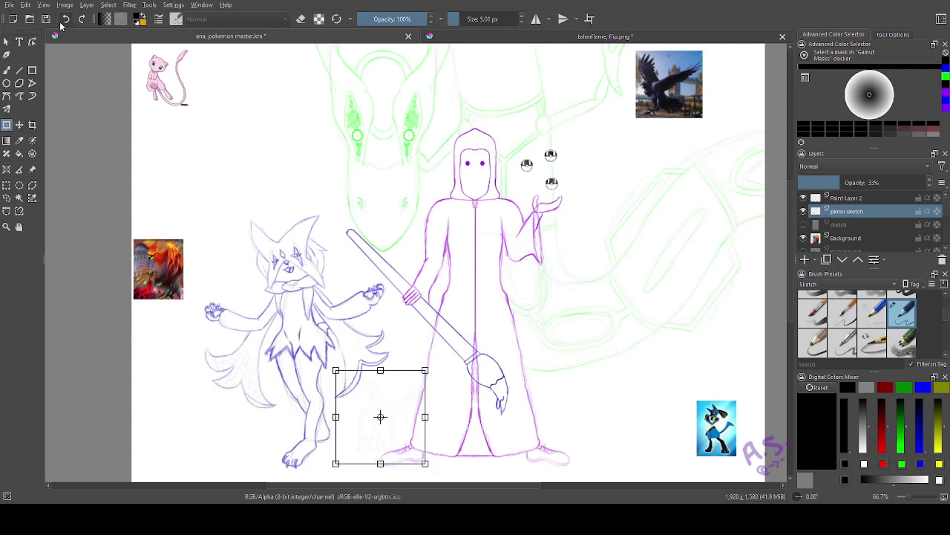
left_click(67, 22)
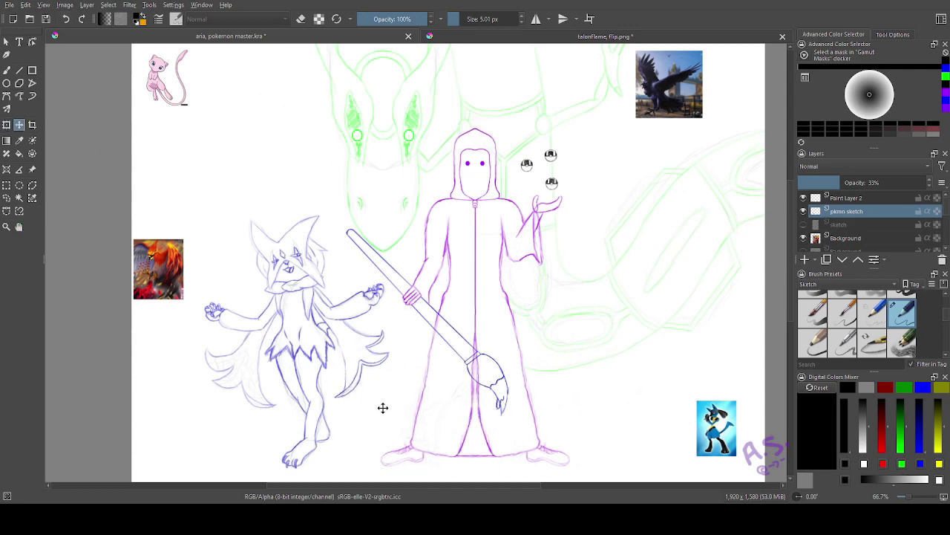
- Scale the Mew sketch down further and place it above the cat creature, beside the dragon's snout
left_click_drag(379, 370, 397, 385)
key("t")
mouse_move(449, 416)
left_mouse_down()
mouse_move(454, 229)
mouse_move(431, 392)
left_mouse_up()
- Trace the tip and upper part of Mew's tail in red on Paint Layer 2
left_click(856, 200)
left_click(886, 389)
left_click(7, 226)
left_click_drag(256, 124, 379, 231)
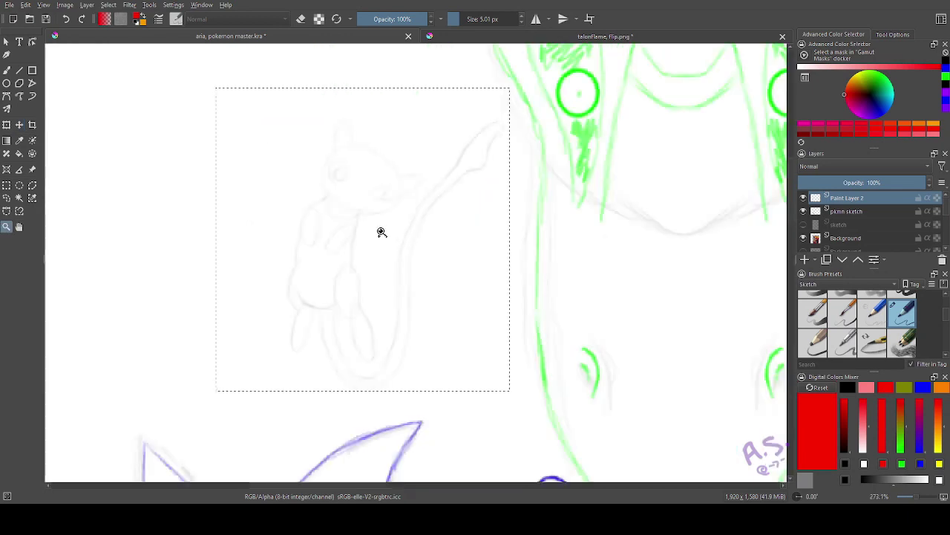
left_click_drag(267, 82, 519, 288)
left_click(7, 71)
mouse_move(636, 134)
left_mouse_down()
mouse_move(581, 165)
mouse_move(546, 224)
mouse_move(603, 219)
mouse_move(520, 280)
left_mouse_up()
left_click_drag(550, 250, 484, 320)
left_click_drag(546, 226, 470, 317)
left_click_drag(473, 306, 447, 357)
left_click_drag(459, 331, 437, 376)
left_click_drag(486, 318, 453, 404)
- Trace the two edges of Mew's lower tail in red, curving around up to the body
left_click(19, 228)
left_click(7, 70)
mouse_move(418, 357)
left_mouse_down()
mouse_move(390, 144)
mouse_move(397, 276)
left_mouse_up()
mouse_move(400, 214)
left_mouse_down()
mouse_move(397, 323)
mouse_move(356, 432)
mouse_move(265, 339)
mouse_move(272, 306)
left_mouse_up()
left_click_drag(427, 185, 415, 355)
key("e")
left_click_drag(407, 165, 399, 224)
key("e")
mouse_move(418, 323)
left_mouse_down()
mouse_move(409, 396)
mouse_move(364, 460)
left_mouse_up()
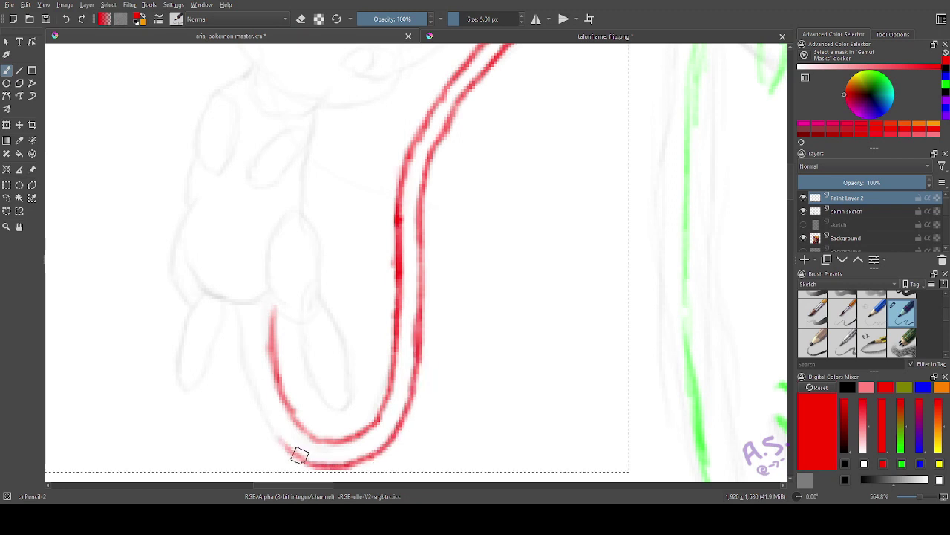
mouse_move(299, 455)
left_mouse_down()
mouse_move(270, 423)
mouse_move(240, 306)
left_mouse_up()
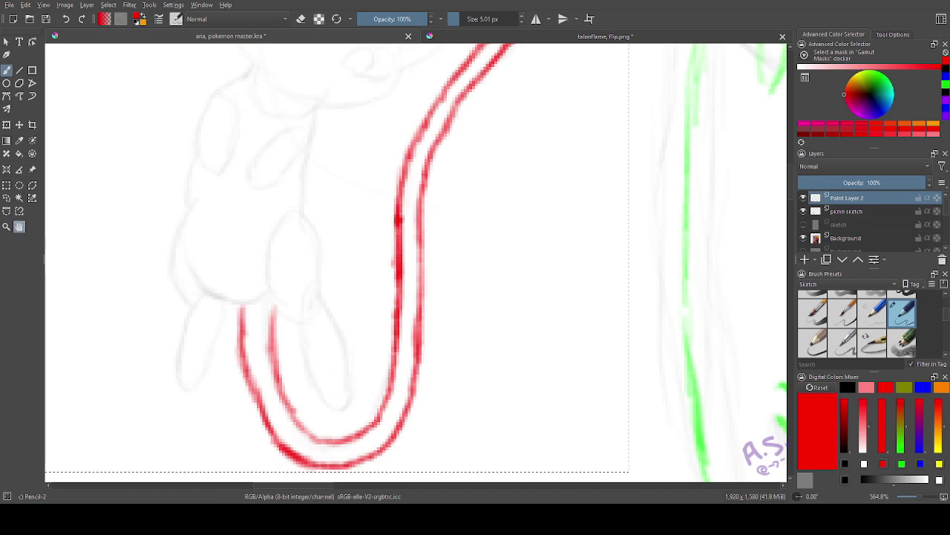
- Trace Mew's legs, clawed feet and the lower edge of the belly in red
left_click_drag(170, 231, 314, 192)
scroll(315, 192, "down", 4)
left_click_drag(403, 153, 366, 214)
left_click(7, 73)
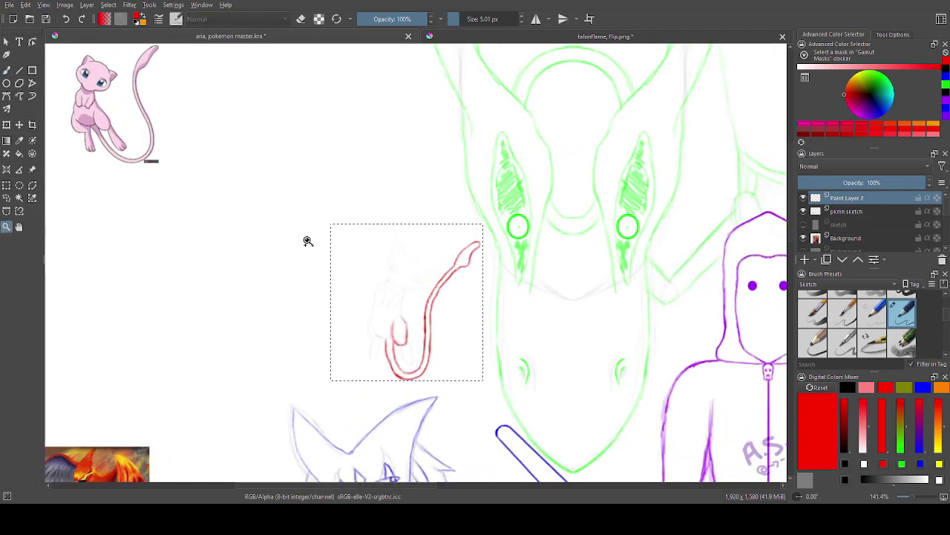
scroll(420, 312, "up", 3)
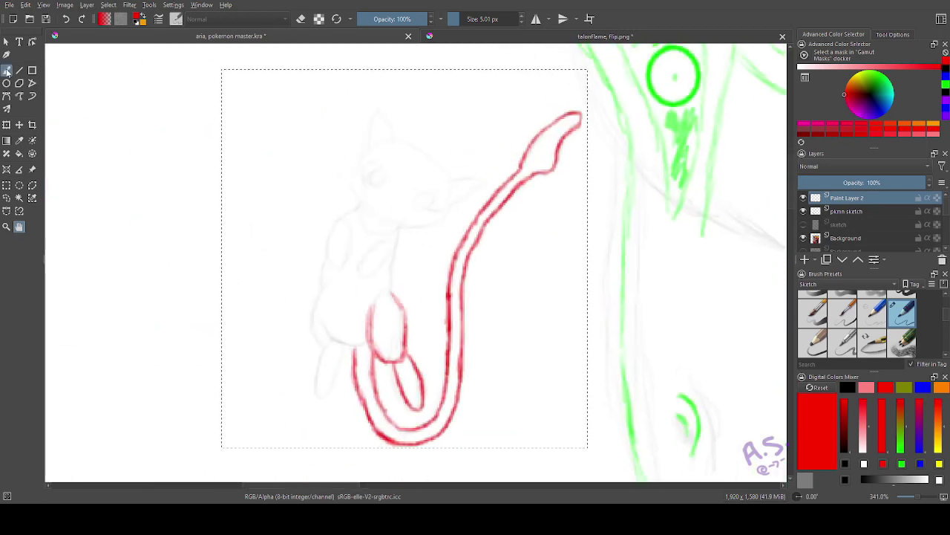
mouse_move(372, 344)
left_mouse_down()
mouse_move(343, 343)
mouse_move(327, 312)
left_mouse_up()
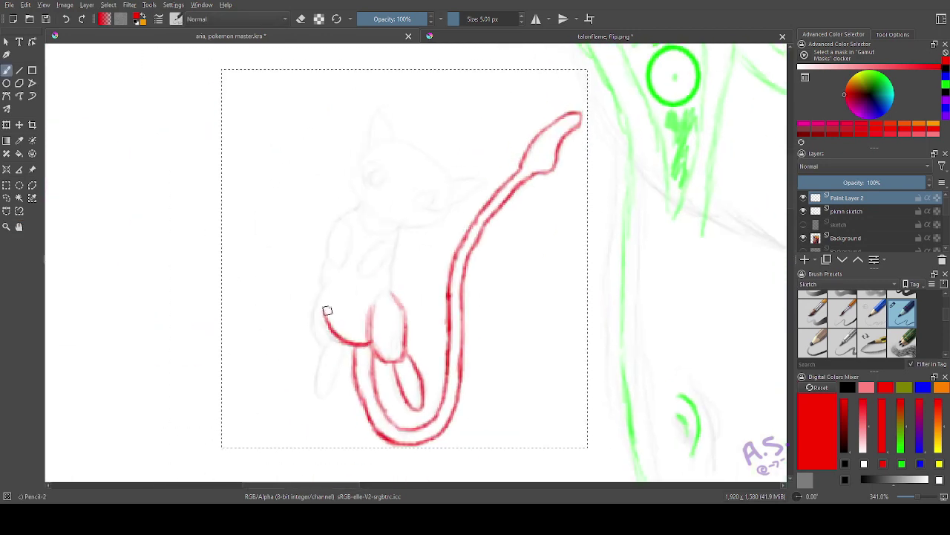
mouse_move(343, 346)
left_mouse_down()
mouse_move(335, 382)
mouse_move(325, 373)
mouse_move(318, 383)
left_mouse_up()
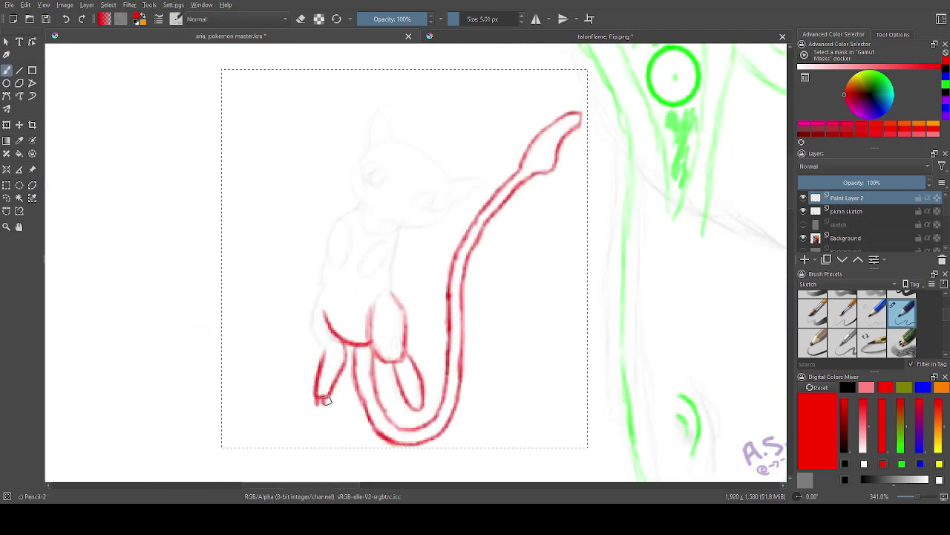
mouse_move(413, 406)
left_mouse_down()
mouse_move(417, 413)
mouse_move(430, 397)
left_mouse_up()
mouse_move(334, 343)
left_mouse_down()
mouse_move(318, 350)
mouse_move(315, 297)
mouse_move(342, 214)
mouse_move(335, 264)
mouse_move(346, 256)
mouse_move(349, 230)
mouse_move(363, 272)
mouse_move(400, 233)
mouse_move(393, 295)
left_mouse_up()
- Trace Mew's torso, both arms with clawed hands, and the lower face with its mouth in red
left_click(19, 227)
mouse_move(289, 219)
left_mouse_down()
mouse_move(309, 248)
mouse_move(285, 183)
mouse_move(286, 251)
left_mouse_up()
left_click(7, 70)
left_click(20, 227)
left_click(6, 226)
left_click_drag(244, 130, 465, 339)
left_click(7, 70)
mouse_move(324, 323)
left_mouse_down()
mouse_move(325, 314)
mouse_move(333, 324)
mouse_move(439, 314)
mouse_move(473, 300)
left_mouse_up()
mouse_move(298, 242)
left_mouse_down()
mouse_move(313, 268)
mouse_move(292, 176)
left_mouse_up()
left_click_drag(472, 300, 487, 276)
left_click_drag(293, 197, 324, 154)
left_click_drag(306, 265, 260, 305)
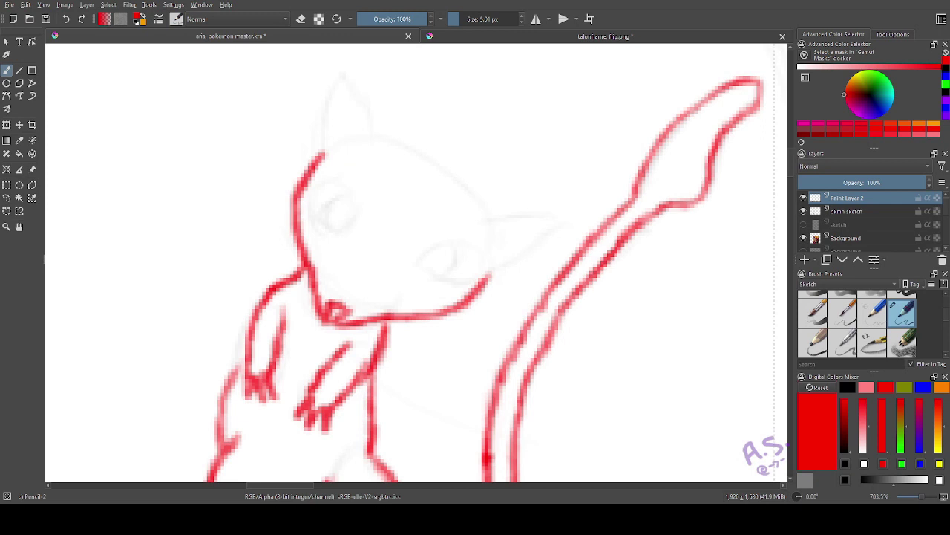
- Complete the top of Mew's head with two pointed ears and draw both oval eyes with pupils
left_click_drag(485, 274, 496, 257)
mouse_move(320, 157)
left_mouse_down()
mouse_move(377, 118)
mouse_move(330, 130)
mouse_move(351, 89)
mouse_move(372, 138)
mouse_move(406, 137)
mouse_move(459, 183)
mouse_move(505, 197)
mouse_move(482, 230)
mouse_move(551, 220)
mouse_move(495, 257)
left_mouse_up()
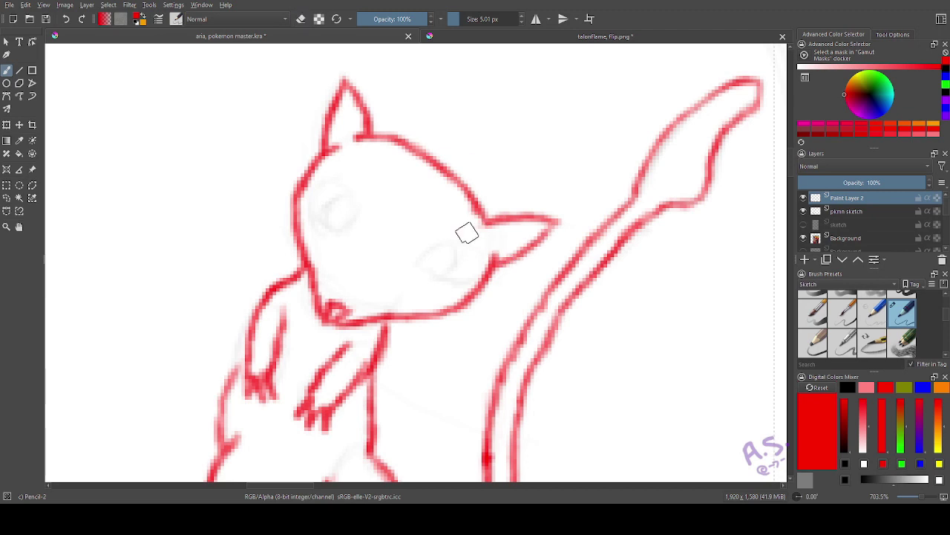
mouse_move(392, 264)
left_mouse_down()
mouse_move(437, 253)
mouse_move(455, 270)
mouse_move(405, 274)
mouse_move(457, 271)
left_mouse_up()
left_click_drag(349, 246, 351, 200)
left_click(66, 19)
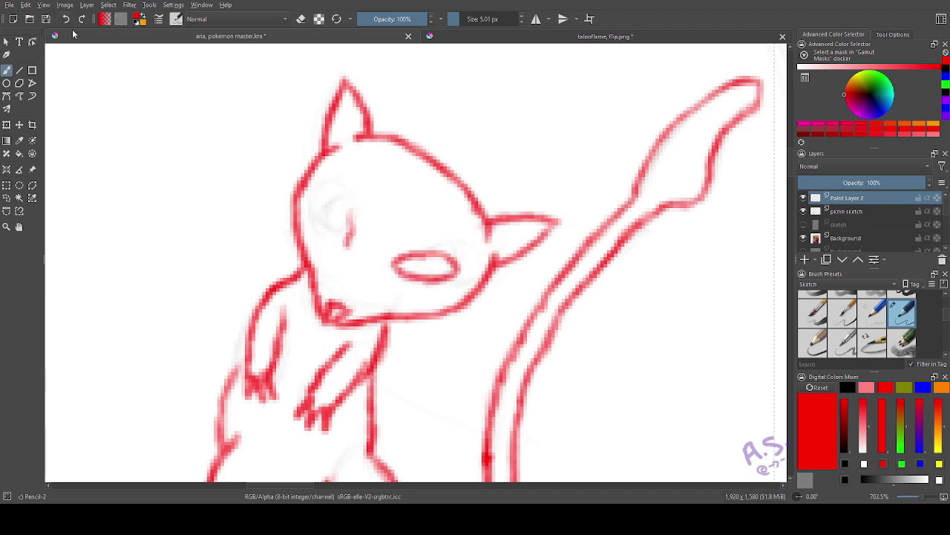
mouse_move(349, 242)
left_mouse_down()
mouse_move(344, 205)
mouse_move(317, 197)
mouse_move(319, 218)
mouse_move(349, 246)
left_mouse_up()
mouse_move(327, 205)
left_mouse_down()
mouse_move(346, 223)
mouse_move(343, 236)
left_mouse_up()
mouse_move(434, 257)
left_mouse_down()
mouse_move(430, 277)
mouse_move(413, 277)
left_mouse_up()
- Join the side of Mew's body to the arm and add light strokes around the neck and forehead
left_click_drag(245, 362, 222, 446)
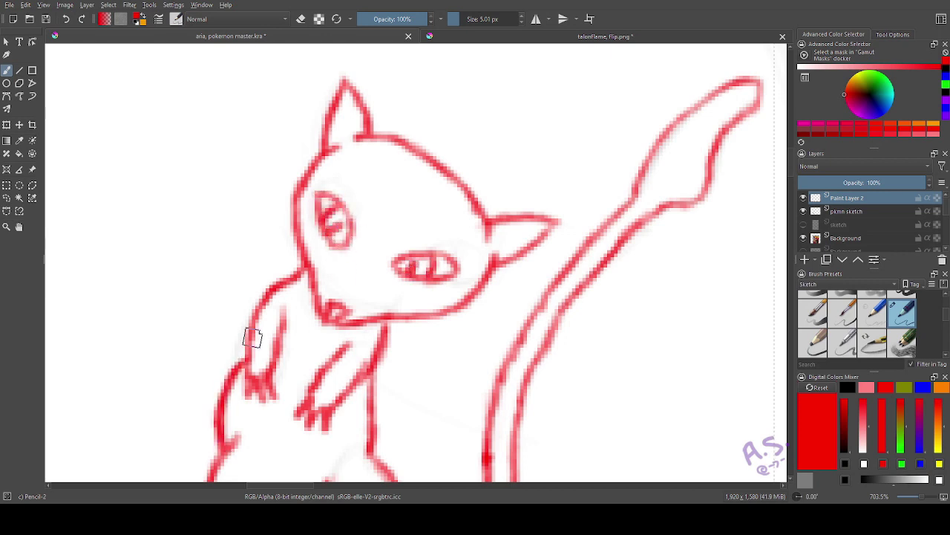
mouse_move(364, 312)
left_mouse_down()
mouse_move(417, 356)
mouse_move(404, 368)
left_mouse_up()
mouse_move(321, 291)
left_mouse_down()
mouse_move(276, 298)
mouse_move(268, 325)
left_mouse_up()
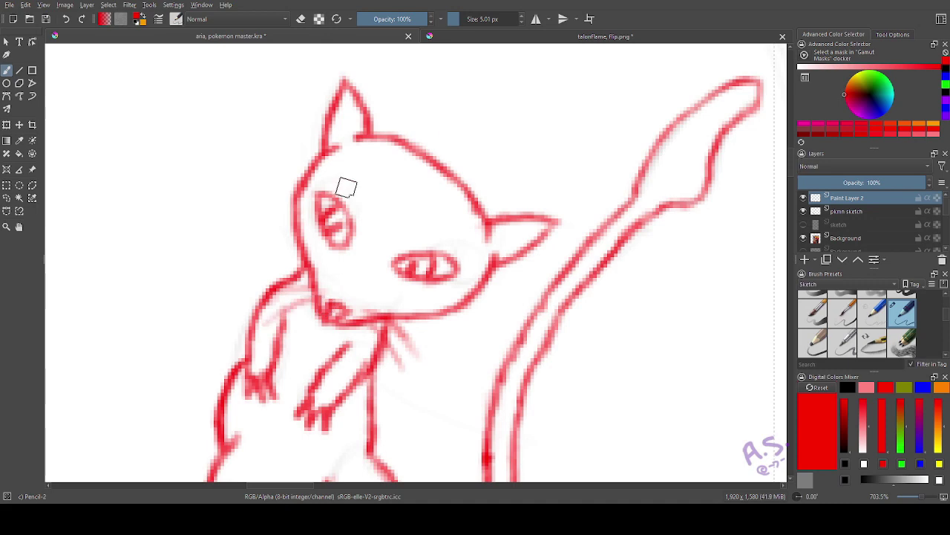
left_click_drag(347, 188, 287, 129)
mouse_move(360, 199)
left_mouse_down()
mouse_move(330, 140)
mouse_move(377, 153)
left_mouse_up()
mouse_move(414, 235)
left_mouse_down()
mouse_move(431, 190)
mouse_move(464, 208)
mouse_move(435, 178)
left_mouse_up()
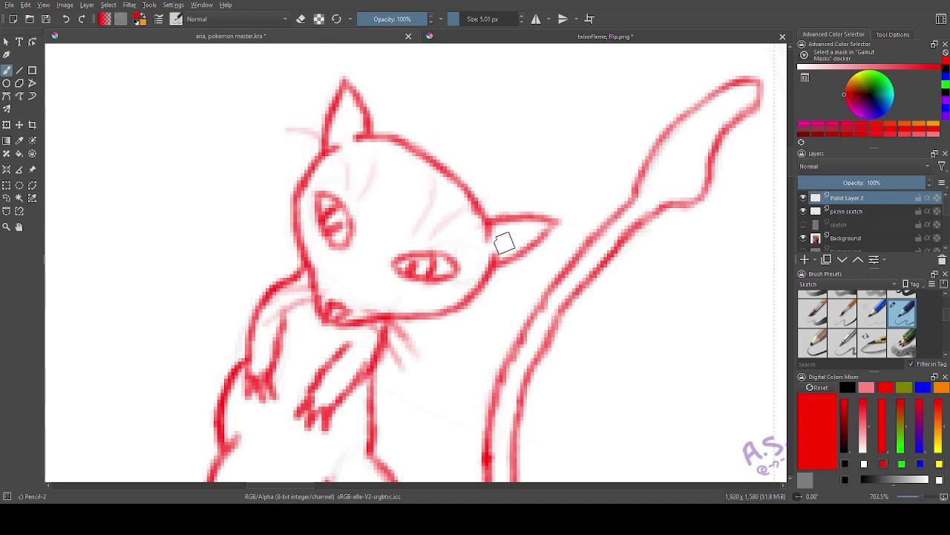
- Draw the inner lines of both of Mew's ears in red
left_click_drag(551, 225, 491, 237)
left_click_drag(347, 95, 352, 135)
left_click_drag(494, 251, 556, 221)
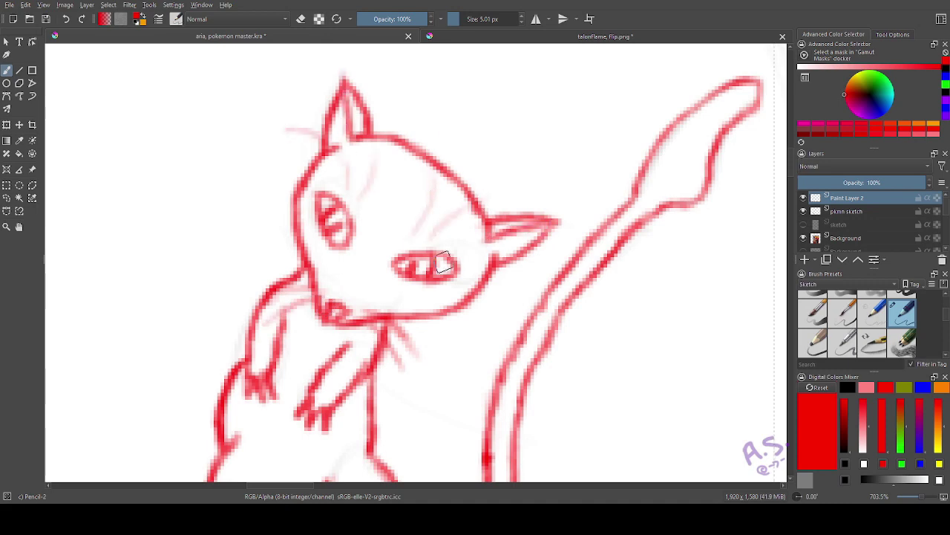
- Switch the brush colour to blue and clear the selection around the Mew drawing
key("minus")
key("minus")
key("minus")
key("minus")
key("minus")
key("minus")
key("minus")
key("minus")
key("minus")
key("minus")
key("minus")
key("minus")
key("minus")
left_click(19, 227)
mouse_move(366, 353)
left_mouse_down()
mouse_move(348, 237)
mouse_move(283, 245)
left_mouse_up()
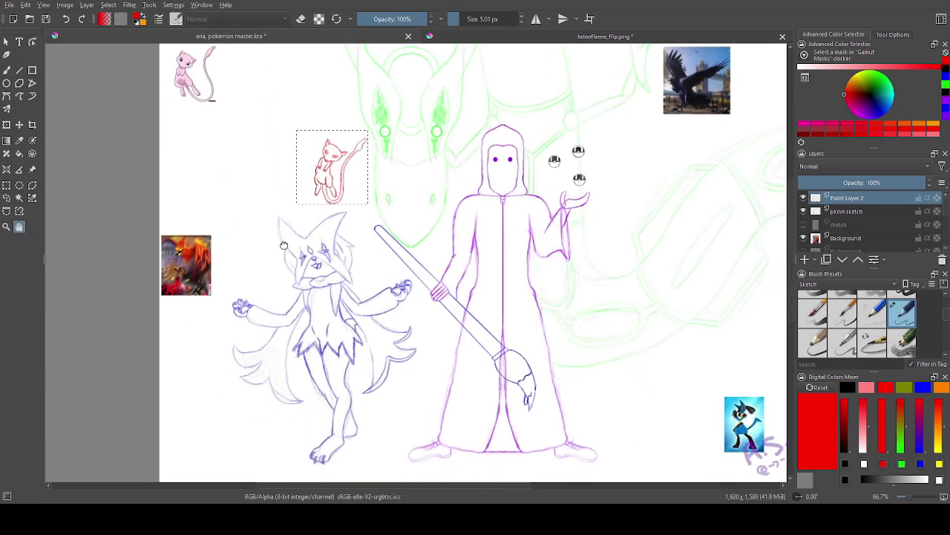
left_click(945, 77)
left_click(6, 185)
left_click(238, 186)
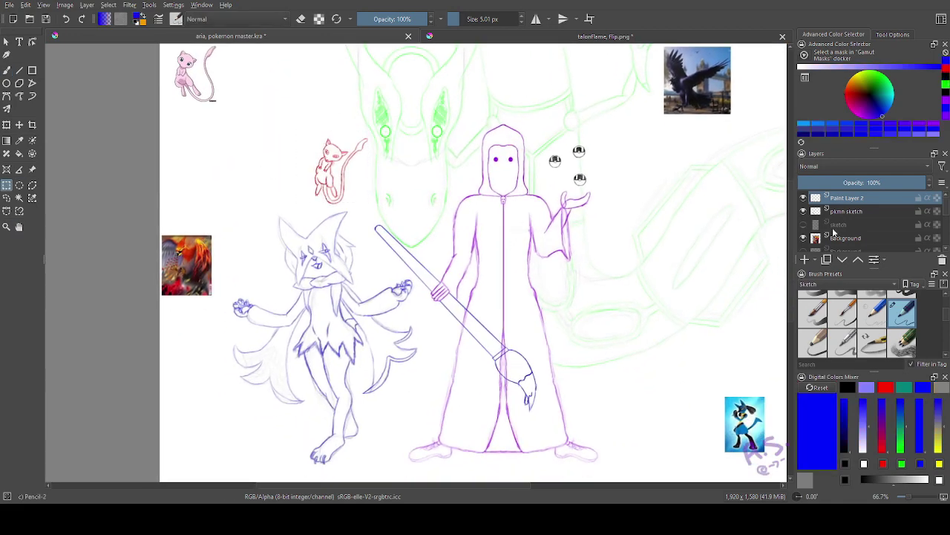
- Show the reference image layer of the green-cloaked cat creature
left_click_drag(947, 211, 946, 228)
left_click(804, 211)
left_click(6, 226)
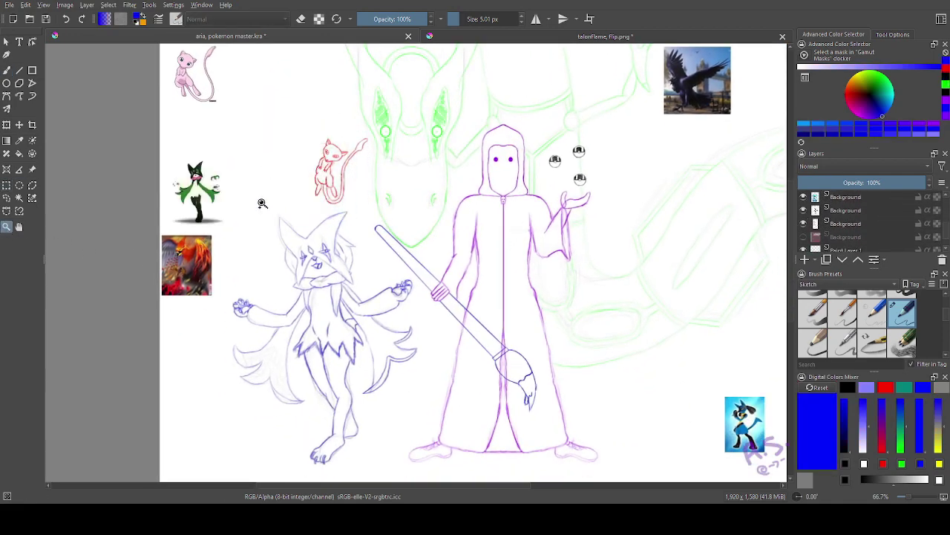
left_click_drag(181, 159, 416, 266)
- Sketch the curved, pronged flower shape in blue above the cat creature's raised paw nearest the robed figure, undoing the last stroke
left_click(18, 226)
left_click_drag(440, 360, 422, 287)
left_click(7, 70)
mouse_move(650, 339)
left_mouse_down()
mouse_move(622, 355)
mouse_move(612, 377)
mouse_move(633, 358)
mouse_move(653, 361)
mouse_move(668, 395)
mouse_move(674, 357)
mouse_move(669, 397)
left_mouse_up()
mouse_move(668, 394)
left_mouse_down()
mouse_move(673, 345)
mouse_move(714, 364)
mouse_move(713, 345)
mouse_move(685, 330)
mouse_move(651, 335)
left_mouse_up()
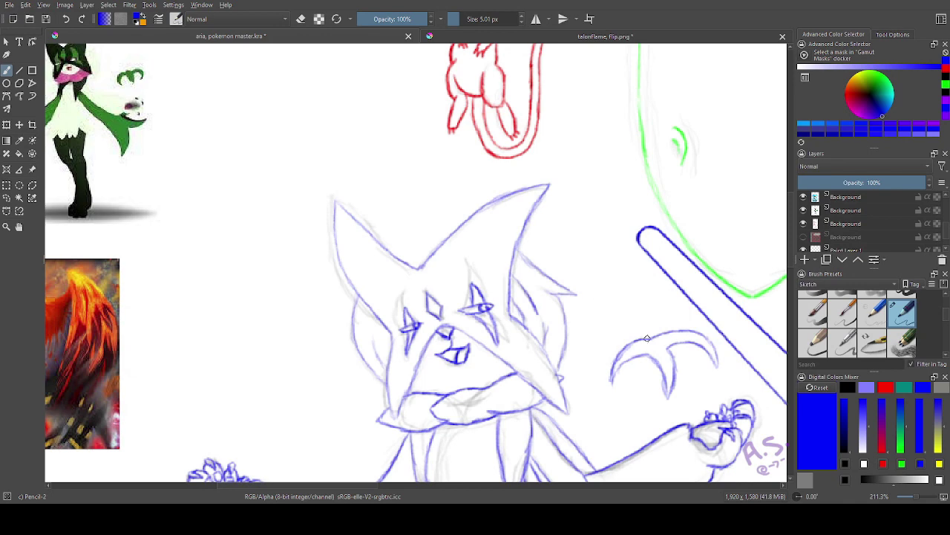
left_click_drag(660, 338, 632, 324)
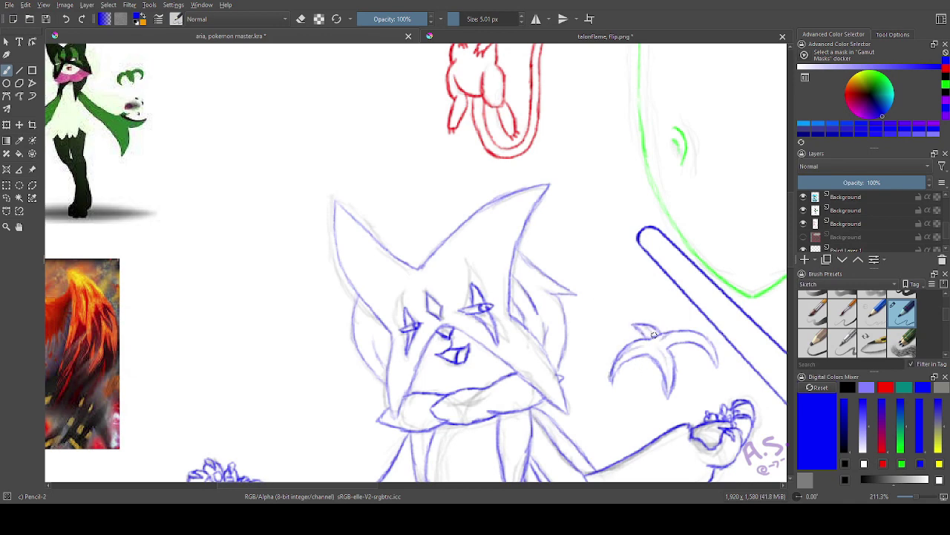
left_click_drag(617, 338, 590, 337)
left_click(64, 22)
- Hide the reference image layers of the green-cloaked cat creature and Mew
key("ctrl+minus")
key("ctrl+minus")
key("ctrl+minus")
key("ctrl+minus")
key("ctrl+minus")
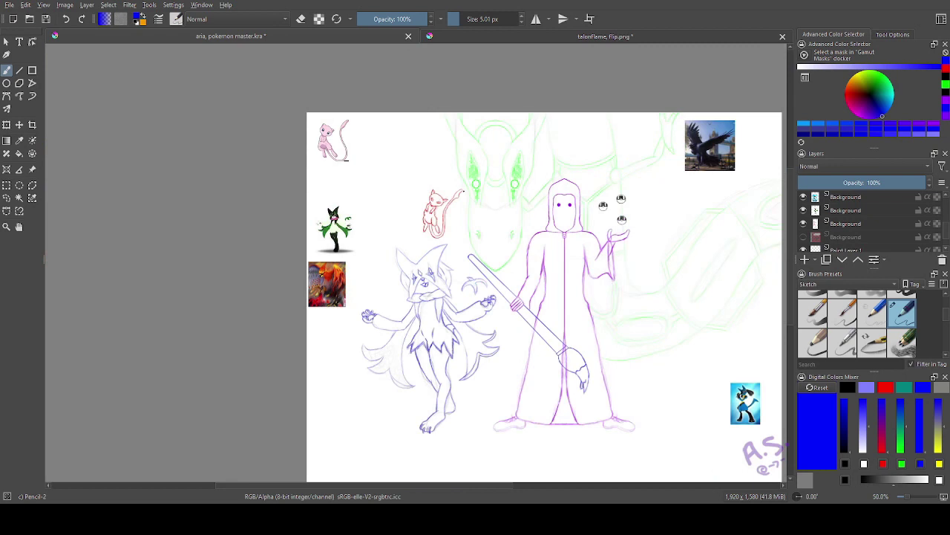
left_click(803, 210)
left_click(19, 227)
left_click_drag(457, 292, 344, 259)
left_click(803, 224)
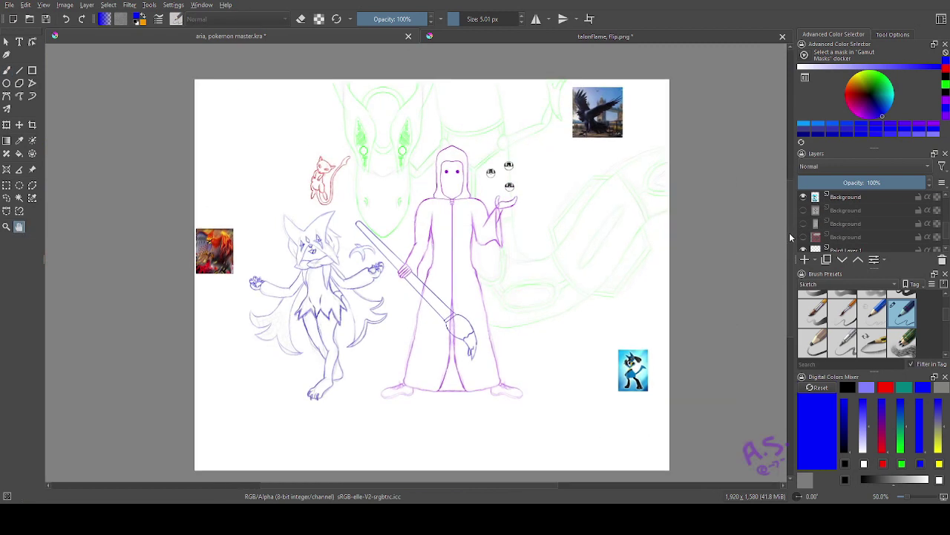
- Move the Talonflame reference picture up into the empty canvas area above the cat creature, beside Mew
mouse_move(946, 226)
left_mouse_down()
mouse_move(948, 243)
mouse_move(948, 233)
left_mouse_up()
left_click(846, 206)
left_click(20, 126)
left_click_drag(232, 209, 317, 84)
- Sketch Talonflame's crested head, body and folded wing in black on the pkmn sketch layer near the canvas's upper corner
left_click(8, 227)
left_click_drag(164, 68, 363, 302)
left_click_drag(947, 232, 946, 224)
left_click(846, 212)
left_click(847, 386)
mouse_move(210, 66)
left_mouse_down()
mouse_move(332, 145)
mouse_move(559, 380)
left_mouse_up()
key("b")
mouse_move(334, 252)
left_mouse_down()
mouse_move(351, 188)
mouse_move(396, 166)
mouse_move(397, 149)
mouse_move(375, 325)
left_mouse_up()
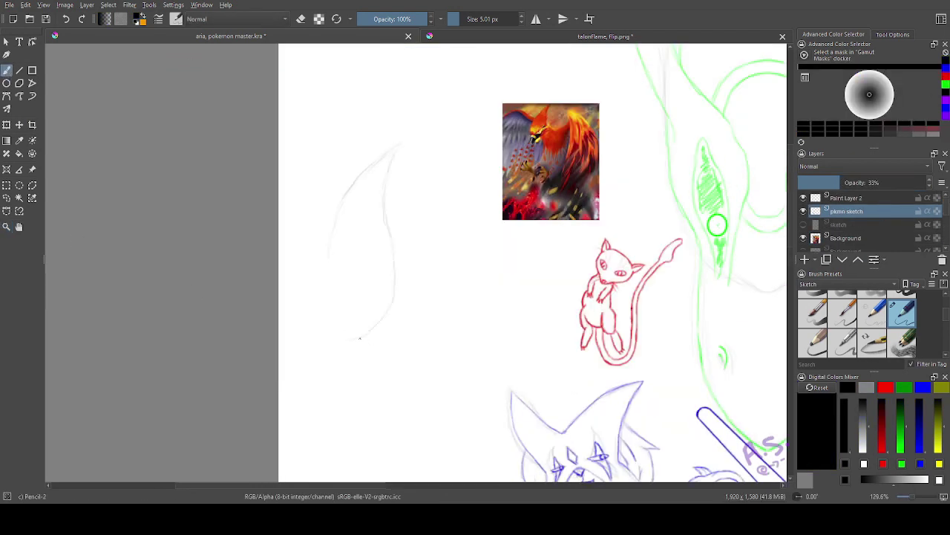
left_click_drag(331, 285, 352, 327)
mouse_move(484, 163)
left_mouse_down()
mouse_move(529, 232)
mouse_move(544, 282)
left_mouse_up()
left_click_drag(354, 337, 363, 369)
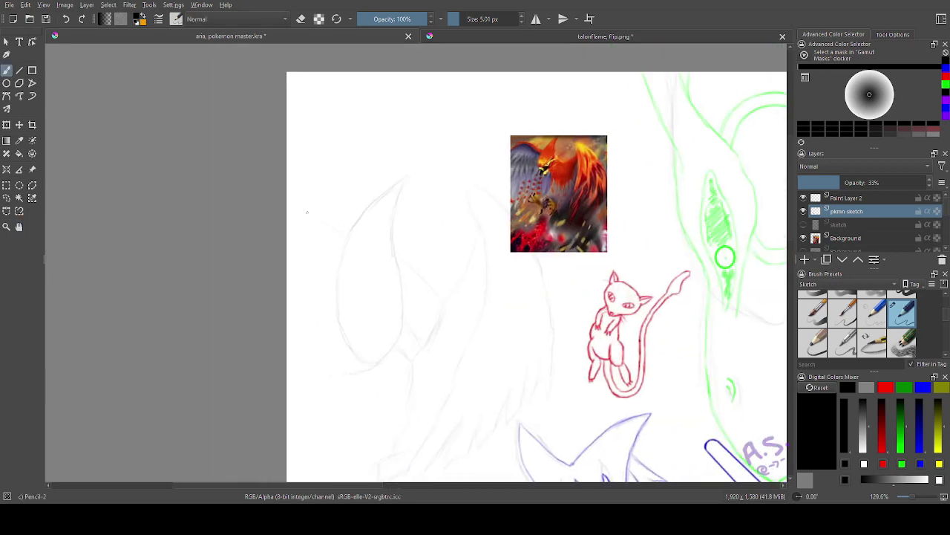
- Move the Talonflame reference picture off the wing sketch onto the Mew area and hide Paint Layer 2
left_click(856, 238)
left_click(19, 124)
mouse_move(557, 193)
left_mouse_down()
mouse_move(487, 325)
mouse_move(610, 349)
left_mouse_up()
left_click(803, 198)
- Sketch Talonflame's belly line and curled toes on the pkmn sketch layer
left_click(19, 227)
left_click_drag(323, 372, 301, 235)
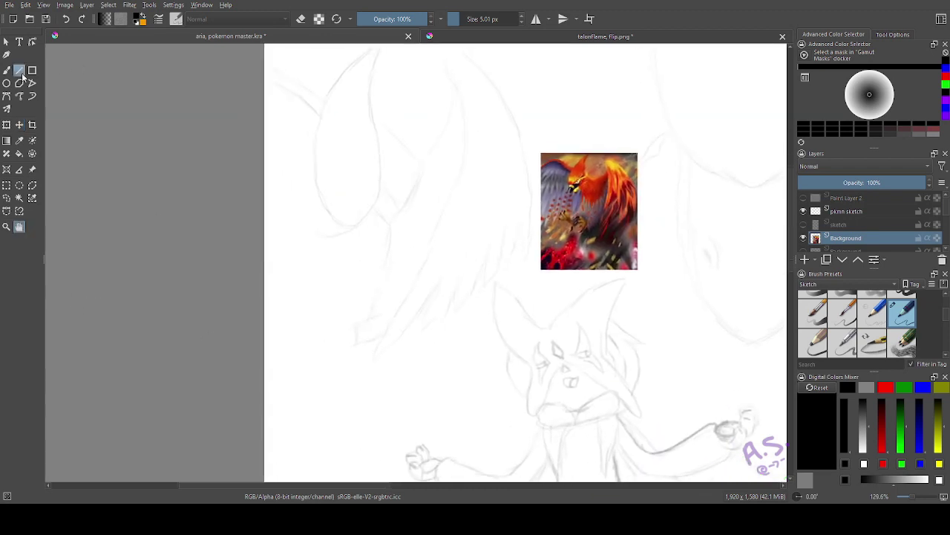
left_click(6, 69)
left_click(846, 211)
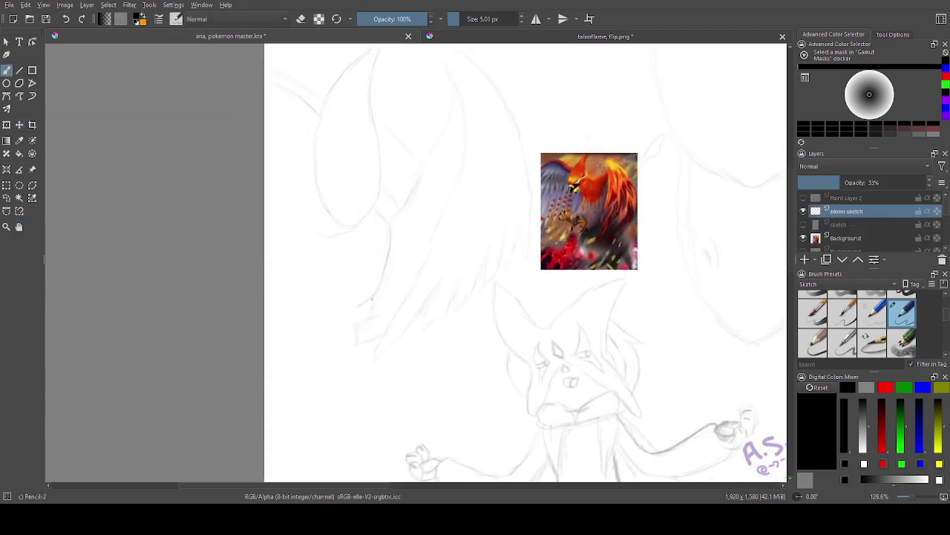
left_click_drag(349, 323, 383, 320)
- Sketch Talonflame's hooked beak and the pointed eye marking with its small pupil
left_click(21, 228)
left_click_drag(324, 186, 305, 222)
left_click(7, 70)
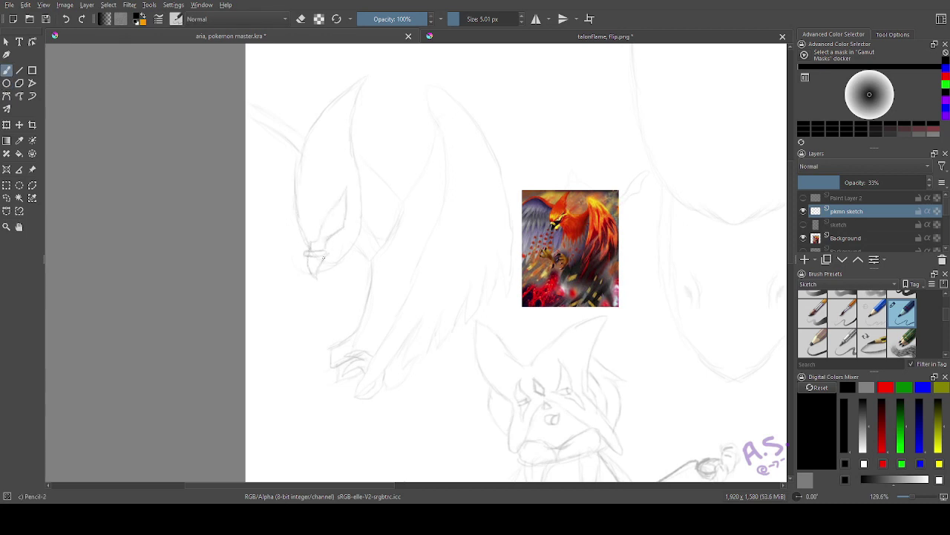
left_click_drag(348, 245, 372, 260)
left_click(7, 227)
left_click_drag(509, 192, 608, 250)
key("ctrl+minus")
key("ctrl+minus")
key("ctrl+minus")
left_click(19, 227)
left_click_drag(67, 284, 442, 275)
key("ctrl+minus")
mouse_move(164, 208)
left_mouse_down()
mouse_move(138, 264)
mouse_move(153, 259)
mouse_move(146, 252)
left_mouse_up()
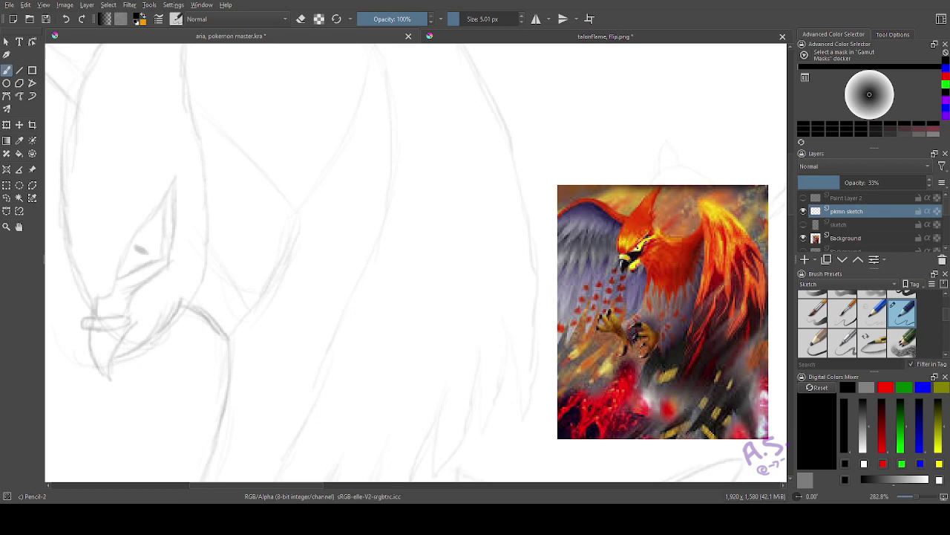
- Hide the Talonflame reference picture and move the bird sketch up to the canvas's upper edge using a polygonal selection
left_click(20, 227)
scroll(435, 197, "down", 3)
left_click_drag(435, 197, 415, 199)
left_click(803, 237)
left_click(6, 185)
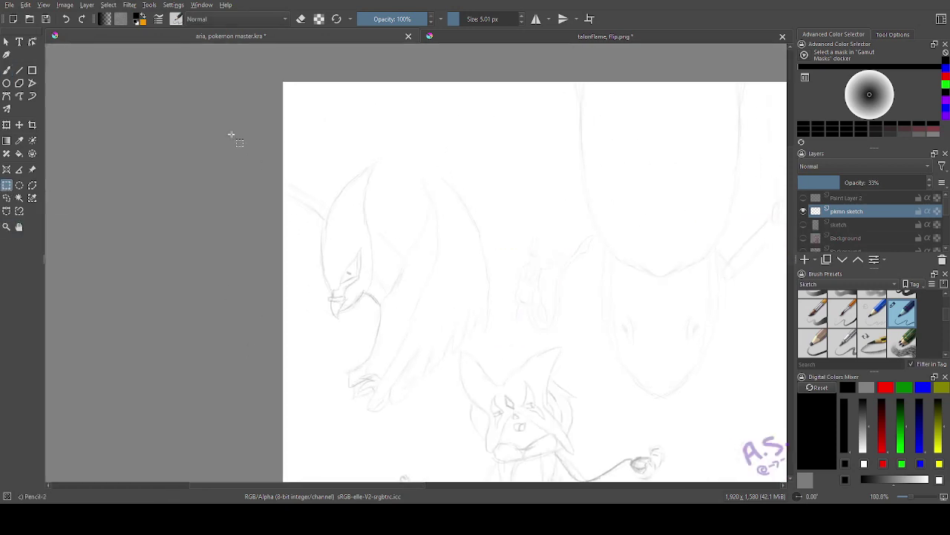
left_click_drag(224, 132, 439, 310)
left_click(274, 357)
left_click(32, 187)
key("j")
left_click(32, 186)
left_click(20, 125)
mouse_move(520, 165)
left_mouse_down()
mouse_move(521, 102)
mouse_move(531, 131)
mouse_move(524, 124)
left_mouse_up()
- Scale the selected bird sketch up slightly and shift it inward from the canvas's side edge
key("minus")
key("minus")
key("minus")
left_click(19, 226)
left_click_drag(311, 357, 242, 324)
left_click(6, 226)
left_click_drag(245, 138, 490, 342)
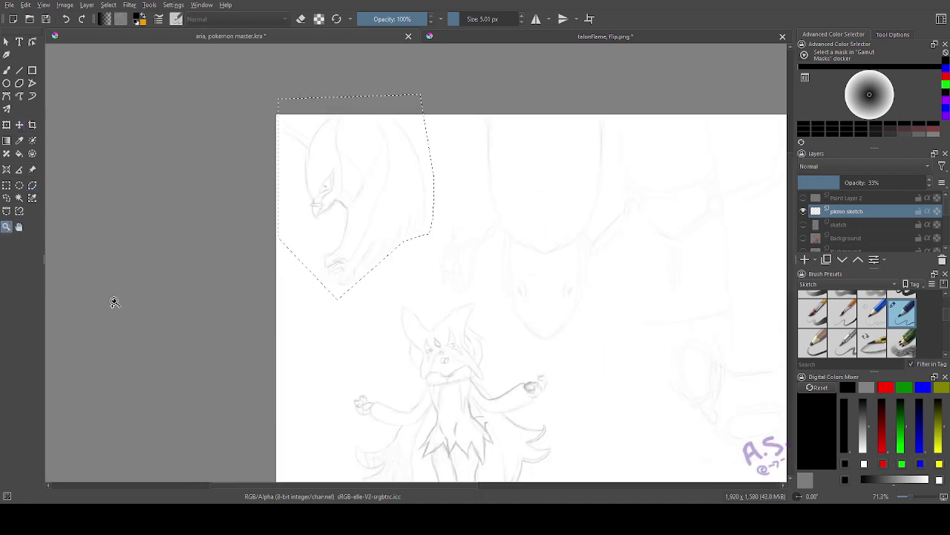
left_click(6, 125)
left_click_drag(278, 301, 251, 331)
left_click(19, 125)
mouse_move(139, 250)
left_mouse_down()
mouse_move(158, 242)
mouse_move(143, 266)
mouse_move(136, 337)
mouse_move(162, 240)
left_mouse_up()
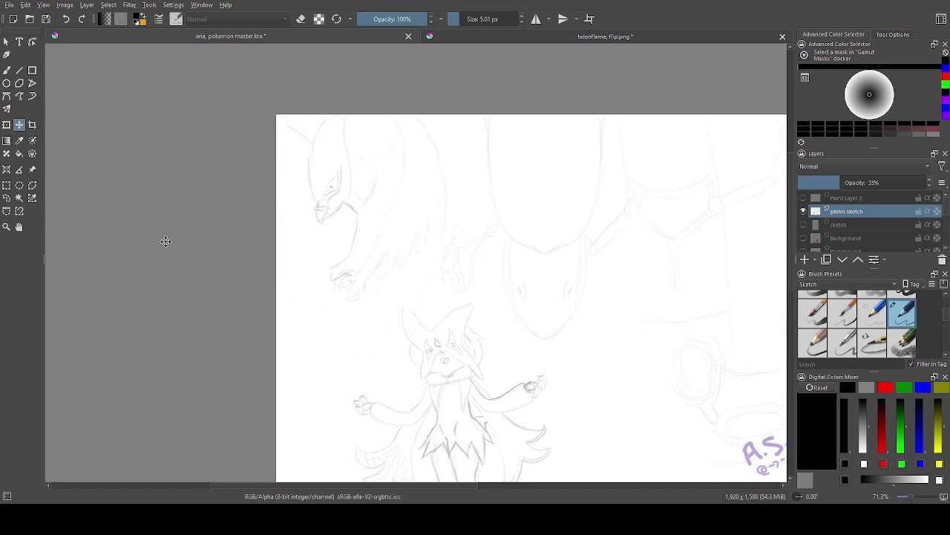
- Enlarge the selected bird sketch further from its lower outer corner and nudge it into place
left_click(7, 125)
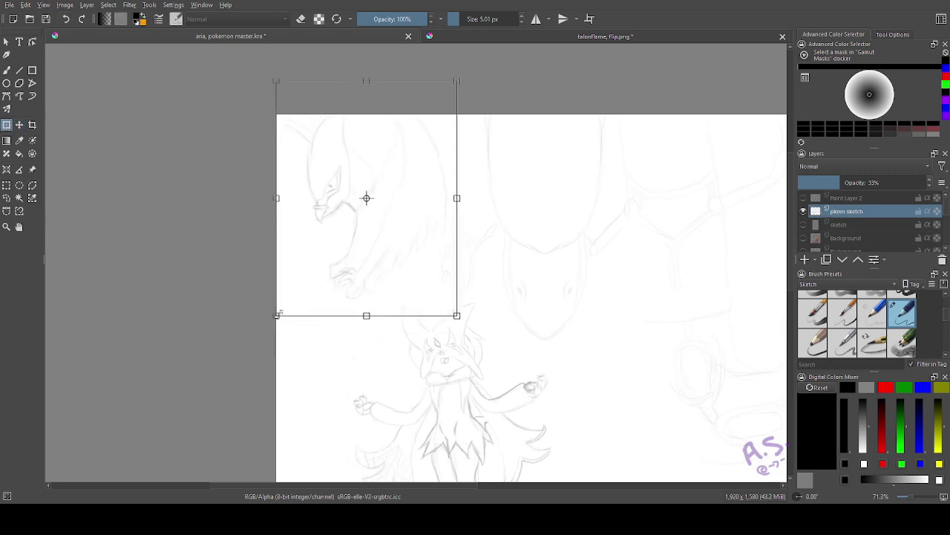
left_click_drag(277, 315, 238, 347)
key("t")
mouse_move(342, 227)
left_mouse_down()
mouse_move(388, 228)
mouse_move(350, 228)
left_mouse_up()
- Show the Talonflame reference picture, clear the selection and move the picture up between the bird's body and Mew
left_click(803, 238)
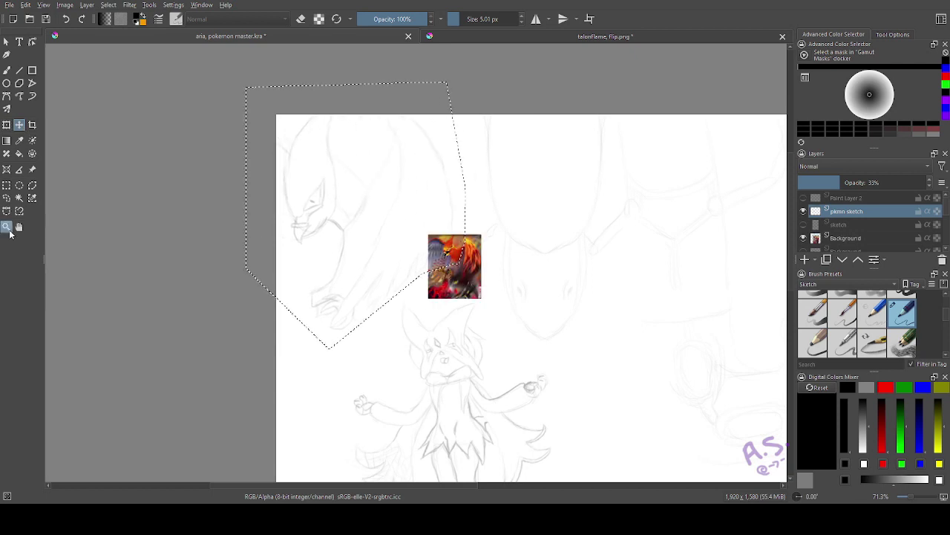
left_click(6, 226)
left_click_drag(216, 190, 469, 389)
left_click(19, 185)
left_click(235, 325)
left_click(19, 125)
left_click(845, 238)
mouse_move(629, 238)
left_mouse_down()
mouse_move(504, 159)
mouse_move(581, 130)
left_mouse_up()
- Sketch Talonflame's raised foot with spread toes in front of the belly, undoing unwanted strokes
key("b")
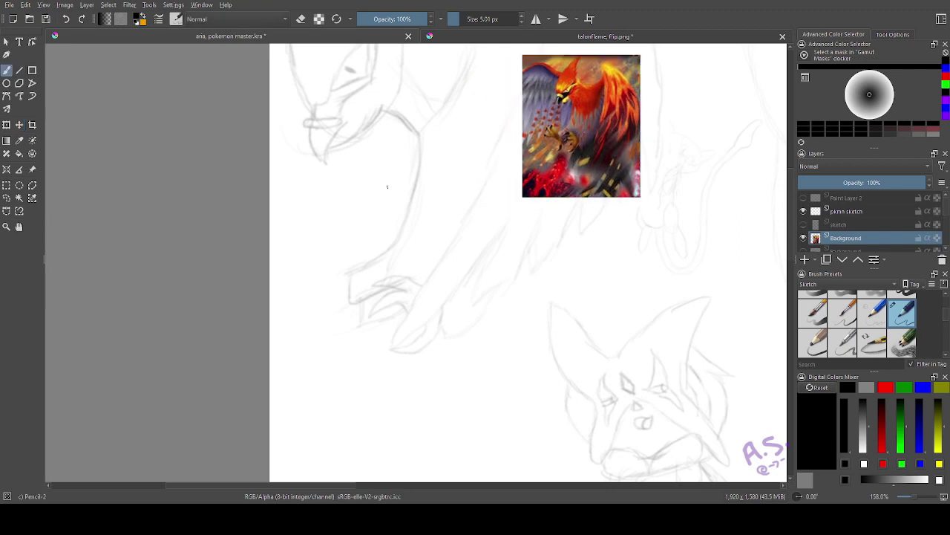
left_click(19, 226)
mouse_move(331, 219)
left_mouse_down()
mouse_move(299, 311)
mouse_move(293, 219)
left_mouse_up()
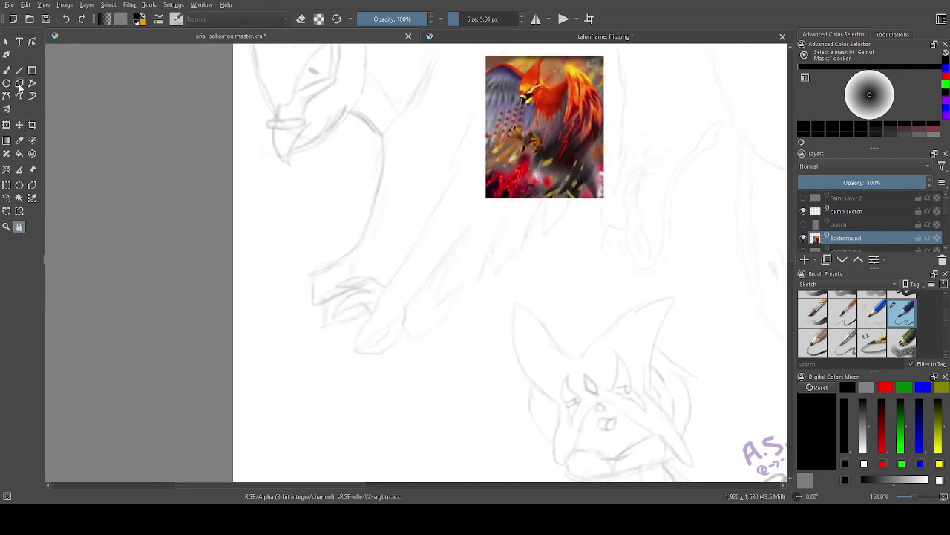
left_click(6, 71)
mouse_move(313, 276)
left_mouse_down()
mouse_move(293, 240)
mouse_move(289, 260)
mouse_move(275, 258)
left_mouse_up()
left_click(66, 20)
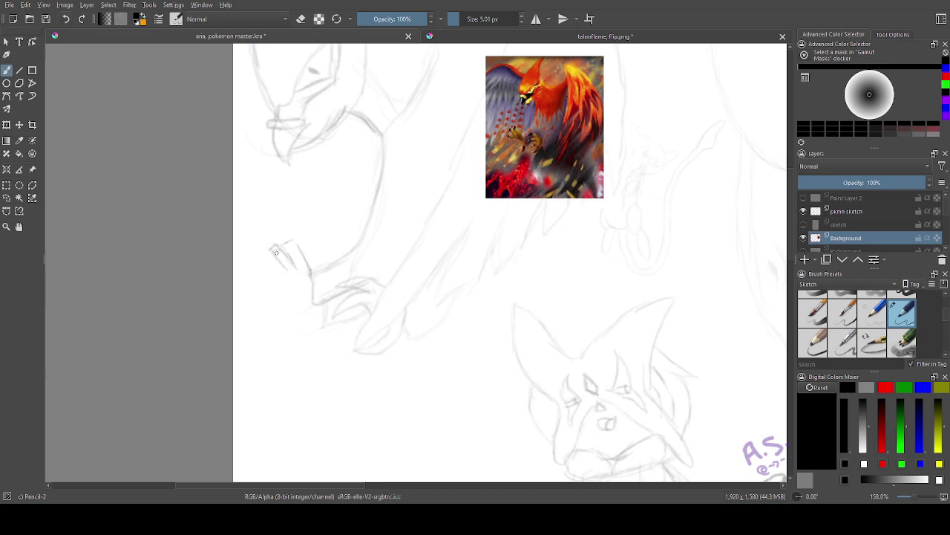
mouse_move(276, 274)
left_mouse_down()
mouse_move(303, 294)
mouse_move(305, 311)
left_mouse_up()
left_click_drag(295, 245, 271, 247)
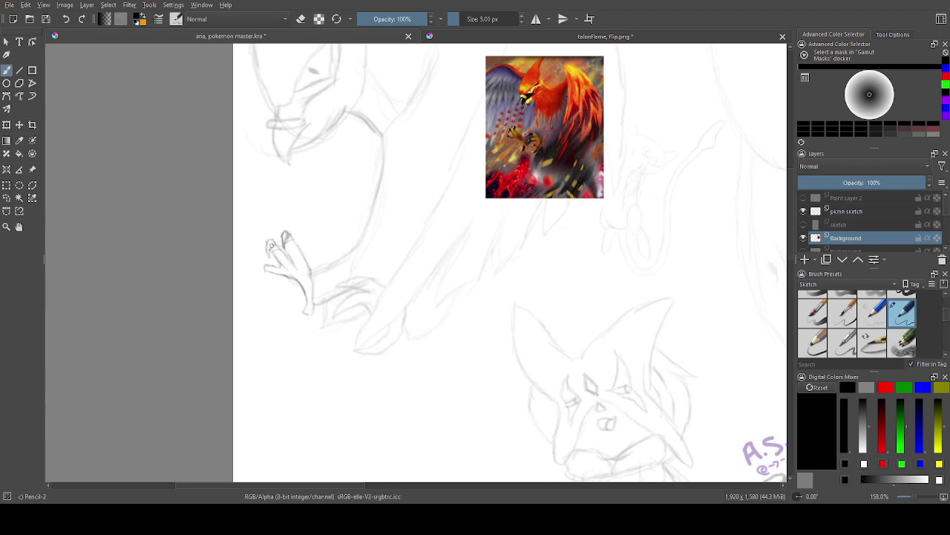
left_click_drag(305, 306, 305, 312)
left_click(66, 20)
- Sketch the dark claws on both feet and three long tail feathers beneath them, erasing a small overlapping line
mouse_move(362, 288)
left_mouse_down()
mouse_move(354, 276)
mouse_move(341, 285)
mouse_move(339, 310)
mouse_move(352, 305)
mouse_move(357, 335)
mouse_move(380, 349)
mouse_move(403, 329)
mouse_move(409, 355)
mouse_move(387, 436)
left_mouse_up()
key("space")
mouse_move(304, 355)
left_mouse_down()
mouse_move(252, 308)
mouse_move(267, 301)
mouse_move(312, 357)
mouse_move(323, 432)
left_mouse_up()
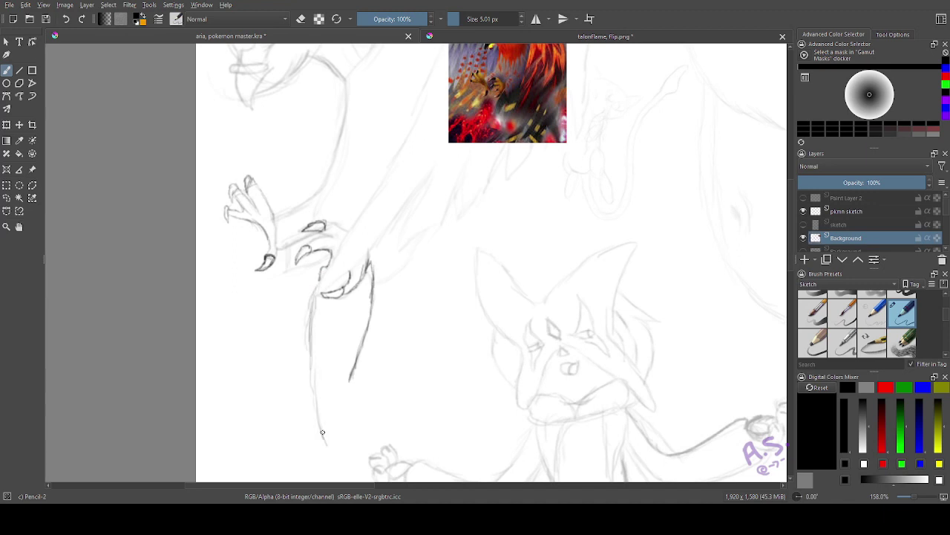
left_click_drag(352, 371, 333, 448)
mouse_move(367, 364)
left_mouse_down()
mouse_move(375, 416)
mouse_move(394, 444)
mouse_move(407, 341)
left_mouse_up()
key("e")
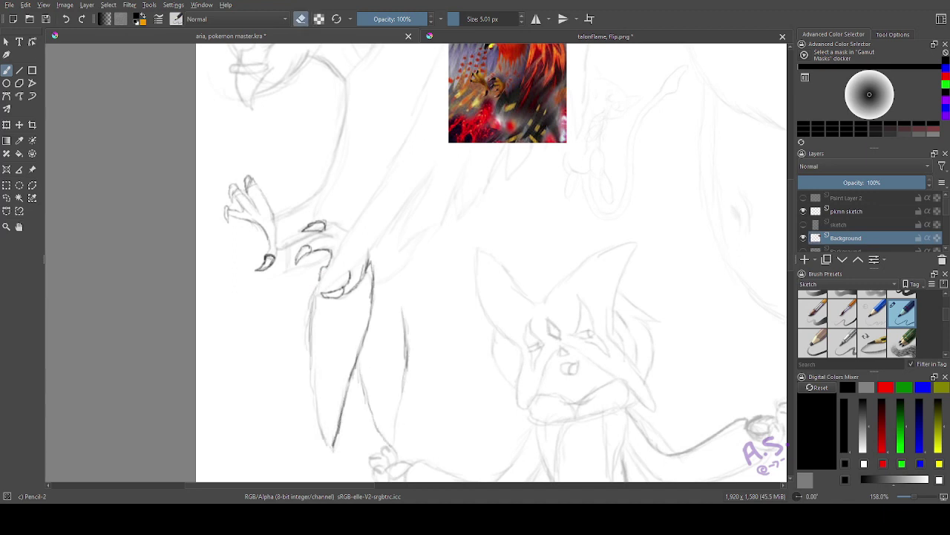
mouse_move(369, 296)
left_mouse_down()
mouse_move(358, 356)
mouse_move(373, 291)
left_mouse_up()
left_click(305, 23)
mouse_move(406, 318)
left_mouse_down()
mouse_move(399, 295)
mouse_move(372, 285)
mouse_move(427, 294)
mouse_move(432, 388)
mouse_move(414, 360)
left_mouse_up()
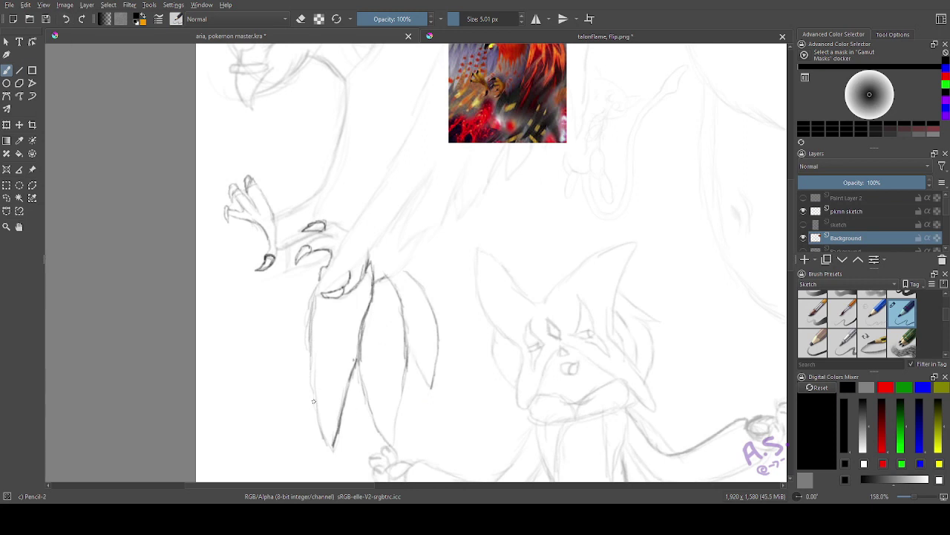
- Draw slanted double bands across the upper and lower parts of the two front tail feathers, undoing a misplaced band
mouse_move(317, 402)
left_mouse_down()
mouse_move(343, 390)
mouse_move(342, 399)
left_mouse_up()
mouse_move(363, 403)
left_mouse_down()
mouse_move(394, 415)
mouse_move(398, 407)
left_mouse_up()
left_click_drag(366, 372, 401, 396)
left_click_drag(363, 365, 401, 385)
left_click_drag(316, 392, 355, 361)
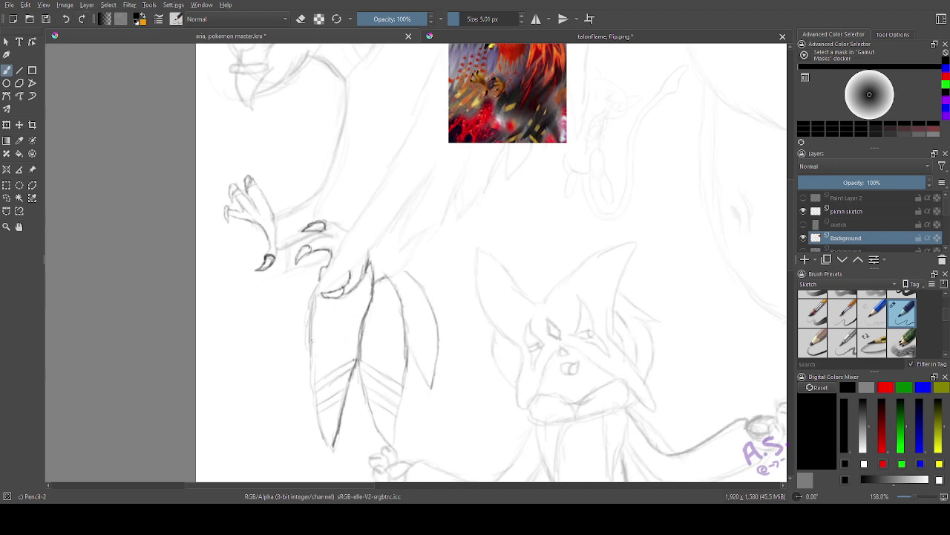
mouse_move(366, 313)
left_mouse_down()
mouse_move(317, 336)
mouse_move(375, 301)
mouse_move(406, 325)
left_mouse_up()
left_click(67, 20)
left_click_drag(375, 286, 404, 306)
left_click_drag(374, 285, 314, 306)
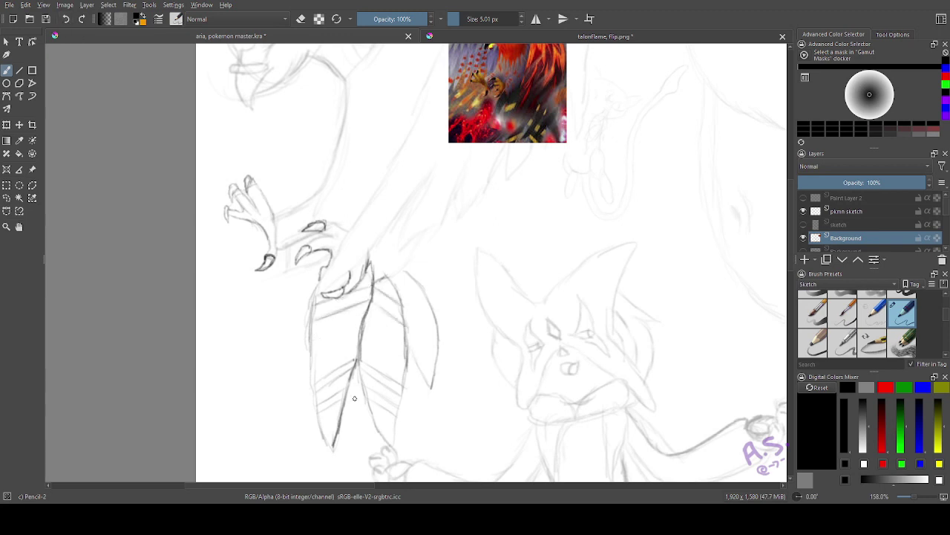
- Shade the three tail feathers with vertical hatching between the bands and at the tips
mouse_move(357, 273)
left_mouse_down()
mouse_move(389, 296)
mouse_move(425, 369)
left_mouse_up()
left_click_drag(421, 306, 434, 376)
mouse_move(393, 278)
left_mouse_down()
mouse_move(426, 309)
mouse_move(392, 365)
left_mouse_up()
left_click_drag(391, 334, 400, 367)
left_click_drag(353, 313, 320, 369)
mouse_move(346, 378)
left_mouse_down()
mouse_move(321, 398)
mouse_move(333, 435)
left_mouse_up()
left_click_drag(340, 402, 333, 427)
left_click_drag(373, 380, 400, 403)
left_click_drag(377, 411, 392, 437)
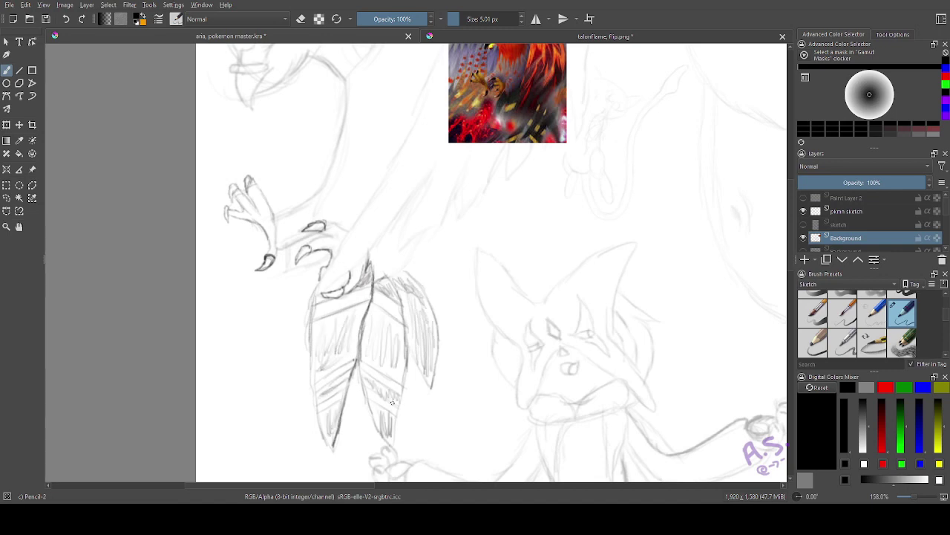
- Sketch the far wing's pointed feathers between Talonflame's face and the canvas's side edge
left_click(20, 227)
mouse_move(278, 123)
left_mouse_down()
mouse_move(319, 404)
mouse_move(325, 237)
mouse_move(403, 257)
left_mouse_up()
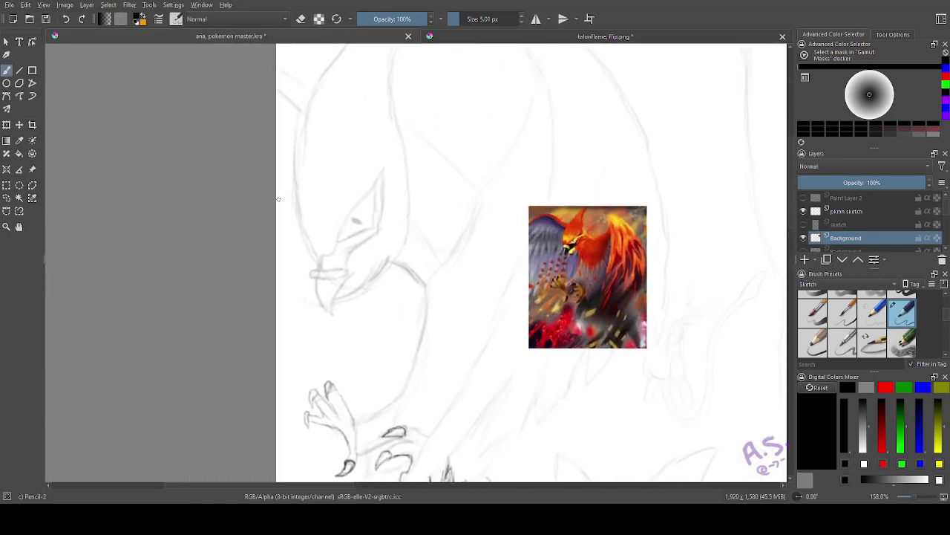
mouse_move(280, 156)
left_mouse_down()
mouse_move(277, 238)
mouse_move(286, 239)
left_mouse_up()
mouse_move(292, 229)
left_mouse_down()
mouse_move(277, 261)
mouse_move(287, 272)
left_mouse_up()
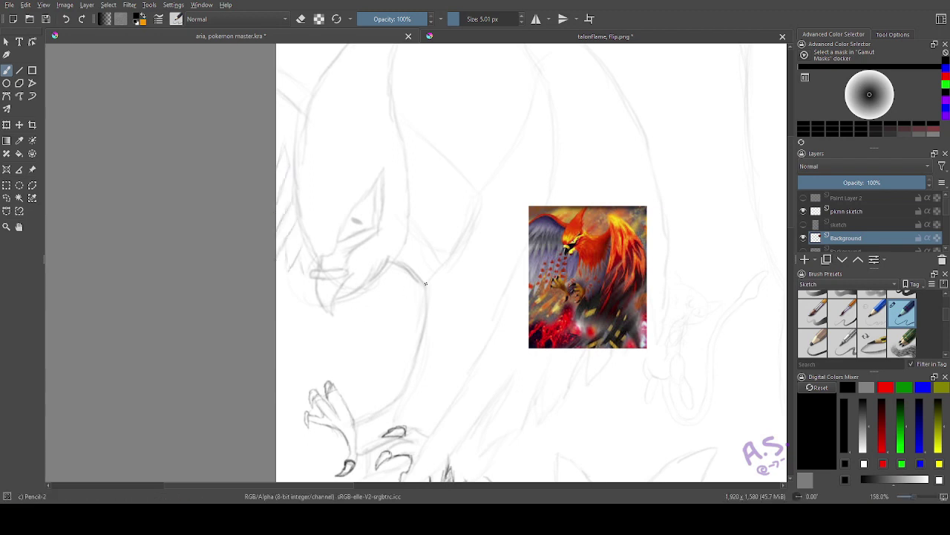
- Sketch a row of pointed feathers from the neck beneath the beak to the canvas edge, undoing faulty strokes
left_click_drag(401, 266, 397, 297)
left_click_drag(398, 267, 379, 297)
mouse_move(380, 273)
left_mouse_down()
mouse_move(339, 308)
mouse_move(367, 271)
mouse_move(405, 287)
mouse_move(380, 309)
left_mouse_up()
mouse_move(410, 291)
left_mouse_down()
mouse_move(385, 340)
mouse_move(421, 305)
mouse_move(405, 341)
left_mouse_up()
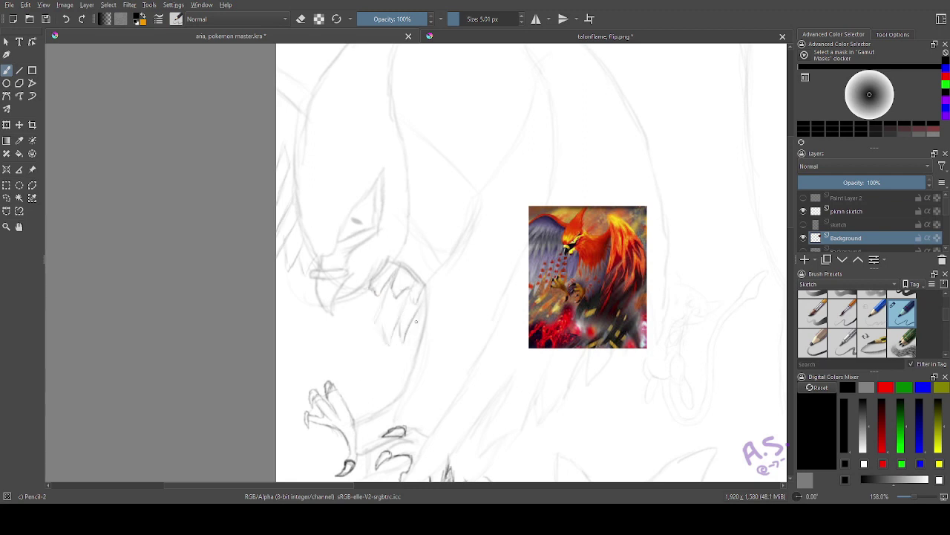
left_click_drag(388, 283, 370, 334)
left_click_drag(374, 319, 363, 352)
left_click_drag(364, 299, 346, 338)
left_click_drag(347, 333, 335, 353)
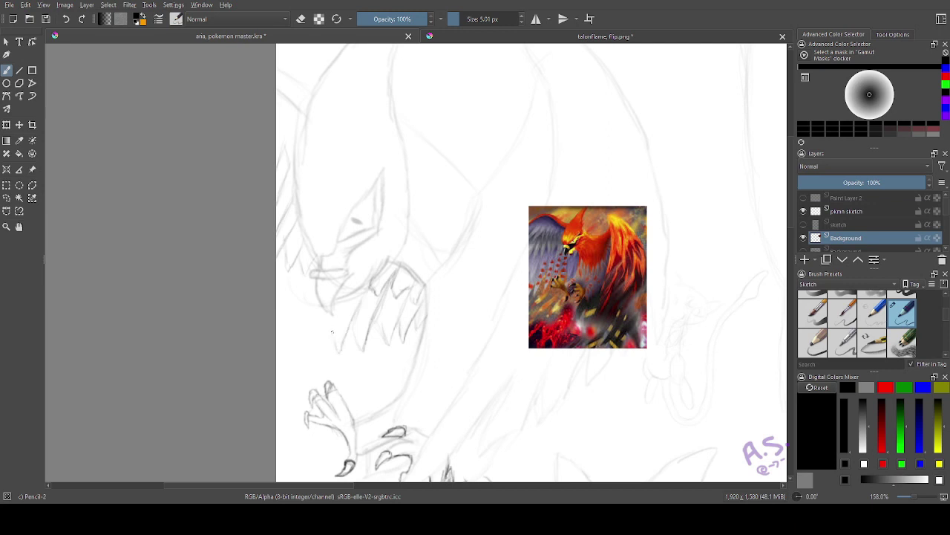
mouse_move(329, 320)
left_mouse_down()
mouse_move(320, 351)
mouse_move(313, 347)
left_mouse_up()
key("ctrl+z")
mouse_move(310, 346)
left_mouse_down()
mouse_move(315, 300)
mouse_move(288, 327)
left_mouse_up()
mouse_move(311, 276)
left_mouse_down()
mouse_move(291, 301)
mouse_move(296, 262)
mouse_move(287, 271)
mouse_move(295, 259)
mouse_move(279, 327)
left_mouse_up()
left_click(68, 21)
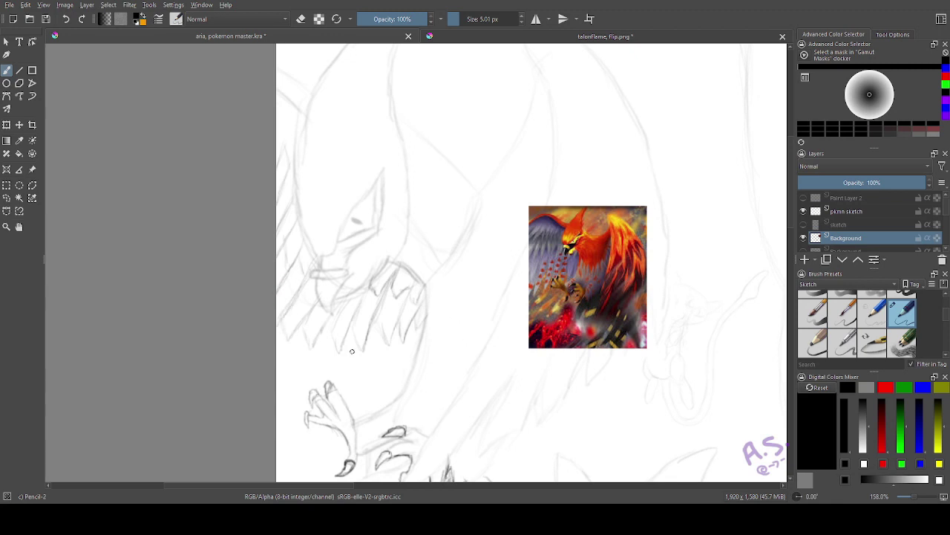
- Sketch a second layer of longer feathers below the first row, reaching down to the raised foot
left_click_drag(402, 339, 411, 365)
left_click_drag(400, 343, 385, 374)
left_click_drag(381, 329, 382, 371)
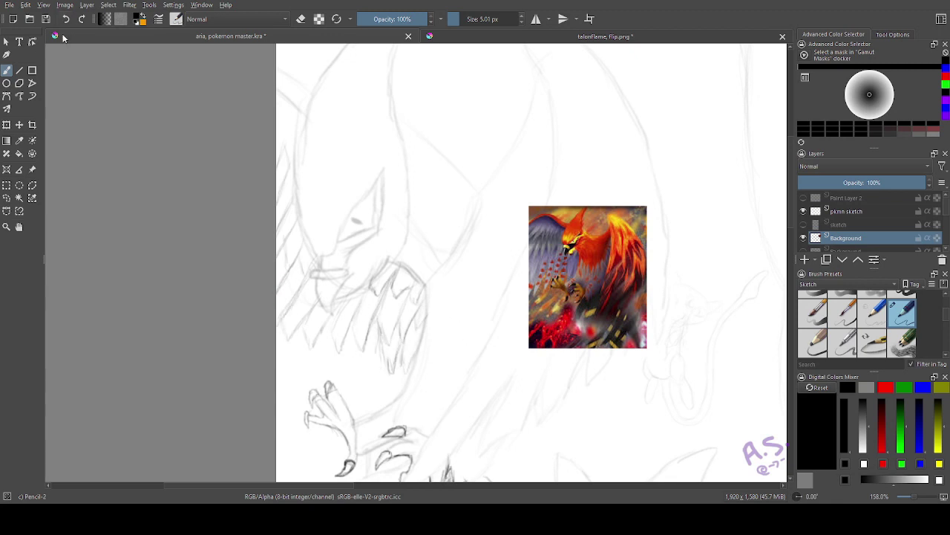
left_click_drag(379, 331, 370, 404)
left_click_drag(364, 359, 369, 409)
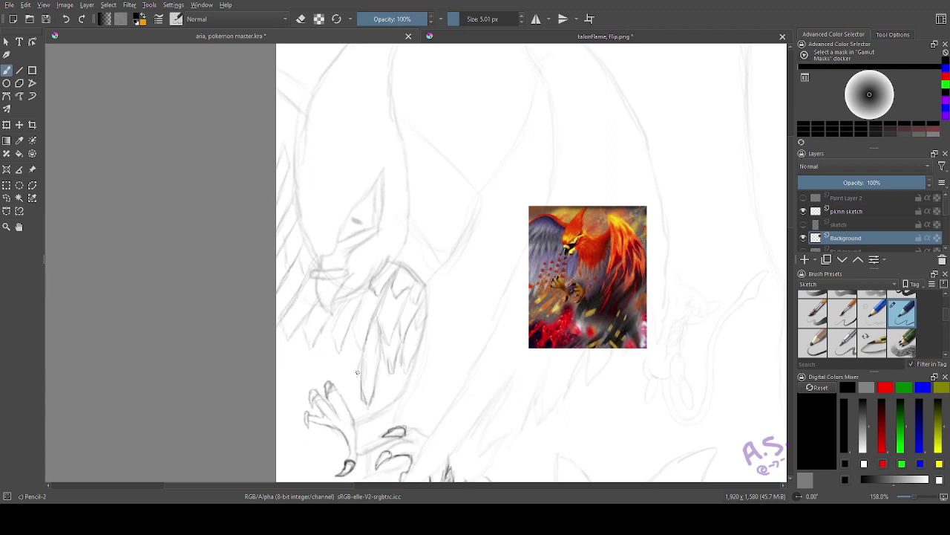
left_click_drag(361, 371, 351, 406)
left_click_drag(354, 316, 338, 383)
left_click_drag(332, 305, 313, 391)
- Extend the long far-wing feathers past the raised foot to the canvas's side edge
left_click(19, 227)
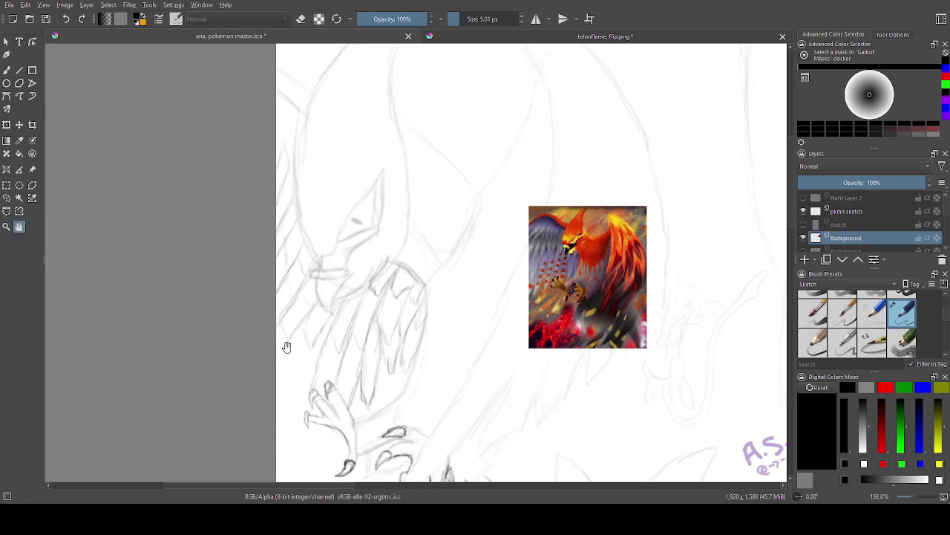
left_click_drag(287, 347, 299, 273)
key("b")
left_click_drag(346, 244, 297, 353)
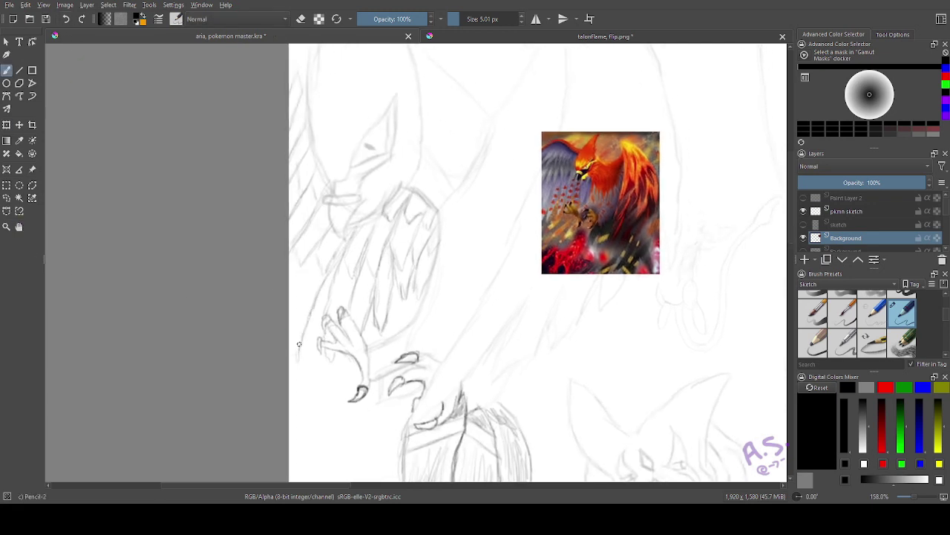
left_click_drag(299, 343, 290, 366)
- Add small notch markings along the long far-wing feathers around the raised foot
left_click_drag(292, 298, 289, 315)
left_click_drag(315, 250, 289, 317)
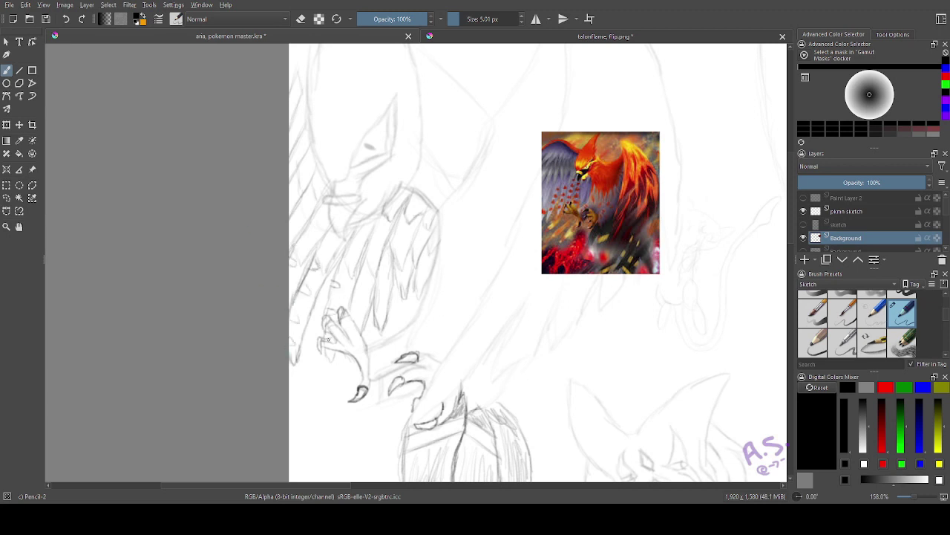
left_click_drag(367, 267, 357, 276)
left_click_drag(363, 291, 357, 295)
mouse_move(381, 264)
left_mouse_down()
mouse_move(357, 138)
mouse_move(357, 147)
left_mouse_up()
mouse_move(471, 308)
left_mouse_down()
mouse_move(471, 323)
mouse_move(481, 290)
left_mouse_up()
- Sketch the upper part of the far wing beside the back of Talonflame's head
left_click(18, 227)
mouse_move(348, 175)
left_mouse_down()
mouse_move(359, 362)
mouse_move(372, 366)
left_mouse_up()
left_click(7, 71)
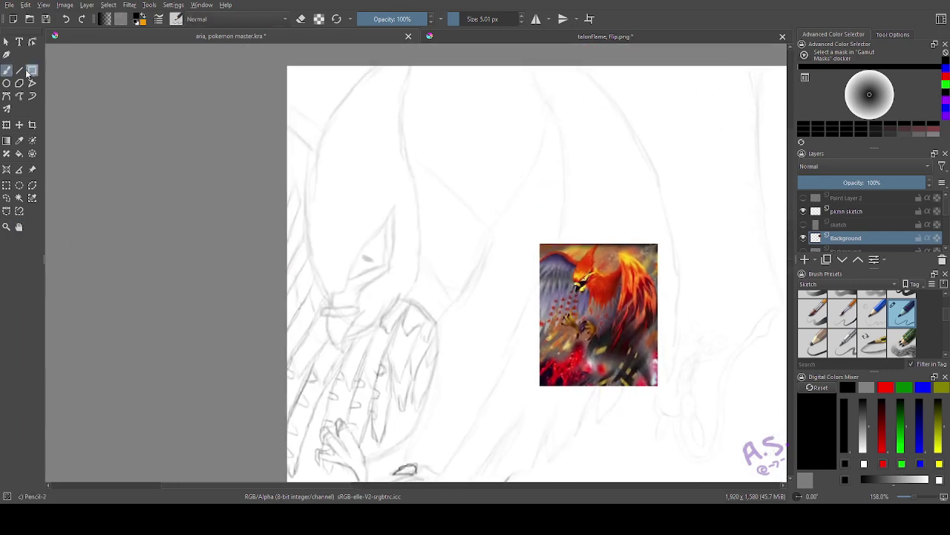
mouse_move(303, 205)
left_mouse_down()
mouse_move(316, 174)
mouse_move(304, 152)
left_mouse_up()
- Select the Talonflame reference picture with a rectangle and move it off the near wing, up towards the large creature's head
left_click_drag(946, 217, 946, 223)
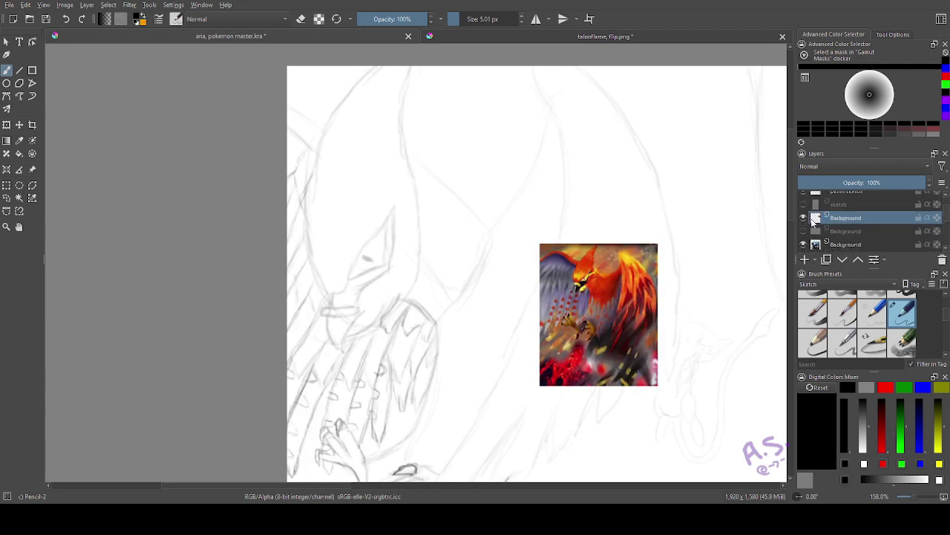
left_click(19, 226)
left_click_drag(476, 310, 276, 222)
left_click(6, 185)
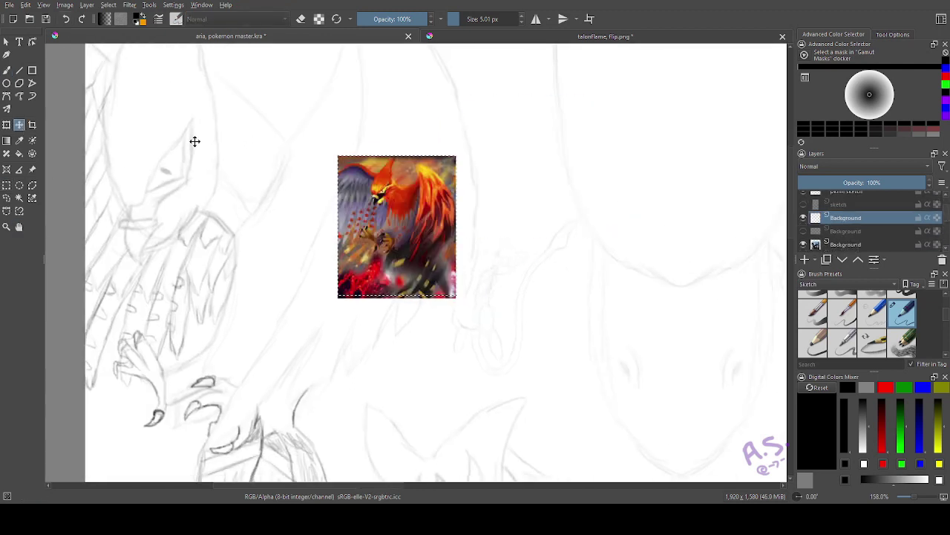
left_click_drag(339, 155, 463, 300)
left_click(19, 125)
left_click_drag(369, 238, 530, 147)
- Make the pkmn sketch layer active with the brush ready and clear the selection
left_click_drag(945, 216, 946, 212)
left_click(846, 211)
left_click(6, 71)
key("ctrl+shift+a")
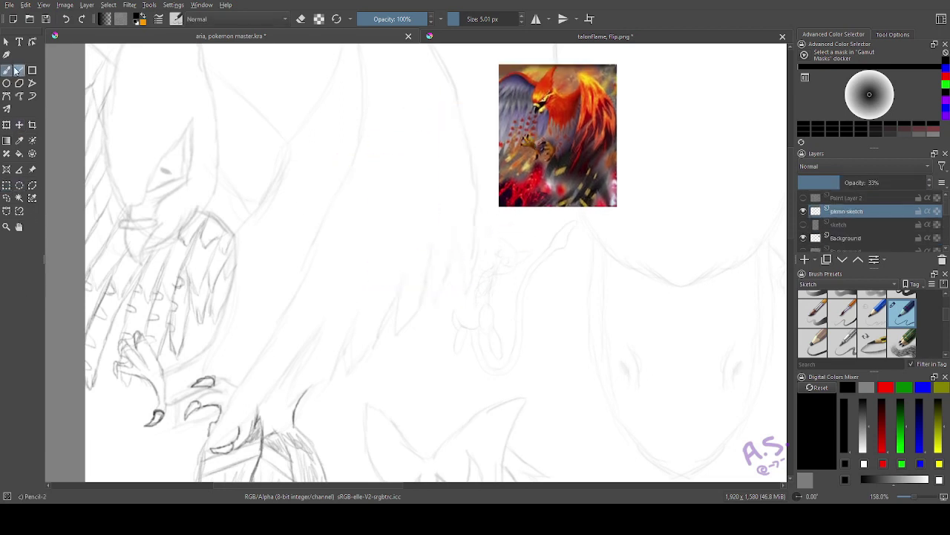
- Darken the jagged lower edge of the near wing's feathers, from the tail up to the wing's outer side
left_click_drag(251, 371, 202, 451)
mouse_move(255, 408)
left_mouse_down()
mouse_move(322, 327)
mouse_move(287, 403)
left_mouse_up()
left_click_drag(288, 403, 400, 286)
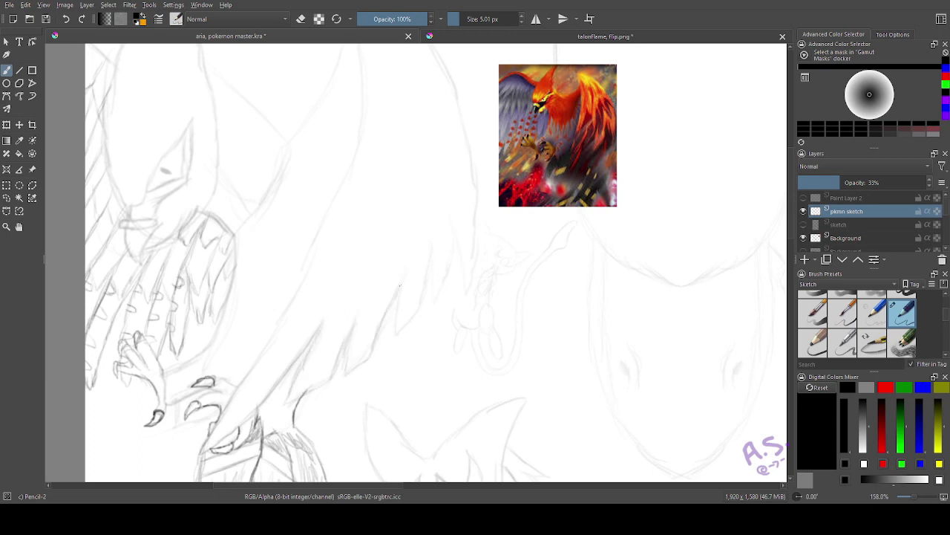
left_click_drag(395, 334, 416, 321)
mouse_move(430, 250)
left_mouse_down()
mouse_move(432, 300)
mouse_move(461, 256)
mouse_move(459, 268)
left_mouse_up()
left_click_drag(475, 232, 471, 194)
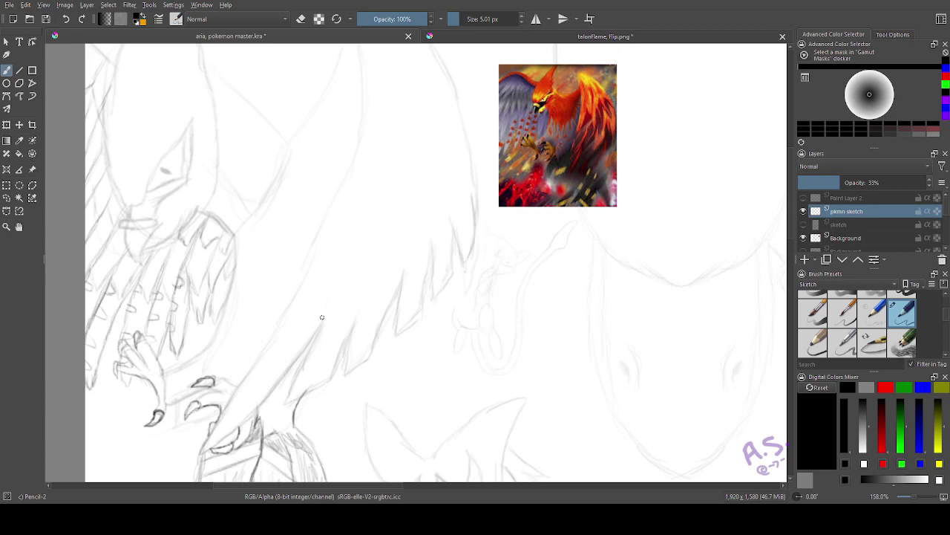
- Extend the dividing lines between the near wing's long feathers upward into the wing
left_click_drag(321, 318, 352, 259)
mouse_move(352, 318)
left_mouse_down()
mouse_move(377, 244)
mouse_move(432, 216)
left_mouse_up()
mouse_move(453, 224)
left_mouse_down()
mouse_move(449, 194)
mouse_move(466, 167)
left_mouse_up()
- Darken the shoulder curve from Talonflame's neck to the near wing and the wing's long inner edge
left_click(20, 226)
mouse_move(286, 200)
left_mouse_down()
mouse_move(318, 269)
mouse_move(311, 277)
left_mouse_up()
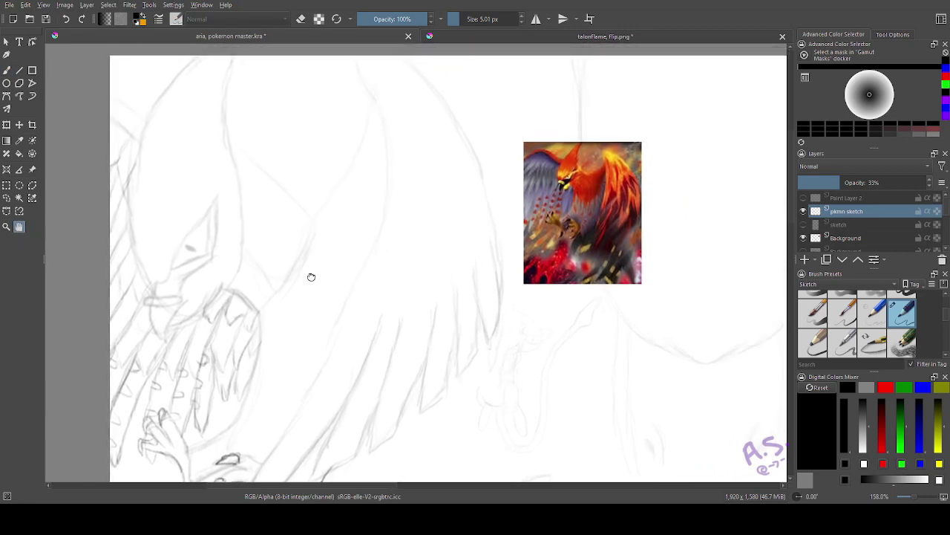
left_click(6, 69)
mouse_move(231, 154)
left_mouse_down()
mouse_move(307, 213)
mouse_move(346, 169)
mouse_move(369, 83)
left_mouse_up()
mouse_move(279, 434)
left_mouse_down()
mouse_move(367, 282)
mouse_move(388, 121)
left_mouse_up()
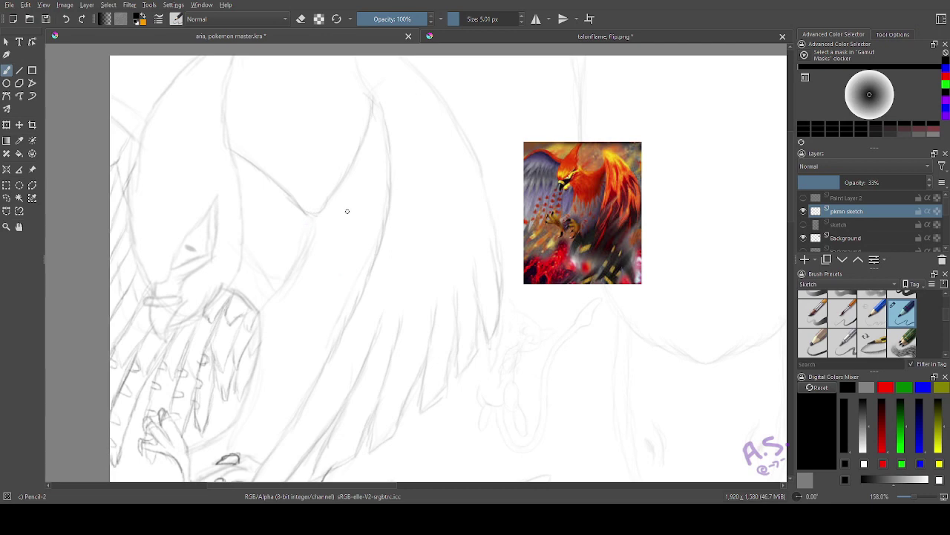
mouse_move(342, 217)
left_mouse_down()
mouse_move(373, 157)
mouse_move(319, 303)
left_mouse_up()
- Undo the last strokes and sketch a jagged lower edge for the chest plumage between the near wing and the neck
left_click(20, 227)
left_click_drag(416, 297, 360, 235)
left_click(8, 72)
left_click(64, 23)
left_click(64, 23)
left_click(66, 23)
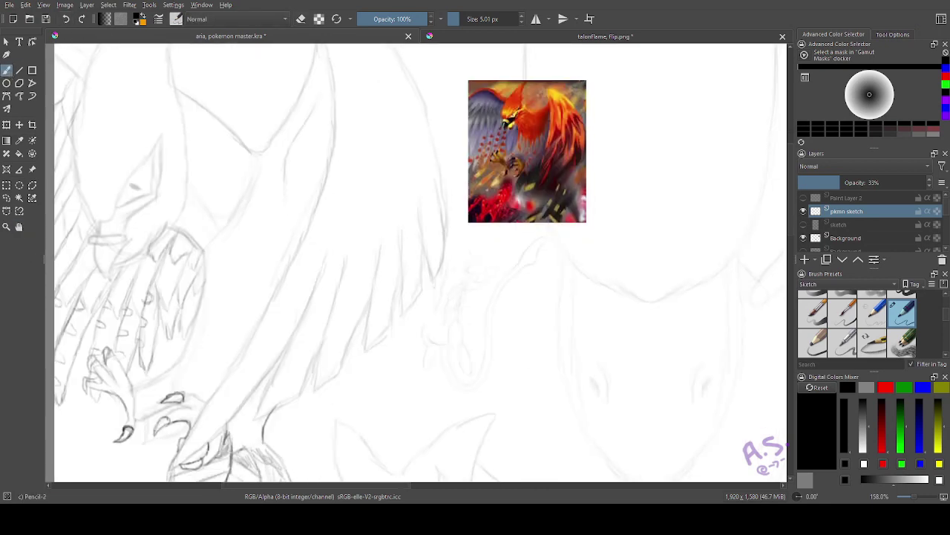
mouse_move(285, 194)
left_mouse_down()
mouse_move(284, 223)
mouse_move(266, 247)
mouse_move(232, 264)
mouse_move(211, 258)
left_mouse_up()
- Add small leaf-shaped markings on the belly and short plumage marks along the raised leg
left_click_drag(224, 323, 217, 342)
left_click_drag(250, 301, 238, 315)
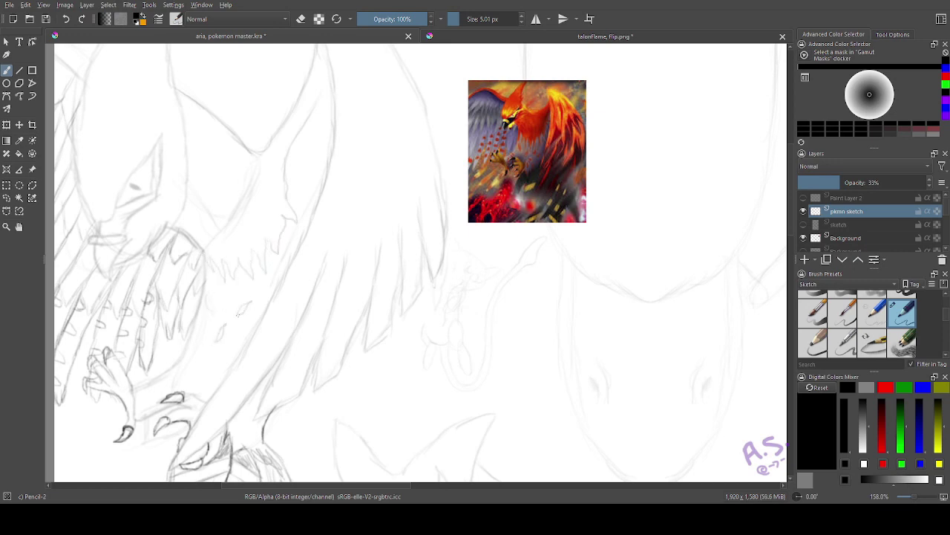
left_click_drag(148, 383, 152, 395)
left_click_drag(160, 380, 166, 389)
left_click_drag(230, 432, 232, 438)
- Add more small diamond-shaped markings across the belly beside the near wing
left_click(20, 227)
left_click_drag(185, 348, 216, 326)
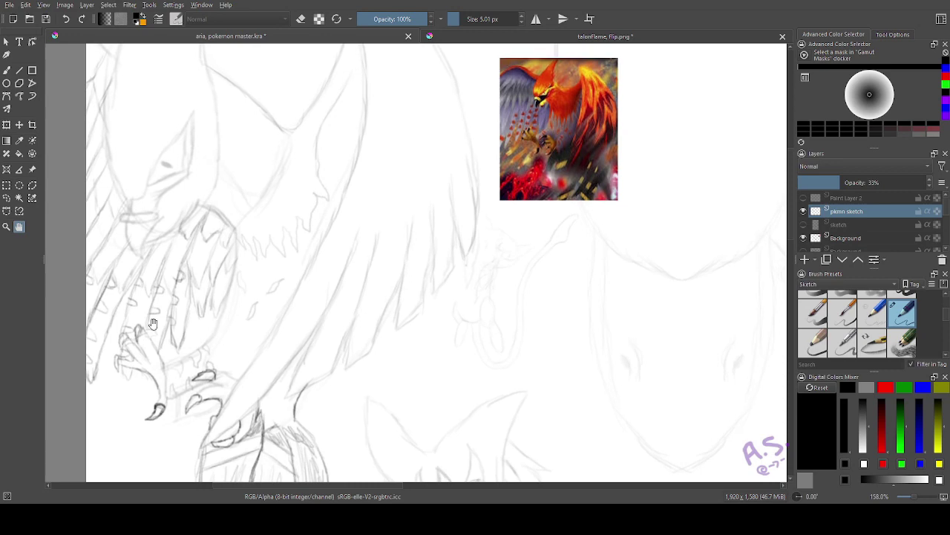
key("b")
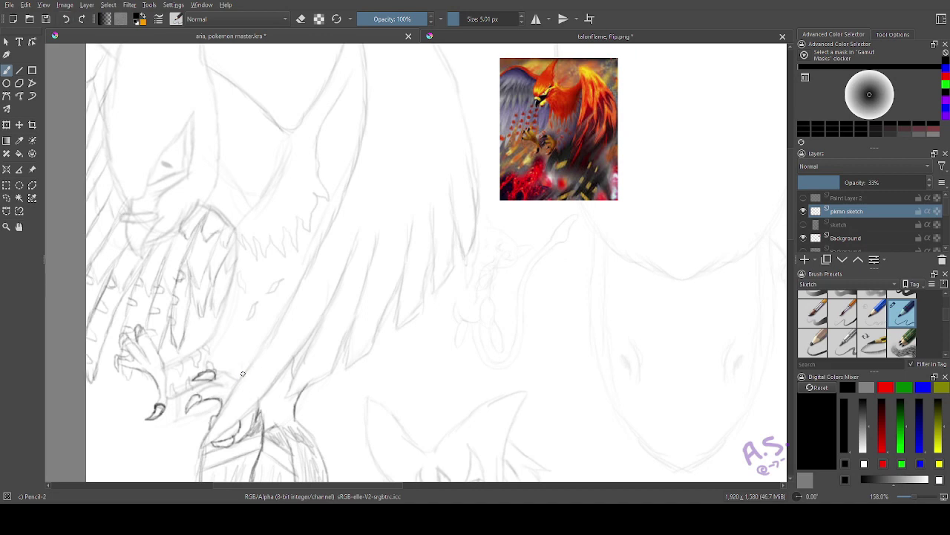
left_click_drag(264, 344, 298, 290)
left_click(19, 226)
left_click_drag(85, 171, 114, 221)
left_click(7, 71)
mouse_move(261, 393)
left_mouse_down()
mouse_move(254, 403)
mouse_move(267, 391)
mouse_move(254, 382)
mouse_move(288, 370)
left_mouse_up()
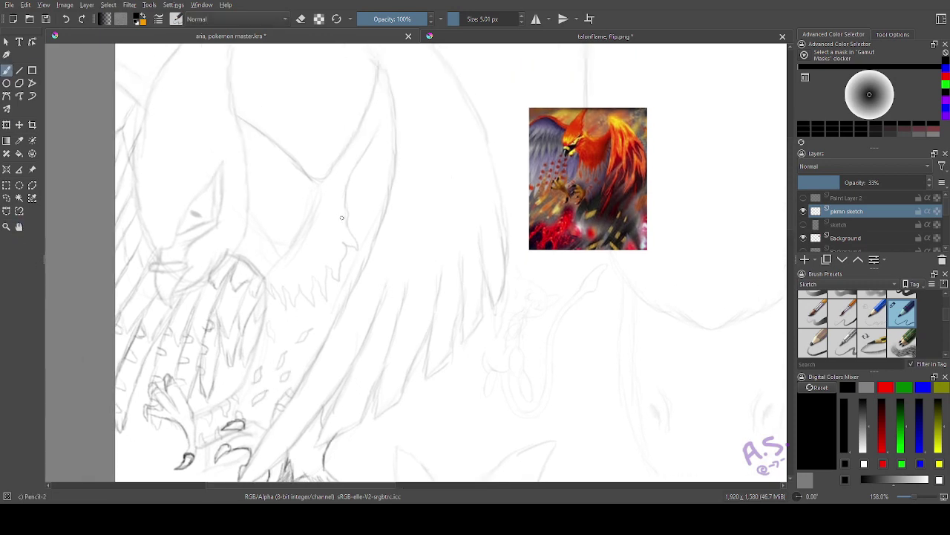
- Sketch small angular feathers between the chest and the near wing's inner edge, and darken the wing's outer edge
left_click_drag(347, 218, 363, 228)
mouse_move(364, 180)
left_mouse_down()
mouse_move(380, 165)
mouse_move(384, 121)
mouse_move(395, 166)
left_mouse_up()
left_click(66, 20)
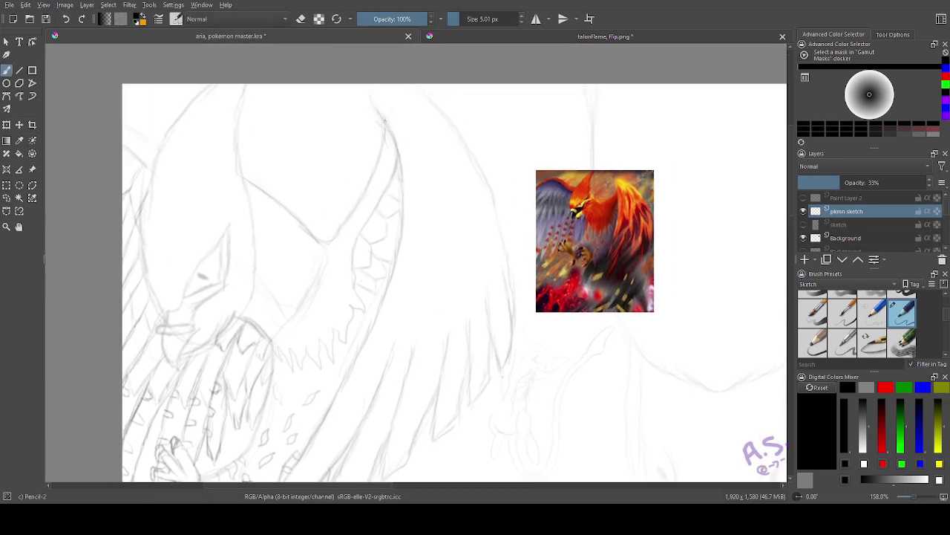
mouse_move(513, 320)
left_mouse_down()
mouse_move(508, 260)
mouse_move(469, 145)
mouse_move(413, 84)
left_mouse_up()
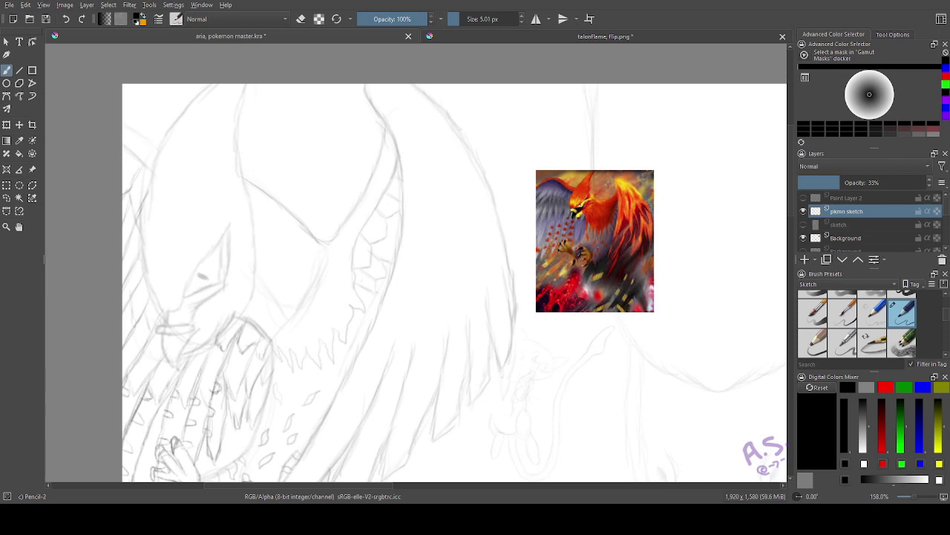
- Extend the long feathers in the middle of the near wing upward and mark the layer boundary across them
left_click_drag(406, 312, 416, 248)
mouse_move(410, 354)
left_mouse_down()
mouse_move(434, 268)
mouse_move(454, 285)
left_mouse_up()
left_click_drag(453, 339, 473, 277)
left_click_drag(472, 327, 488, 299)
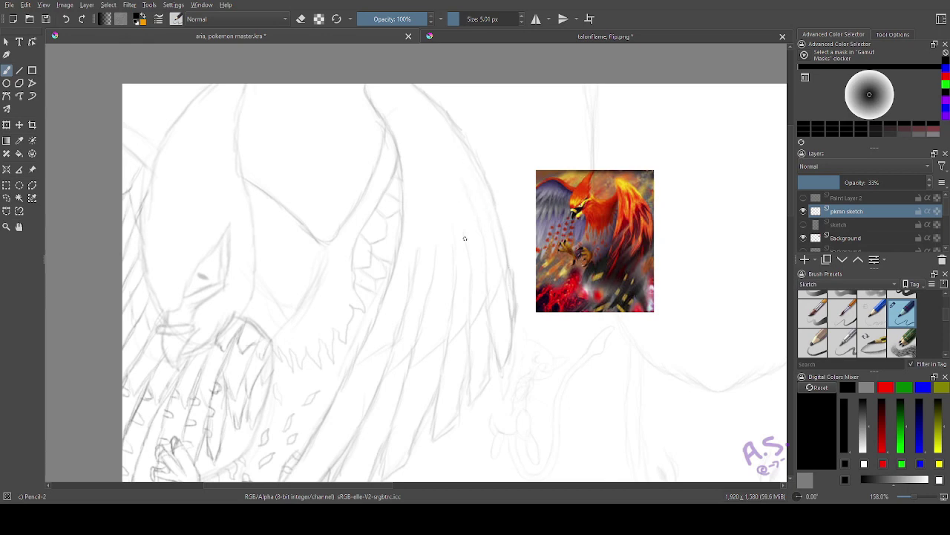
- Sketch the overlapping layers of shorter pointed feathers on the upper part of the near wing
mouse_move(399, 269)
left_mouse_down()
mouse_move(424, 250)
mouse_move(421, 186)
left_mouse_up()
left_click_drag(428, 262, 437, 178)
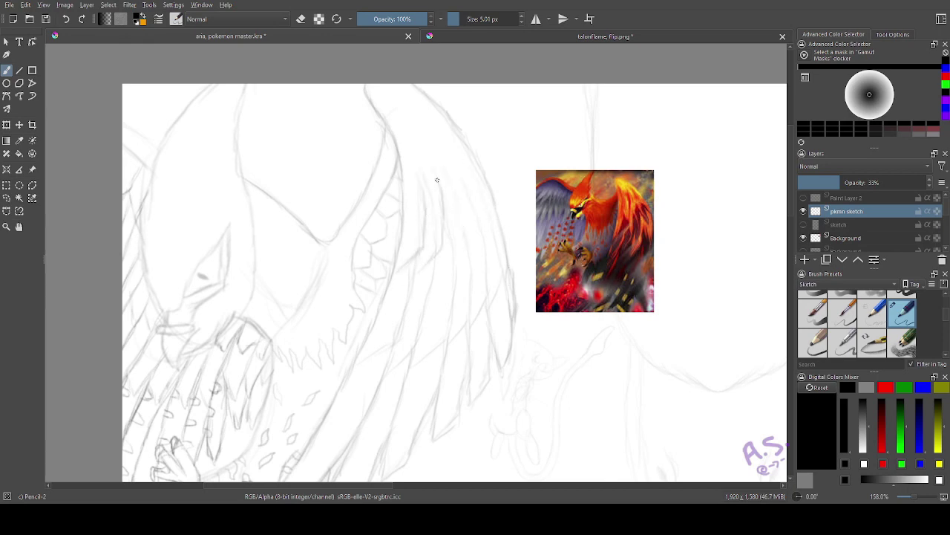
left_click_drag(452, 264, 465, 229)
left_click(67, 22)
mouse_move(451, 264)
left_mouse_down()
mouse_move(468, 235)
mouse_move(461, 175)
mouse_move(485, 252)
left_mouse_up()
left_click_drag(488, 253, 496, 209)
left_click_drag(452, 155, 437, 133)
mouse_move(435, 166)
left_mouse_down()
mouse_move(427, 148)
mouse_move(421, 190)
left_mouse_up()
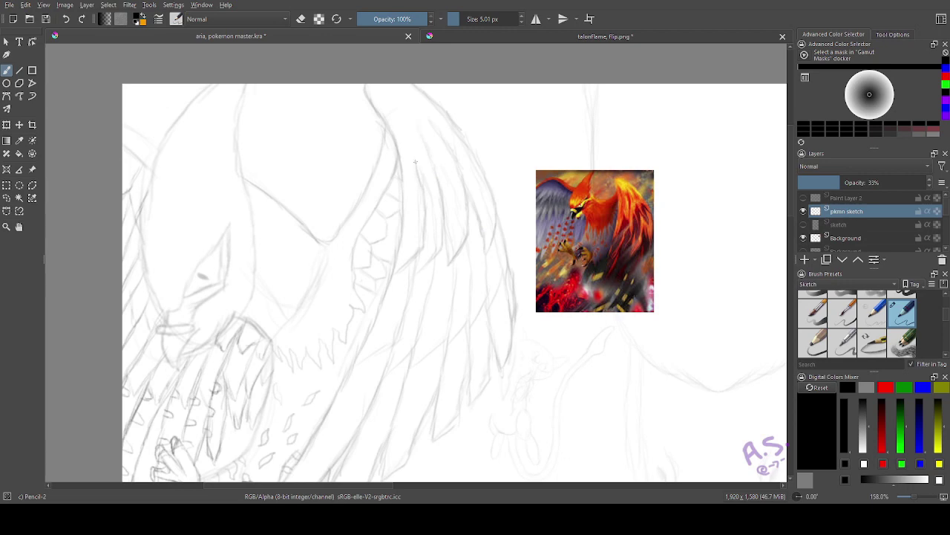
- Sketch the short pointed feathers at the very top of the near wing, along the canvas edge
left_click(20, 227)
left_click_drag(282, 192, 235, 283)
left_click(66, 20)
left_click(6, 71)
left_click_drag(356, 217, 375, 290)
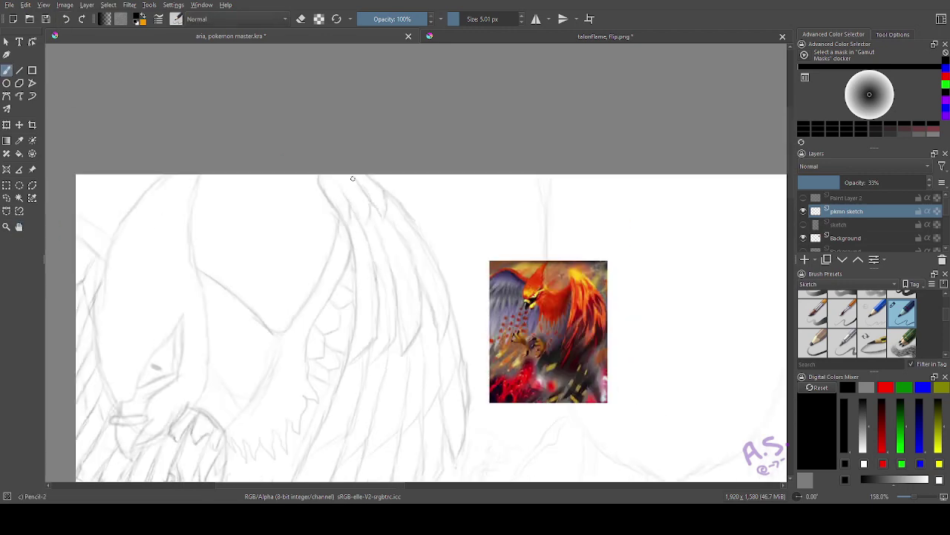
left_click_drag(352, 176, 335, 207)
- Examine the head, chest and wings in the Talonflame reference picture up close
key("ctrl+minus")
key("ctrl+minus")
key("ctrl+minus")
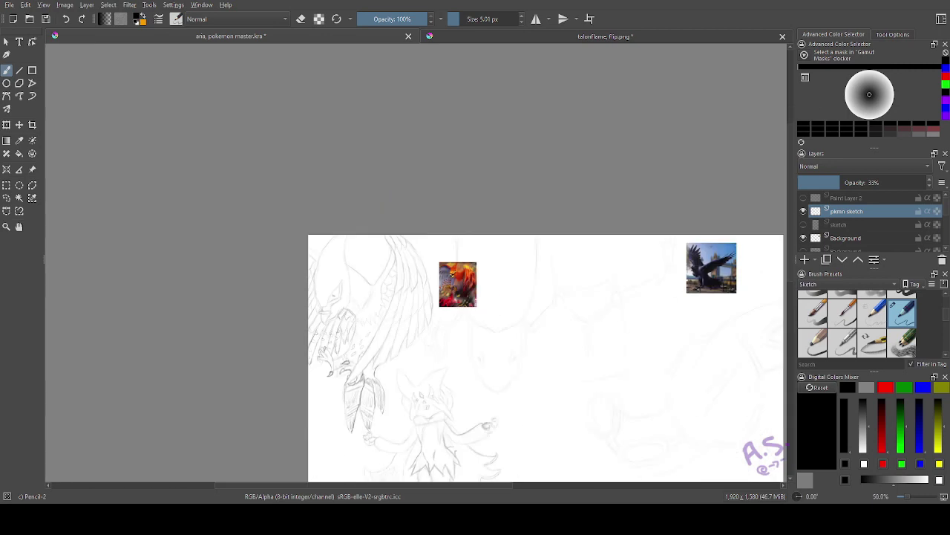
left_click(7, 226)
left_click_drag(439, 255, 481, 295)
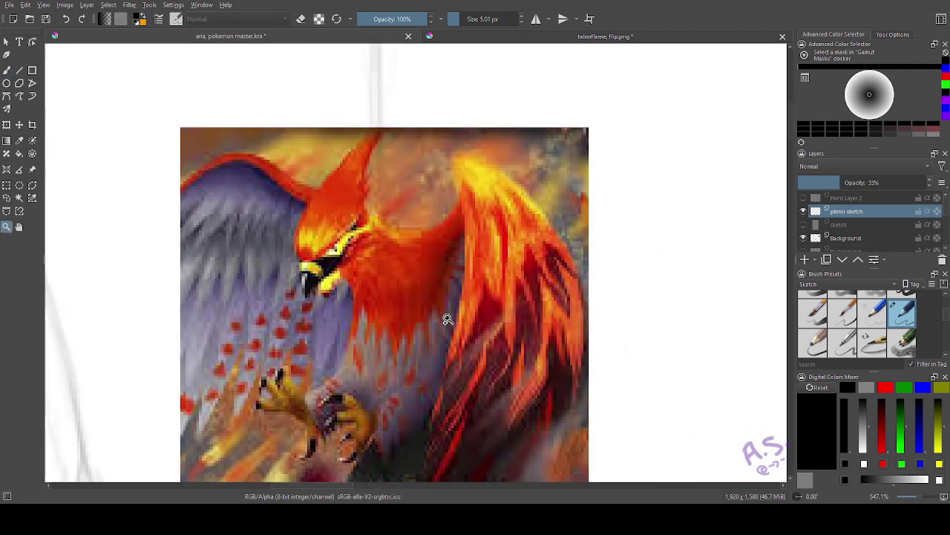
left_click(19, 227)
mouse_move(278, 299)
left_mouse_down()
mouse_move(409, 289)
mouse_move(442, 255)
mouse_move(435, 121)
left_mouse_up()
key("1")
left_click_drag(413, 155, 416, 152)
- Darken the outlines of Talonflame's beak, face mask and cheek
left_click(7, 226)
left_click_drag(157, 199, 304, 314)
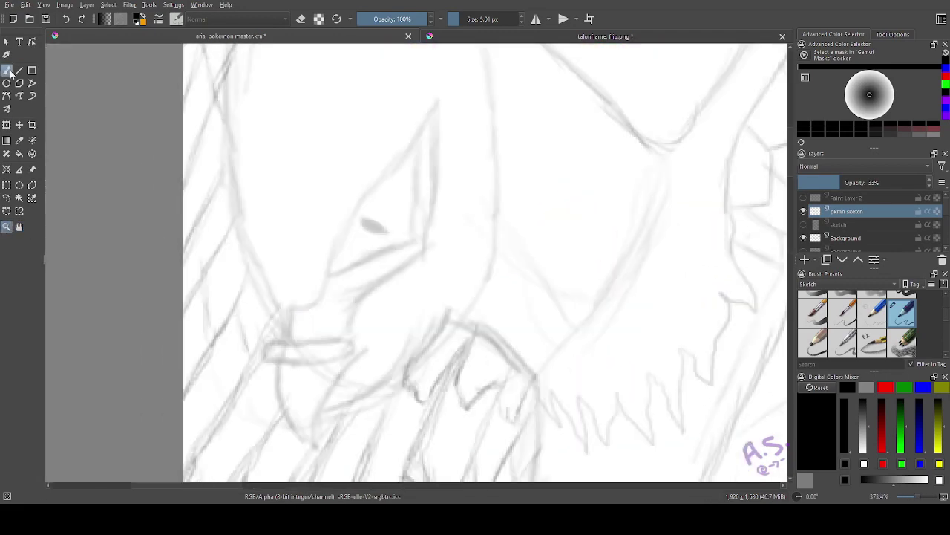
left_click(7, 70)
left_click_drag(328, 403, 454, 292)
mouse_move(422, 327)
left_mouse_down()
mouse_move(487, 206)
mouse_move(333, 401)
mouse_move(357, 357)
mouse_move(315, 421)
mouse_move(272, 361)
mouse_move(346, 344)
mouse_move(290, 334)
mouse_move(418, 132)
mouse_move(435, 186)
mouse_move(403, 263)
mouse_move(361, 287)
left_mouse_up()
left_click(66, 19)
mouse_move(436, 217)
left_mouse_down()
mouse_move(369, 295)
mouse_move(360, 343)
mouse_move(375, 360)
left_mouse_up()
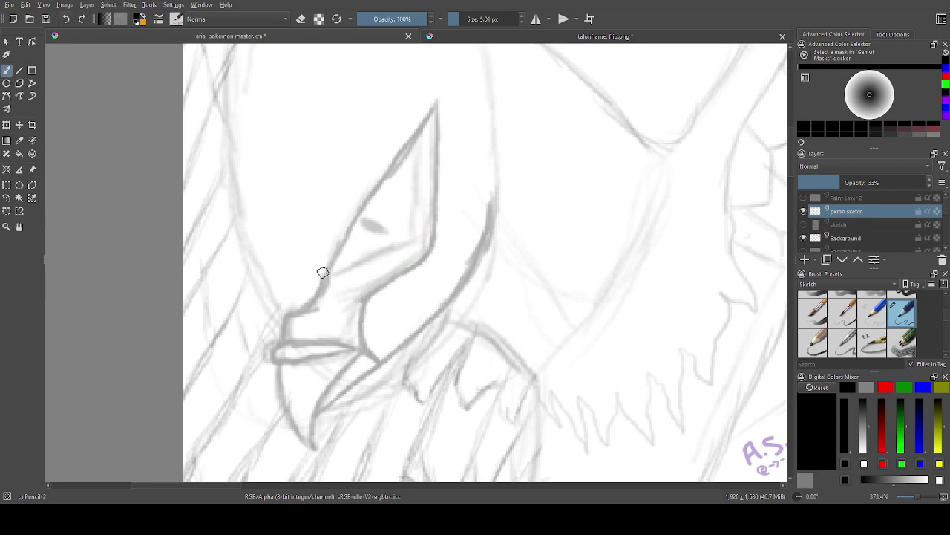
- Draw the inner mask lines around Talonflame's eye and darken the pupil
mouse_move(420, 133)
left_mouse_down()
mouse_move(421, 223)
mouse_move(365, 272)
mouse_move(337, 271)
mouse_move(408, 221)
mouse_move(407, 154)
mouse_move(424, 158)
mouse_move(422, 142)
left_mouse_up()
key("e")
key("e")
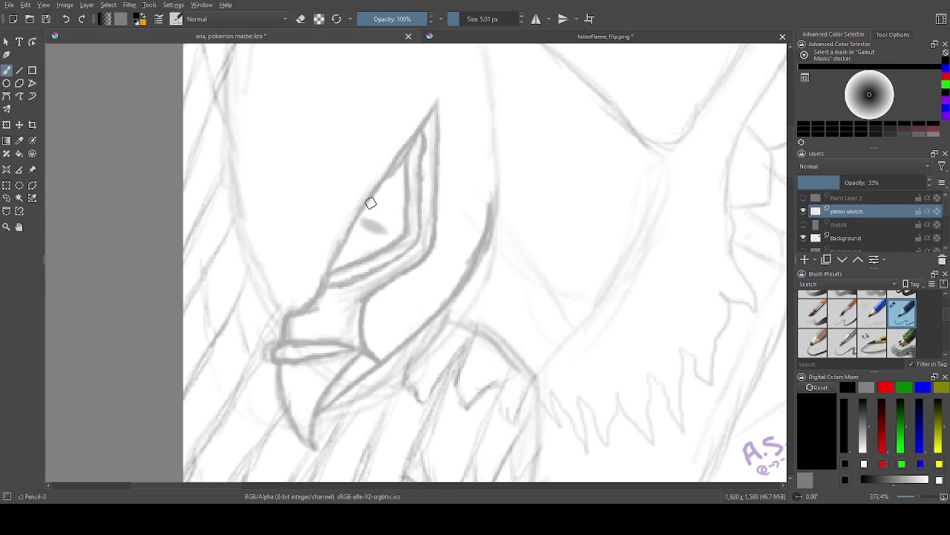
mouse_move(364, 211)
left_mouse_down()
mouse_move(378, 227)
mouse_move(364, 215)
left_mouse_up()
- Darken Talonflame's head and crest outline, the far wing's upper edge and the low point of the shoulder curve
key("minus")
key("minus")
key("minus")
mouse_move(359, 268)
left_mouse_down()
mouse_move(346, 168)
mouse_move(382, 98)
mouse_move(407, 88)
left_mouse_up()
left_click_drag(429, 152, 436, 78)
left_click(66, 20)
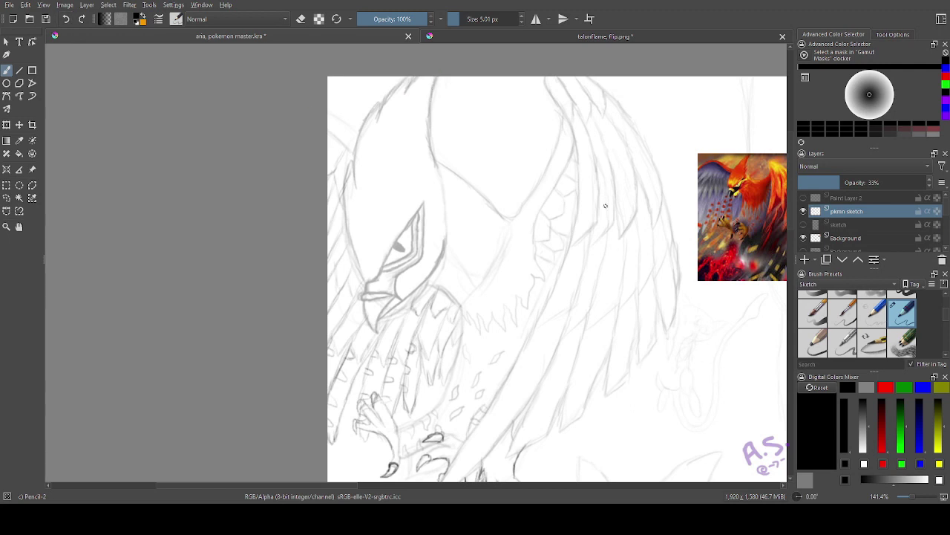
left_click_drag(329, 111, 349, 130)
left_click_drag(508, 216, 529, 194)
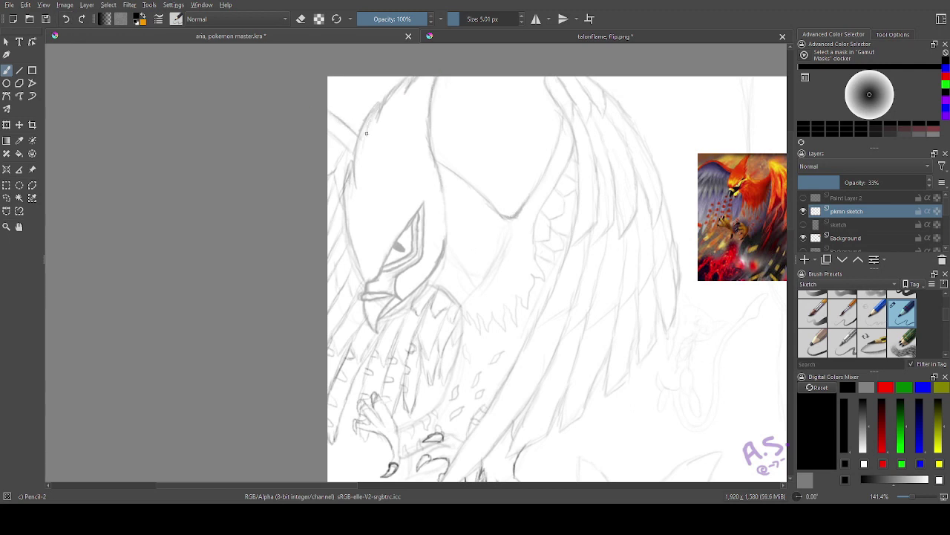
- Show Paint Layer 2 with the coloured line art over the sketch
left_click(20, 226)
left_click_drag(570, 251, 442, 248)
left_click(803, 198)
left_click_drag(560, 229, 636, 203)
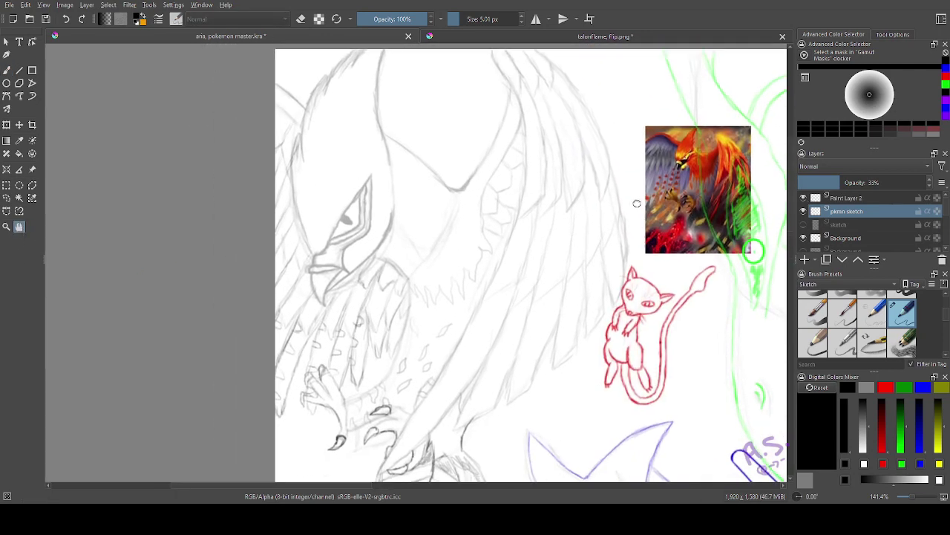
- Select Talonflame with a rectangle and shift its parts on the pkmn sketch and Background layers towards the canvas's left edge
key("ctrl+minus")
key("ctrl+minus")
left_click_drag(413, 332, 518, 432)
key("t")
mouse_move(133, 245)
left_mouse_down()
mouse_move(121, 222)
mouse_move(121, 248)
left_mouse_up()
left_click(846, 237)
mouse_move(136, 290)
left_mouse_down()
mouse_move(118, 300)
mouse_move(152, 282)
left_mouse_up()
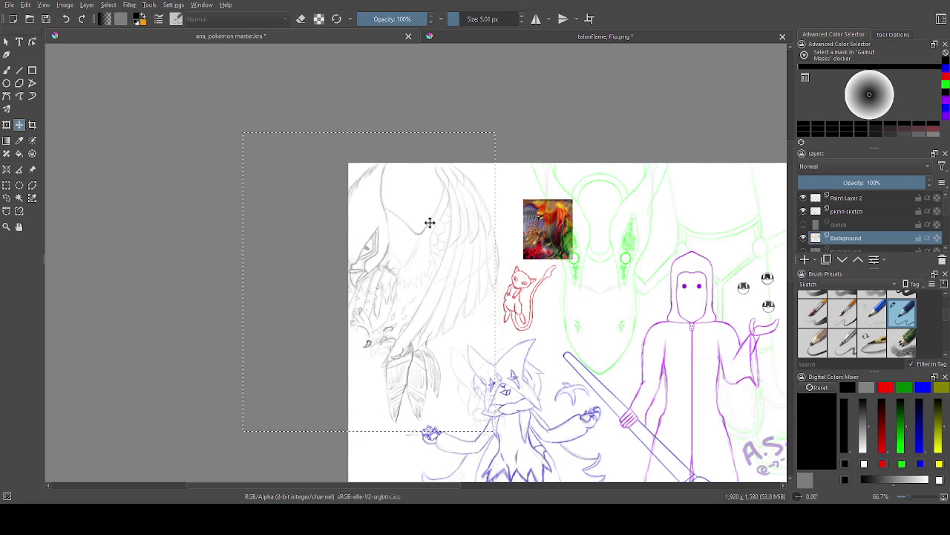
left_click_drag(428, 221, 439, 263)
left_click(20, 227)
left_click_drag(126, 253, 81, 221)
left_click(19, 125)
mouse_move(364, 258)
left_mouse_down()
mouse_move(399, 225)
mouse_move(346, 223)
left_mouse_up()
- Reselect Talonflame with a rectangle and nudge its parts on the pkmn sketch and Background layers slightly upward
key("ctrl+r")
left_click(865, 211)
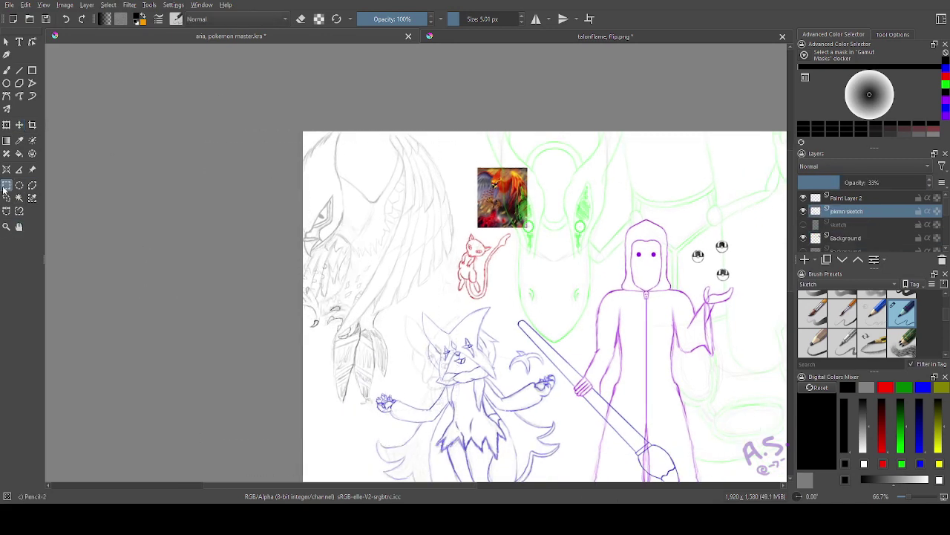
left_click_drag(213, 98, 467, 420)
mouse_move(250, 94)
left_mouse_down()
mouse_move(390, 191)
mouse_move(456, 428)
left_mouse_up()
left_click(20, 125)
left_click_drag(153, 248, 152, 241)
left_click(846, 237)
left_click_drag(400, 317, 405, 314)
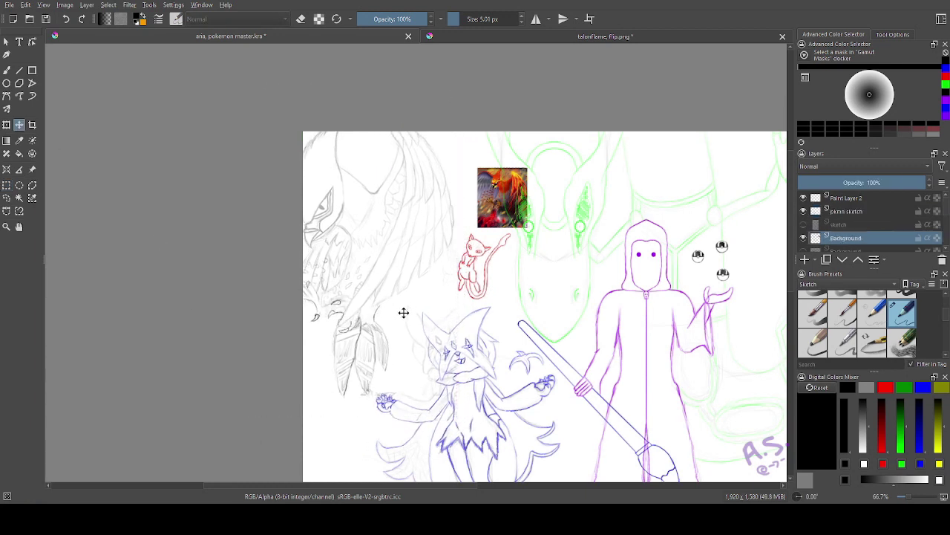
- Clear the selection, set the brush to erase at 27.20 px and activate the pkmn sketch layer
left_click(6, 185)
left_click(82, 163)
left_click(6, 70)
left_click(470, 18)
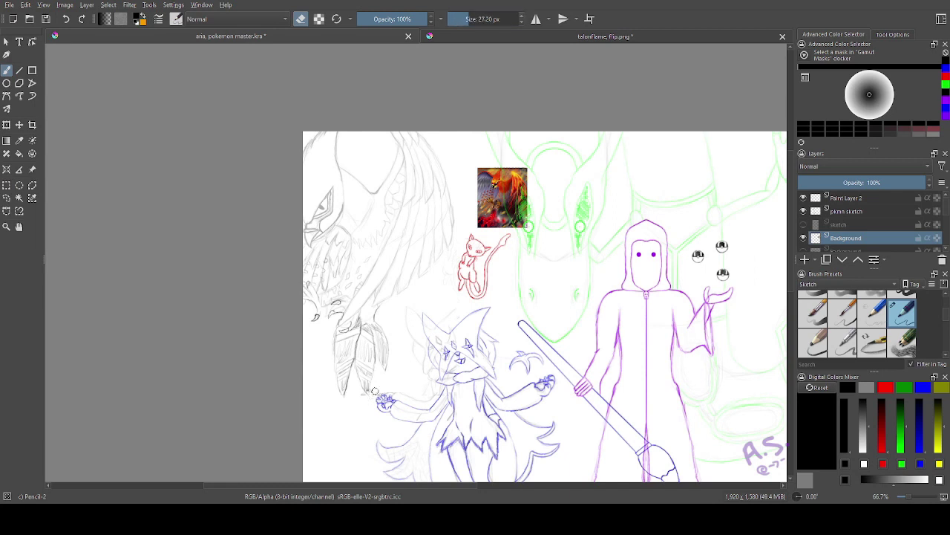
left_click(854, 212)
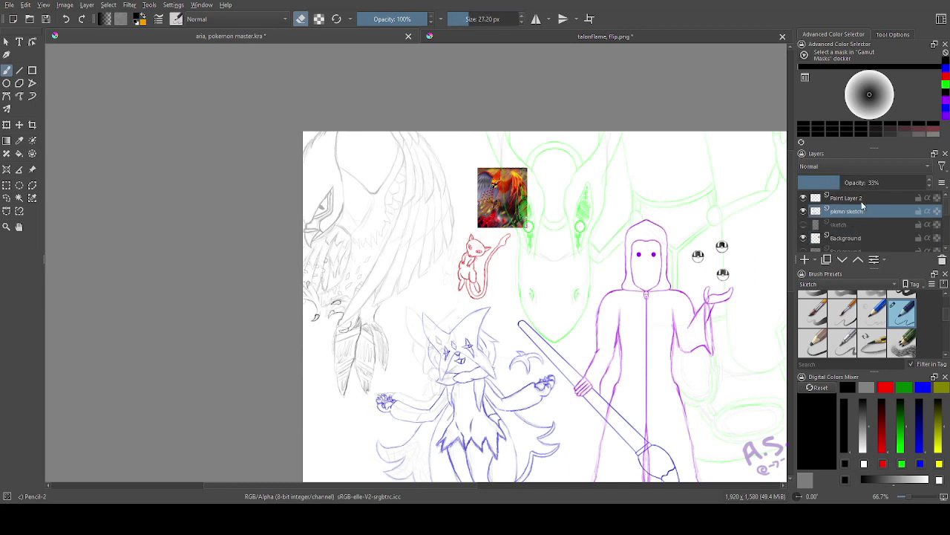
- Make Paint Layer 2 active and set up a crimson drawing brush at 10.01 px for Talonflame's line art
left_click(862, 200)
left_click(924, 388)
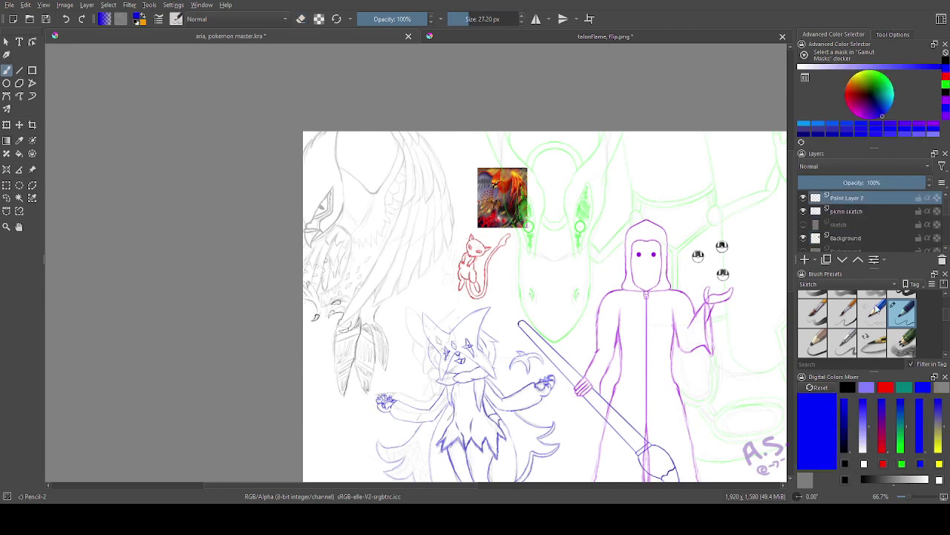
left_click_drag(880, 113, 839, 111)
left_click(7, 226)
left_click_drag(256, 112, 482, 277)
left_click(7, 70)
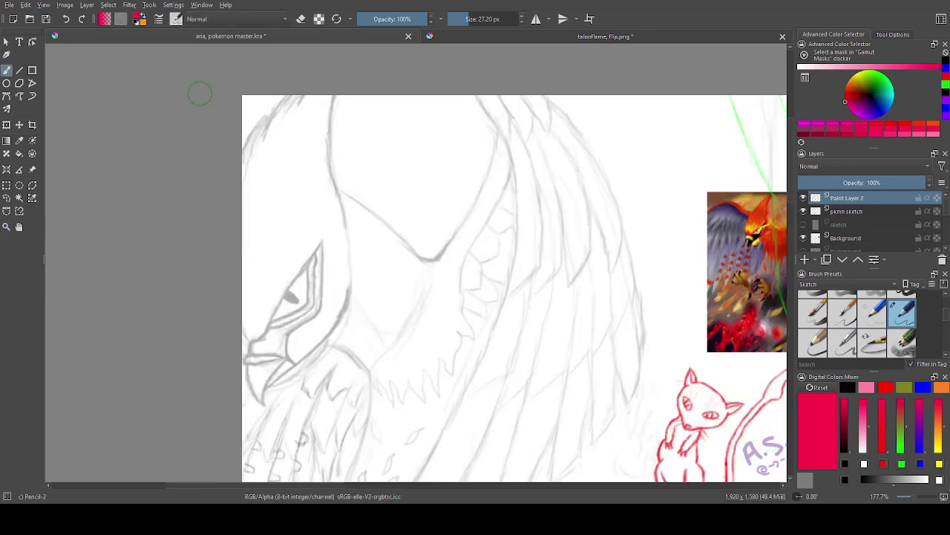
left_click(449, 20)
left_click(522, 16)
- Trace Talonflame's crest, the back of its head and the shoulder curve in crimson, redoing the first crest stroke
left_click_drag(242, 154, 262, 141)
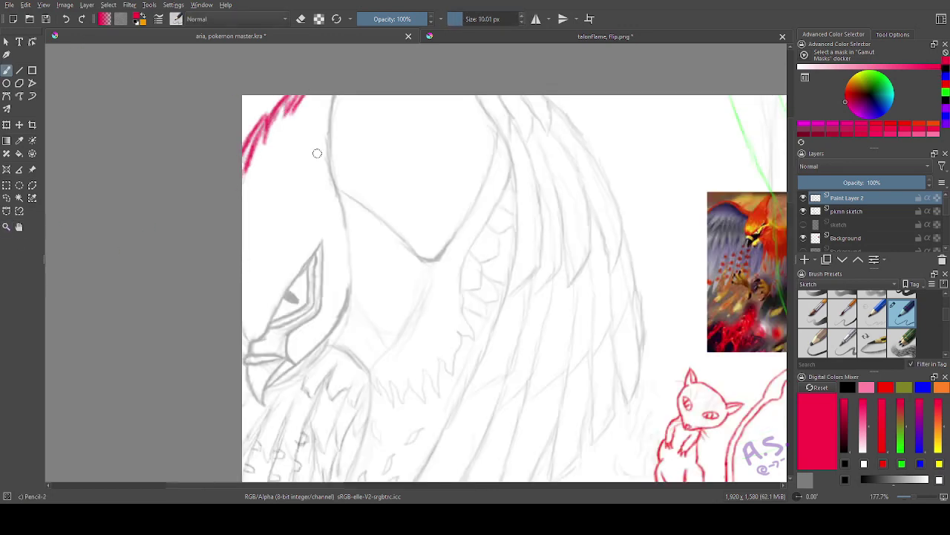
left_click(64, 20)
left_click(64, 21)
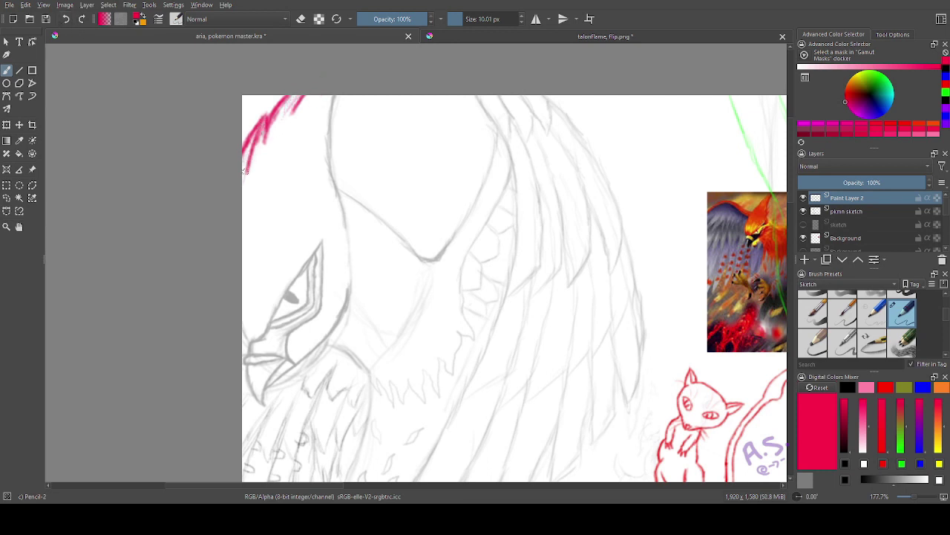
left_click_drag(334, 99, 339, 181)
mouse_move(375, 217)
left_mouse_down()
mouse_move(458, 215)
mouse_move(497, 127)
left_mouse_up()
- Trace the shoulder edge and first row of Talonflame's wing feathers in crimson, redoing the strokes that miss the sketch
left_click_drag(474, 95, 509, 150)
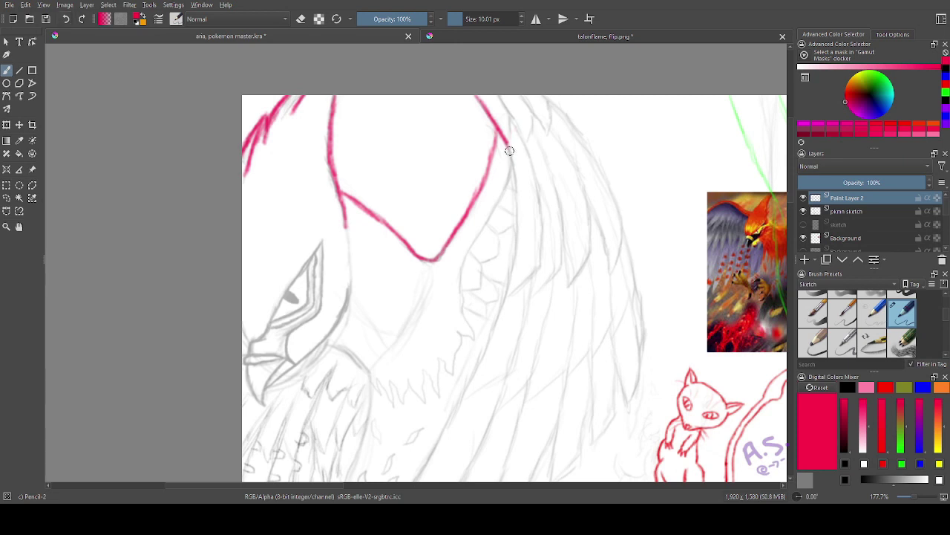
left_click_drag(504, 107, 526, 143)
mouse_move(522, 97)
left_mouse_down()
mouse_move(535, 117)
mouse_move(546, 134)
mouse_move(543, 97)
mouse_move(620, 206)
left_mouse_up()
left_click(70, 21)
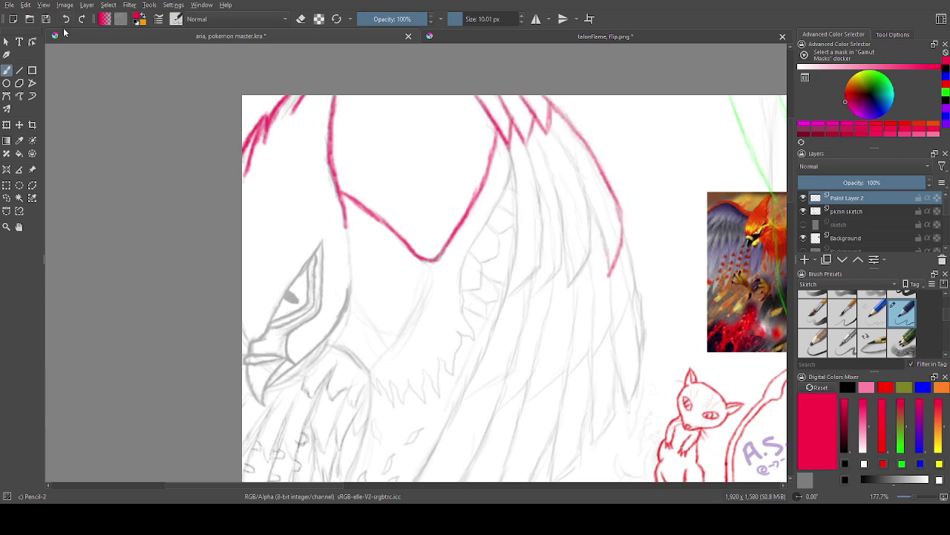
left_click_drag(550, 127, 585, 211)
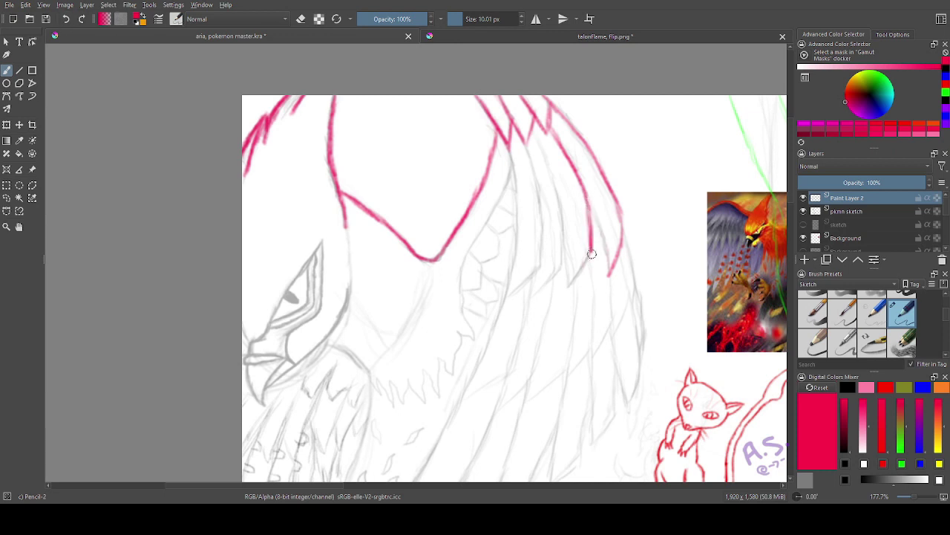
left_click_drag(568, 284, 557, 200)
left_click_drag(534, 133, 556, 202)
left_click(66, 20)
mouse_move(527, 144)
left_mouse_down()
mouse_move(547, 169)
mouse_move(532, 161)
mouse_move(538, 267)
mouse_move(502, 304)
left_mouse_up()
left_click_drag(529, 297, 551, 276)
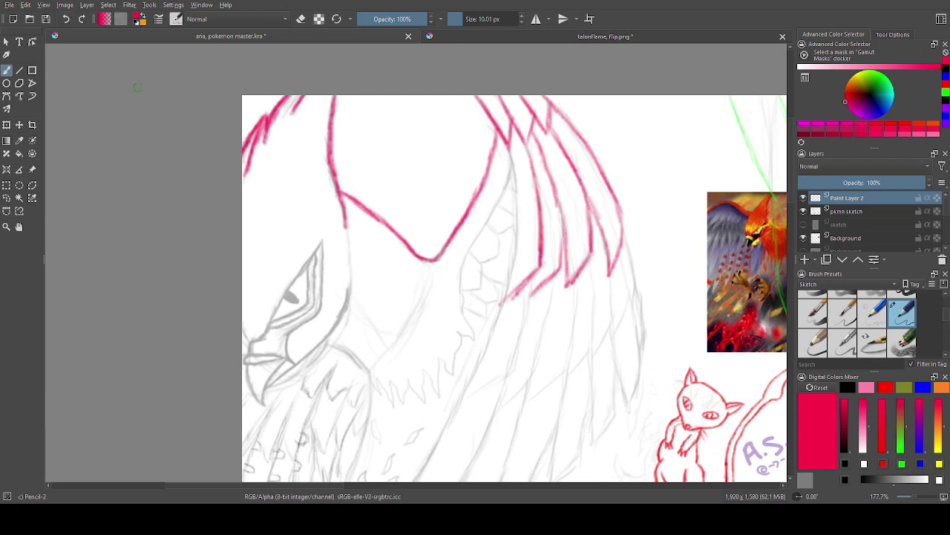
- Trace the outermost wing feathers down their pointed tips in crimson and save the document
mouse_move(508, 146)
left_mouse_down()
mouse_move(514, 229)
mouse_move(503, 286)
mouse_move(534, 285)
mouse_move(397, 128)
left_mouse_up()
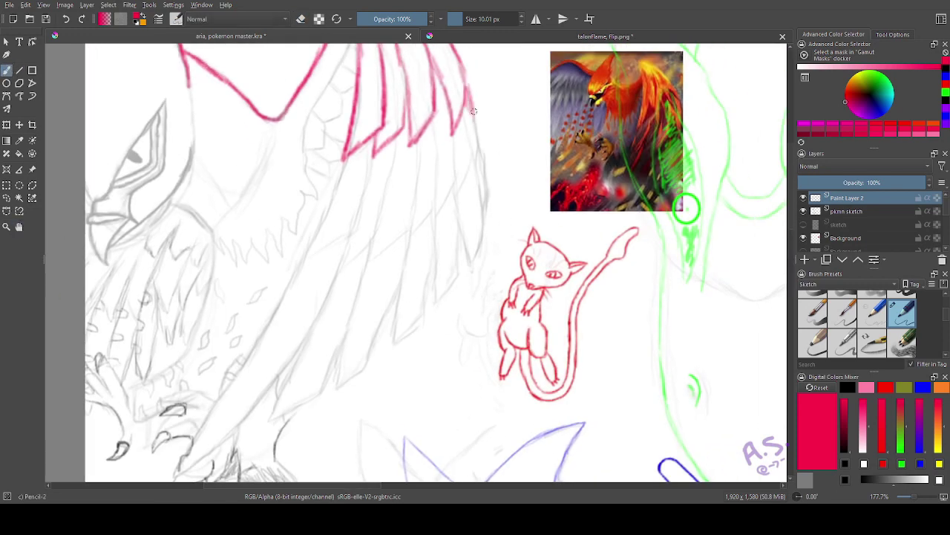
left_click_drag(481, 157, 470, 264)
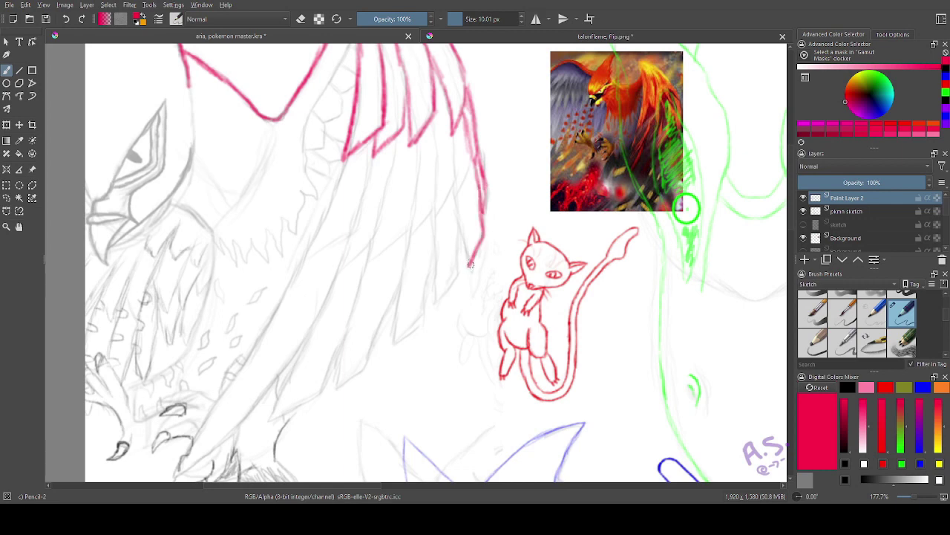
mouse_move(475, 159)
left_mouse_down()
mouse_move(455, 144)
mouse_move(438, 215)
left_mouse_up()
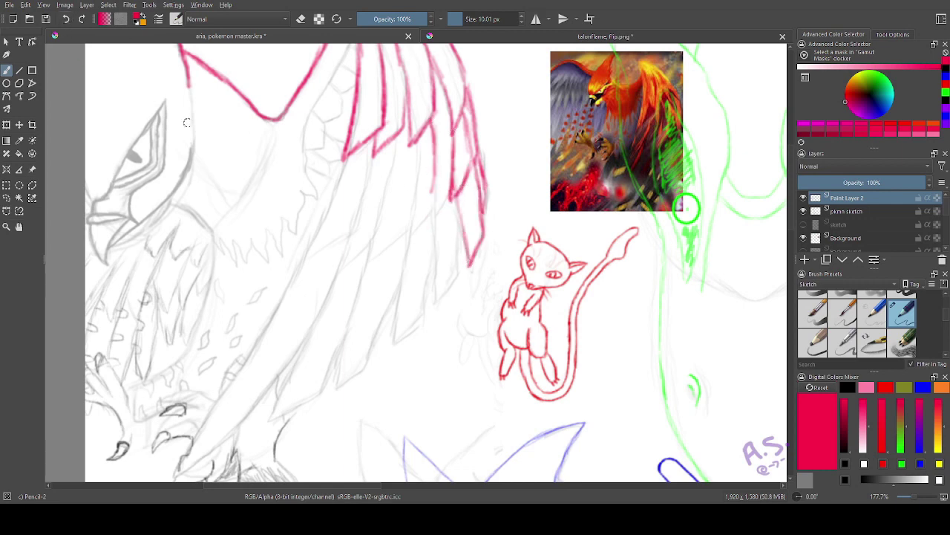
key("ctrl+s")
- Trace the remaining second-row wing feathers in crimson, undoing and redrawing the stray strokes
left_click_drag(417, 141, 406, 237)
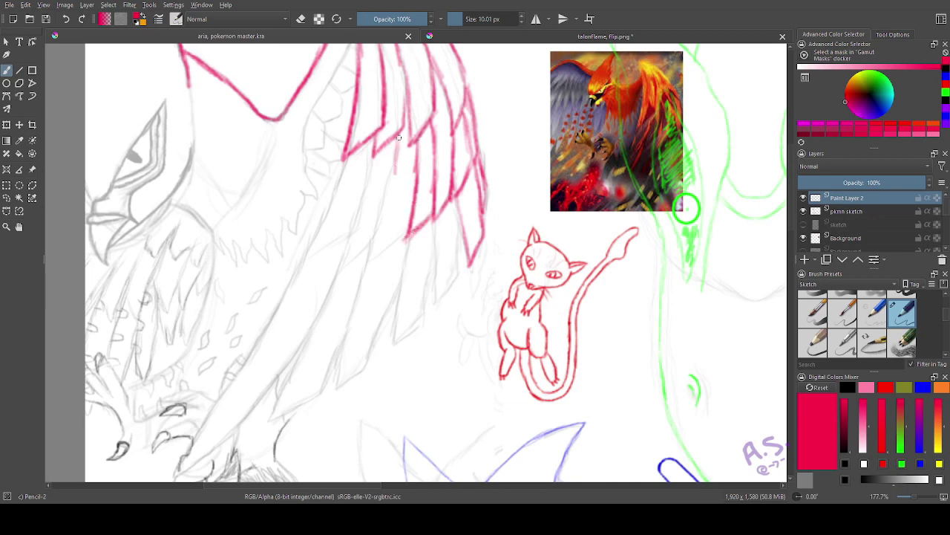
mouse_move(399, 138)
left_mouse_down()
mouse_move(365, 263)
mouse_move(406, 237)
left_mouse_up()
left_click(65, 19)
left_click(66, 19)
left_click_drag(373, 147, 337, 275)
left_click(65, 20)
left_click_drag(337, 274, 367, 250)
mouse_move(346, 159)
left_mouse_down()
mouse_move(314, 241)
mouse_move(354, 230)
left_mouse_up()
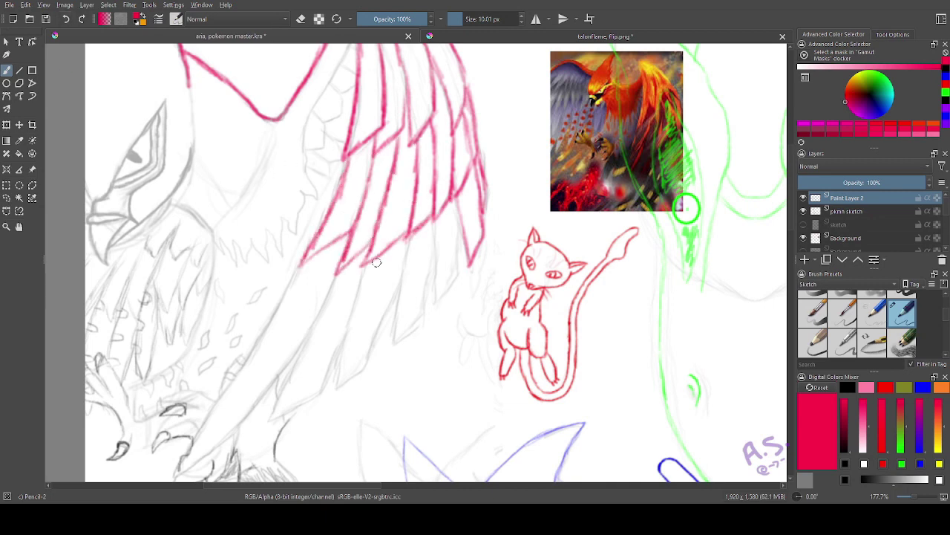
- Trace the long lowest row of wing feathers in crimson, from the longest inner feather out to the wing's outer edge
left_click(20, 227)
mouse_move(248, 306)
left_mouse_down()
mouse_move(219, 178)
mouse_move(225, 193)
left_mouse_up()
left_click(9, 74)
left_click_drag(153, 362, 244, 211)
left_click_drag(206, 274, 283, 148)
mouse_move(152, 364)
left_mouse_down()
mouse_move(188, 337)
mouse_move(283, 223)
left_mouse_up()
mouse_move(317, 165)
left_mouse_down()
mouse_move(262, 279)
mouse_move(309, 257)
left_mouse_up()
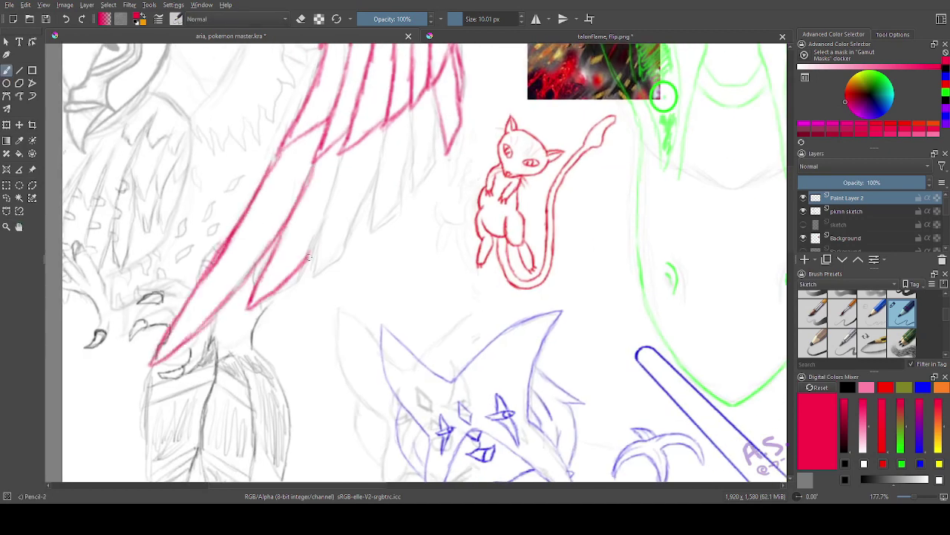
mouse_move(340, 156)
left_mouse_down()
mouse_move(316, 267)
mouse_move(367, 195)
left_mouse_up()
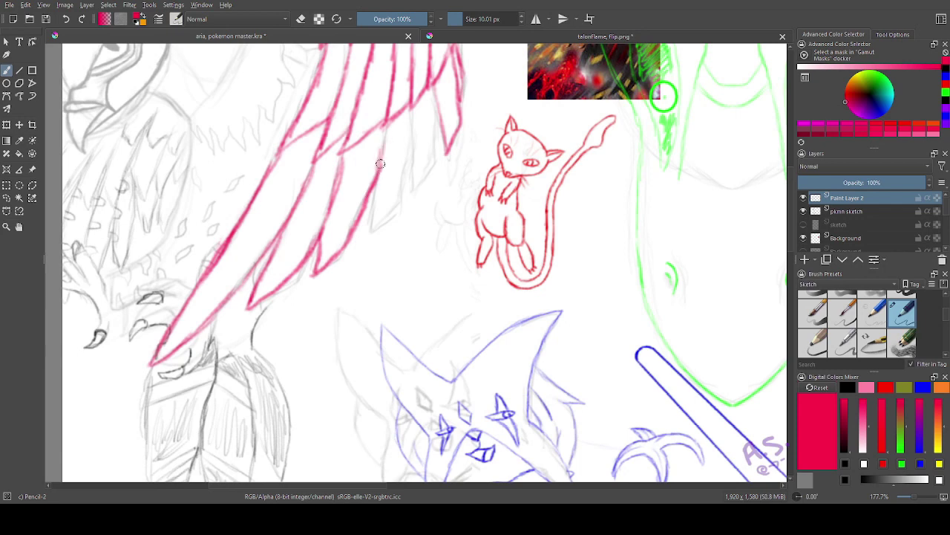
mouse_move(381, 164)
left_mouse_down()
mouse_move(368, 225)
mouse_move(412, 143)
mouse_move(435, 154)
left_mouse_up()
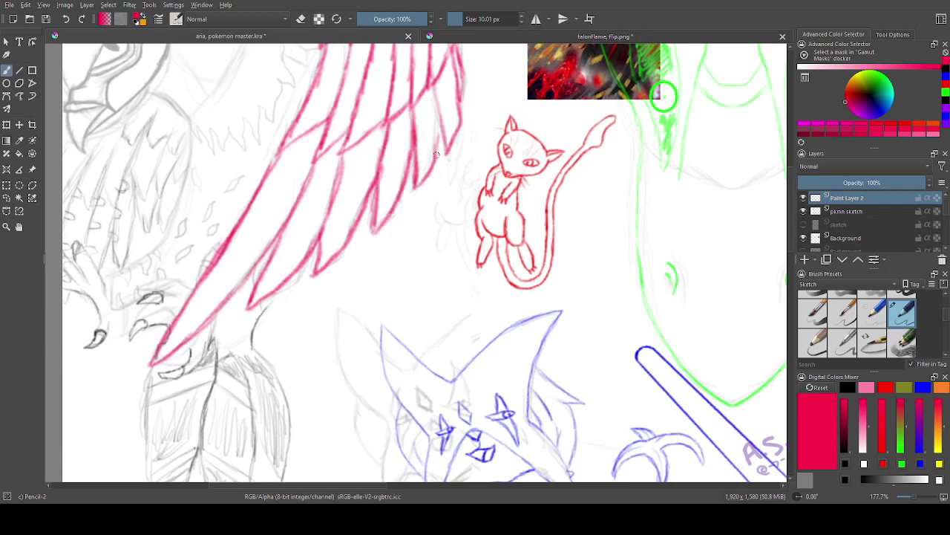
- Trace the rump edge below the wing and the three tail feathers with their diagonal bands in crimson
key("space")
left_click_drag(290, 293, 433, 185)
mouse_move(391, 240)
left_mouse_down()
mouse_move(428, 311)
mouse_move(423, 373)
mouse_move(383, 319)
left_mouse_up()
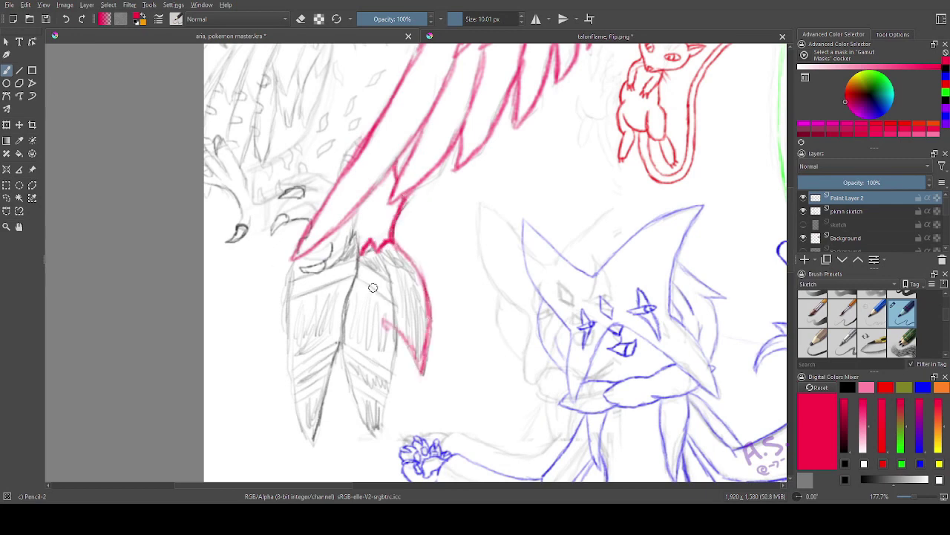
left_click_drag(385, 282, 391, 364)
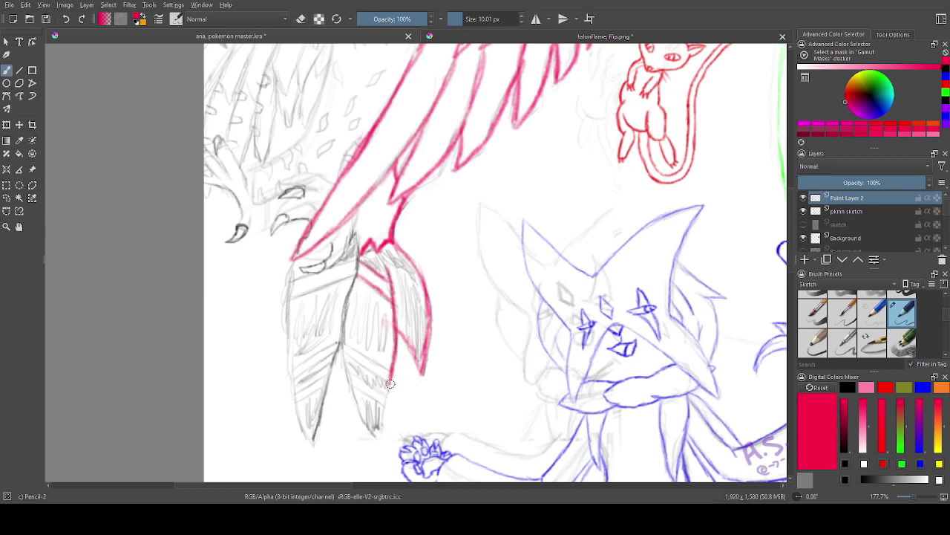
left_click_drag(356, 276, 340, 332)
left_click_drag(358, 274, 306, 294)
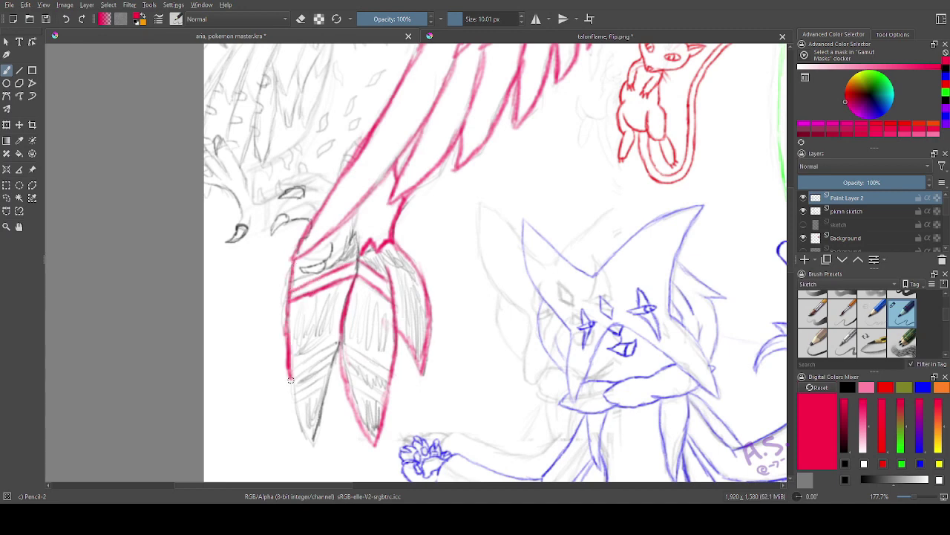
mouse_move(291, 379)
left_mouse_down()
mouse_move(314, 442)
mouse_move(337, 367)
mouse_move(394, 370)
left_mouse_up()
mouse_move(342, 351)
left_mouse_down()
mouse_move(391, 379)
mouse_move(390, 396)
left_mouse_up()
left_click_drag(350, 382, 384, 404)
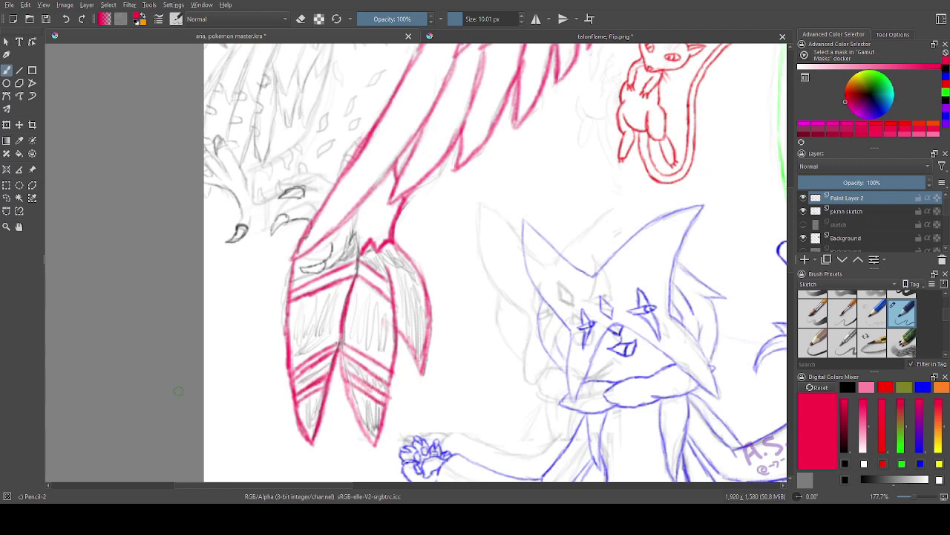
- Trace the jagged collar and the small segmented feathers along the inner wing, redrawing the curved edge of the shoulder
mouse_move(357, 134)
left_mouse_down()
mouse_move(404, 306)
mouse_move(345, 430)
left_mouse_up()
left_click_drag(461, 102, 412, 232)
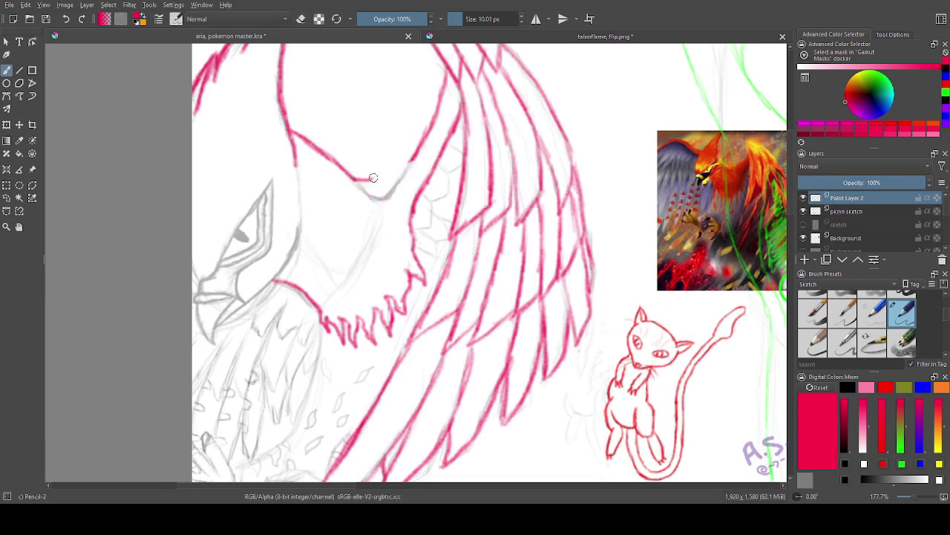
left_click(66, 22)
key("e")
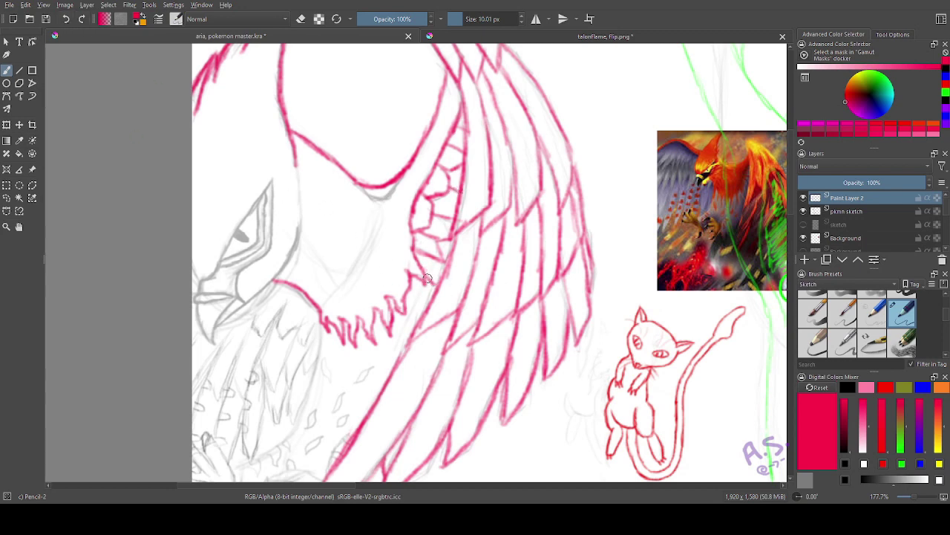
left_click_drag(311, 252, 418, 233)
- Trace Talonflame's beak, nostril, lower jaw and outer eye mask in crimson
left_click(7, 227)
mouse_move(225, 128)
left_mouse_down()
mouse_move(410, 257)
mouse_move(477, 346)
mouse_move(418, 376)
mouse_move(371, 435)
mouse_move(360, 471)
mouse_move(315, 375)
mouse_move(418, 359)
mouse_move(334, 380)
mouse_move(331, 333)
mouse_move(364, 299)
mouse_move(490, 104)
left_mouse_up()
left_click(7, 70)
left_click(350, 347)
mouse_move(409, 363)
left_mouse_down()
mouse_move(482, 269)
mouse_move(490, 108)
left_mouse_up()
- Set the brush size to 5.01 px and trace the inner eye outlines and the filled pupil
left_click(522, 22)
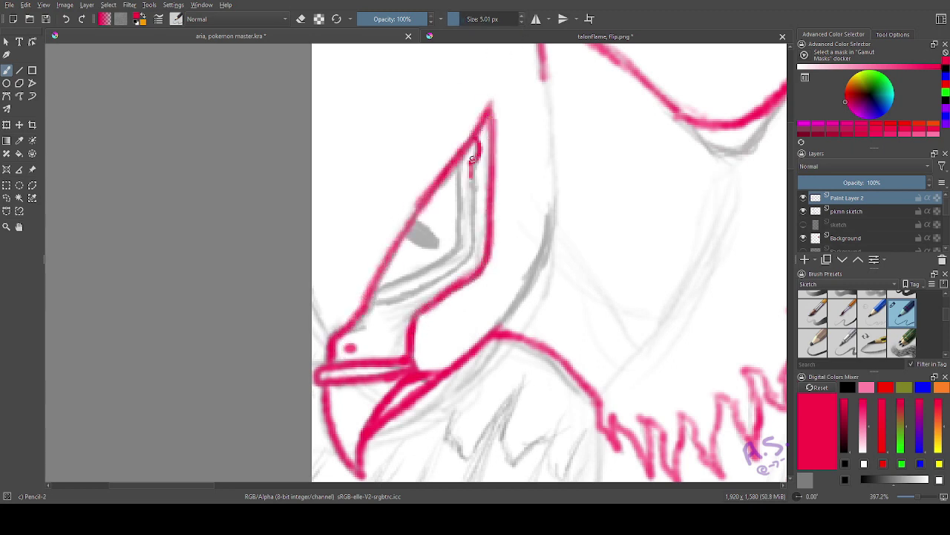
mouse_move(473, 158)
left_mouse_down()
mouse_move(458, 262)
mouse_move(381, 302)
left_mouse_up()
mouse_move(459, 161)
left_mouse_down()
mouse_move(467, 253)
mouse_move(374, 297)
left_mouse_up()
left_click_drag(413, 228, 421, 226)
- Set the brush size to 9.01 px and trace the curve of the cheek behind the beak
left_click(522, 17)
left_click(522, 17)
left_click(522, 17)
left_click(522, 16)
mouse_move(495, 331)
left_mouse_down()
mouse_move(521, 310)
mouse_move(552, 229)
left_mouse_up()
left_click(68, 20)
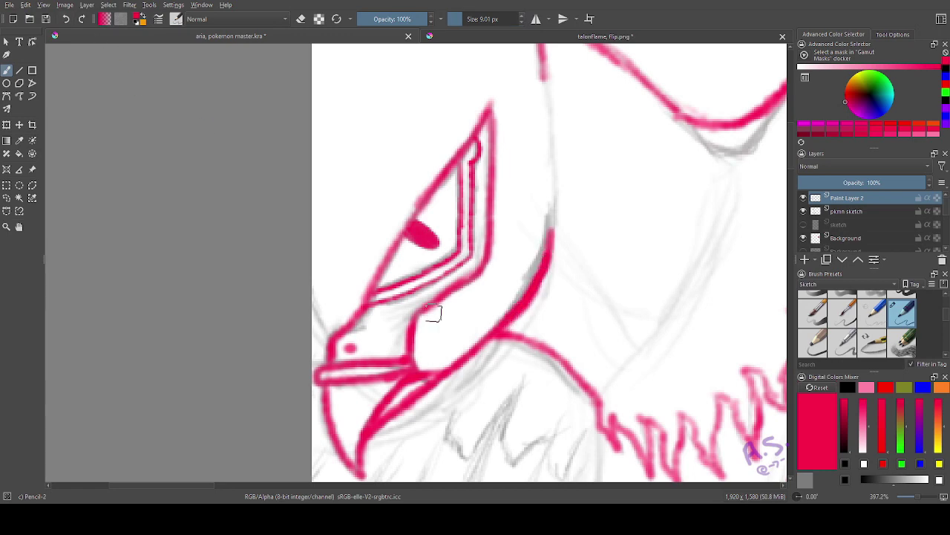
- Set the brush size to 8.01 px and trace the outer edge of the chest down from the jagged collar
left_click(522, 17)
key("h")
left_click_drag(462, 344, 431, 96)
key("ctrl+minus")
key("ctrl+minus")
key("ctrl+minus")
left_click(523, 22)
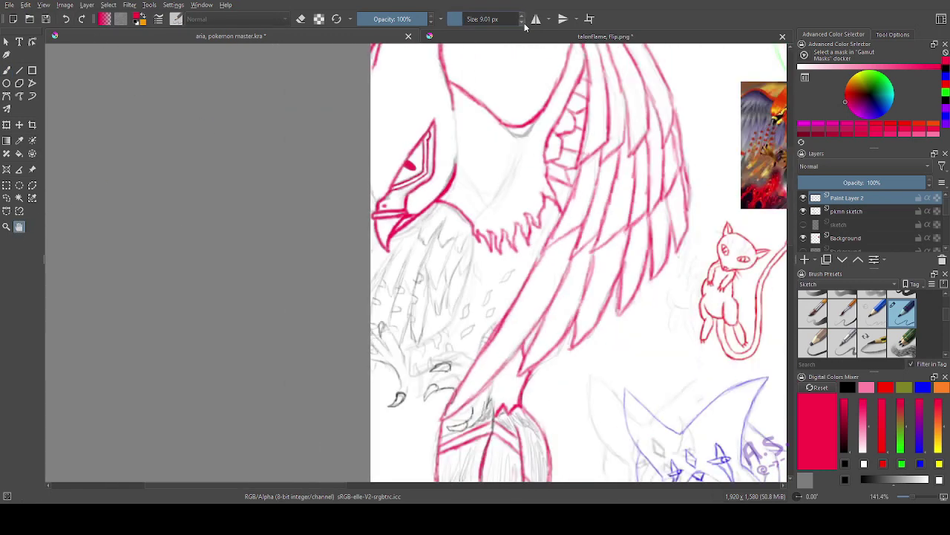
left_click_drag(58, 236, 58, 188)
left_click(6, 227)
left_click_drag(334, 146, 534, 304)
left_click(7, 71)
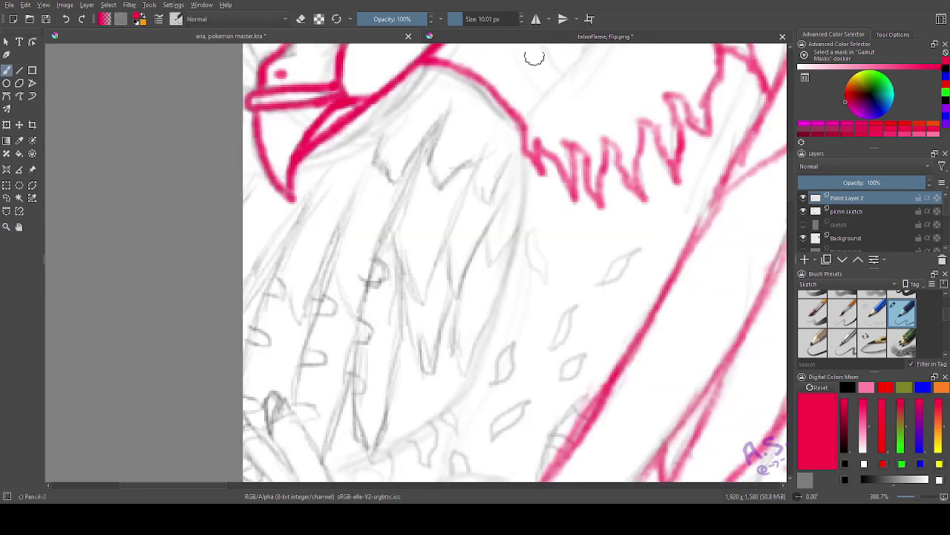
mouse_move(524, 153)
left_mouse_down()
mouse_move(509, 290)
mouse_move(464, 397)
left_mouse_up()
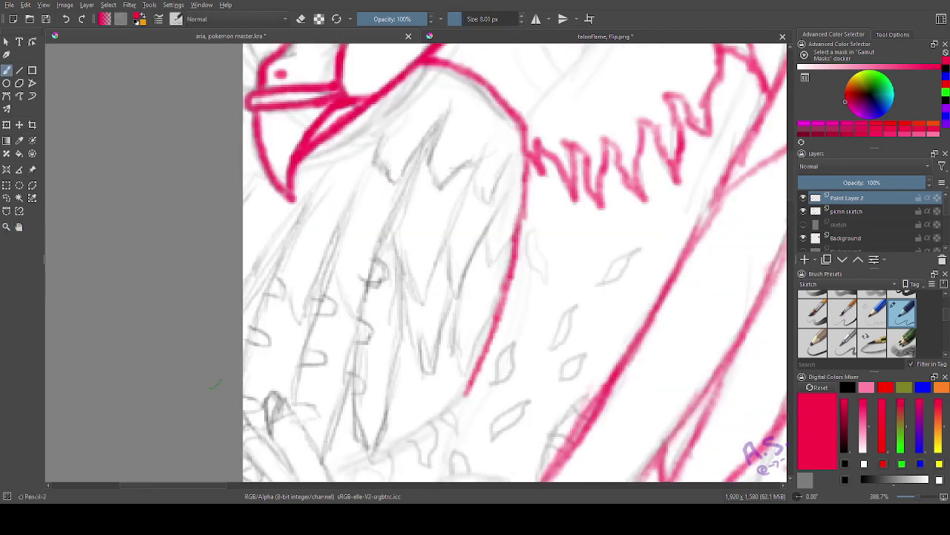
- Trace the lower belly line and the front foot with its toes and talons in crimson
key("space")
mouse_move(350, 420)
left_mouse_down()
mouse_move(454, 197)
mouse_move(417, 224)
left_mouse_up()
scroll(371, 319, "down", 4)
left_click_drag(556, 180, 594, 151)
left_click(6, 227)
left_click_drag(382, 240, 476, 331)
left_click(7, 70)
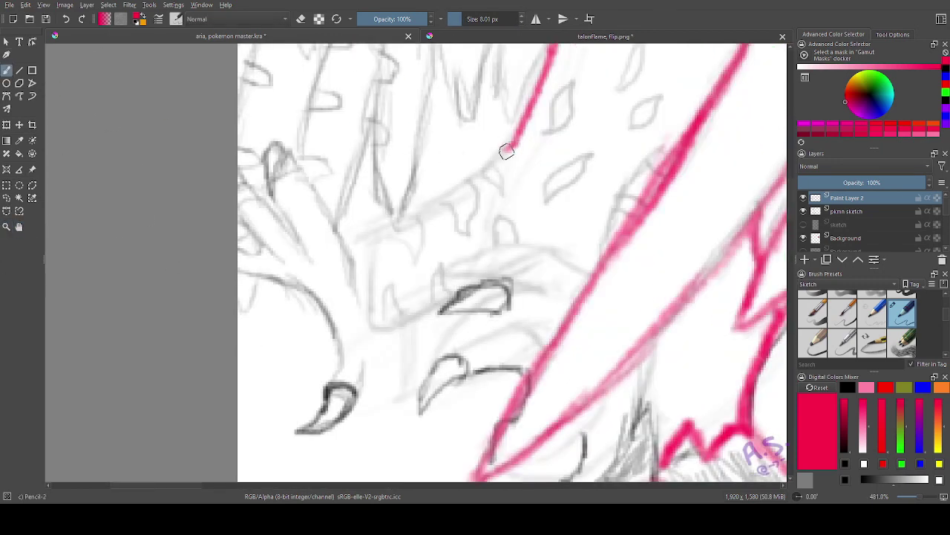
mouse_move(513, 146)
left_mouse_down()
mouse_move(350, 255)
mouse_move(363, 361)
mouse_move(355, 390)
left_mouse_up()
mouse_move(343, 380)
left_mouse_down()
mouse_move(340, 325)
mouse_move(239, 263)
left_mouse_up()
mouse_move(344, 241)
left_mouse_down()
mouse_move(316, 191)
mouse_move(274, 181)
left_mouse_up()
mouse_move(273, 197)
left_mouse_down()
mouse_move(267, 184)
mouse_move(298, 164)
mouse_move(300, 242)
mouse_move(269, 204)
mouse_move(248, 210)
mouse_move(251, 242)
mouse_move(282, 261)
left_mouse_up()
mouse_move(325, 387)
left_mouse_down()
mouse_move(330, 420)
mouse_move(341, 386)
left_mouse_up()
- Trace the underside of the limb behind the front foot, its small curved spikes and the upper dark claw
mouse_move(367, 328)
left_mouse_down()
mouse_move(399, 322)
mouse_move(429, 288)
mouse_move(449, 296)
left_mouse_up()
left_click_drag(402, 315, 386, 321)
mouse_move(385, 229)
left_mouse_down()
mouse_move(420, 227)
mouse_move(408, 212)
left_mouse_up()
mouse_move(439, 203)
left_mouse_down()
mouse_move(475, 196)
mouse_move(467, 187)
left_mouse_up()
left_click_drag(482, 177, 488, 163)
left_click_drag(492, 213, 513, 244)
mouse_move(444, 311)
left_mouse_down()
mouse_move(490, 282)
mouse_move(446, 320)
left_mouse_up()
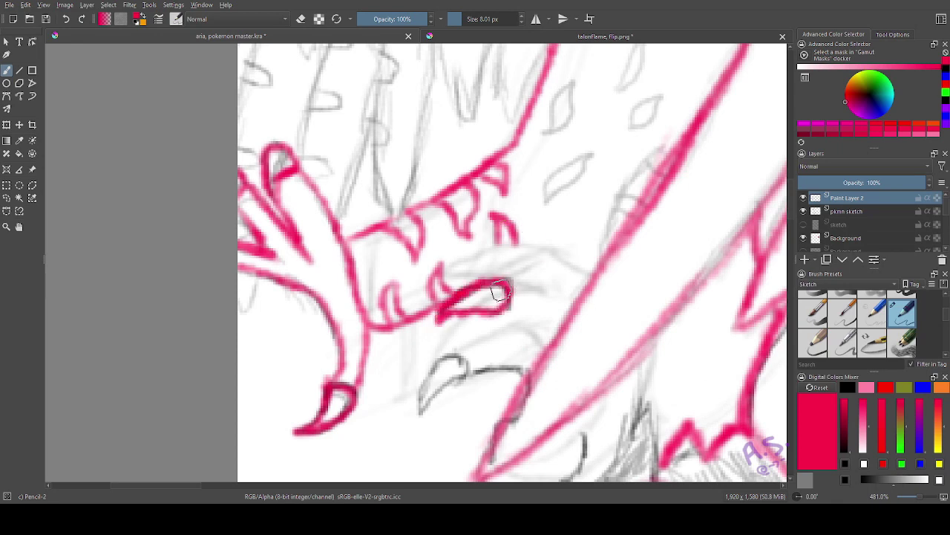
- Trace the two rear toes and the lower talon, cleaning up the talon with the eraser and redrawing it
left_click_drag(513, 284, 576, 300)
mouse_move(507, 312)
left_mouse_down()
mouse_move(537, 333)
mouse_move(450, 357)
mouse_move(467, 366)
mouse_move(421, 392)
mouse_move(422, 409)
left_mouse_up()
left_click(301, 19)
mouse_move(432, 359)
left_mouse_down()
mouse_move(413, 395)
mouse_move(414, 424)
left_mouse_up()
left_click(301, 19)
left_click_drag(428, 405, 414, 426)
left_click_drag(469, 372, 534, 383)
- Strengthen the lowest wing feather's edge and trace the claw and pointed feathers above the tail
key("space")
mouse_move(502, 258)
left_mouse_down()
mouse_move(463, 238)
mouse_move(517, 396)
left_mouse_up()
key("space")
left_click_drag(521, 469, 270, 185)
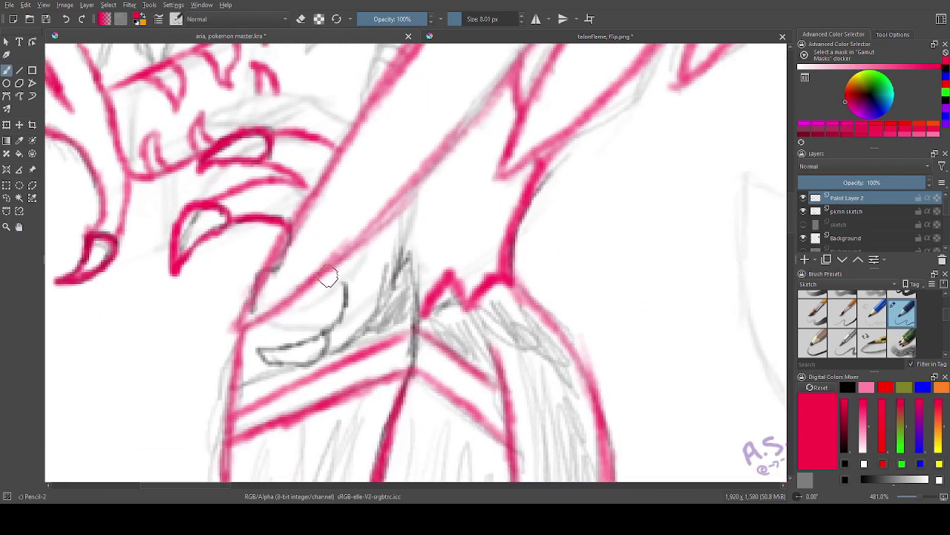
mouse_move(328, 267)
left_mouse_down()
mouse_move(327, 334)
mouse_move(263, 348)
mouse_move(371, 318)
mouse_move(405, 216)
mouse_move(371, 223)
mouse_move(523, 60)
left_mouse_up()
left_click_drag(407, 256, 424, 294)
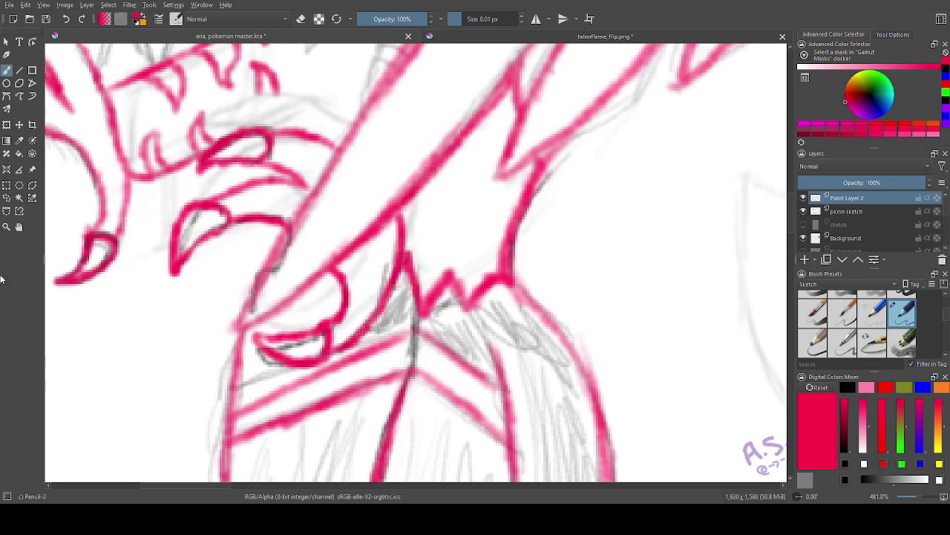
- Scribble crimson shading into the dark sections between the bands and at the tips of the tail feathers
mouse_move(333, 453)
left_mouse_down()
mouse_move(277, 97)
mouse_move(319, 223)
left_mouse_up()
left_click(7, 71)
mouse_move(246, 242)
left_mouse_down()
mouse_move(357, 246)
mouse_move(343, 325)
left_mouse_up()
left_click_drag(405, 226, 491, 352)
mouse_move(521, 165)
left_mouse_down()
mouse_move(532, 170)
mouse_move(578, 301)
left_mouse_up()
mouse_move(476, 115)
left_mouse_down()
mouse_move(436, 102)
mouse_move(402, 70)
left_mouse_up()
left_click_drag(321, 88, 275, 104)
left_click_drag(260, 346, 210, 99)
left_click_drag(208, 190, 275, 151)
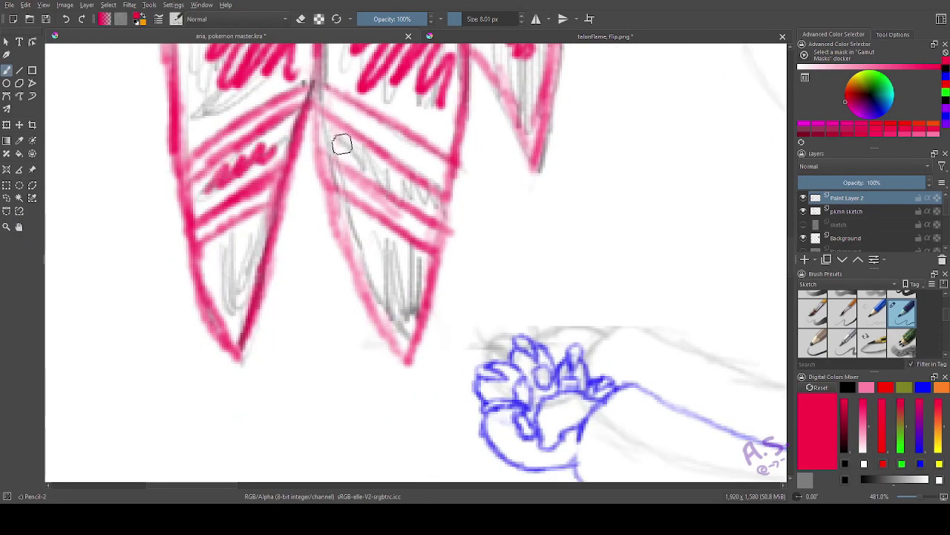
left_click_drag(339, 151, 427, 200)
left_click_drag(236, 236, 235, 304)
left_click_drag(383, 242, 406, 318)
- Trace the small segmented shape against the lower wing edge and complete the spike above the rear toes
key("ctrl+minus")
key("ctrl+minus")
key("ctrl+minus")
key("ctrl+minus")
key("ctrl+minus")
left_click(6, 226)
left_click_drag(340, 70, 468, 188)
left_click(7, 71)
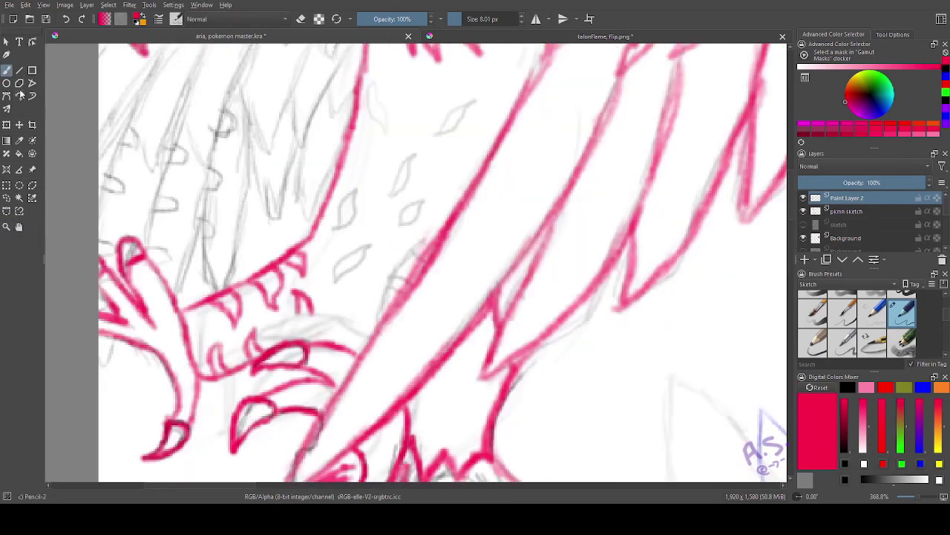
mouse_move(429, 238)
left_mouse_down()
mouse_move(398, 267)
mouse_move(399, 292)
left_mouse_up()
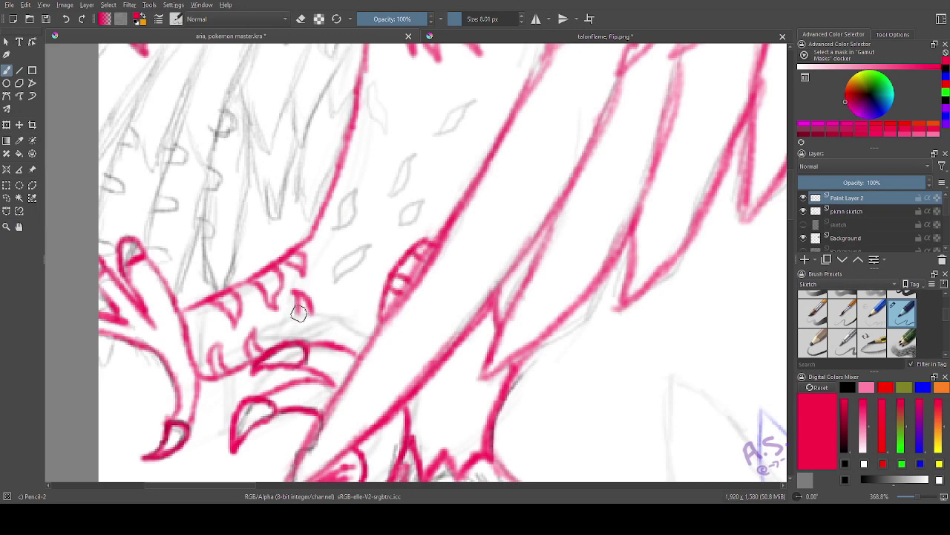
left_click_drag(297, 313, 335, 344)
- Trace the diamond-shaped flecks between the chest and the wing in crimson
mouse_move(333, 281)
left_mouse_down()
mouse_move(344, 260)
mouse_move(333, 281)
left_mouse_up()
mouse_move(400, 225)
left_mouse_down()
mouse_move(403, 218)
mouse_move(400, 225)
left_mouse_up()
mouse_move(385, 198)
left_mouse_down()
mouse_move(403, 164)
mouse_move(384, 197)
left_mouse_up()
left_click_drag(339, 216, 343, 226)
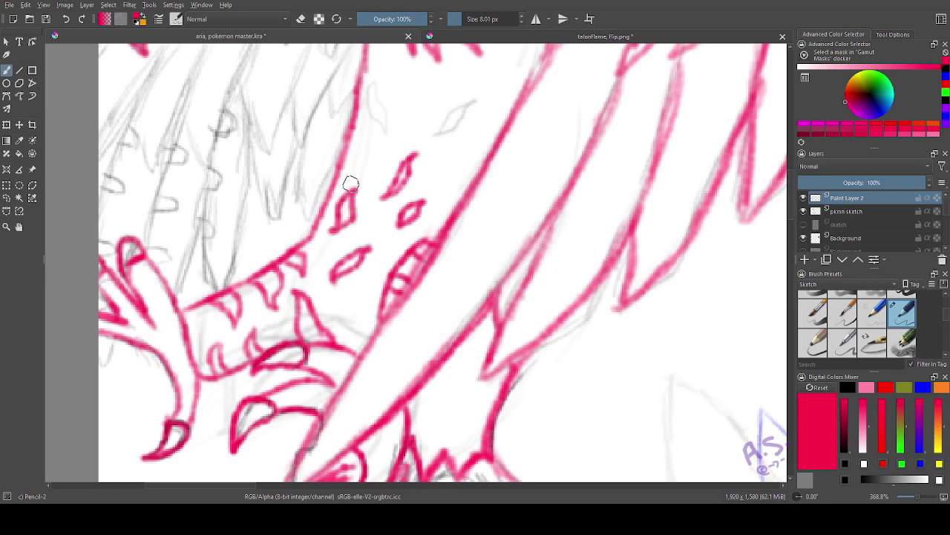
mouse_move(371, 78)
left_mouse_down()
mouse_move(377, 116)
mouse_move(380, 96)
left_mouse_up()
mouse_move(435, 134)
left_mouse_down()
mouse_move(456, 106)
mouse_move(436, 136)
left_mouse_up()
- Trace the layered, pointed chest feathers below the beak and a long line down to the foot, redoing misplaced strokes
left_click(19, 227)
left_click_drag(167, 157, 286, 393)
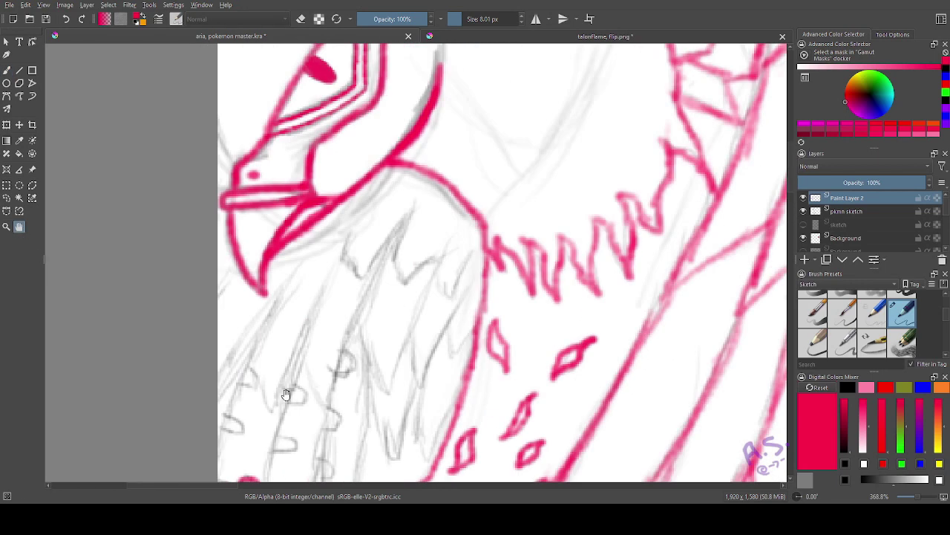
mouse_move(278, 289)
left_mouse_down()
mouse_move(371, 198)
mouse_move(305, 193)
left_mouse_up()
left_click(7, 70)
mouse_move(509, 137)
left_mouse_down()
mouse_move(481, 191)
mouse_move(468, 182)
mouse_move(438, 92)
mouse_move(378, 159)
mouse_move(371, 113)
mouse_move(333, 140)
mouse_move(346, 151)
left_mouse_up()
left_click(66, 19)
mouse_move(490, 178)
left_mouse_down()
mouse_move(512, 221)
mouse_move(479, 260)
mouse_move(441, 255)
mouse_move(469, 175)
left_mouse_up()
mouse_move(439, 239)
left_mouse_down()
mouse_move(399, 235)
mouse_move(416, 164)
mouse_move(386, 216)
left_mouse_up()
left_click_drag(400, 184, 354, 281)
left_click(66, 20)
left_click_drag(407, 157, 316, 443)
- Trace the next long feather line from the chest down to the front toe, redoing the first attempt
left_click(19, 227)
mouse_move(245, 128)
left_mouse_down()
mouse_move(290, 214)
mouse_move(308, 106)
left_mouse_up()
left_click(19, 70)
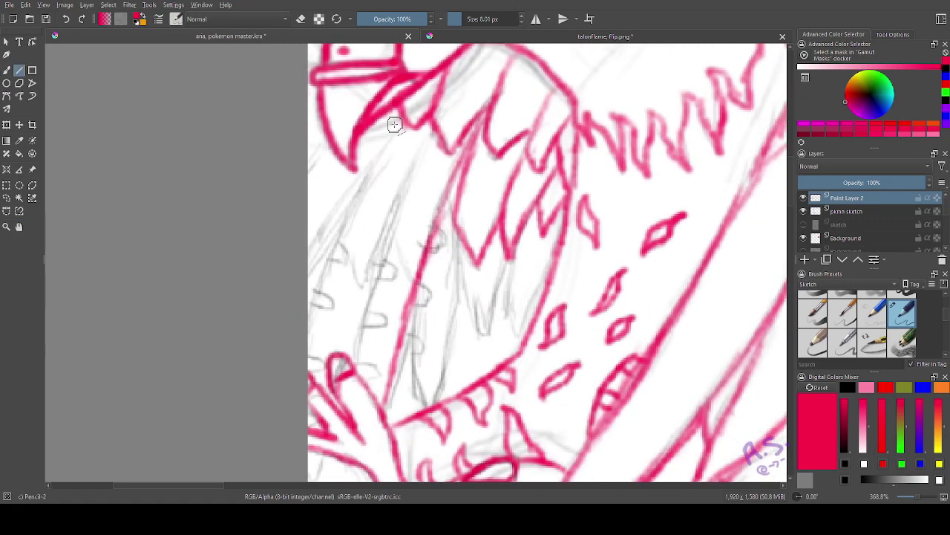
left_click(7, 71)
mouse_move(430, 123)
left_mouse_down()
mouse_move(407, 160)
mouse_move(340, 346)
left_mouse_up()
left_click(66, 19)
left_click_drag(386, 214, 337, 356)
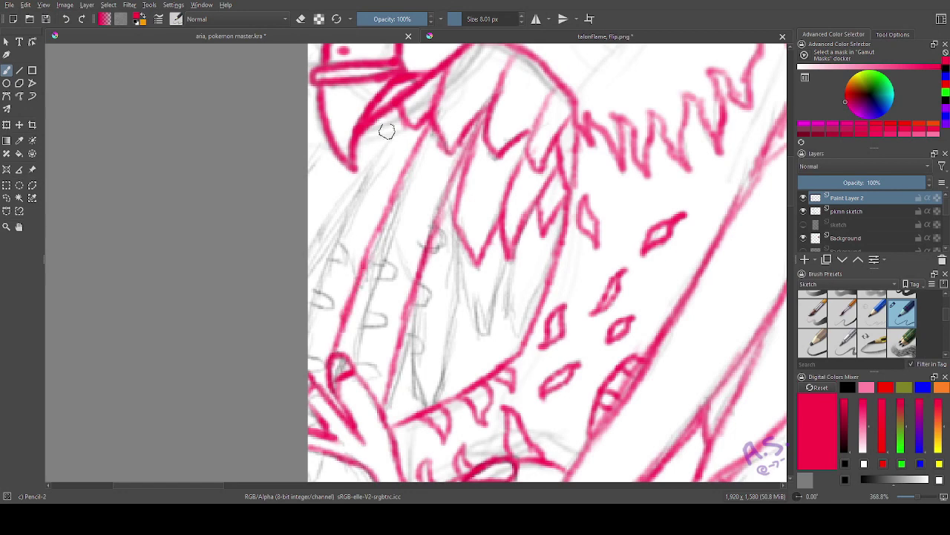
- Trace the outermost long feather line below the beak and the small rounded bumps along the neighbouring feathers in crimson
left_click_drag(396, 113, 308, 277)
left_click_drag(327, 142, 305, 176)
left_click_drag(327, 233, 319, 251)
left_click_drag(310, 281, 309, 304)
left_click_drag(366, 253, 355, 316)
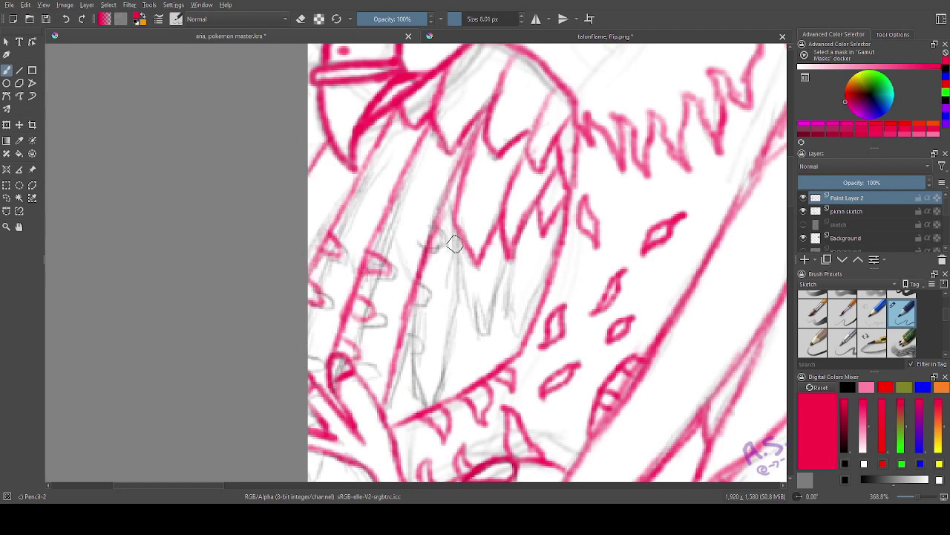
- Trace the lowest pointed chest feathers and the line running from them down towards the leg
left_click_drag(514, 250, 508, 303)
left_click_drag(545, 273, 524, 327)
mouse_move(520, 268)
left_mouse_down()
mouse_move(507, 331)
mouse_move(482, 333)
left_mouse_up()
left_click_drag(482, 331, 468, 289)
left_click_drag(460, 244, 467, 303)
left_click_drag(459, 257, 435, 382)
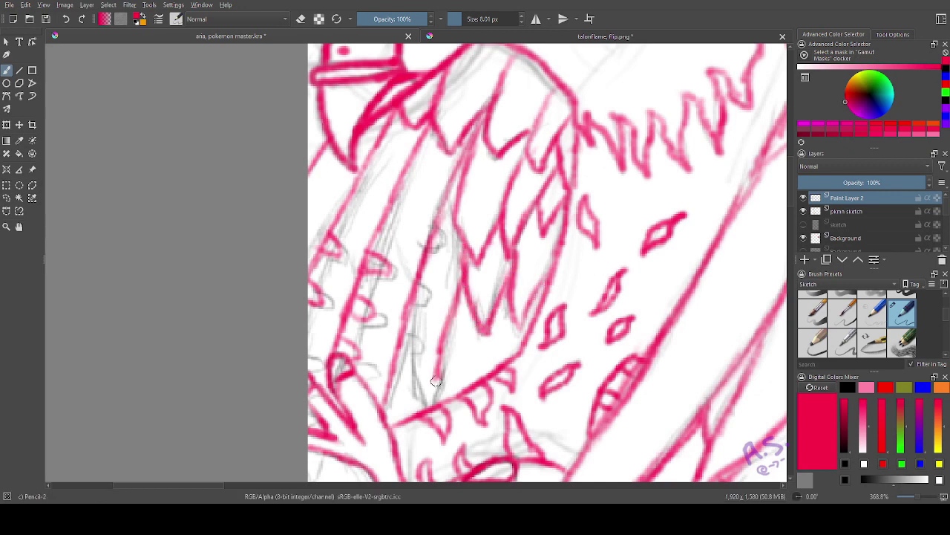
- Redo the last feather line and trace the feather's curved tip with the small bumps along its edge
key("ctrl+z")
left_click(20, 227)
left_click_drag(184, 299, 85, 176)
left_click(6, 70)
left_click_drag(367, 113, 340, 239)
left_click_drag(337, 240, 323, 124)
left_click_drag(327, 116, 324, 135)
left_click_drag(345, 63, 338, 80)
left_click_drag(326, 170, 327, 187)
left_click_drag(324, 209, 329, 226)
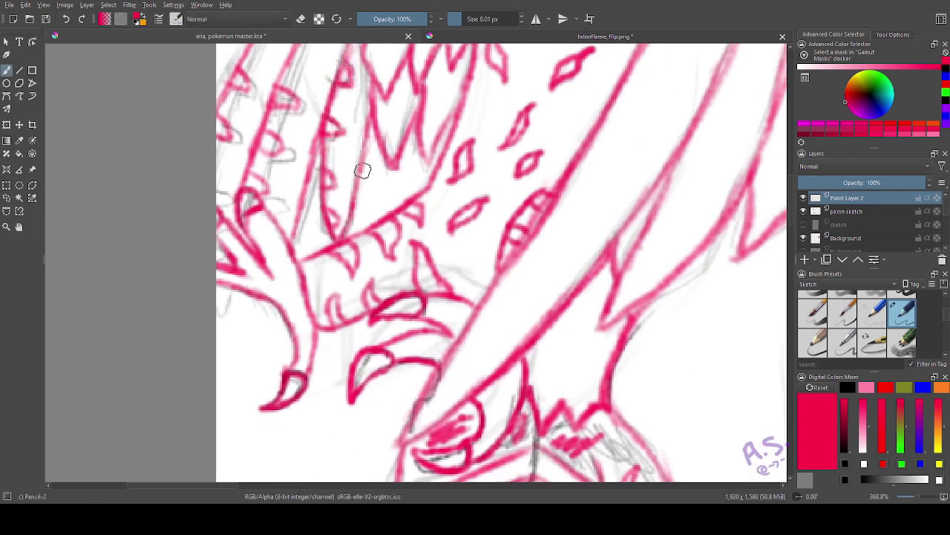
- Hide the Background layer beneath the pkmn sketch layer, with the whole scene in view
left_click(19, 227)
left_click_drag(520, 111, 440, 389)
scroll(441, 388, "down", 3)
mouse_move(590, 344)
left_mouse_down()
mouse_move(416, 228)
mouse_move(534, 195)
left_mouse_up()
scroll(534, 194, "down", 3)
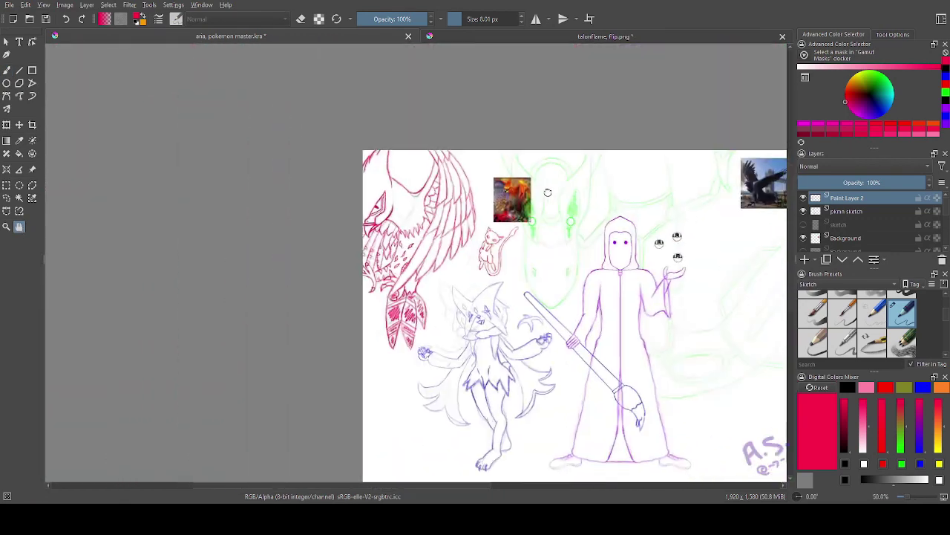
left_click(804, 239)
- Move the Lucario reference picture from the lower corner of the canvas to just below the robed figure's raised hand
left_click_drag(405, 335, 233, 245)
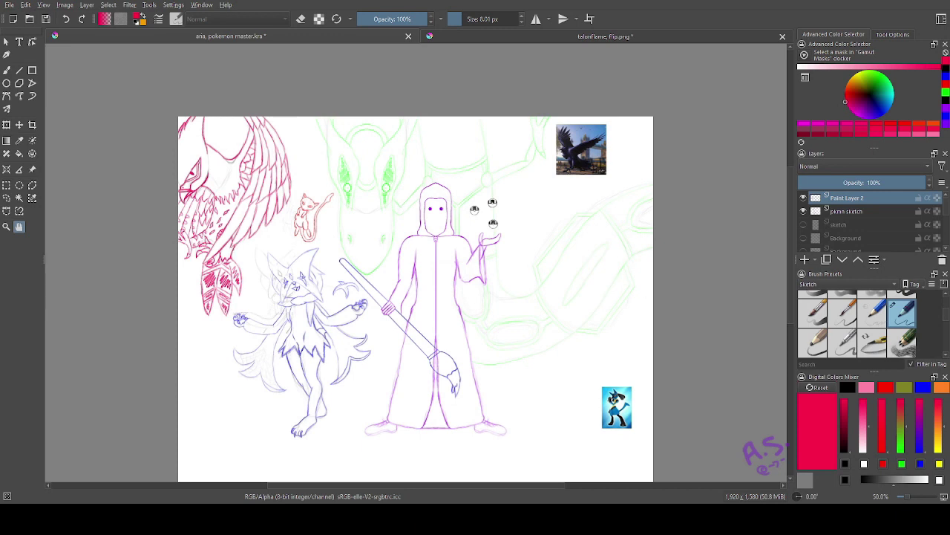
left_click(846, 211)
left_click(946, 69)
left_click_drag(947, 212, 946, 231)
left_click(846, 220)
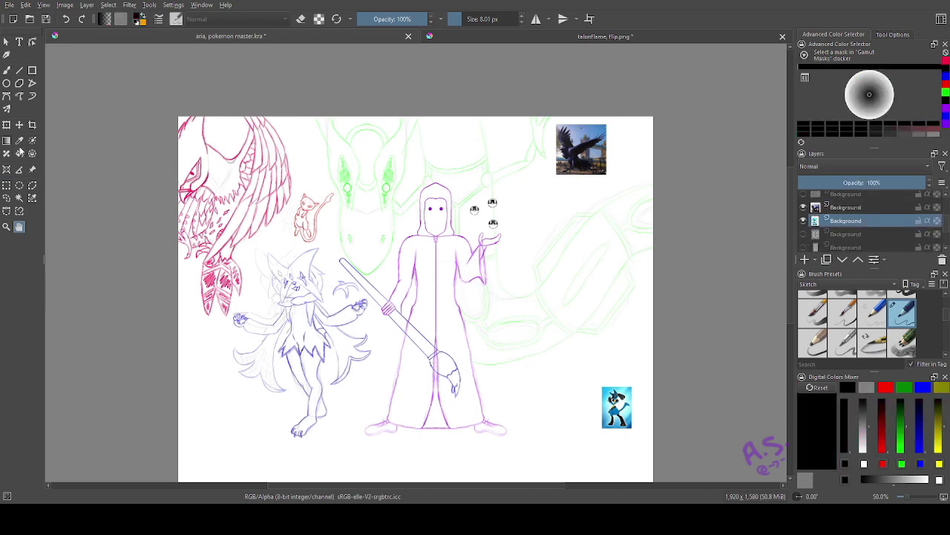
left_click(19, 125)
mouse_move(611, 401)
left_mouse_down()
mouse_move(459, 283)
mouse_move(499, 262)
left_mouse_up()
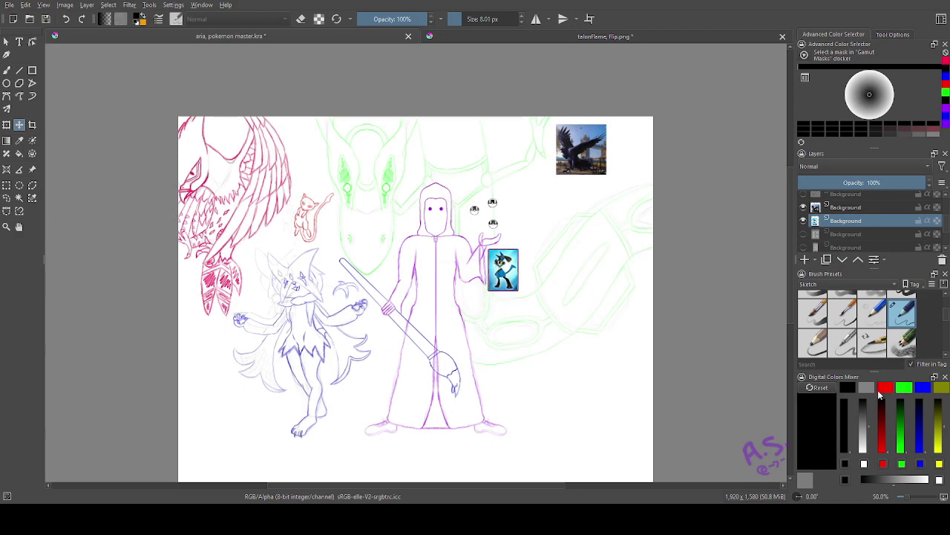
- Sketch a rough Lucario head with a snout in dark maroon, 10 px brush, in the empty area beside the robe
left_click(882, 389)
left_click(9, 227)
left_click_drag(342, 201, 731, 435)
left_click(196, 355)
left_click(18, 226)
left_click_drag(710, 170, 379, 260)
scroll(464, 277, "down", 2)
left_click(8, 227)
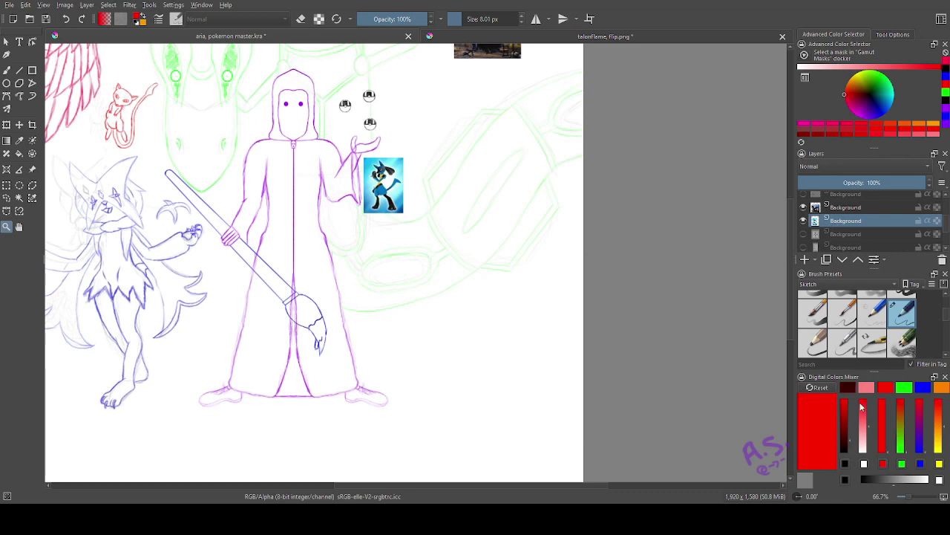
left_click(848, 388)
left_click(7, 70)
left_click(521, 16)
left_click(522, 17)
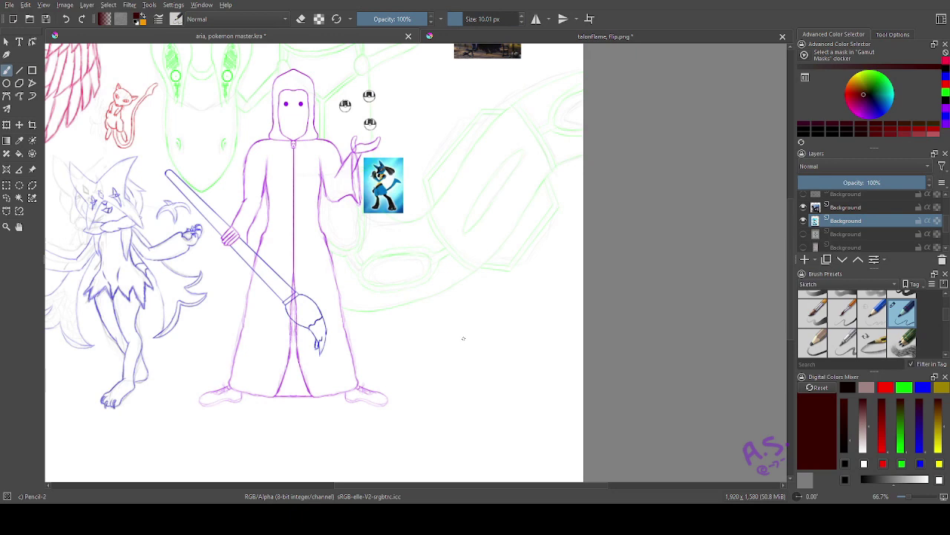
left_click_drag(456, 346, 478, 335)
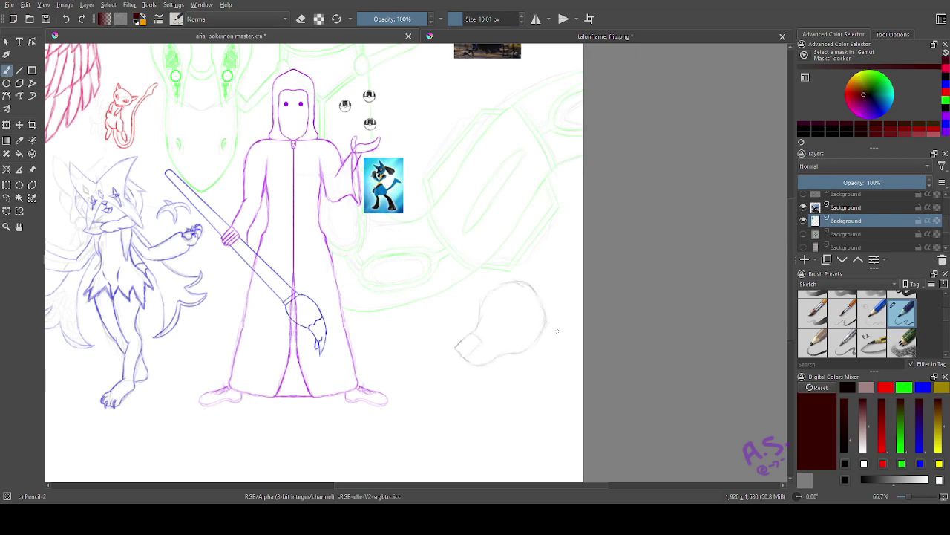
- Select the head sketch, scale it down and position it in the blank area beside the robed figure
left_click(32, 185)
left_click(20, 227)
left_click_drag(223, 334, 222, 252)
left_click(20, 125)
left_click_drag(432, 274, 418, 334)
left_click(7, 124)
left_click_drag(430, 250, 484, 300)
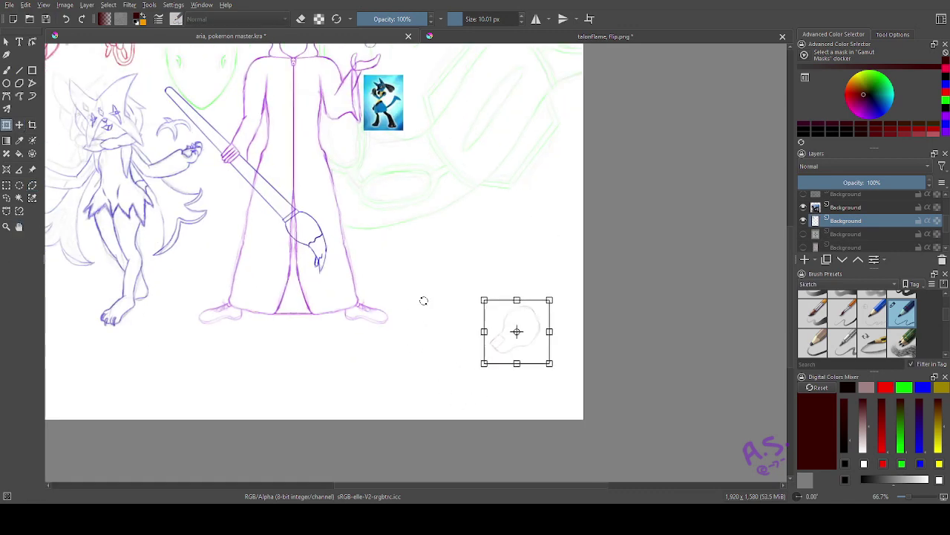
left_click(20, 125)
left_click_drag(508, 333, 473, 274)
left_click(7, 186)
left_click(401, 238)
- Sketch two tall pointed ears on the Lucario head and redraw the forehead line down to the snout
left_click(7, 226)
left_click_drag(379, 180, 589, 353)
left_click(7, 71)
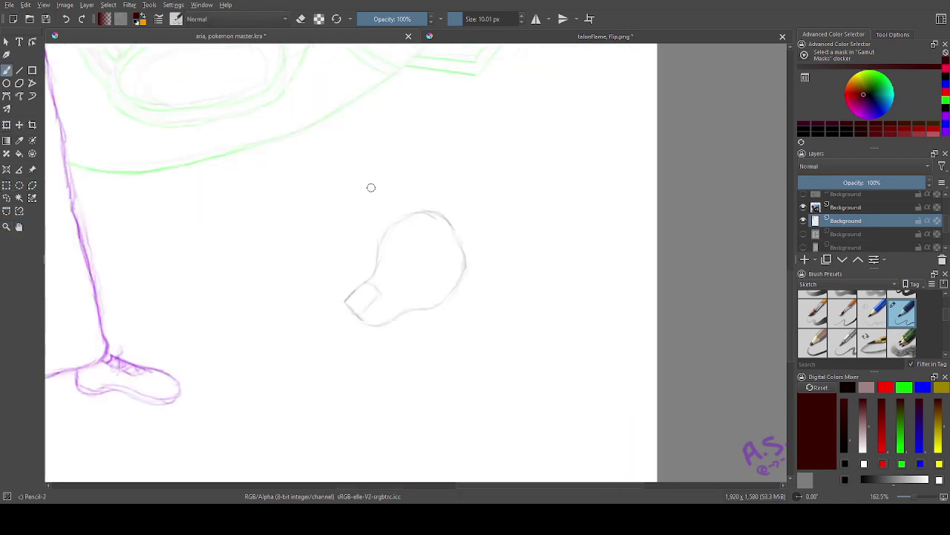
left_click_drag(421, 231, 401, 141)
left_click_drag(446, 186, 466, 256)
mouse_move(409, 215)
left_mouse_down()
mouse_move(320, 164)
mouse_move(377, 239)
left_mouse_up()
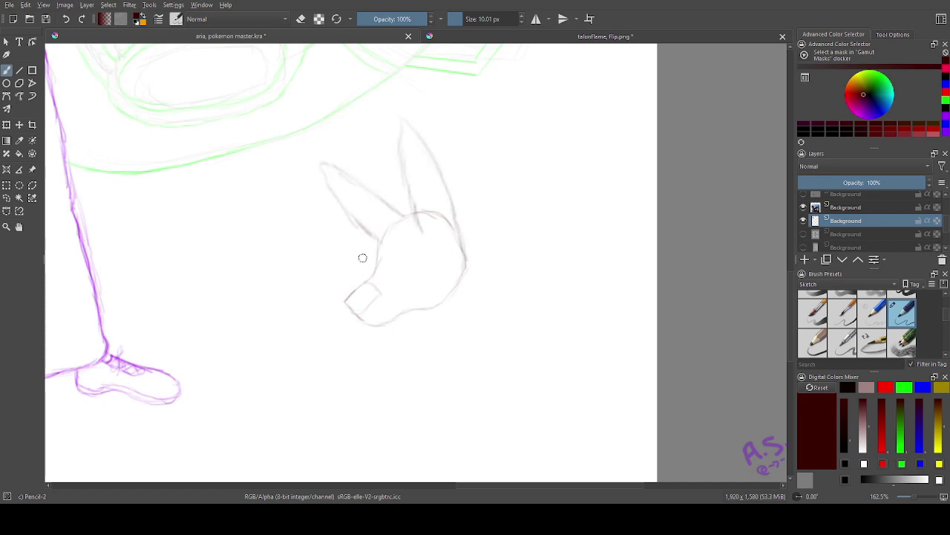
left_click(66, 20)
left_click(66, 20)
left_click_drag(367, 284, 377, 239)
- Select the Lucario reference picture and move it near the canvas edge, above and beside the head sketch
left_click(19, 227)
left_click_drag(362, 136, 420, 375)
left_click(846, 207)
left_click(20, 124)
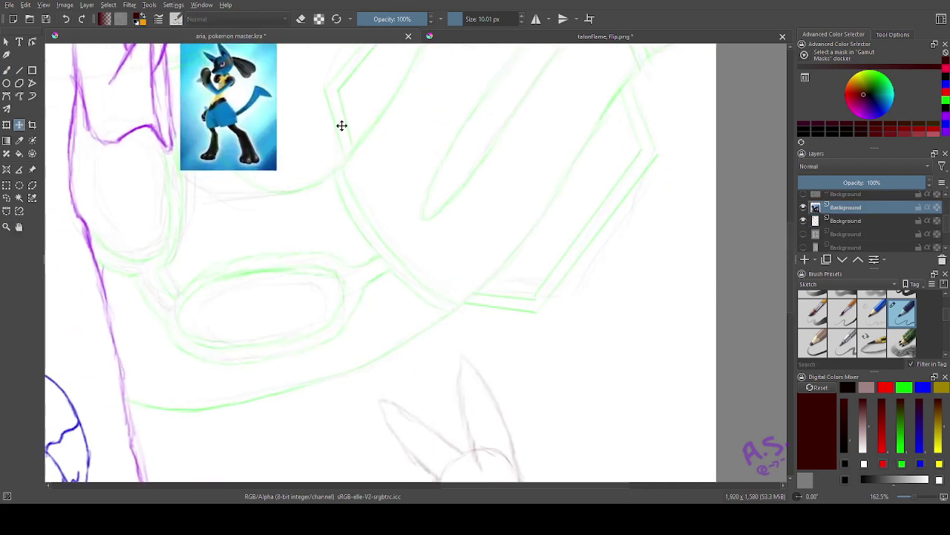
left_click(19, 227)
left_click_drag(235, 246, 263, 306)
left_click(7, 186)
left_click_drag(194, 91, 324, 254)
left_click(19, 226)
left_click_drag(297, 297, 216, 192)
left_click(19, 125)
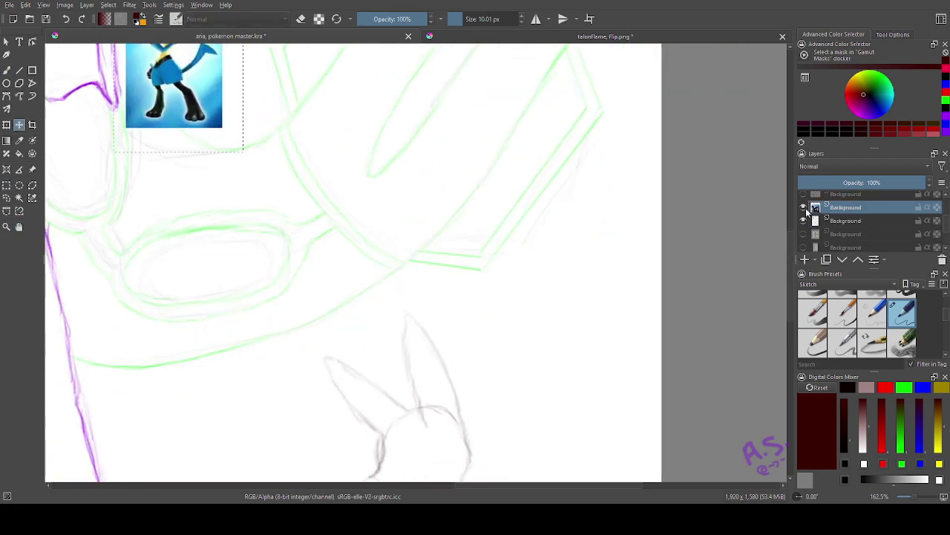
scroll(845, 221, "down", 1)
left_click(846, 211)
left_click_drag(200, 82, 689, 364)
scroll(883, 208, "up", 2)
- On the pkmn sketch layer, redraw the Lucario head and ears with firmer lines and add a narrow, angry eye
left_click(884, 209)
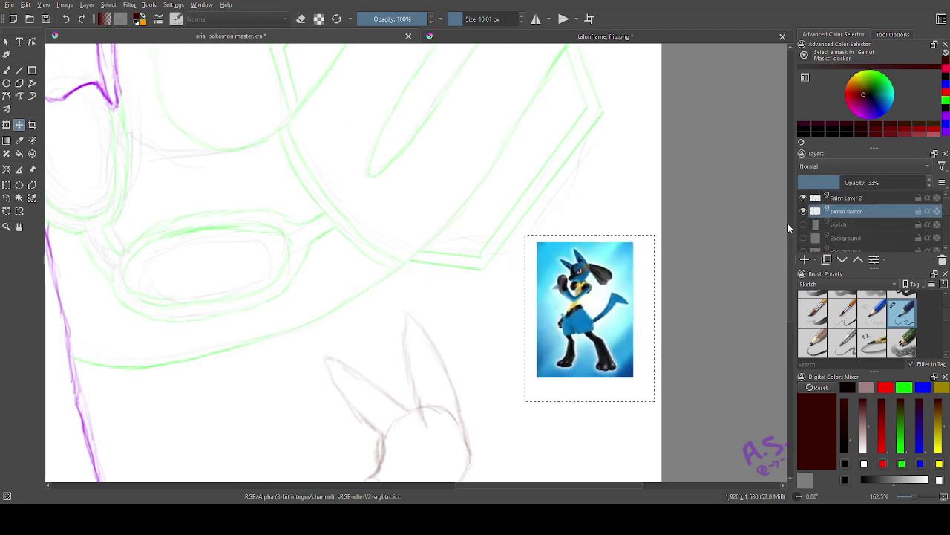
left_click(19, 226)
mouse_move(509, 323)
left_mouse_down()
mouse_move(511, 151)
mouse_move(524, 107)
mouse_move(529, 145)
left_mouse_up()
key("b")
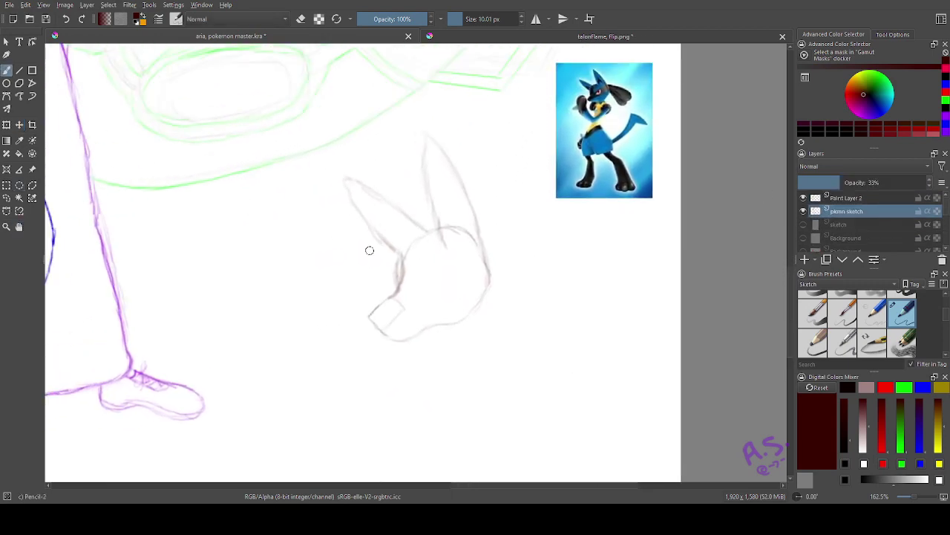
mouse_move(405, 256)
left_mouse_down()
mouse_move(352, 192)
mouse_move(367, 190)
mouse_move(432, 227)
mouse_move(402, 256)
mouse_move(372, 316)
mouse_move(389, 333)
mouse_move(462, 321)
mouse_move(487, 273)
mouse_move(443, 229)
mouse_move(427, 139)
mouse_move(472, 200)
mouse_move(483, 245)
mouse_move(439, 272)
left_mouse_up()
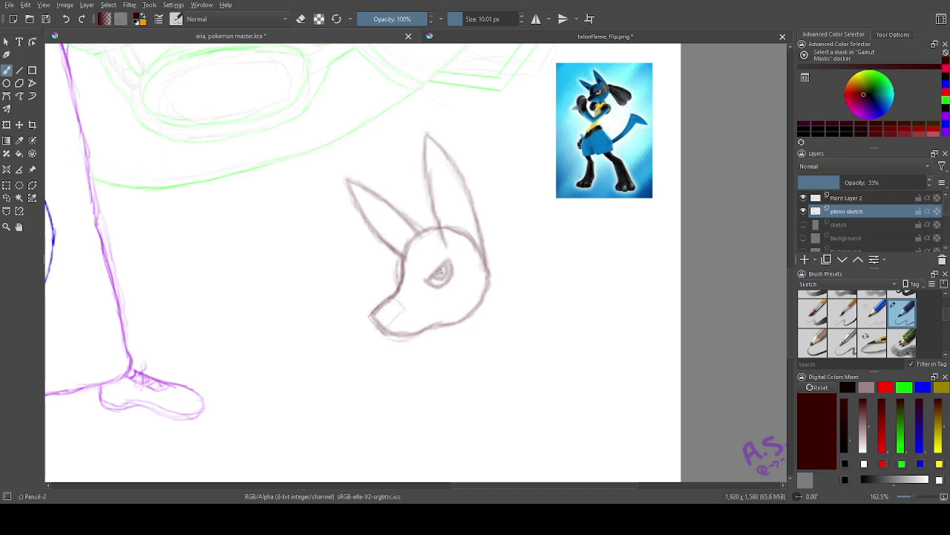
- Sketch the Lucario's neck fur, round shoulder and bent arm with the forearm reaching forward below the chin
mouse_move(469, 325)
left_mouse_down()
mouse_move(493, 313)
mouse_move(466, 328)
mouse_move(468, 320)
mouse_move(446, 347)
mouse_move(502, 320)
mouse_move(510, 333)
mouse_move(497, 340)
mouse_move(520, 369)
left_mouse_up()
mouse_move(523, 320)
left_mouse_down()
mouse_move(538, 338)
mouse_move(521, 371)
left_mouse_up()
left_click(19, 227)
mouse_move(308, 322)
left_mouse_down()
mouse_move(334, 317)
mouse_move(296, 309)
left_mouse_up()
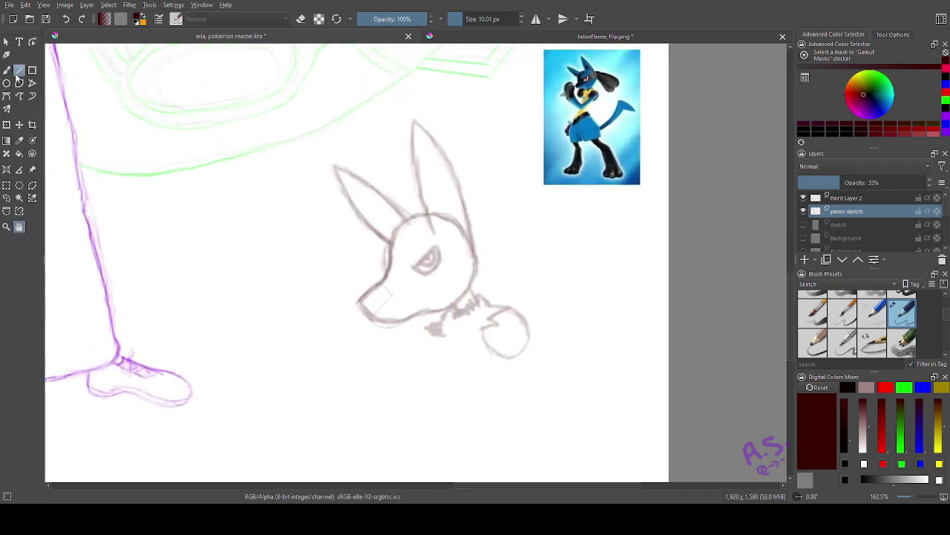
left_click(7, 70)
mouse_move(512, 328)
left_mouse_down()
mouse_move(461, 378)
mouse_move(472, 407)
mouse_move(450, 417)
mouse_move(408, 365)
mouse_move(434, 395)
mouse_move(370, 357)
mouse_move(372, 398)
left_mouse_up()
mouse_move(352, 386)
left_mouse_down()
mouse_move(394, 415)
mouse_move(447, 424)
left_mouse_up()
left_click_drag(346, 380, 352, 388)
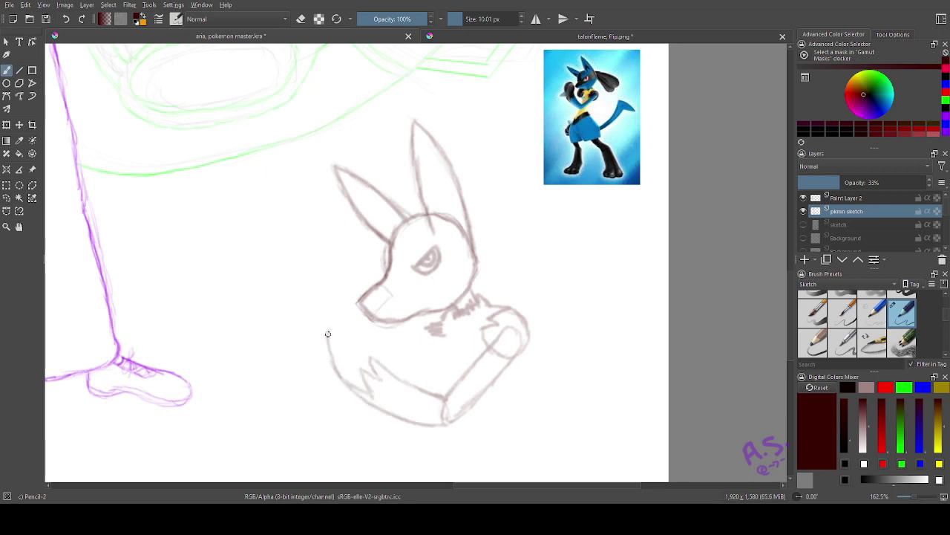
- Sketch the Lucario's raised paw with a spike behind it, the chest spike and the mouth line
left_click_drag(353, 352, 372, 342)
mouse_move(444, 335)
left_mouse_down()
mouse_move(431, 351)
mouse_move(446, 349)
left_mouse_up()
left_click_drag(389, 318, 434, 297)
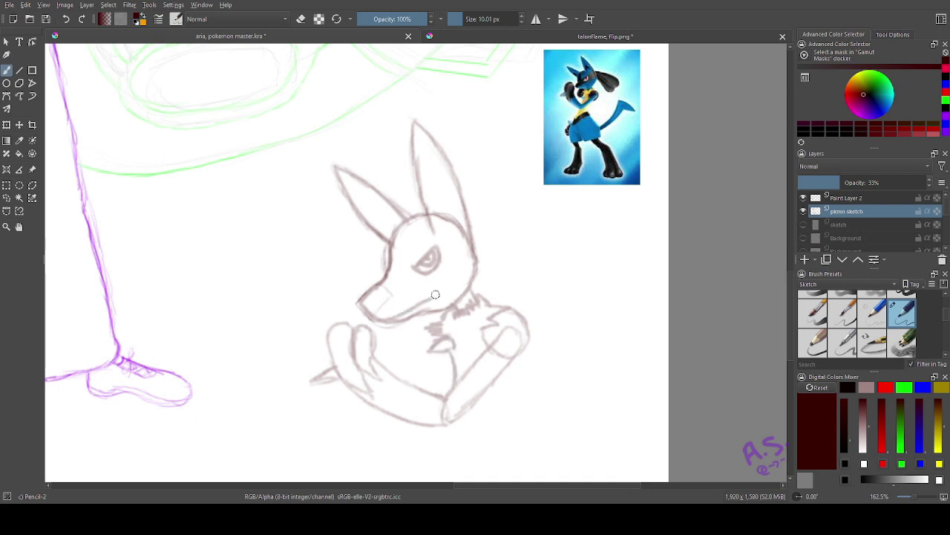
- Add the face mask lines, the shaded inner ears and the drooping appendage behind the Lucario's head
mouse_move(365, 306)
left_mouse_down()
mouse_move(434, 280)
mouse_move(477, 246)
mouse_move(405, 259)
left_mouse_up()
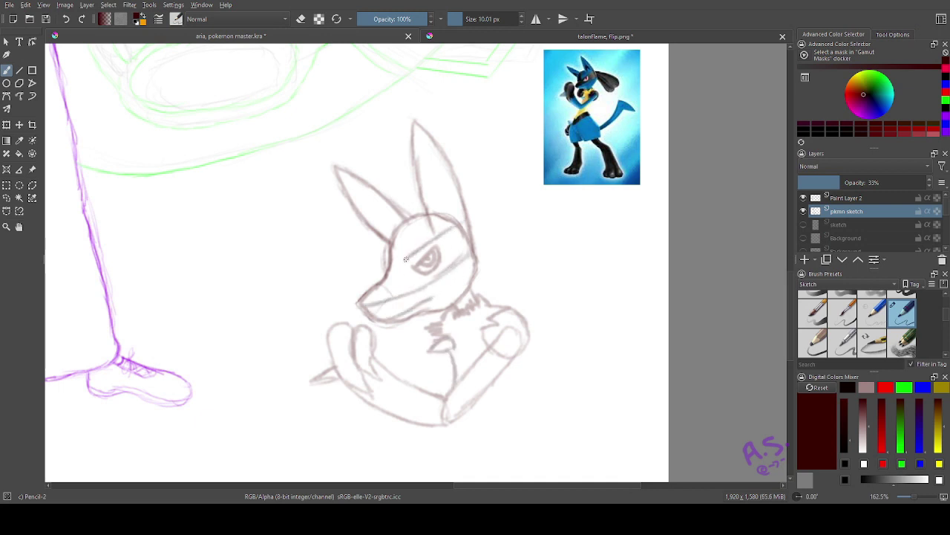
mouse_move(424, 218)
left_mouse_down()
mouse_move(404, 255)
mouse_move(370, 216)
left_mouse_up()
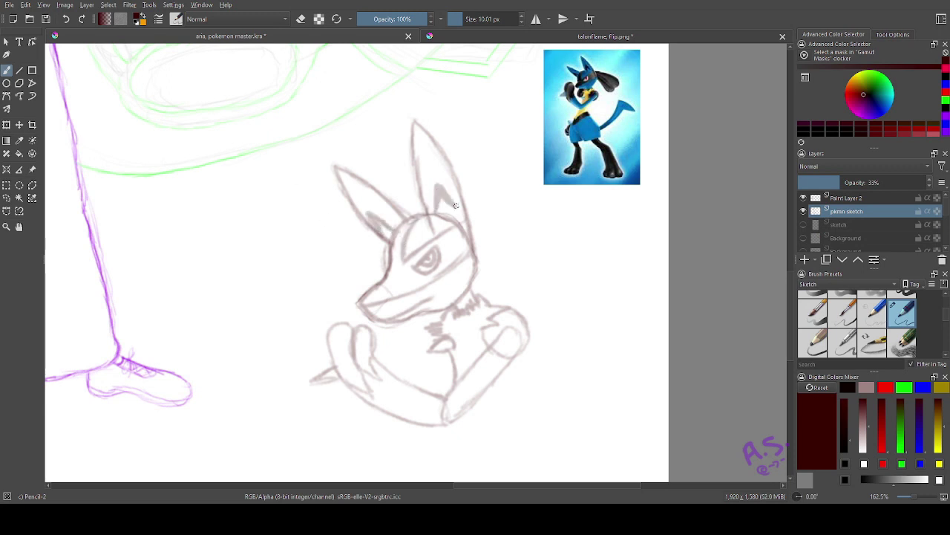
mouse_move(455, 206)
left_mouse_down()
mouse_move(437, 209)
mouse_move(493, 253)
mouse_move(473, 243)
left_mouse_up()
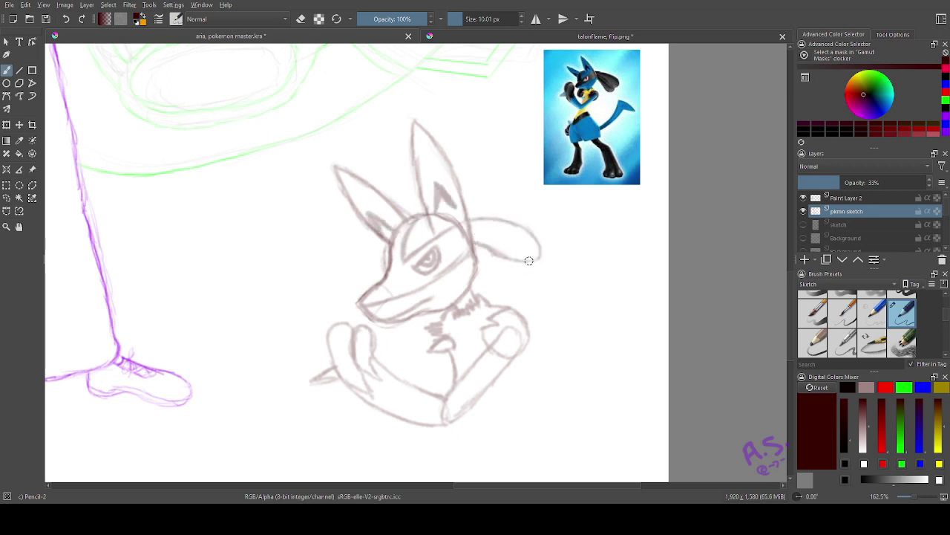
mouse_move(529, 261)
left_mouse_down()
mouse_move(509, 274)
mouse_move(491, 259)
left_mouse_up()
- Sketch the details under the Lucario's chin, the torso, the shorts and the spiked hand at the hip
left_click_drag(409, 335, 421, 322)
scroll(259, 261, "down", 3)
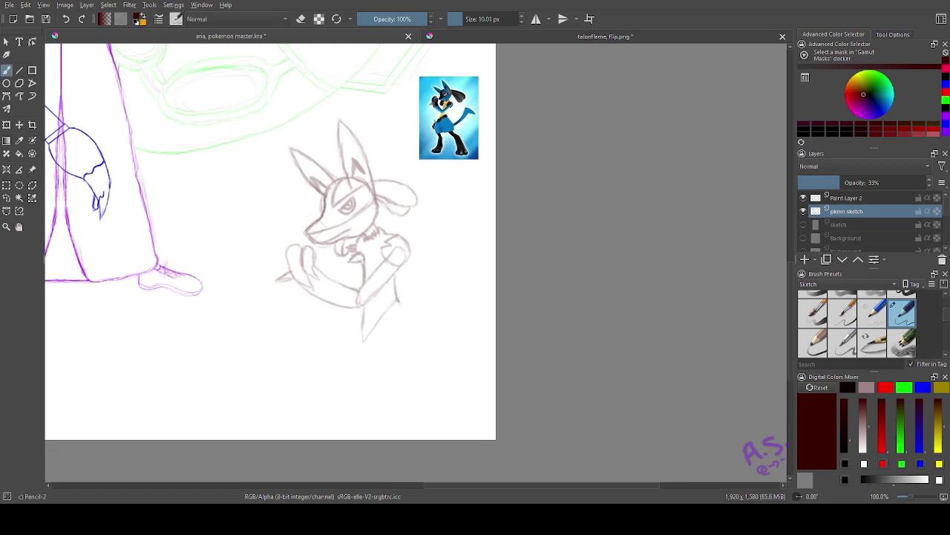
left_click_drag(397, 300, 373, 343)
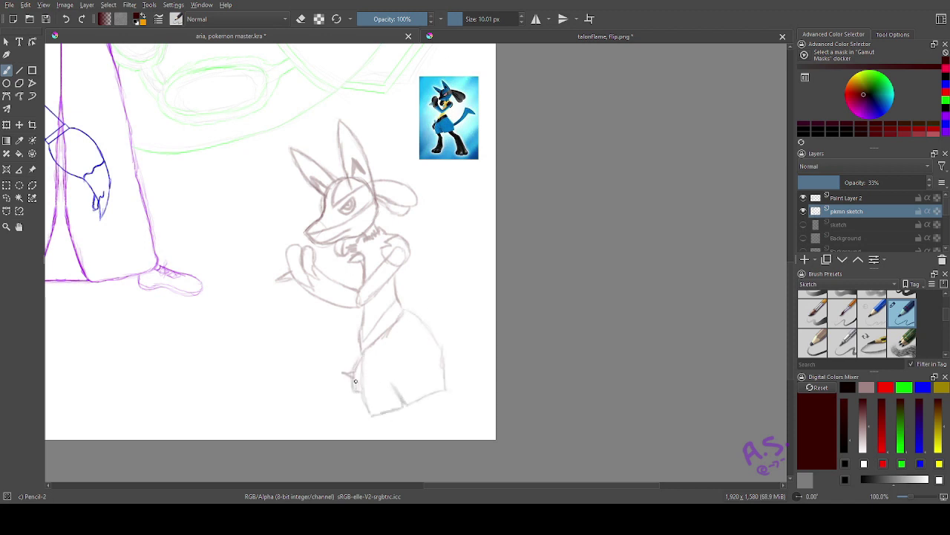
- Select the whole Lucario sketch and move it up close to the robed figure's side
key("ctrl+minus")
key("ctrl+minus")
key("ctrl+minus")
left_click(7, 186)
left_click_drag(346, 203, 433, 330)
left_click(19, 125)
left_click_drag(381, 259, 333, 205)
- Erase the leftover rough Lucario strokes from the Background layer with a large eraser of about 241 px
scroll(860, 225, "down", 3)
left_click(859, 232)
left_click(6, 71)
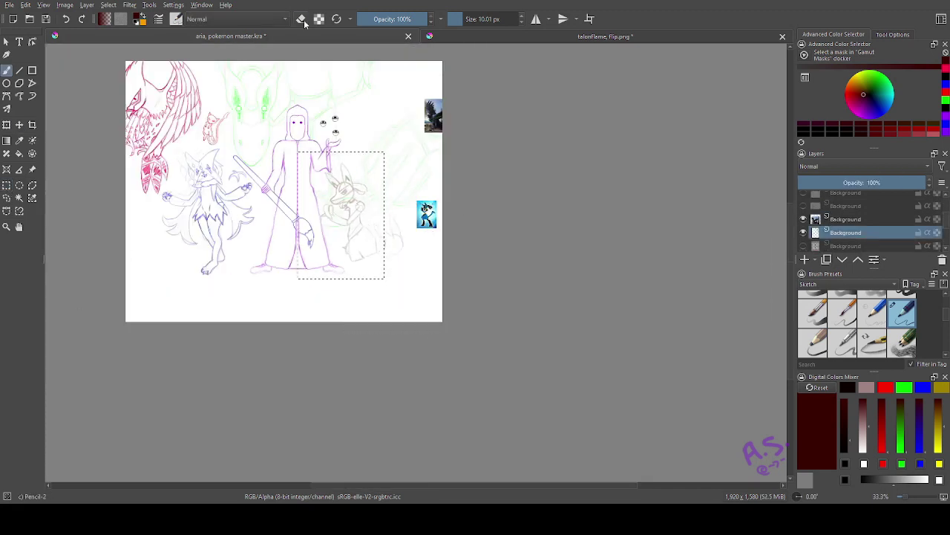
left_click(301, 19)
left_click(7, 186)
left_click(238, 298)
left_click(6, 71)
left_click(469, 19)
left_click(485, 19)
left_click_drag(387, 236, 387, 250)
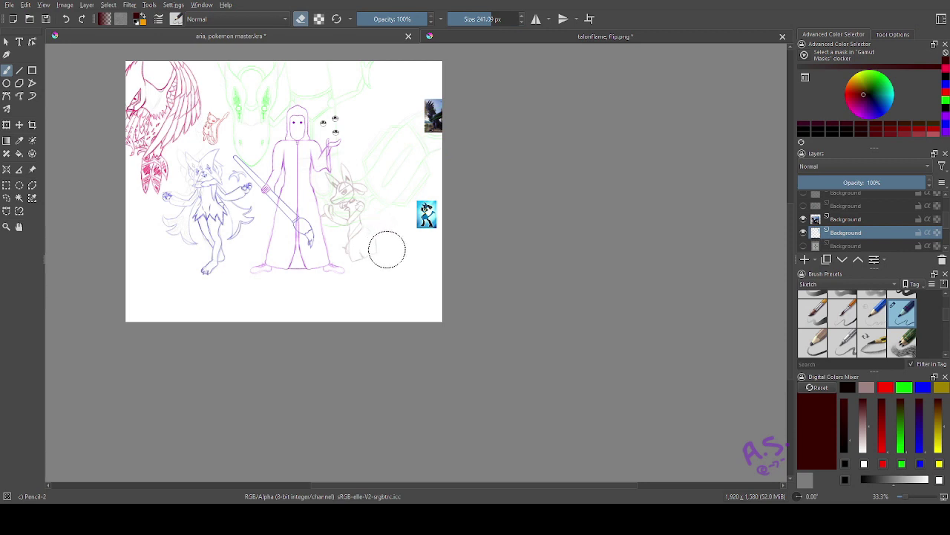
- Return to a 10 px drawing brush and sketch the Lucario's pointed tail on the pkmn sketch layer
left_click(449, 19)
left_click(522, 17)
left_click(307, 22)
left_click_drag(946, 225, 946, 198)
left_click(847, 211)
left_click(7, 226)
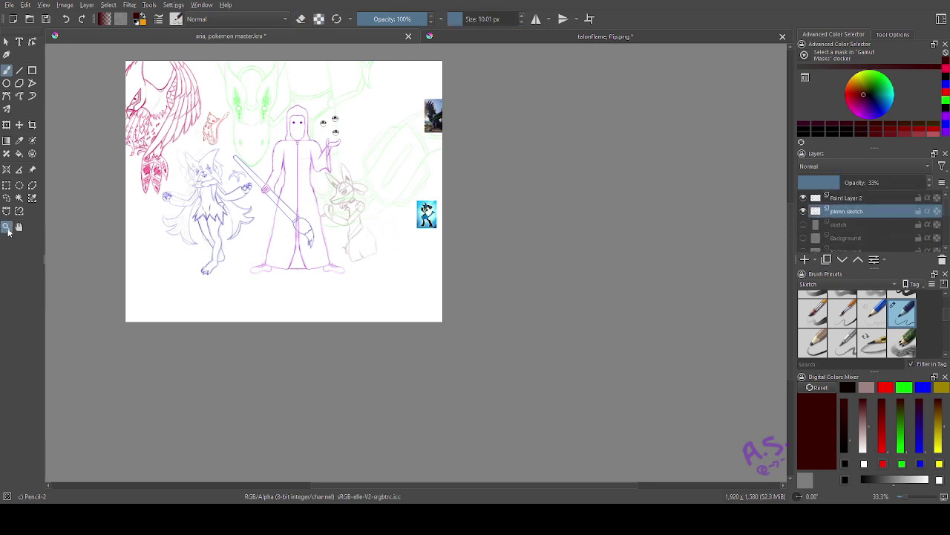
left_click_drag(284, 152, 452, 306)
key("b")
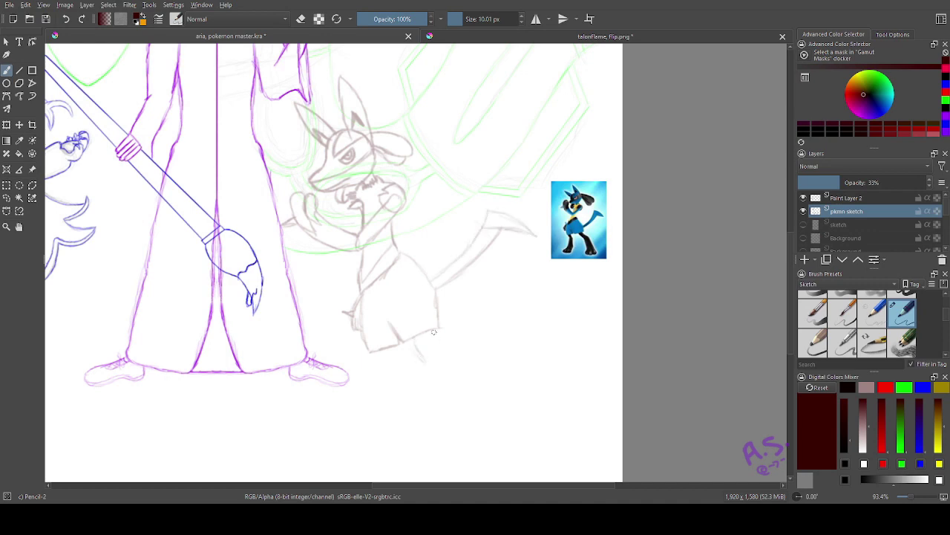
- Sketch both of the Lucario's legs below the shorts with rounded, toed paws, redoing misplaced strokes
left_click_drag(440, 368, 447, 421)
key("space")
left_click_drag(357, 351, 328, 266)
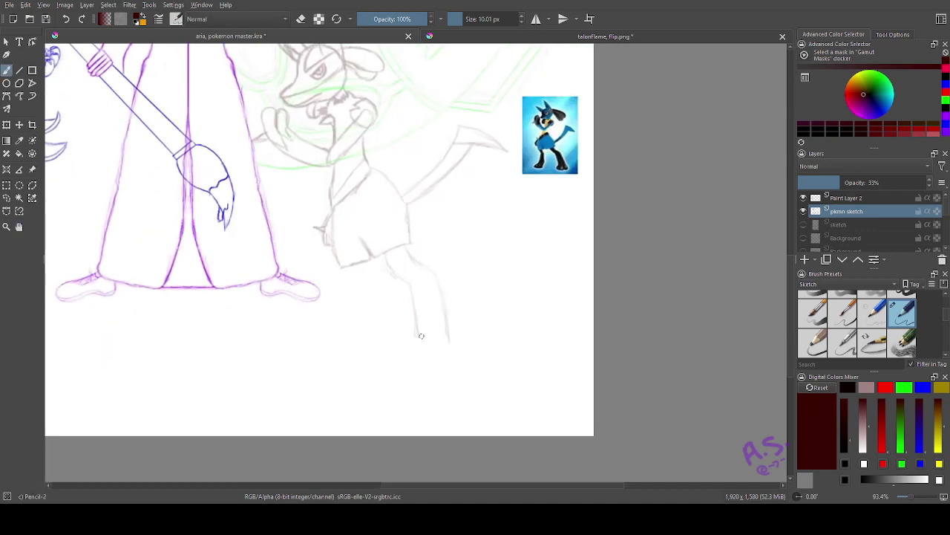
left_click_drag(419, 336, 431, 341)
left_click(65, 20)
left_click(65, 20)
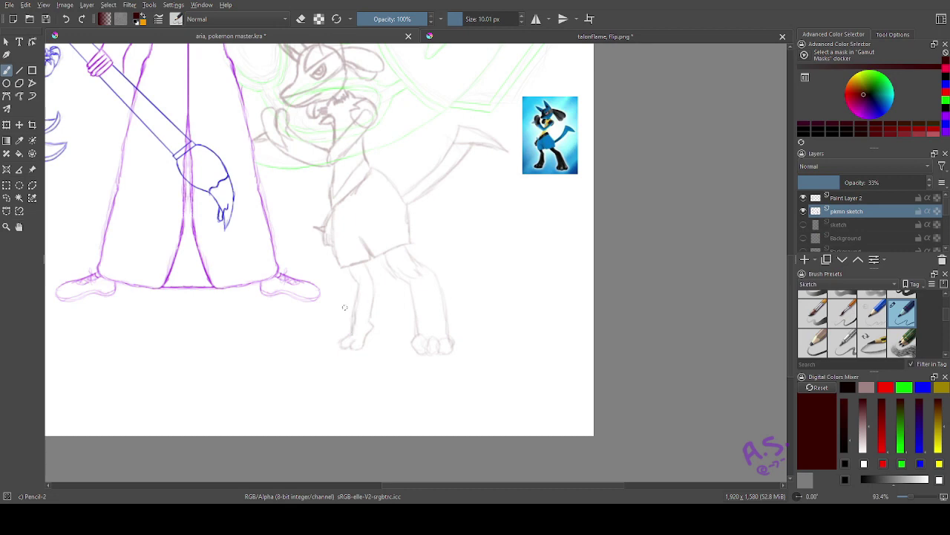
- Select the whole Lucario sketch, rotate it slightly clockwise and move it closer to the robed figure
left_click(20, 227)
left_click_drag(454, 159, 538, 286)
scroll(502, 276, "down", 2)
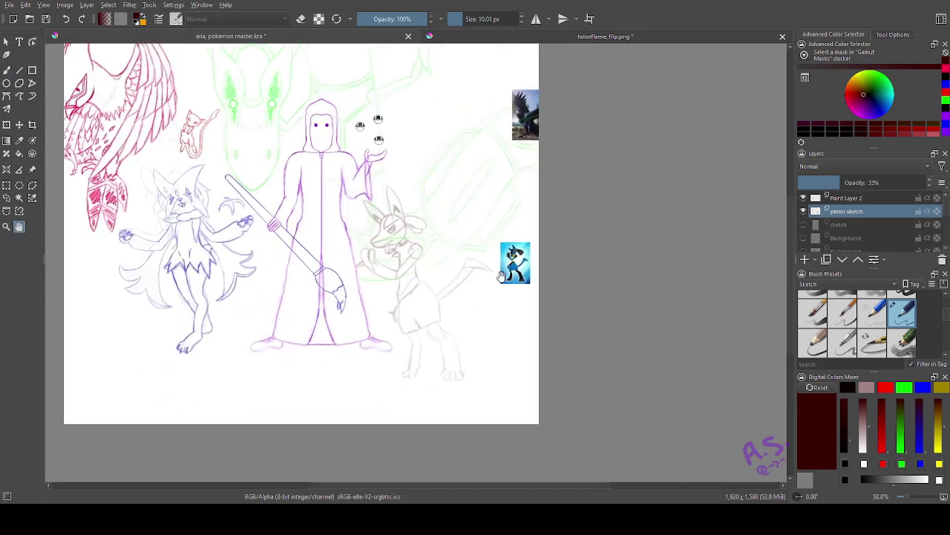
left_click(7, 185)
left_click_drag(337, 177, 494, 386)
key("ctrl+t")
left_click_drag(556, 199, 631, 195)
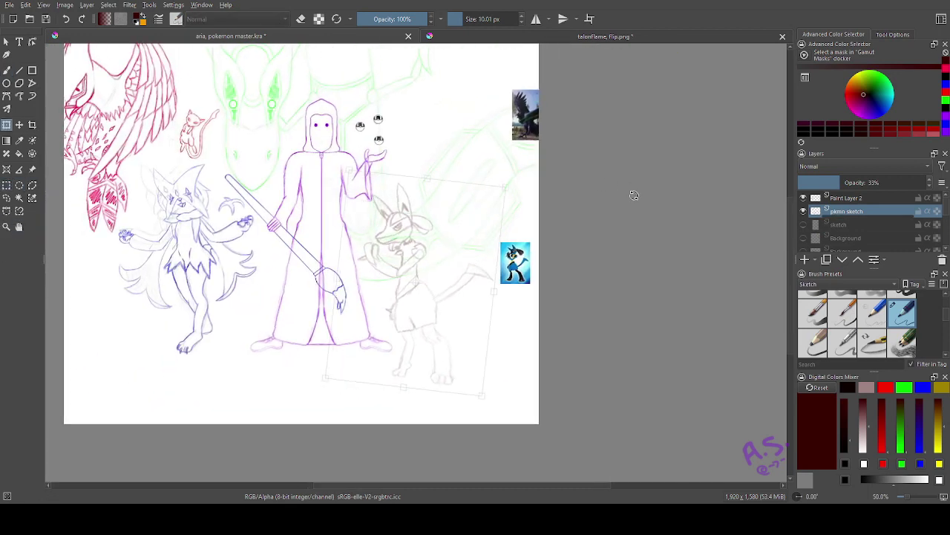
key("t")
left_click_drag(404, 218, 384, 214)
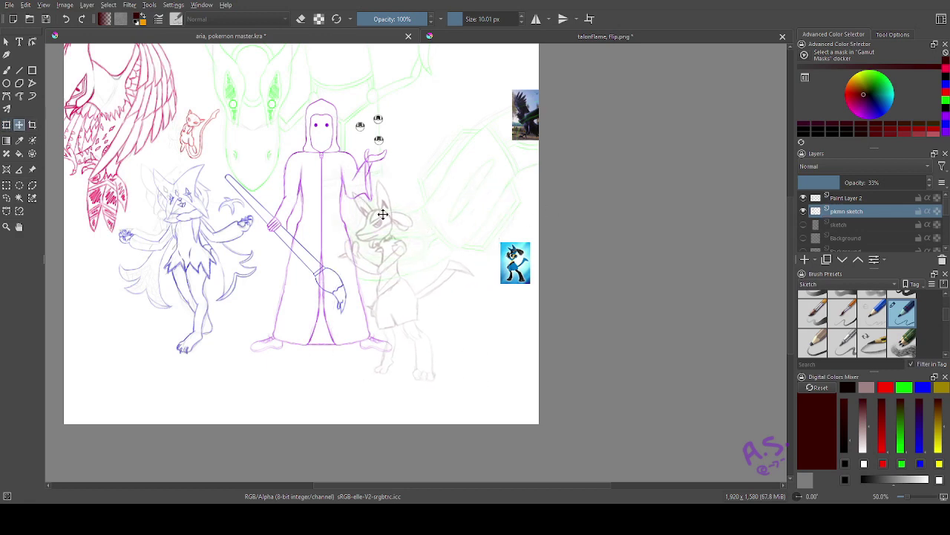
- On Paint Layer 2, choose blue as the drawing colour and erase the robe's outline where the Lucario sketch overlaps it
left_click(881, 196)
left_click(7, 185)
left_click(445, 148)
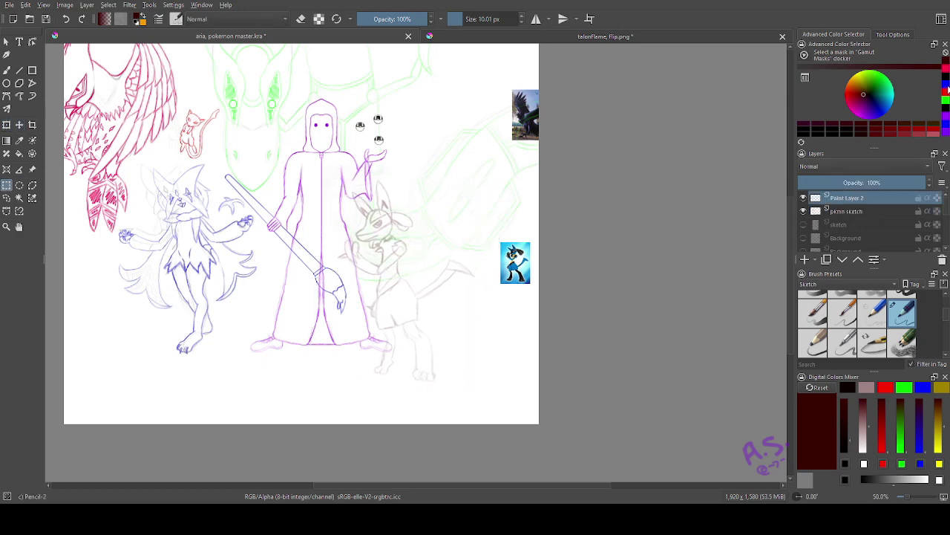
left_click(946, 85)
left_click(7, 226)
left_click_drag(303, 164, 429, 263)
left_click(6, 71)
left_click(301, 18)
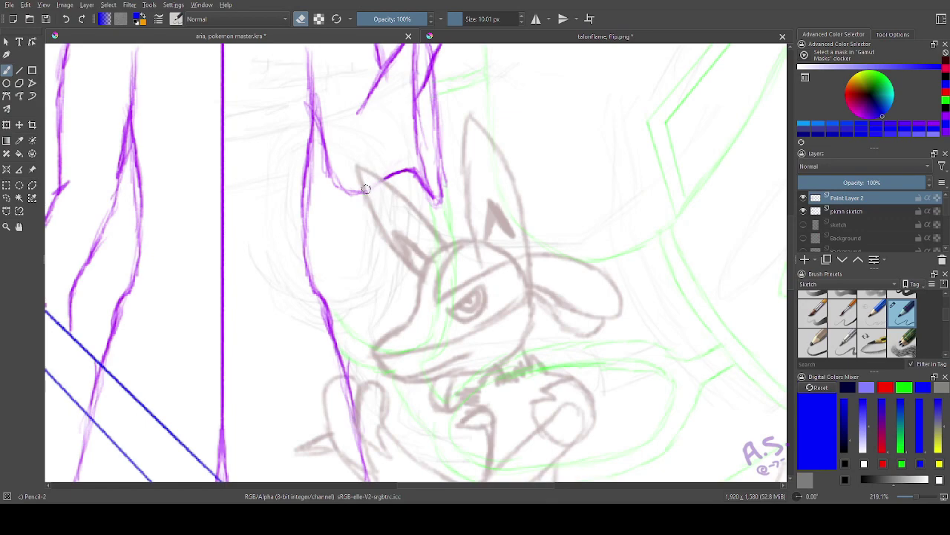
key("space")
mouse_move(378, 304)
left_mouse_down()
mouse_move(394, 63)
mouse_move(340, 331)
left_mouse_up()
left_click_drag(273, 183, 297, 289)
key("e")
key("space")
mouse_move(205, 206)
left_mouse_down()
mouse_move(239, 323)
mouse_move(230, 345)
left_mouse_up()
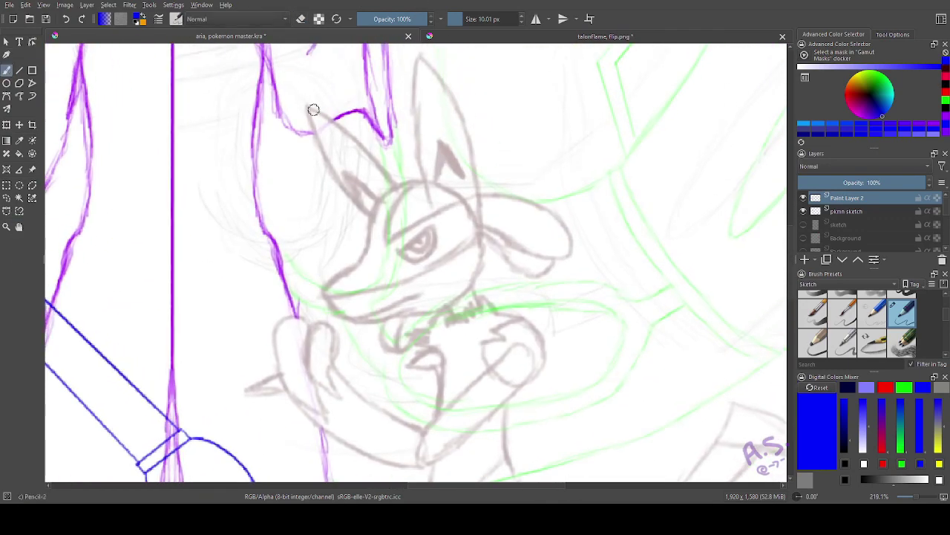
- Choose a darker blue and outline the Lucario's shorter ear, long snout, mouth line and lower jaw
left_click(848, 393)
mouse_move(308, 107)
left_mouse_down()
mouse_move(398, 186)
mouse_move(327, 160)
mouse_move(372, 213)
mouse_move(395, 187)
mouse_move(328, 300)
mouse_move(400, 282)
mouse_move(478, 237)
left_mouse_up()
left_click_drag(328, 297, 423, 315)
left_click_drag(358, 321, 472, 282)
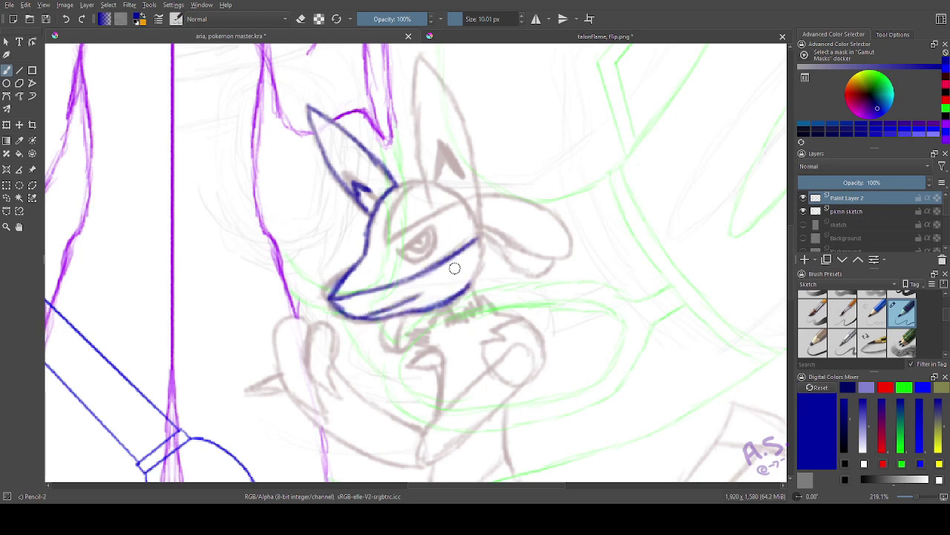
- Outline the back of the Lucario's head, the eye, the face mask and the drooping appendage behind the head
left_click_drag(479, 236, 474, 288)
mouse_move(395, 256)
left_mouse_down()
mouse_move(441, 223)
mouse_move(407, 252)
mouse_move(433, 230)
left_mouse_up()
left_click_drag(419, 236, 424, 244)
left_click_drag(414, 184, 386, 240)
left_click_drag(387, 239, 476, 192)
mouse_move(475, 193)
left_mouse_down()
mouse_move(481, 239)
mouse_move(519, 197)
mouse_move(571, 245)
mouse_move(481, 237)
left_mouse_up()
mouse_move(570, 231)
left_mouse_down()
mouse_move(549, 267)
mouse_move(512, 273)
mouse_move(480, 234)
left_mouse_up()
- Outline the Lucario's tall upright ear with its inner marking and close the top of the head
mouse_move(435, 177)
left_mouse_down()
mouse_move(435, 165)
mouse_move(451, 162)
mouse_move(461, 177)
left_mouse_up()
left_click_drag(449, 158, 442, 161)
mouse_move(392, 184)
left_mouse_down()
mouse_move(431, 182)
mouse_move(430, 190)
left_mouse_up()
mouse_move(423, 157)
left_mouse_down()
mouse_move(415, 113)
mouse_move(441, 83)
mouse_move(479, 195)
left_mouse_up()
- Outline the Lucario's neck, jagged chest fur with its spike, and the front of the belly
mouse_move(467, 280)
left_mouse_down()
mouse_move(479, 304)
mouse_move(431, 319)
mouse_move(413, 359)
mouse_move(440, 362)
left_mouse_up()
left_click_drag(430, 345, 442, 363)
left_click_drag(442, 363, 437, 410)
left_click_drag(275, 458, 225, 339)
key("ctrl+z")
left_click_drag(366, 450, 388, 239)
- Outline the Lucario's folded arms from shoulder to elbow with jagged forearm fur, undoing a misplaced stroke
mouse_move(468, 194)
left_mouse_down()
mouse_move(444, 194)
mouse_move(442, 227)
mouse_move(475, 208)
mouse_move(494, 260)
mouse_move(369, 351)
left_mouse_up()
left_click_drag(444, 245, 397, 283)
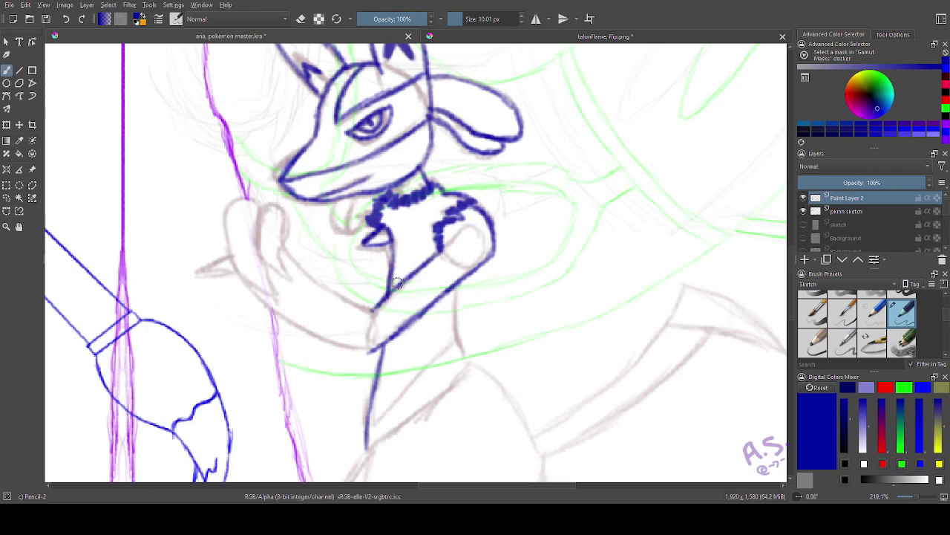
mouse_move(443, 249)
left_mouse_down()
mouse_move(459, 234)
mouse_move(482, 246)
mouse_move(480, 270)
left_mouse_up()
left_click(66, 20)
mouse_move(369, 351)
left_mouse_down()
mouse_move(265, 309)
mouse_move(245, 273)
mouse_move(288, 260)
mouse_move(373, 310)
left_mouse_up()
- Examine the Lucario reference picture up close to compare the arms and paws with the drawing
key("1")
left_click(6, 226)
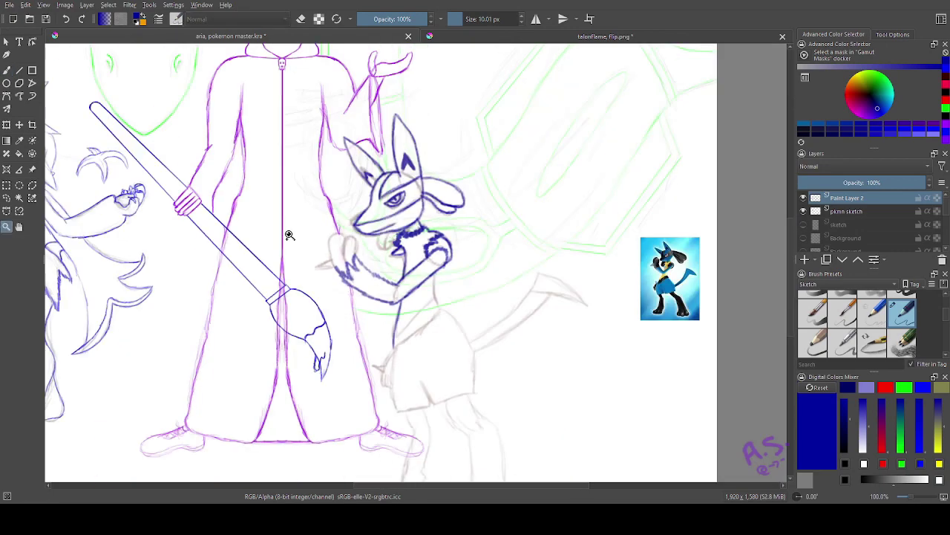
left_click_drag(638, 236, 699, 306)
key("minus")
key("minus")
key("minus")
key("minus")
key("minus")
key("minus")
key("minus")
left_click_drag(195, 221, 291, 277)
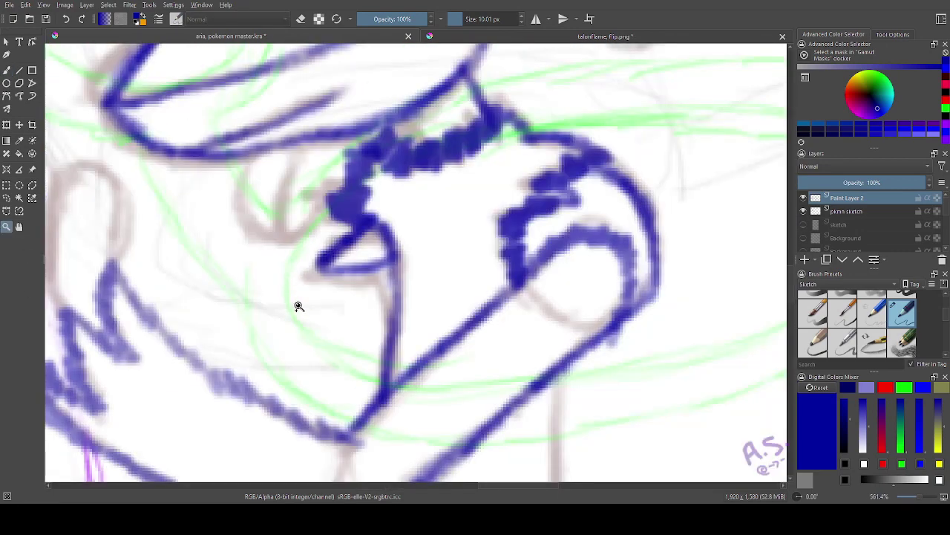
left_click(18, 226)
scroll(590, 324, "down", 8)
scroll(527, 339, "up", 4)
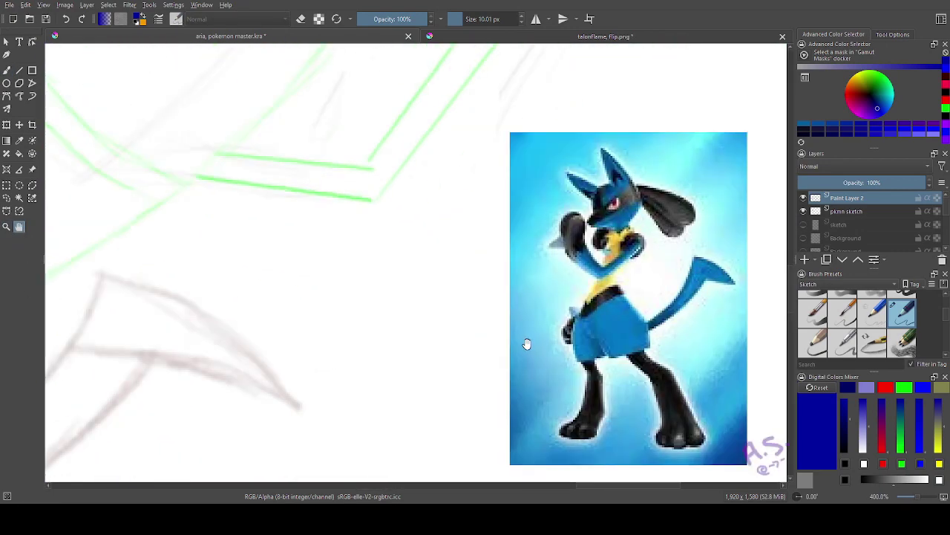
scroll(527, 326, "down", 5)
left_click_drag(527, 325, 632, 339)
- Outline the Lucario's paw tucked under the chin beside the chest fur
left_click(6, 226)
left_click_drag(259, 223, 355, 298)
left_click(6, 70)
left_click_drag(349, 147, 404, 227)
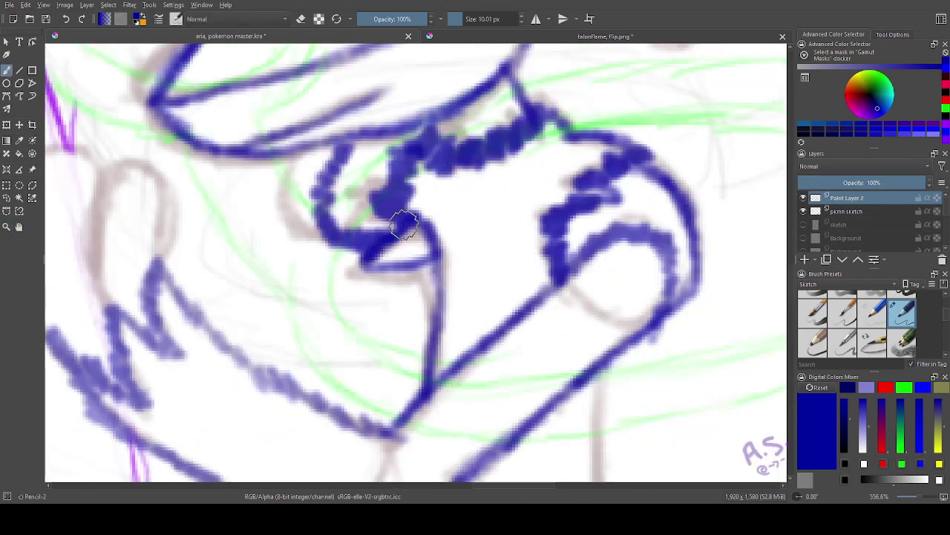
mouse_move(292, 157)
left_mouse_down()
mouse_move(287, 199)
mouse_move(320, 230)
left_mouse_up()
- Outline the Lucario's raised paw with two rounded finger shapes and a pointed spike on its outer side
scroll(228, 270, "down", 8)
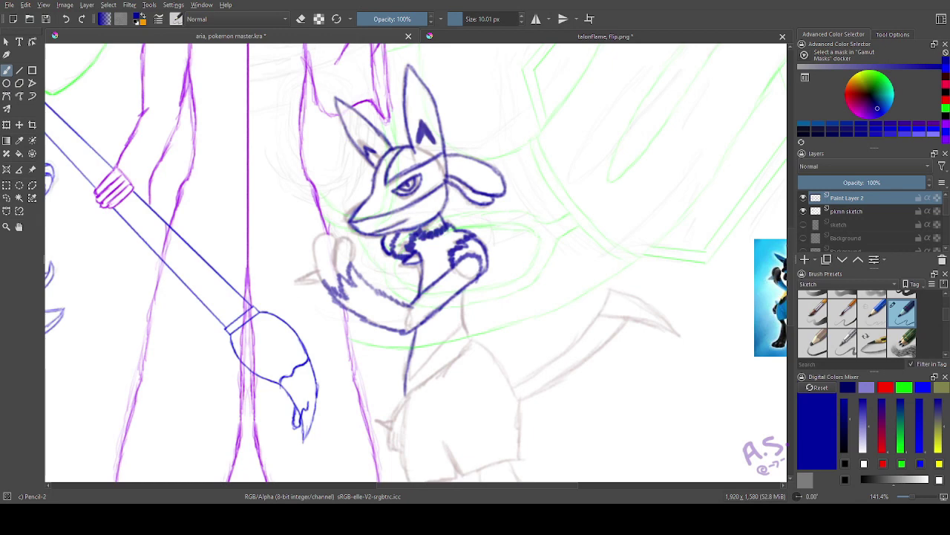
scroll(331, 277, "up", 7)
mouse_move(367, 269)
left_mouse_down()
mouse_move(356, 259)
mouse_move(357, 174)
mouse_move(398, 170)
mouse_move(402, 225)
left_mouse_up()
left_click_drag(352, 211, 381, 134)
mouse_move(306, 291)
left_mouse_down()
mouse_move(312, 138)
mouse_move(349, 173)
left_mouse_up()
left_click_drag(324, 128, 329, 112)
mouse_move(294, 263)
left_mouse_down()
mouse_move(288, 141)
mouse_move(307, 115)
left_mouse_up()
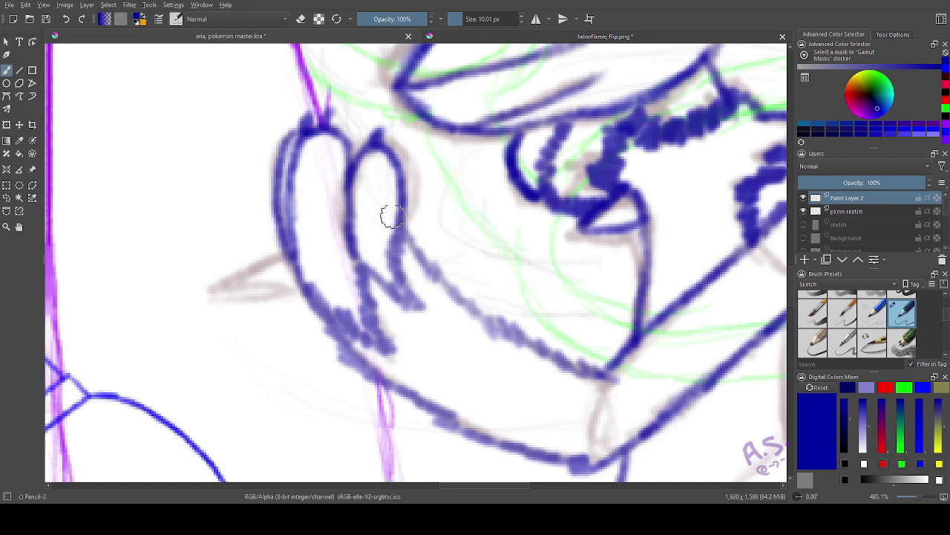
mouse_move(407, 179)
left_mouse_down()
mouse_move(413, 241)
mouse_move(413, 157)
left_mouse_up()
mouse_move(263, 272)
left_mouse_down()
mouse_move(286, 263)
mouse_move(272, 294)
mouse_move(306, 291)
left_mouse_up()
- Outline the Lucario's lower back and the diagonal upper edge of its waistband
key("ctrl+minus")
key("ctrl+minus")
key("ctrl+minus")
key("ctrl+minus")
key("ctrl+minus")
key("ctrl+minus")
left_click(7, 227)
left_click_drag(365, 244, 534, 344)
left_click(7, 71)
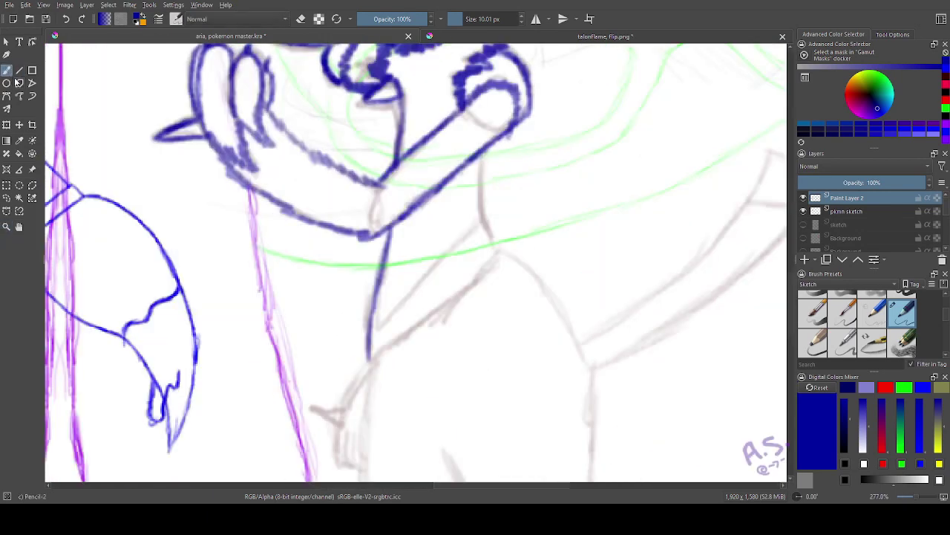
left_click_drag(504, 14, 486, 15)
mouse_move(377, 312)
left_mouse_down()
mouse_move(427, 279)
mouse_move(482, 221)
mouse_move(482, 154)
left_mouse_up()
- Outline the lower edge of the Lucario's waistband and the curved rear side of the shorts
scroll(522, 19, "up", 4)
left_click(19, 226)
left_click_drag(497, 291, 463, 212)
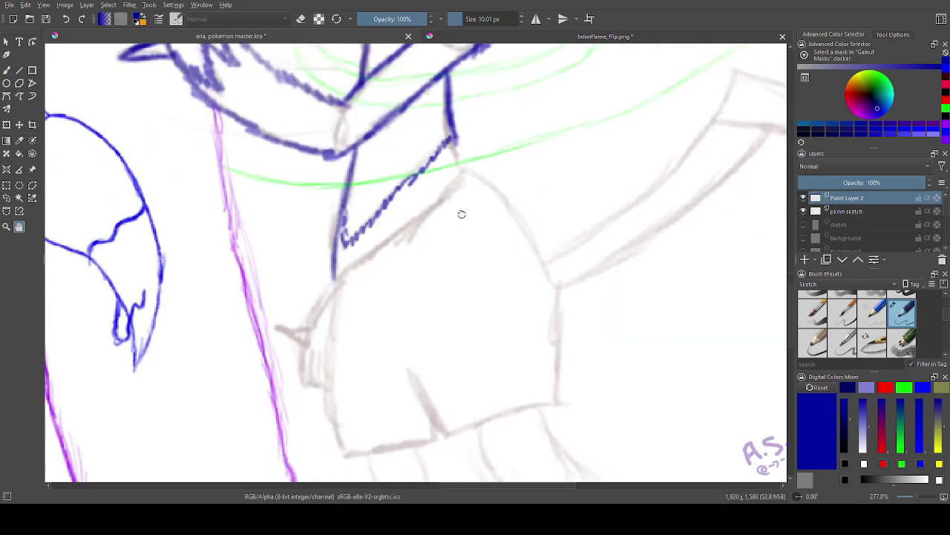
left_click(6, 70)
left_click_drag(452, 140, 506, 204)
left_click_drag(489, 196, 550, 262)
mouse_move(467, 165)
left_mouse_down()
mouse_move(338, 286)
mouse_move(328, 363)
mouse_move(343, 454)
mouse_move(435, 437)
mouse_move(421, 386)
mouse_move(521, 404)
mouse_move(563, 338)
mouse_move(566, 298)
left_mouse_up()
left_click_drag(547, 263, 568, 306)
- Complete the shorts' front side and jagged hem, and outline the small spiked hand beside them
left_click(19, 227)
left_click_drag(141, 245, 176, 131)
left_click(6, 70)
mouse_move(370, 165)
left_mouse_down()
mouse_move(344, 225)
mouse_move(339, 275)
mouse_move(363, 269)
left_mouse_up()
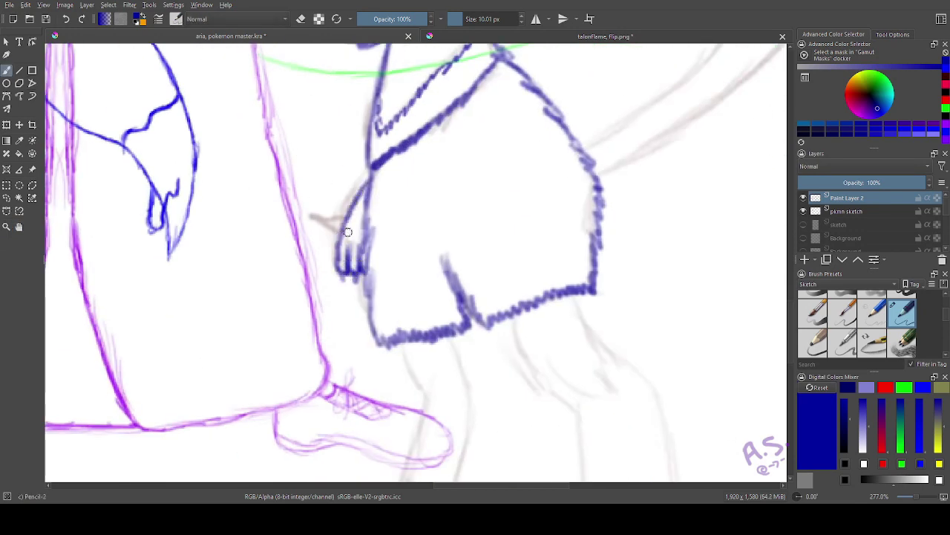
mouse_move(348, 232)
left_mouse_down()
mouse_move(322, 223)
mouse_move(343, 220)
left_mouse_up()
- Outline the Lucario's pointed tail, undoing and redrawing the misplaced strokes
left_click(19, 226)
left_click_drag(445, 163, 139, 372)
left_click(7, 70)
mouse_move(279, 358)
left_mouse_down()
mouse_move(339, 321)
mouse_move(426, 228)
left_mouse_up()
mouse_move(442, 215)
left_mouse_down()
mouse_move(421, 248)
mouse_move(438, 218)
left_mouse_up()
left_click(66, 20)
left_click(66, 19)
left_click(66, 19)
left_click_drag(376, 293, 462, 188)
mouse_move(442, 219)
left_mouse_down()
mouse_move(499, 187)
mouse_move(586, 245)
mouse_move(500, 224)
mouse_move(437, 294)
mouse_move(291, 387)
left_mouse_up()
left_click_drag(292, 384, 337, 364)
- Outline the Lucario's leg nearest the robed figure down to the ankle and erase the shoe lines crossing it
left_click(20, 226)
mouse_move(119, 229)
left_mouse_down()
mouse_move(418, 420)
mouse_move(349, 97)
left_mouse_up()
left_click_drag(416, 401, 345, 116)
left_click(6, 71)
left_click_drag(258, 140, 284, 189)
mouse_move(302, 130)
left_mouse_down()
mouse_move(327, 191)
mouse_move(298, 305)
left_mouse_up()
left_click_drag(284, 190, 254, 303)
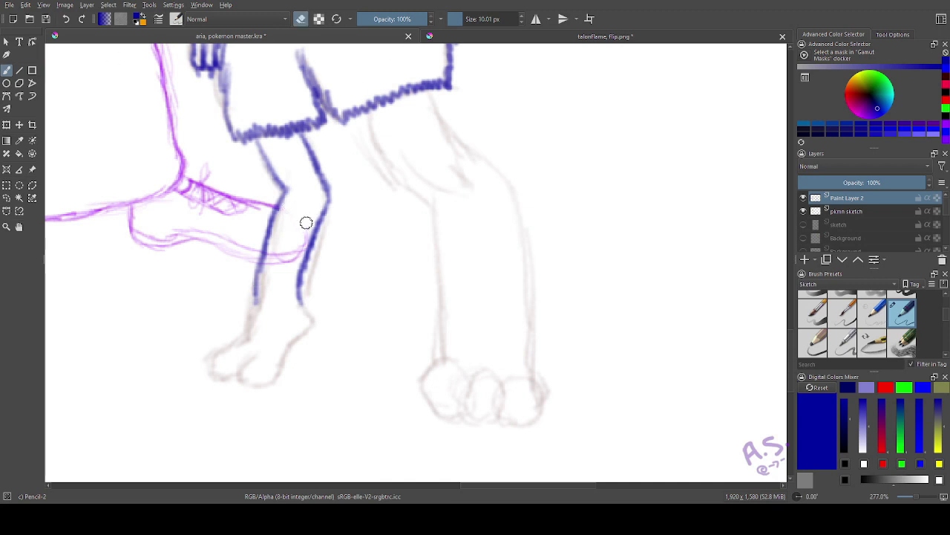
left_click_drag(306, 223, 269, 259)
key("e")
- Outline the clawed foot of the leg nearest the robed figure, undoing a misplaced stroke
left_click_drag(260, 291, 236, 343)
mouse_move(300, 297)
left_mouse_down()
mouse_move(281, 361)
mouse_move(248, 378)
mouse_move(221, 366)
left_mouse_up()
key("ctrl+z")
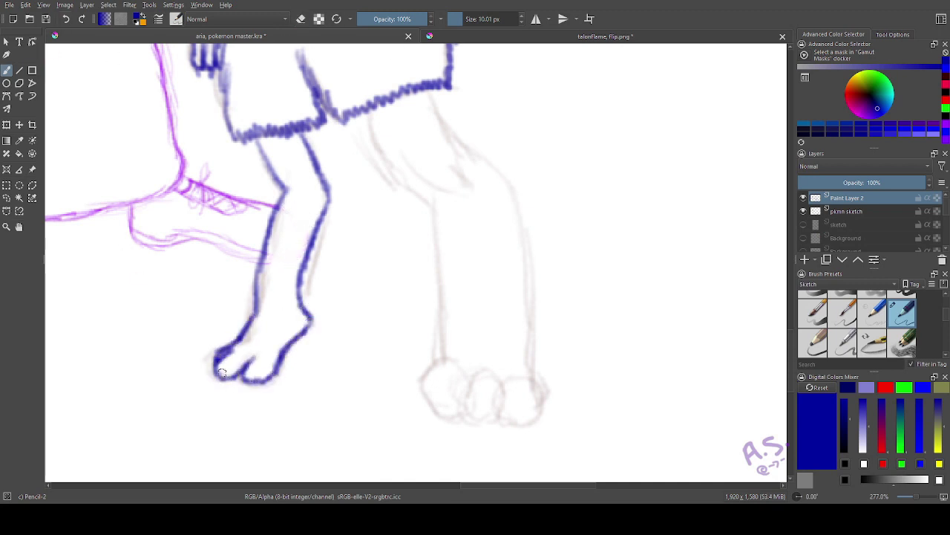
- Outline the thigh of the Lucario's other leg and try both shin lines down to the paw
left_click_drag(427, 93, 475, 147)
left_click_drag(441, 119, 428, 92)
left_click_drag(358, 121, 431, 196)
left_click_drag(367, 137, 358, 121)
mouse_move(470, 143)
left_mouse_down()
mouse_move(510, 181)
mouse_move(529, 368)
left_mouse_up()
mouse_move(413, 191)
left_mouse_down()
mouse_move(439, 238)
mouse_move(444, 343)
left_mouse_up()
- Undo the shin strokes and redraw both shin lines so they taper inward towards the paw
left_click(67, 18)
left_click(66, 18)
left_click(67, 18)
left_click(66, 19)
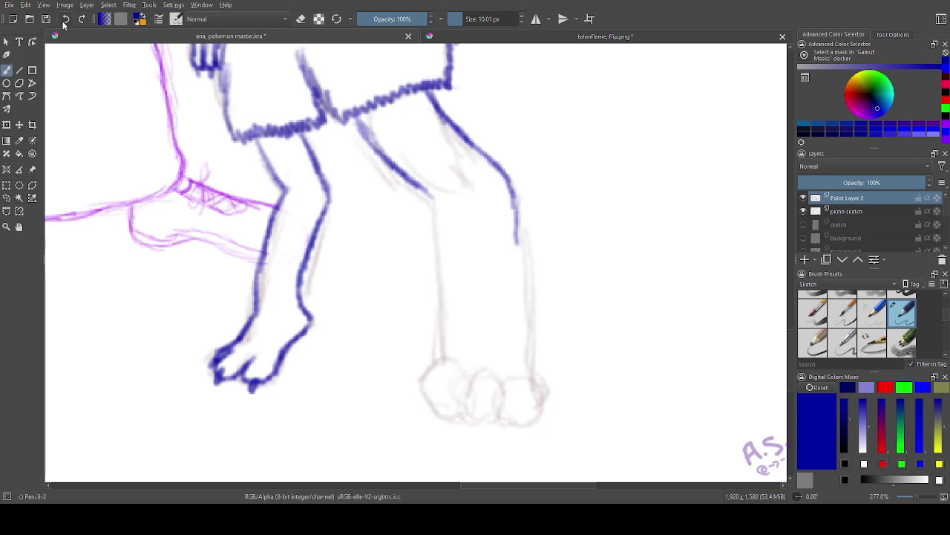
left_click(66, 18)
left_click_drag(512, 194, 514, 375)
mouse_move(407, 172)
left_mouse_down()
mouse_move(439, 250)
mouse_move(462, 364)
left_mouse_up()
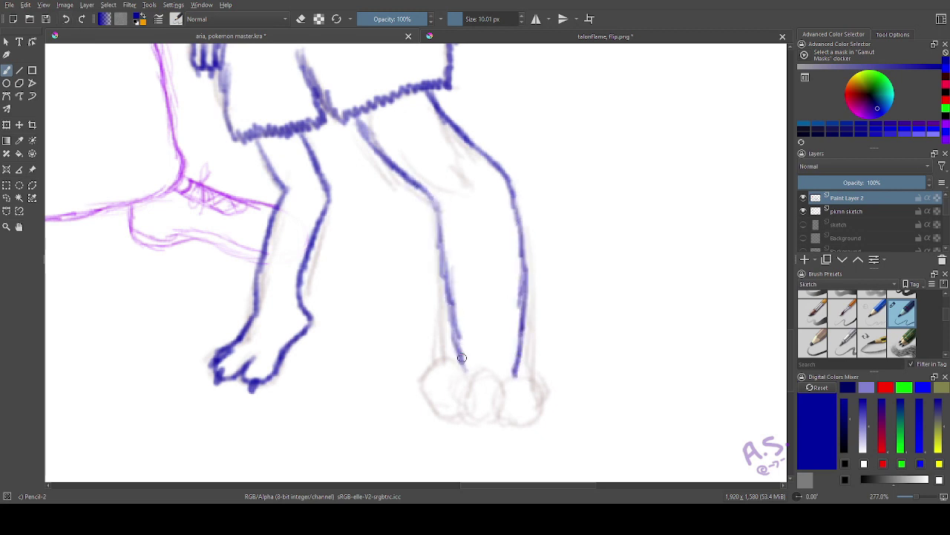
- Reinforce the inner shin line and draw the front paw's rounded toes with claws
mouse_move(438, 245)
left_mouse_down()
mouse_move(468, 371)
mouse_move(490, 370)
mouse_move(529, 390)
mouse_move(511, 368)
mouse_move(504, 383)
mouse_move(468, 382)
mouse_move(443, 405)
mouse_move(439, 372)
mouse_move(464, 405)
mouse_move(516, 404)
mouse_move(532, 378)
mouse_move(483, 370)
mouse_move(451, 412)
mouse_move(480, 414)
left_mouse_up()
key("e")
mouse_move(509, 393)
left_mouse_down()
mouse_move(510, 417)
mouse_move(536, 412)
left_mouse_up()
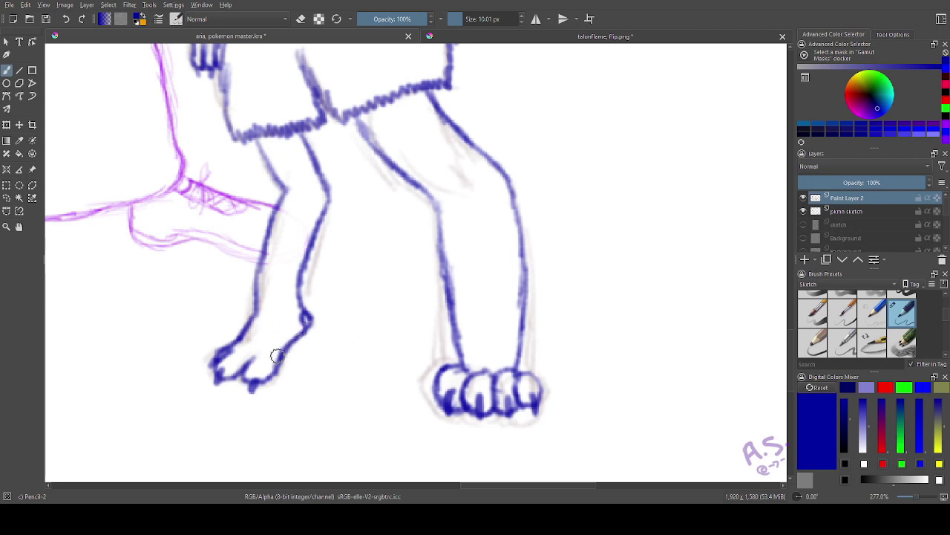
- Touch up the inner knee corner, then erase and redraw the outer line from the knee down the shin
left_click(19, 226)
mouse_move(378, 214)
left_mouse_down()
mouse_move(477, 261)
mouse_move(384, 259)
left_mouse_up()
left_click(7, 71)
left_click_drag(445, 257, 443, 233)
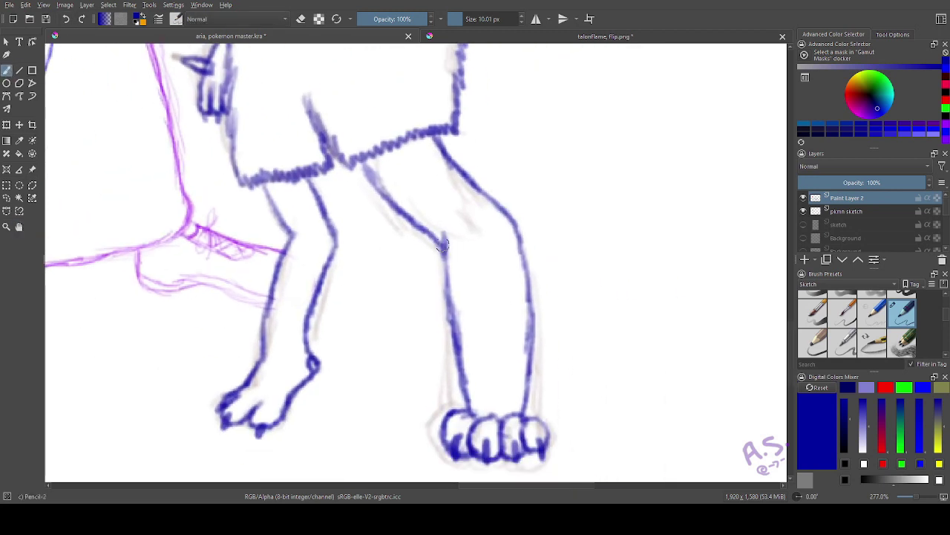
left_click(300, 19)
mouse_move(495, 199)
left_mouse_down()
mouse_move(517, 222)
mouse_move(527, 305)
left_mouse_up()
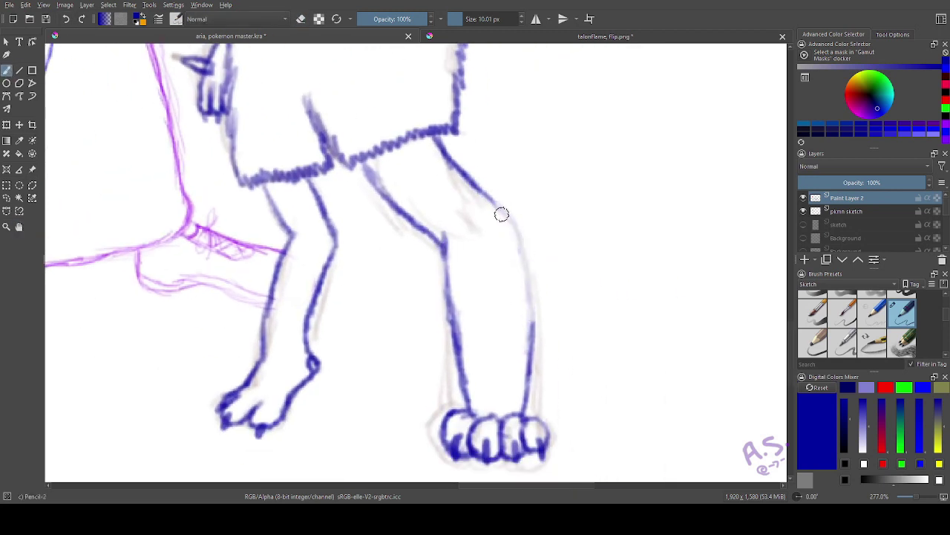
left_click_drag(495, 200, 514, 223)
left_click_drag(514, 222, 524, 291)
left_click_drag(518, 247, 531, 322)
left_click(66, 19)
left_click(66, 19)
left_click_drag(514, 222, 523, 270)
left_click_drag(522, 249, 532, 324)
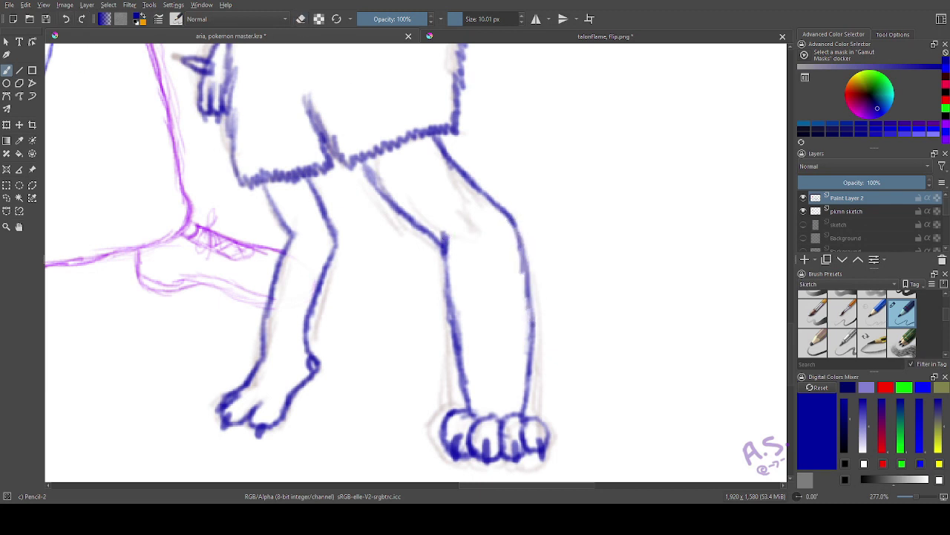
- Erase the inner thigh line of the same leg and redraw it from the shorts' hem to the knee
left_click(300, 18)
left_click_drag(368, 175, 429, 233)
key("e")
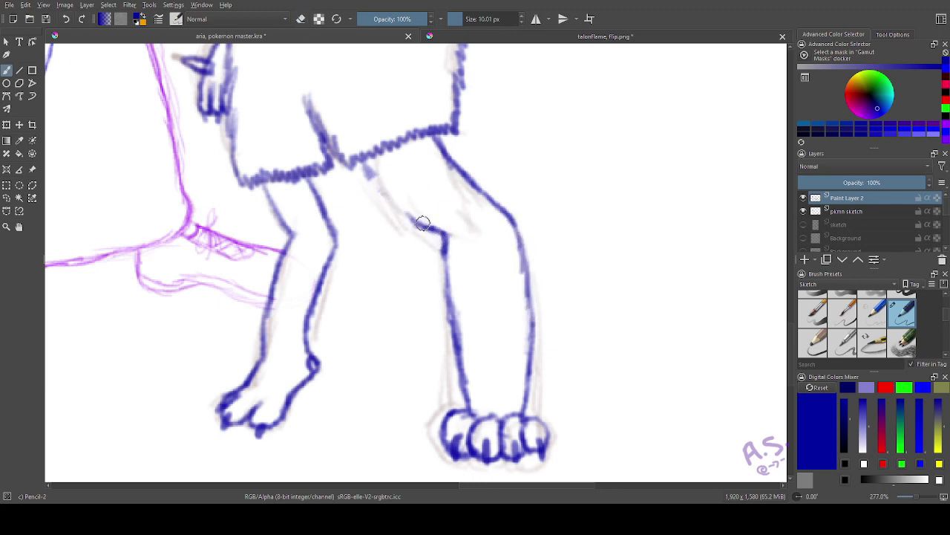
mouse_move(370, 170)
left_mouse_down()
mouse_move(442, 236)
mouse_move(378, 182)
left_mouse_up()
- Redraw the front leg's inner and outer thigh lines from the shorts' hem to the knee
left_click(302, 19)
left_click_drag(511, 217, 447, 158)
key("e")
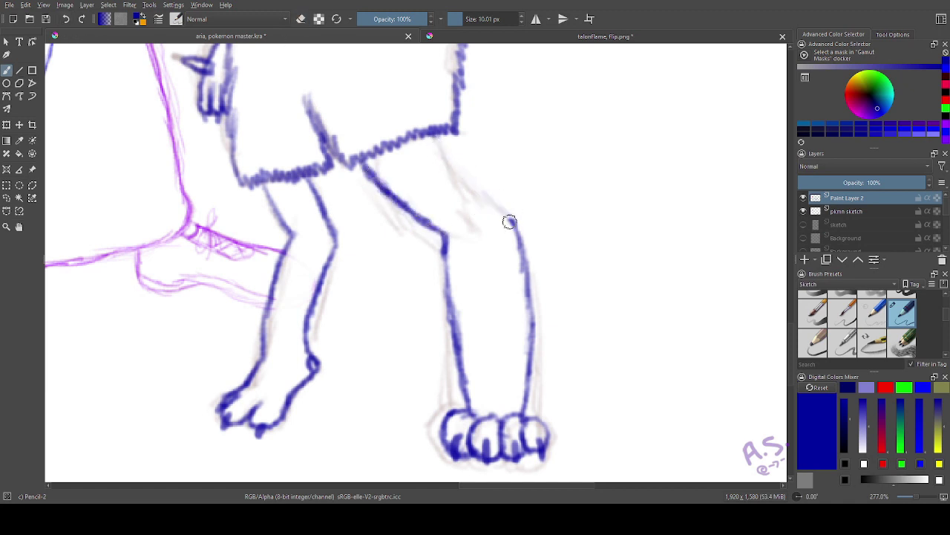
mouse_move(511, 221)
left_mouse_down()
mouse_move(433, 134)
mouse_move(512, 219)
left_mouse_up()
key("e")
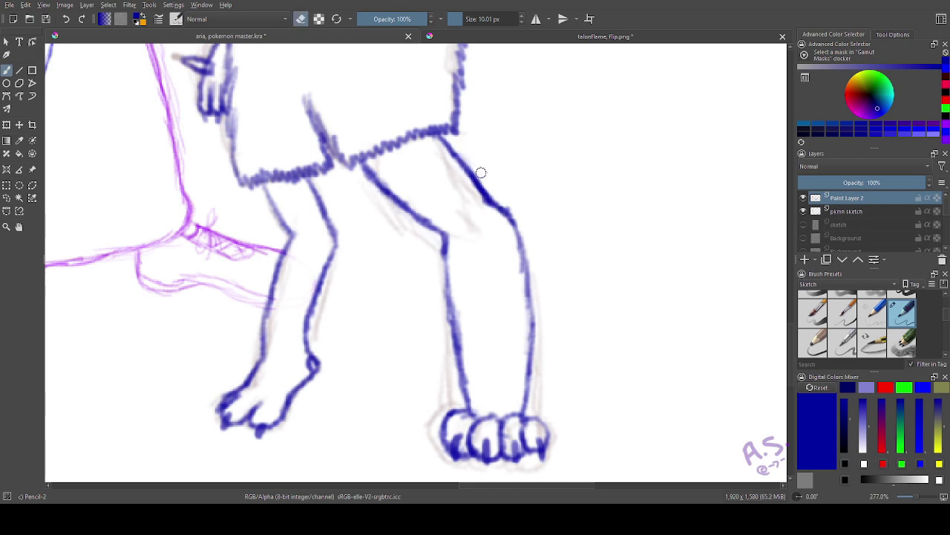
- Erase the outer thigh line and redraw it with an angular bend into the top of the shin
mouse_move(235, 215)
left_mouse_down()
mouse_move(358, 220)
mouse_move(312, 215)
mouse_move(272, 273)
left_mouse_up()
key("e")
key("ctrl+z")
key("e")
mouse_move(475, 205)
left_mouse_down()
mouse_move(514, 217)
mouse_move(487, 201)
mouse_move(545, 265)
left_mouse_up()
mouse_move(104, 286)
left_mouse_down()
mouse_move(42, 149)
mouse_move(43, 209)
left_mouse_up()
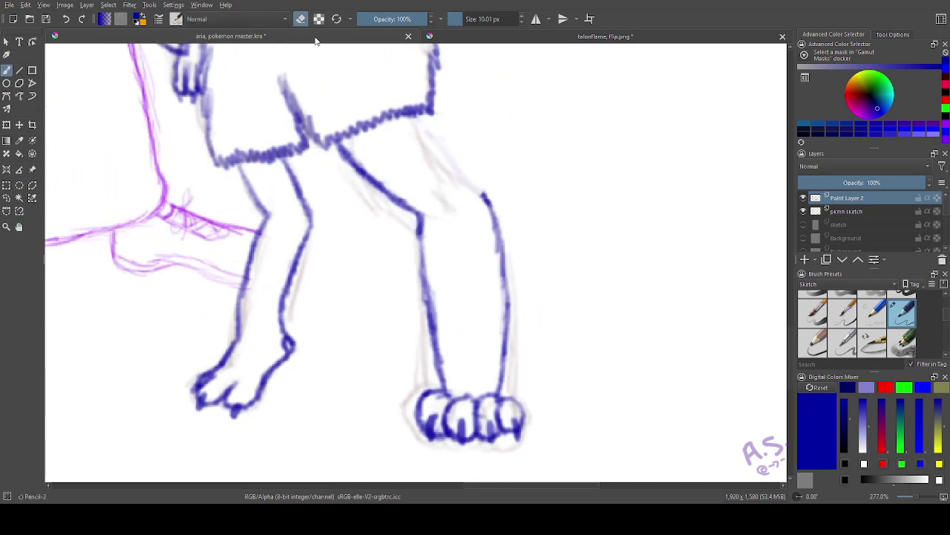
key("e")
mouse_move(422, 119)
left_mouse_down()
mouse_move(455, 199)
mouse_move(500, 239)
left_mouse_up()
mouse_move(456, 198)
left_mouse_down()
mouse_move(496, 229)
mouse_move(483, 193)
mouse_move(493, 222)
left_mouse_up()
key("e")
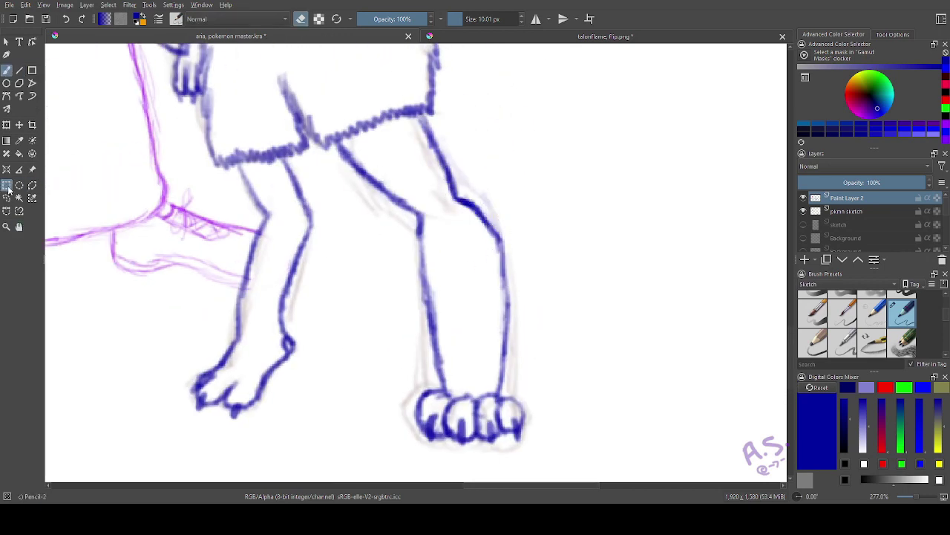
- Select the front leg's lower part with its paw, shift it slightly inward, and clear the selection
left_click_drag(381, 210, 545, 461)
left_click(19, 125)
left_click_drag(584, 182, 574, 179)
left_click(7, 186)
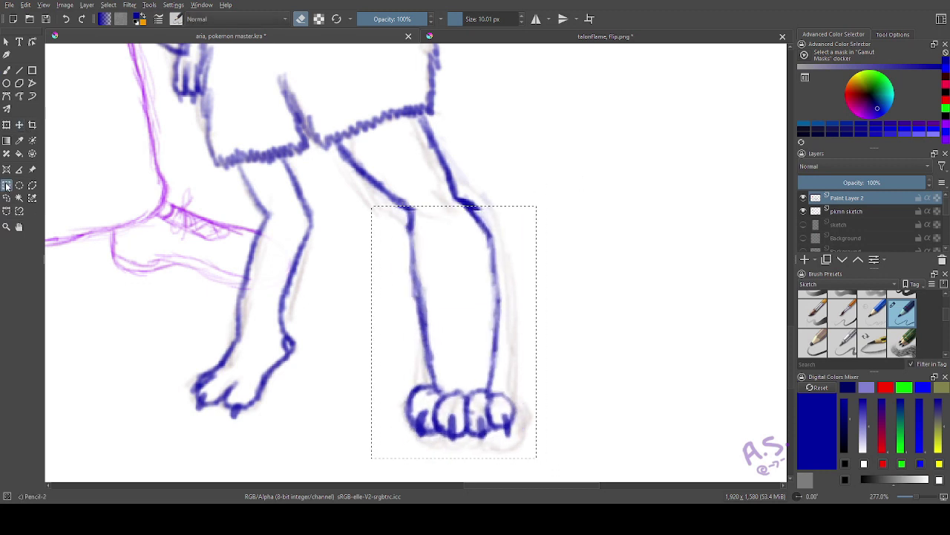
key("ctrl+shift+a")
- Erase the broken lines at the knee and redraw them to join the thigh smoothly to the shifted shin
left_click(8, 69)
key("e")
left_click(301, 22)
mouse_move(479, 208)
left_mouse_down()
mouse_move(470, 201)
mouse_move(484, 227)
left_mouse_up()
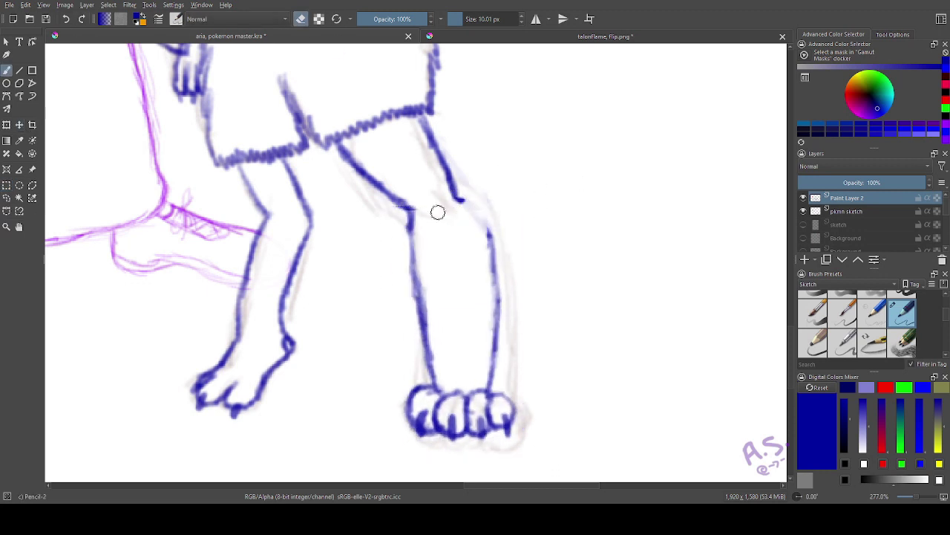
left_click_drag(408, 205, 412, 224)
mouse_move(460, 198)
left_mouse_down()
mouse_move(490, 242)
mouse_move(501, 293)
left_mouse_up()
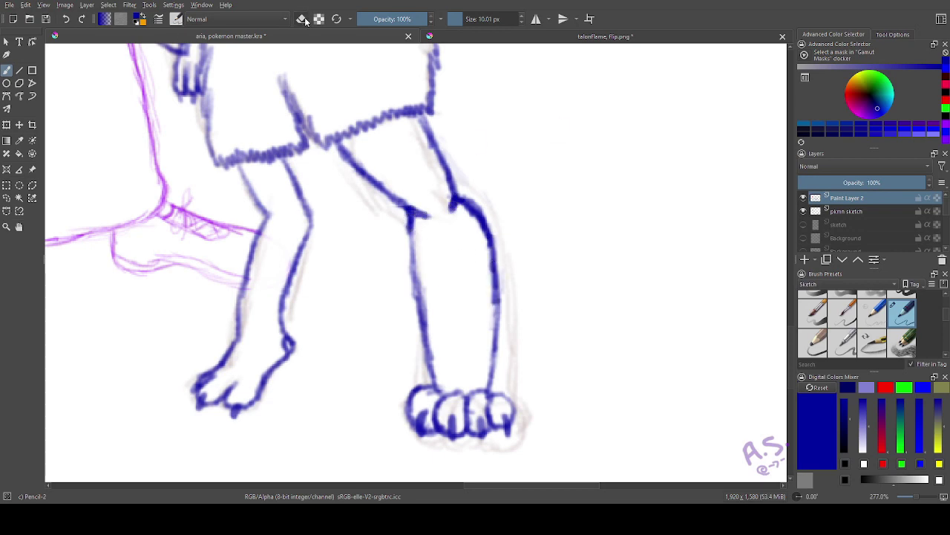
left_click_drag(446, 191, 454, 210)
key("e")
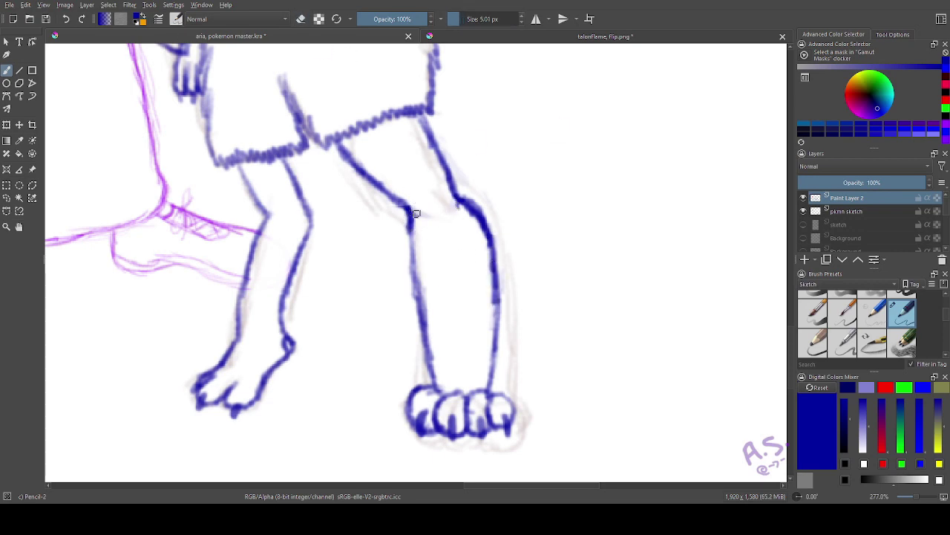
- Delete the Lucario reference picture's layer
scroll(419, 215, "down", 8)
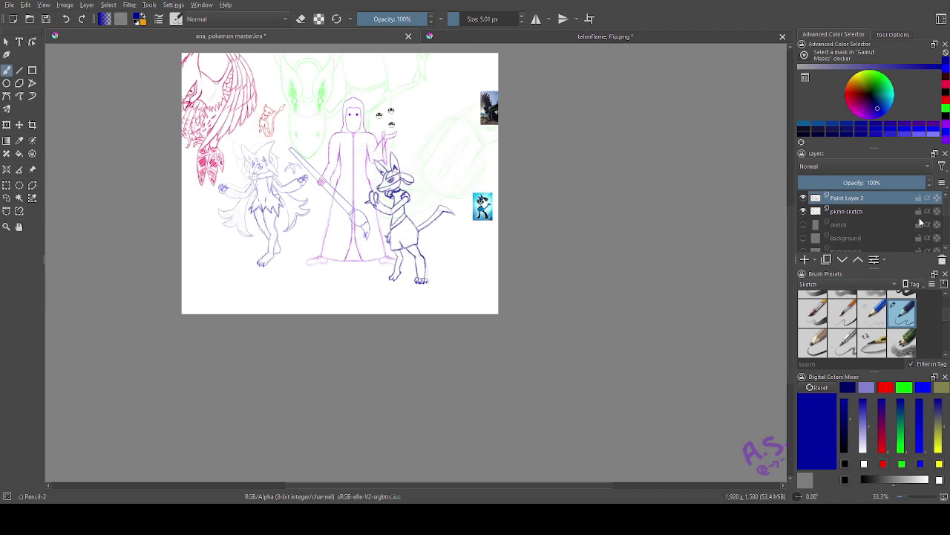
scroll(920, 222, "down", 4)
left_click(803, 206)
scroll(898, 230, "down", 1)
left_click(898, 223)
left_click(941, 261)
left_click(942, 260)
left_click(941, 261)
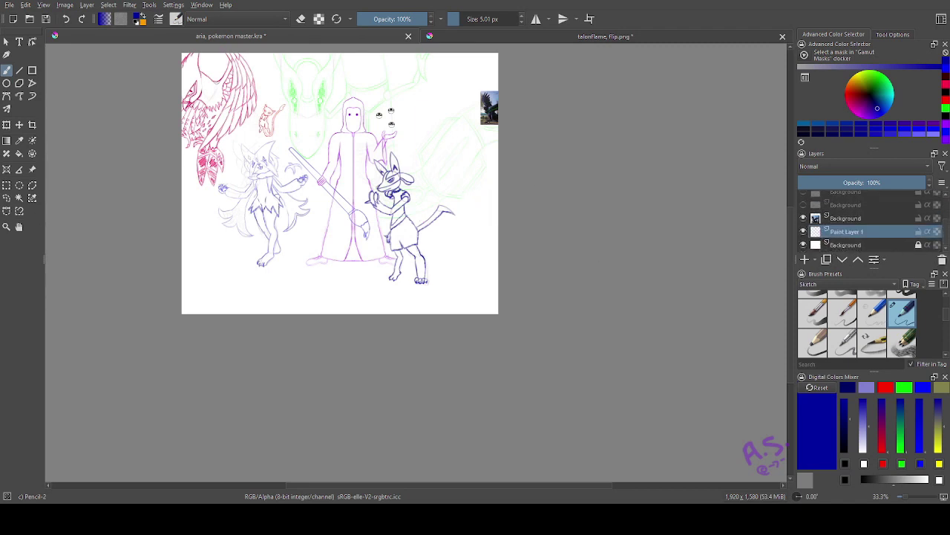
- Select the raven reference picture's layer and move the picture towards the hooded figure
key("t")
left_click(846, 218)
left_click_drag(434, 215, 365, 205)
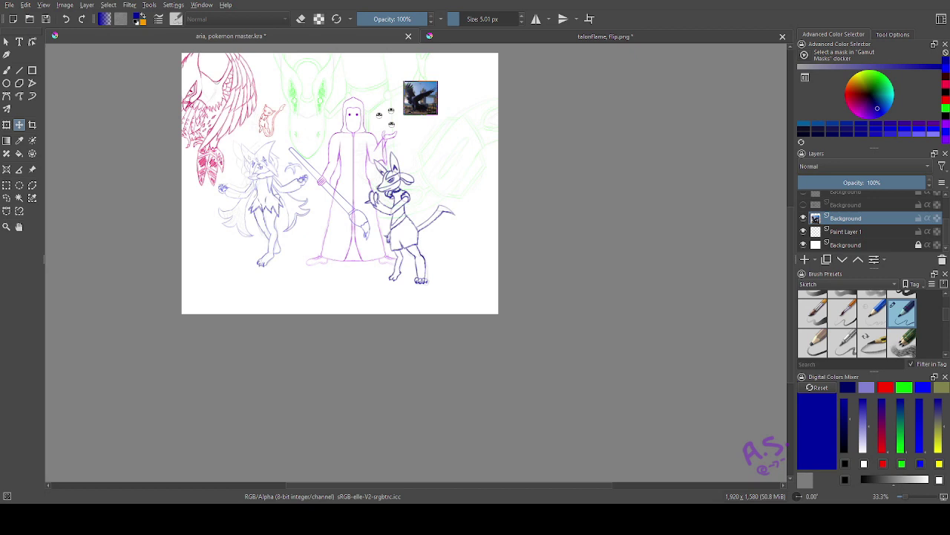
left_click_drag(441, 68, 511, 270)
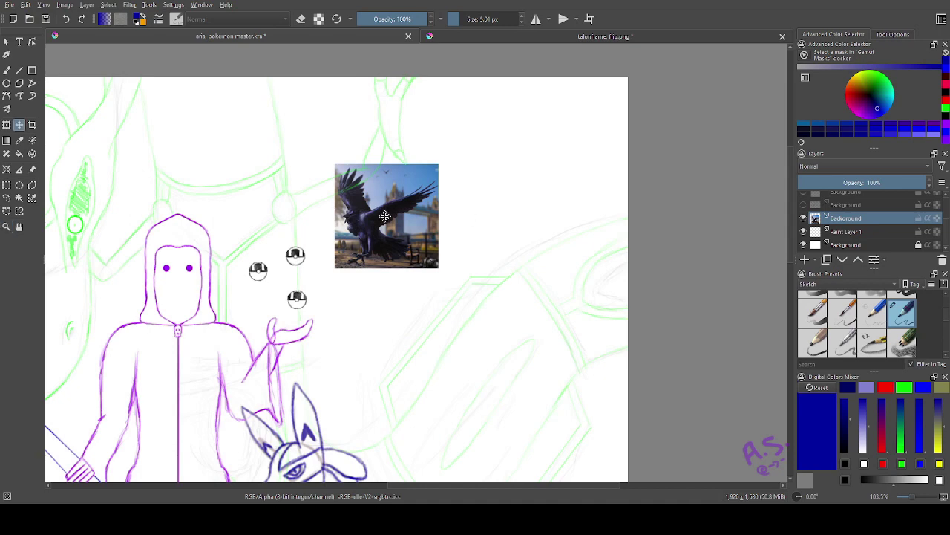
left_click_drag(387, 216, 317, 134)
- Set the drawing colour to black and move the raven reference picture to the canvas's upper edge, beyond the green claw
left_click(861, 211)
left_click(946, 94)
mouse_move(945, 232)
left_mouse_down()
mouse_move(945, 206)
mouse_move(945, 235)
left_mouse_up()
key("b")
left_click(19, 124)
left_click(846, 229)
left_click_drag(319, 141, 482, 135)
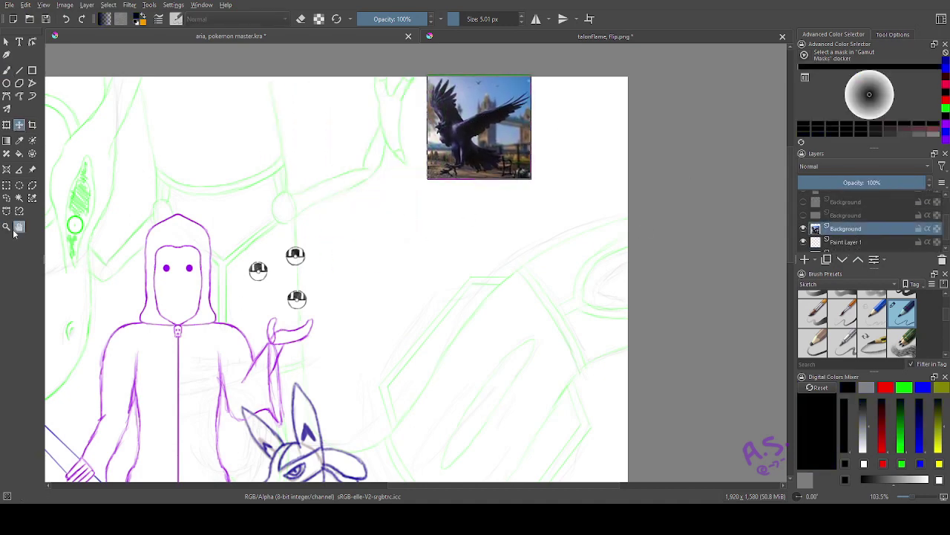
- Set the brush size to 10.01 px and roughly sketch the bird's head and beak below the raven picture
left_click(6, 227)
left_click_drag(336, 77, 565, 235)
scroll(464, 246, "down", 4)
left_click(7, 70)
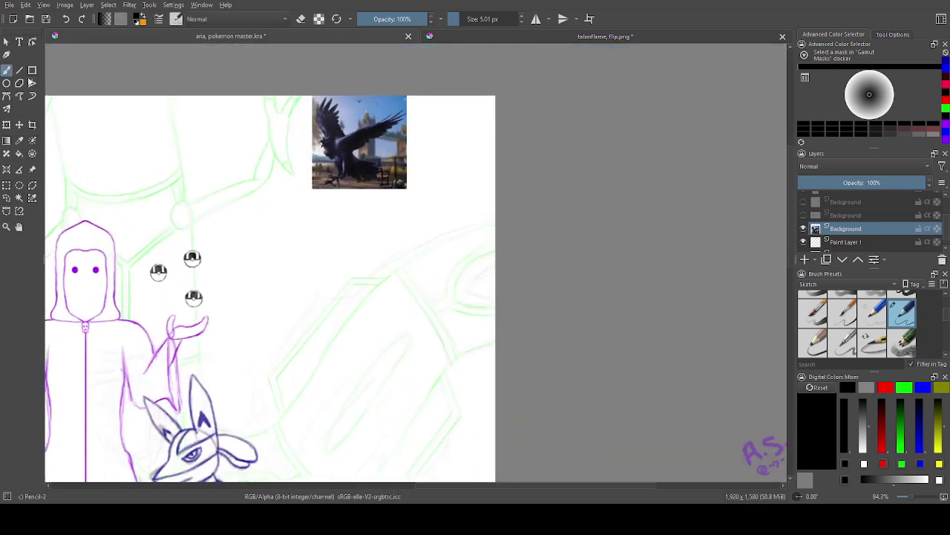
left_click(521, 17)
left_click_drag(334, 279, 351, 257)
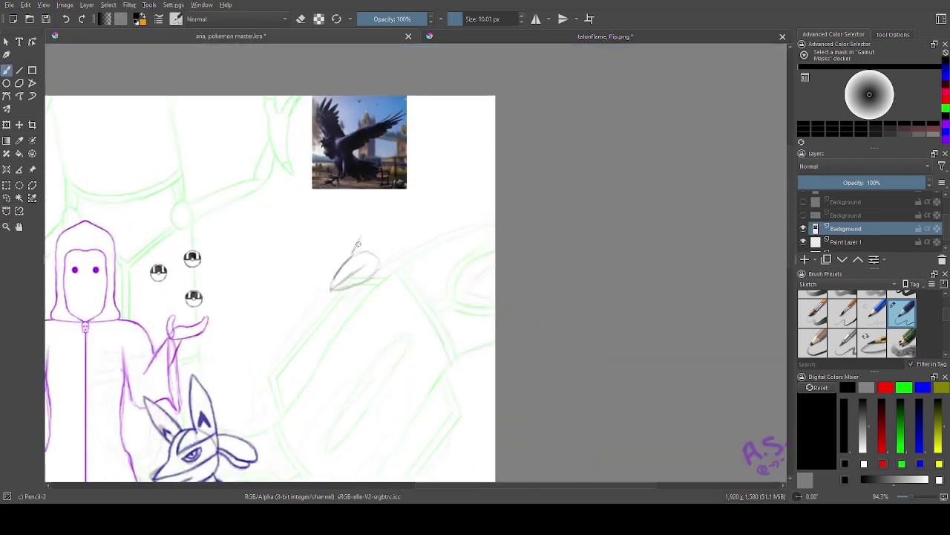
left_click_drag(385, 186, 458, 234)
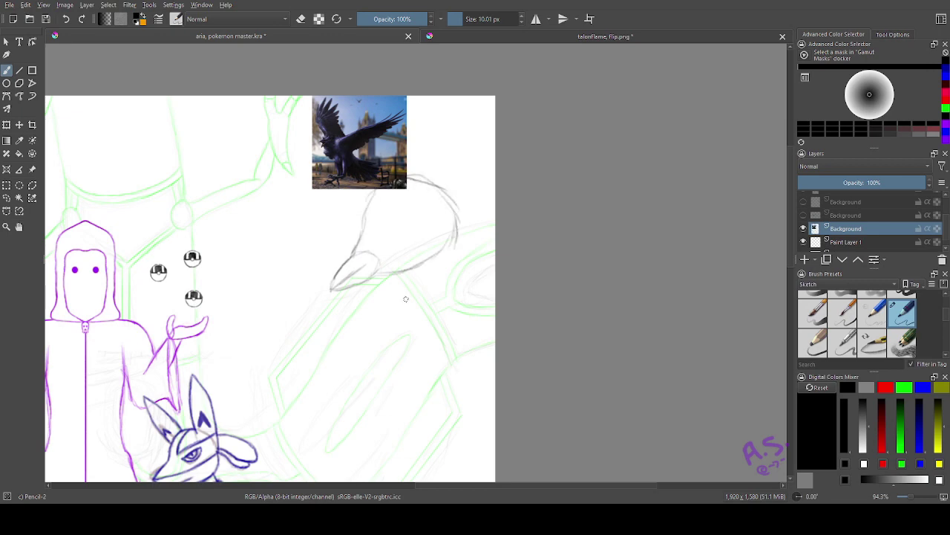
- Sketch the bird's neck, feathered chest and eye, and a diagonal wing line running to the canvas edge
left_click(20, 227)
left_click_drag(303, 312, 278, 275)
left_click(7, 226)
left_click_drag(243, 49, 541, 296)
left_click(19, 226)
left_click_drag(222, 294, 223, 230)
left_click(7, 70)
left_click_drag(381, 311, 398, 361)
left_click_drag(392, 363, 406, 481)
left_click_drag(395, 361, 467, 425)
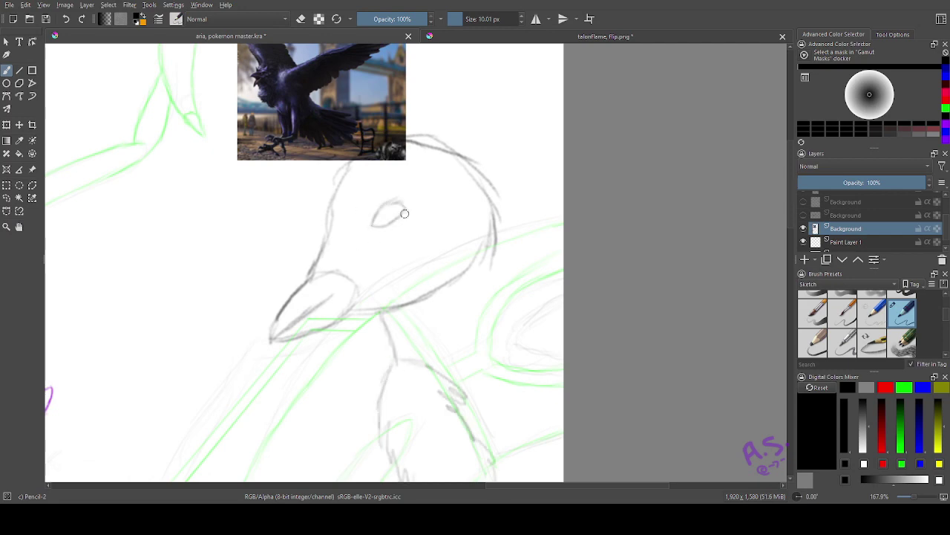
left_click_drag(451, 328, 563, 205)
left_click(19, 227)
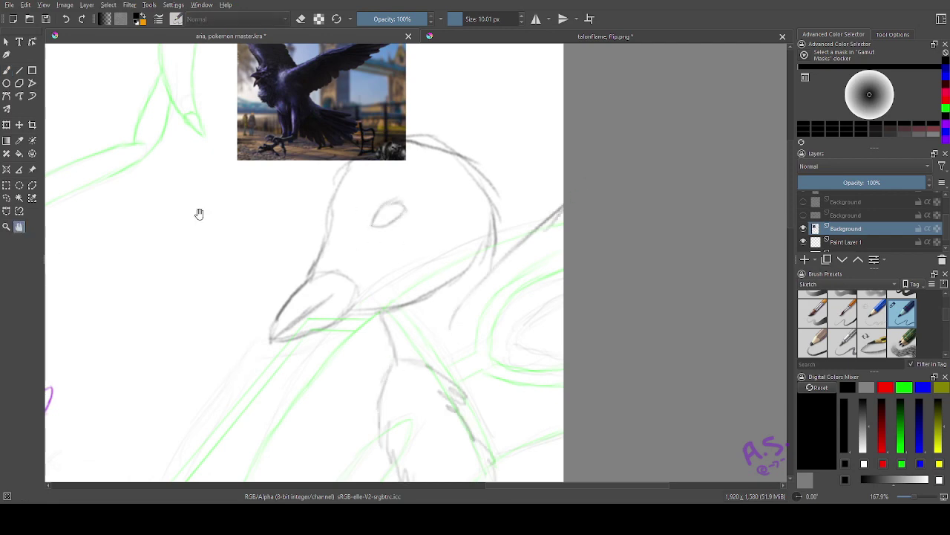
left_click_drag(214, 206, 318, 349)
key("ctrl+z")
key("ctrl+z")
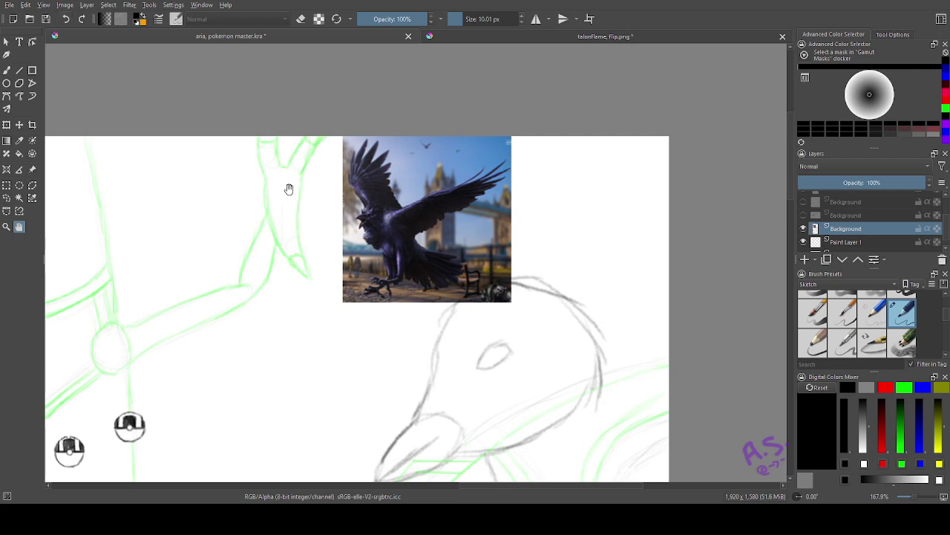
left_click(80, 21)
- Switch to the pkmn sketch layer and trace the bird's head, beak, eye, neck and wing line more firmly
scroll(923, 212, "up", 3)
left_click(891, 212)
mouse_move(191, 283)
left_mouse_down()
mouse_move(4, 110)
mouse_move(50, 153)
left_mouse_up()
left_click(7, 71)
mouse_move(248, 321)
left_mouse_down()
mouse_move(300, 315)
mouse_move(315, 327)
mouse_move(439, 280)
mouse_move(441, 182)
mouse_move(312, 190)
mouse_move(286, 274)
left_mouse_up()
left_click_drag(340, 242, 347, 224)
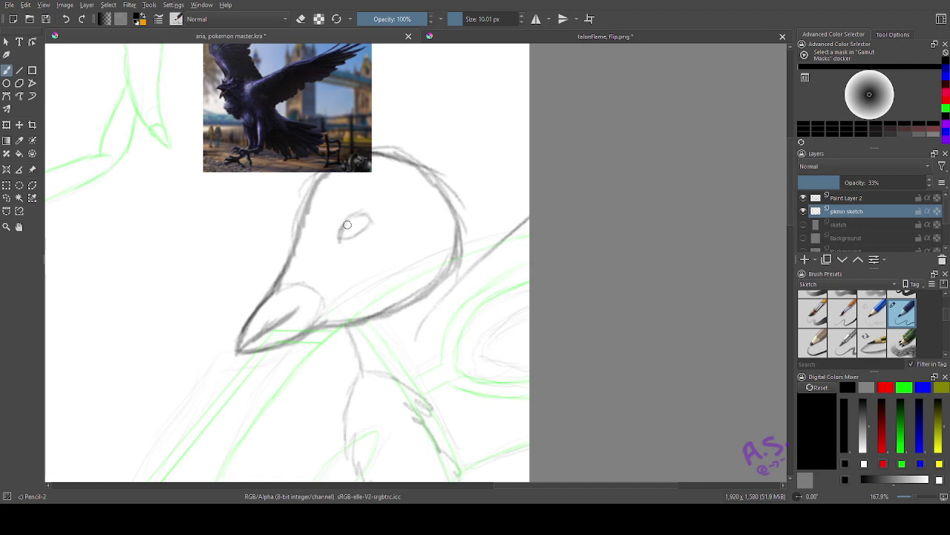
left_click_drag(414, 339, 528, 217)
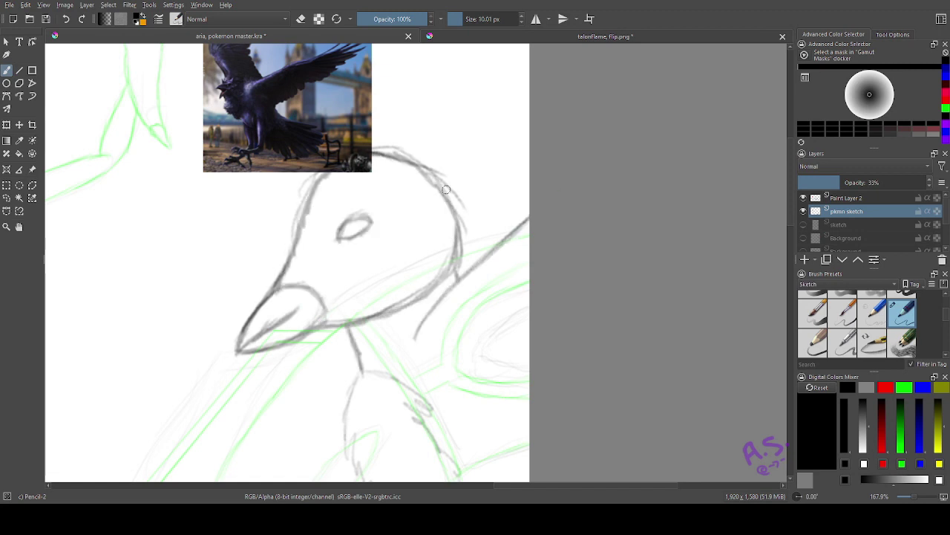
mouse_move(446, 187)
left_mouse_down()
mouse_move(512, 118)
mouse_move(460, 170)
left_mouse_up()
- Draw the shaggy feather outline of the bird's chest and the layered feathers of the near wing
mouse_move(218, 443)
left_mouse_down()
mouse_move(151, 219)
mouse_move(180, 196)
left_mouse_up()
mouse_move(308, 162)
left_mouse_down()
mouse_move(325, 120)
mouse_move(324, 244)
mouse_move(415, 178)
left_mouse_up()
left_click_drag(320, 125, 411, 185)
left_click_drag(404, 121, 491, 115)
mouse_move(254, 118)
left_mouse_down()
mouse_move(375, 460)
mouse_move(257, 288)
left_mouse_up()
left_click_drag(483, 273, 433, 266)
mouse_move(490, 232)
left_mouse_down()
mouse_move(398, 257)
mouse_move(493, 197)
left_mouse_up()
left_click_drag(381, 260, 468, 288)
left_click_drag(404, 286, 480, 255)
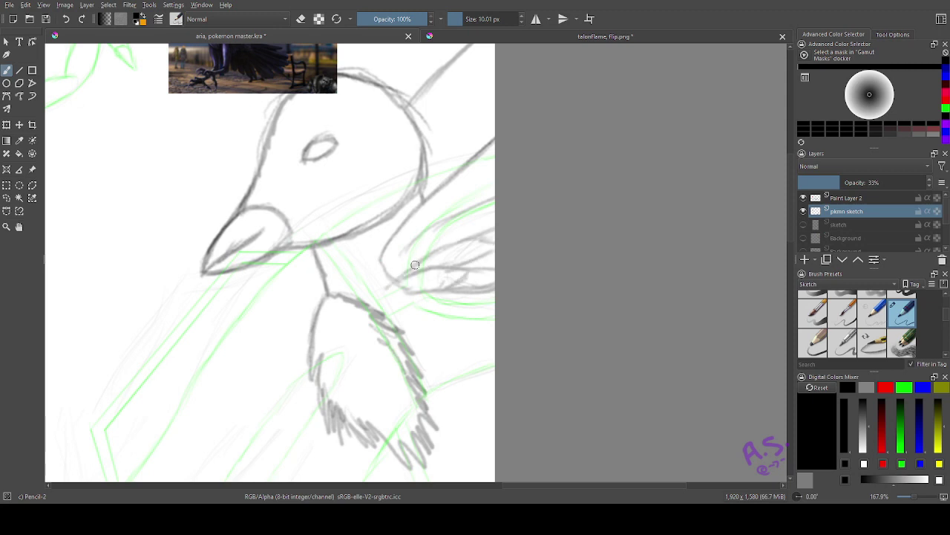
left_click_drag(438, 225, 382, 268)
mouse_move(428, 236)
left_mouse_down()
mouse_move(495, 189)
mouse_move(425, 207)
left_mouse_up()
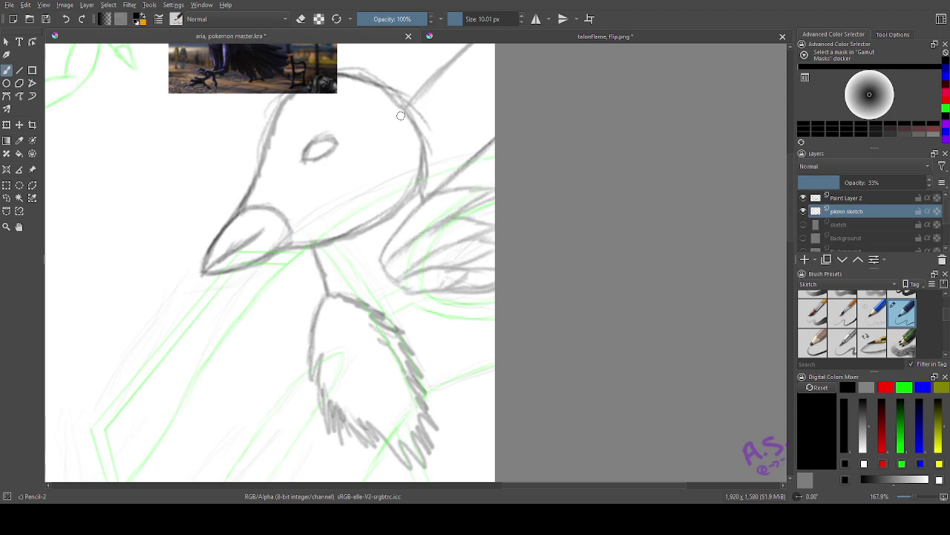
- Sketch the feathers of the far wing behind the bird's head out to the canvas edge
left_click_drag(473, 109, 451, 150)
left_click_drag(418, 122, 464, 81)
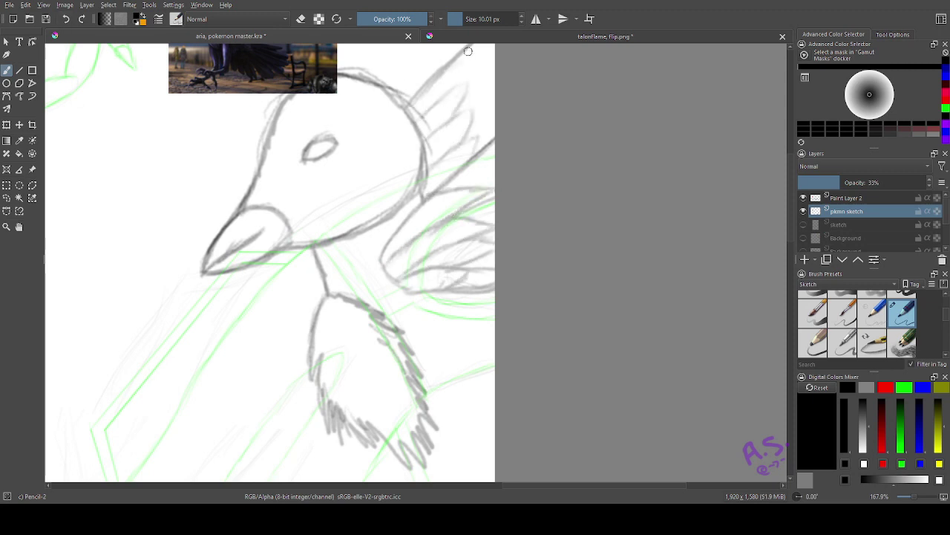
mouse_move(472, 49)
left_mouse_down()
mouse_move(451, 91)
mouse_move(492, 52)
left_mouse_up()
left_click_drag(462, 107, 495, 81)
left_click_drag(470, 135, 494, 114)
- Examine the raven's legs and claws up close in the reference picture
key("minus")
key("minus")
key("minus")
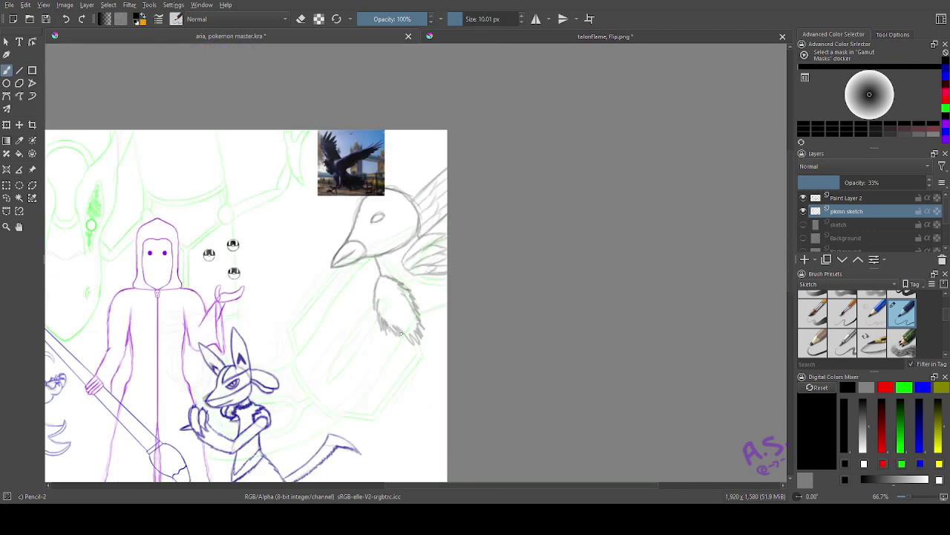
left_click(7, 226)
left_click_drag(303, 152, 382, 216)
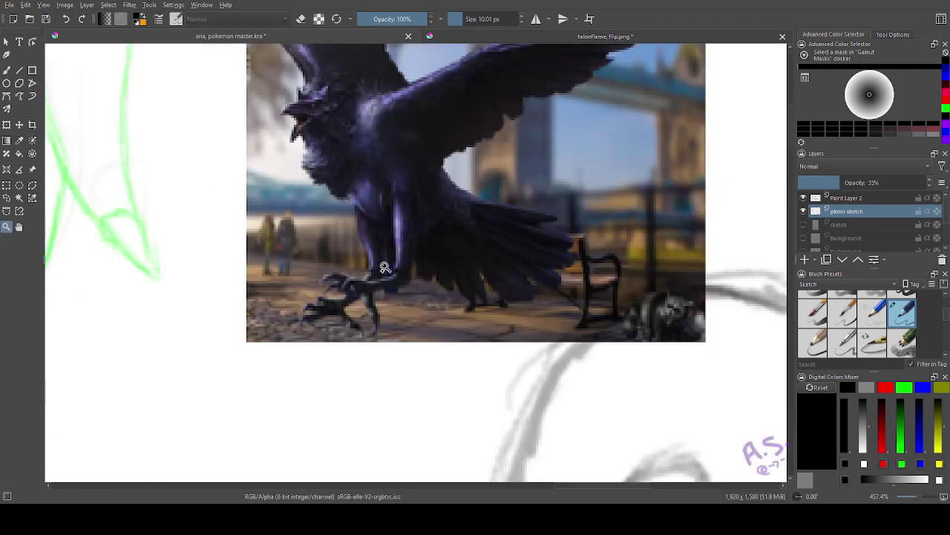
left_click(20, 227)
left_click_drag(409, 246, 513, 278)
key("minus")
key("minus")
key("minus")
key("minus")
key("minus")
key("minus")
key("minus")
- Sketch the bird's clawed foot below its body near the canvas edge
left_click_drag(548, 382, 464, 269)
left_click(7, 226)
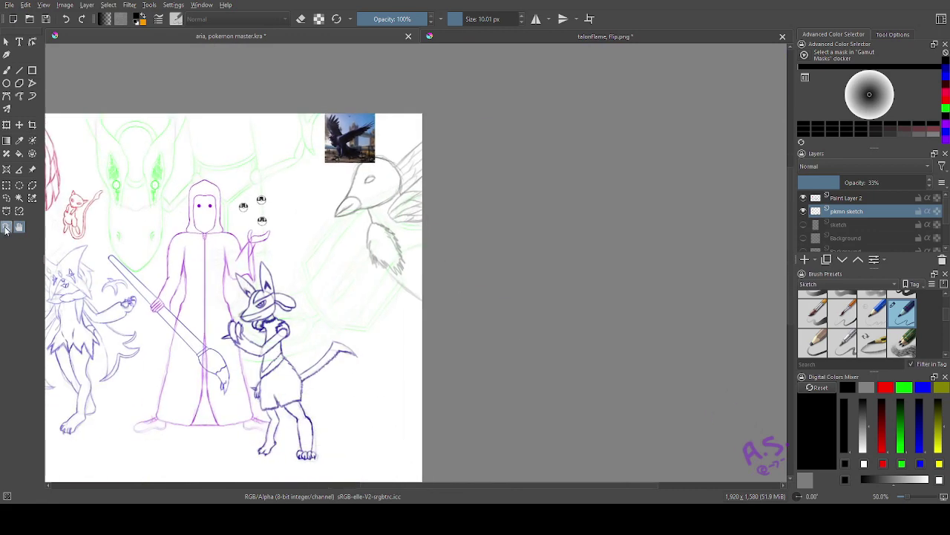
left_click_drag(332, 246, 510, 397)
left_click(6, 71)
mouse_move(420, 255)
left_mouse_down()
mouse_move(376, 297)
mouse_move(388, 365)
left_mouse_up()
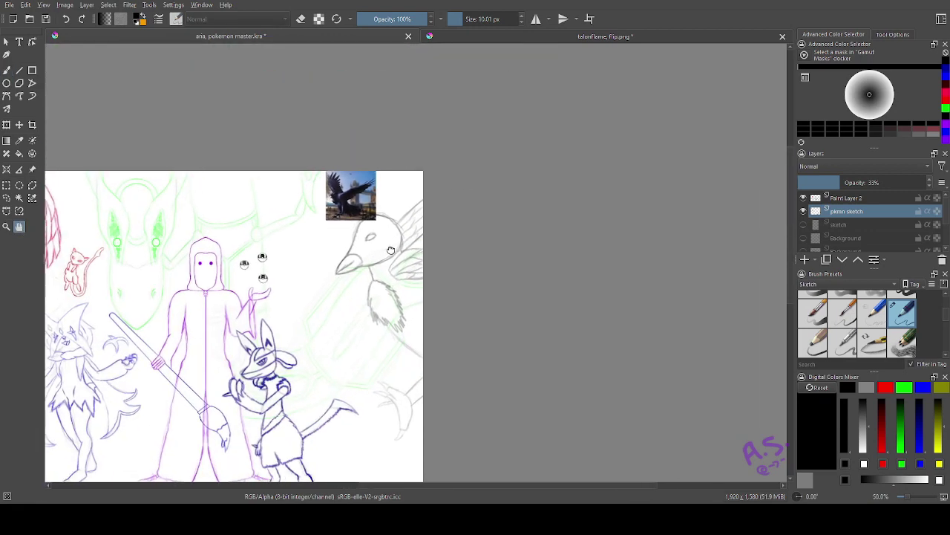
- Move the raven reference picture between the Poké Balls and the bird's beak, and return to the pkmn sketch layer
left_click_drag(334, 164, 289, 235)
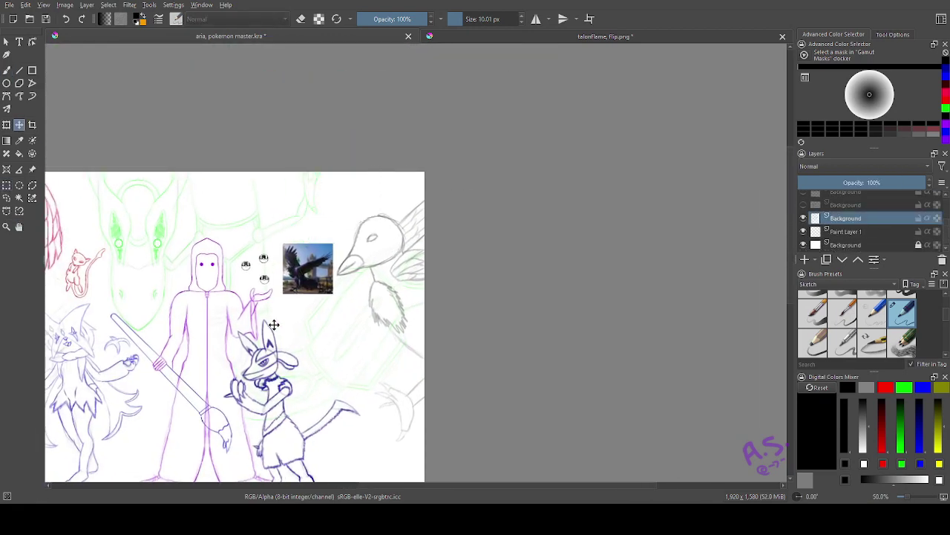
scroll(869, 213, "up", 2)
left_click(862, 211)
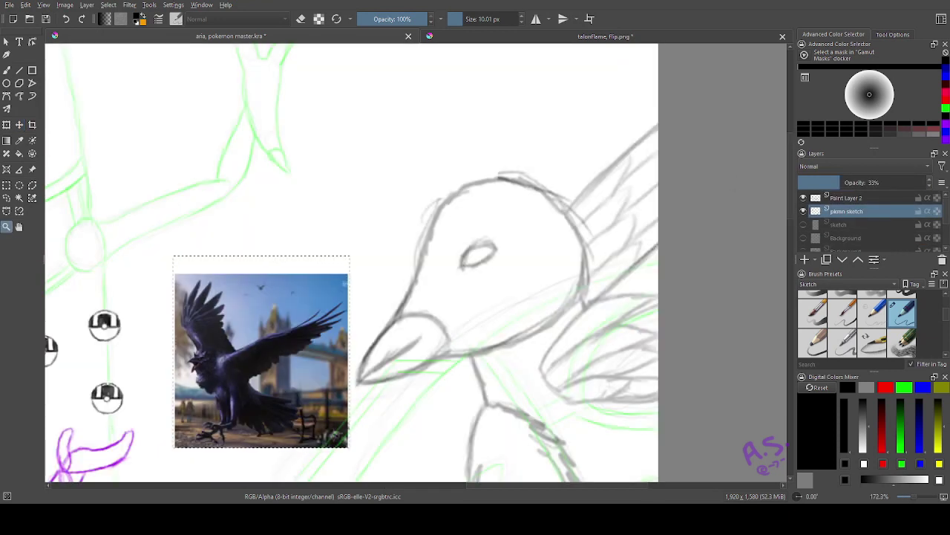
- Clear the selection, draw the bird's brow and the line from eye to beak, and add a notch at the beak's base
left_click_drag(153, 159, 659, 422)
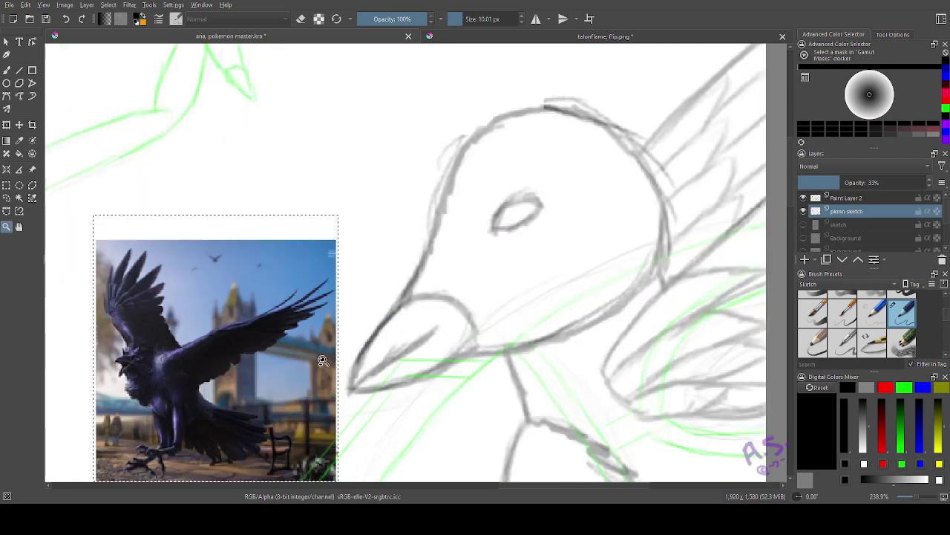
left_click(7, 70)
left_click(20, 186)
left_click(524, 274)
left_click(6, 70)
left_click_drag(496, 220, 436, 333)
mouse_move(460, 288)
left_mouse_down()
mouse_move(494, 227)
mouse_move(549, 187)
left_mouse_up()
mouse_move(549, 187)
left_mouse_down()
mouse_move(544, 208)
mouse_move(588, 154)
left_mouse_up()
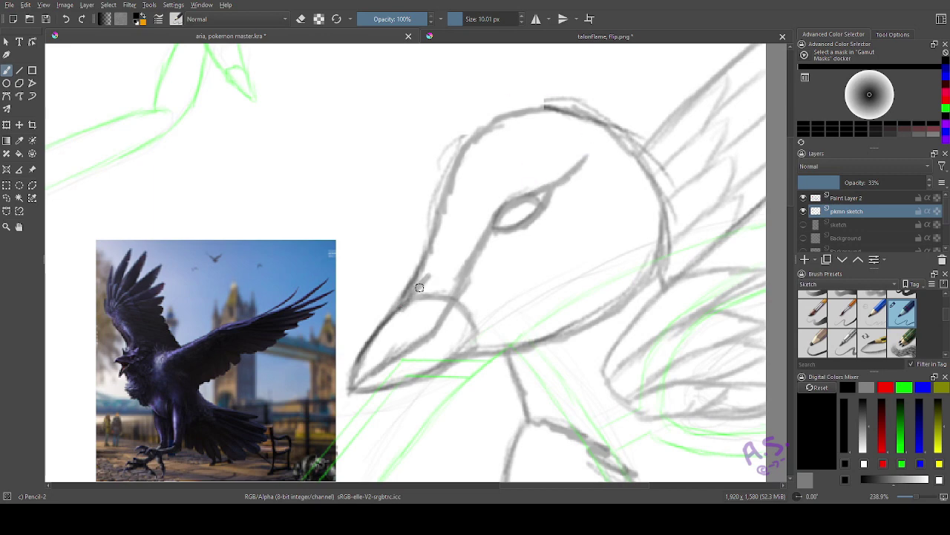
left_click_drag(418, 299, 441, 274)
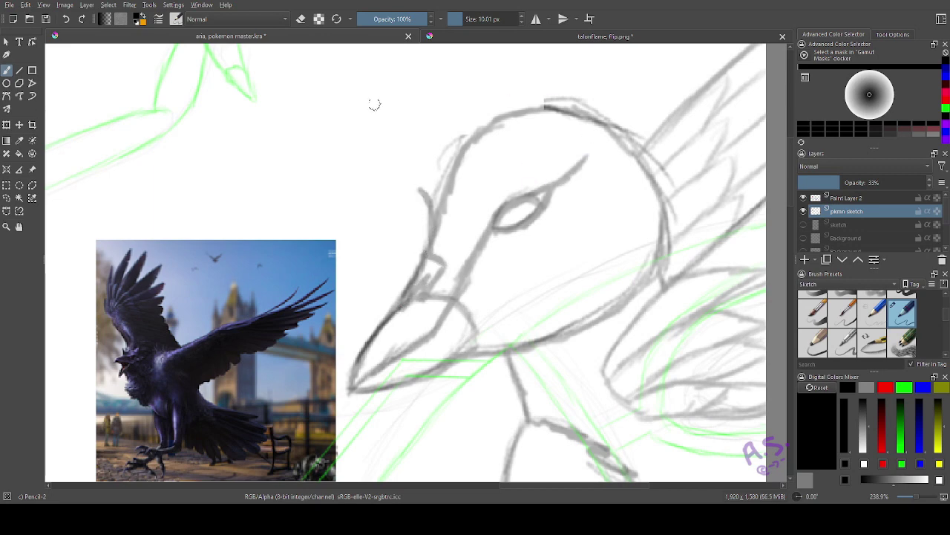
- Raise the pkmn sketch layer's opacity to 85% and draw the spiky forehead feathers and the crest at the back of the bird's head
left_click_drag(852, 182, 907, 182)
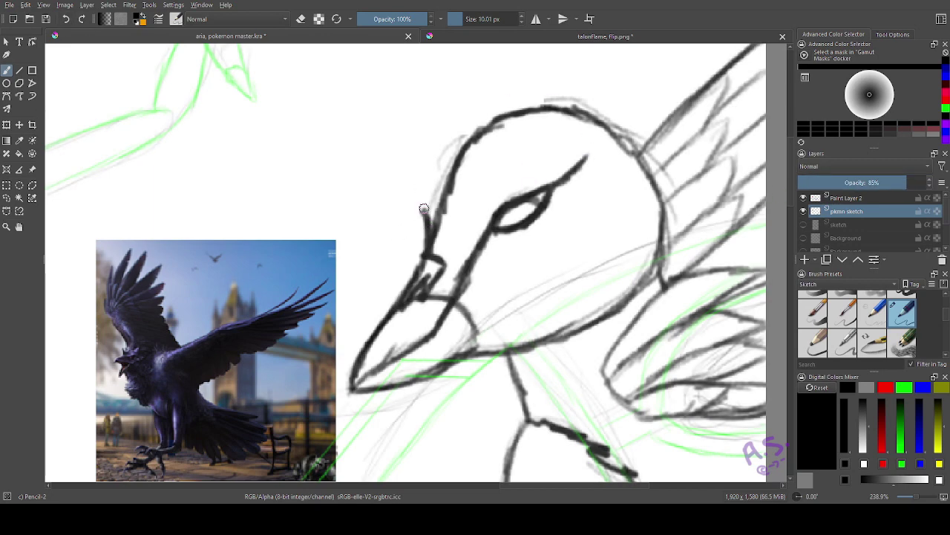
mouse_move(423, 208)
left_mouse_down()
mouse_move(393, 180)
mouse_move(432, 173)
left_mouse_up()
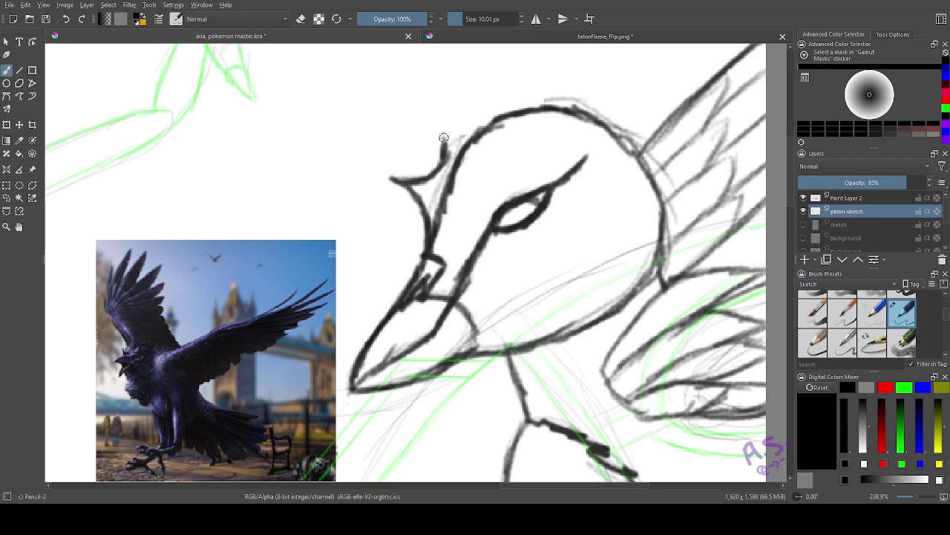
mouse_move(443, 138)
left_mouse_down()
mouse_move(531, 111)
mouse_move(603, 108)
mouse_move(627, 115)
mouse_move(578, 171)
mouse_move(657, 234)
mouse_move(639, 194)
mouse_move(649, 190)
mouse_move(618, 161)
mouse_move(657, 187)
left_mouse_up()
left_click(64, 20)
left_click_drag(617, 136, 650, 180)
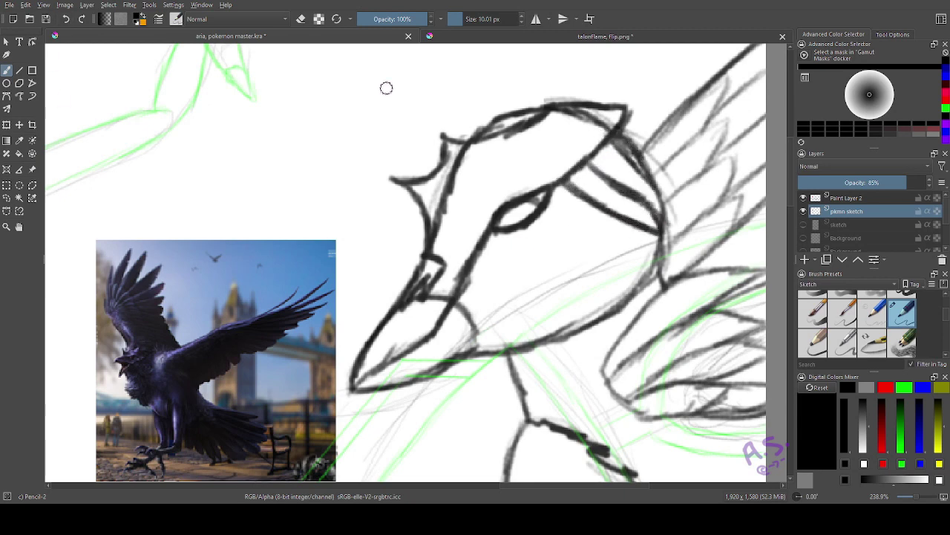
- Erase the old skull curve above the brow and draw a pointed tuft on top of the bird's head
left_click(298, 20)
mouse_move(531, 109)
left_mouse_down()
mouse_move(476, 133)
mouse_move(482, 88)
left_mouse_up()
left_click(300, 19)
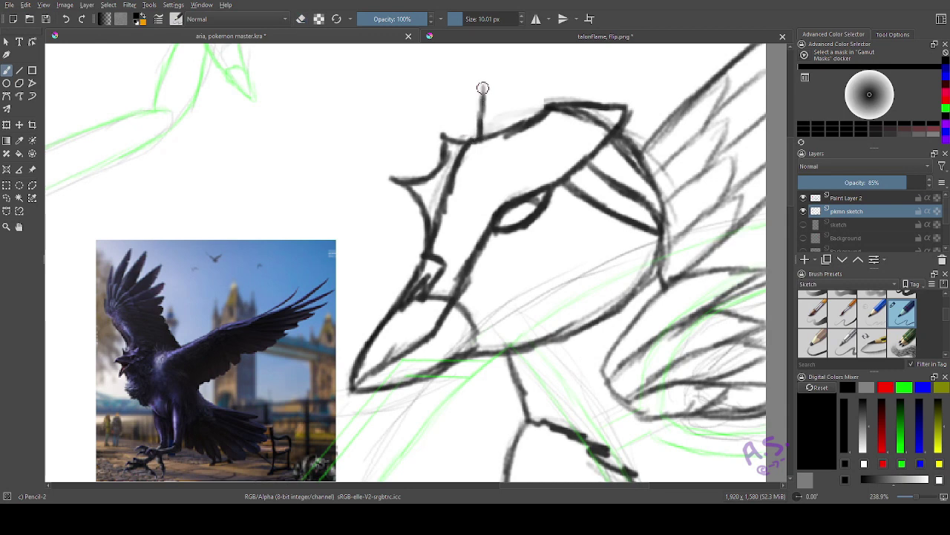
left_click(67, 22)
left_click(66, 23)
mouse_move(546, 112)
left_mouse_down()
mouse_move(548, 60)
mouse_move(482, 137)
left_mouse_up()
mouse_move(481, 136)
left_mouse_down()
mouse_move(538, 64)
mouse_move(550, 104)
left_mouse_up()
left_click(19, 227)
left_click_drag(301, 146, 303, 213)
left_click_drag(519, 182, 545, 124)
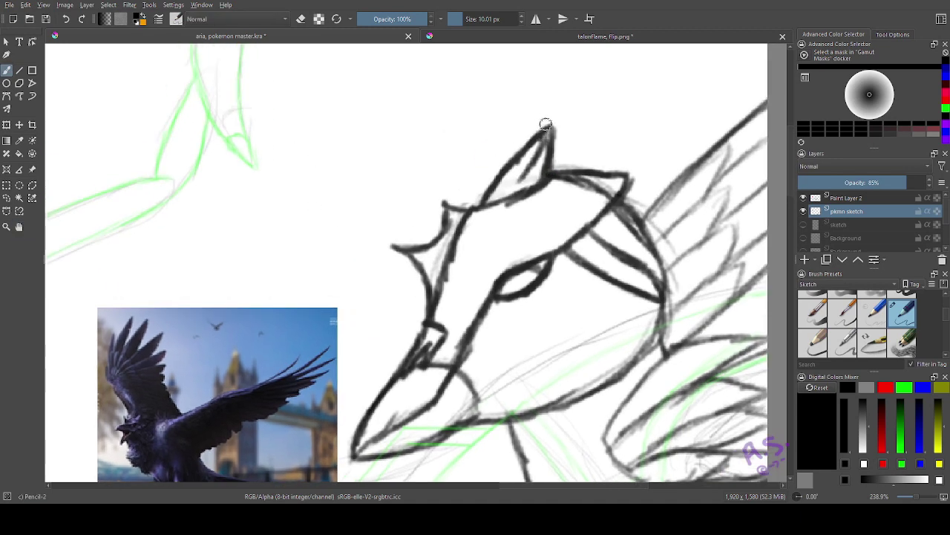
- Draw a second pointed tuft with an inner line above the bird's forehead spikes
left_click(65, 19)
mouse_move(420, 242)
left_mouse_down()
mouse_move(422, 208)
mouse_move(445, 154)
left_mouse_up()
left_click_drag(432, 215, 461, 137)
left_click_drag(461, 137, 481, 193)
left_click_drag(473, 159, 483, 202)
left_click_drag(461, 137, 429, 242)
key("e")
key("e")
left_click_drag(460, 134, 456, 199)
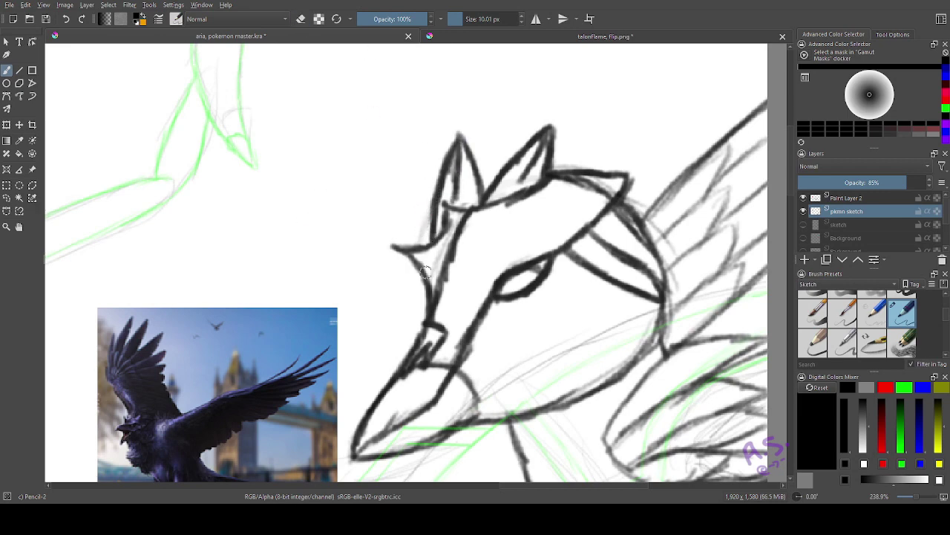
- Add the pupil to the bird's eye and darken the wing edge behind its head
left_click_drag(511, 288, 520, 276)
left_click(20, 227)
mouse_move(531, 362)
left_mouse_down()
mouse_move(282, 179)
mouse_move(295, 172)
mouse_move(386, 255)
left_mouse_up()
left_click(6, 70)
left_click_drag(461, 331, 623, 160)
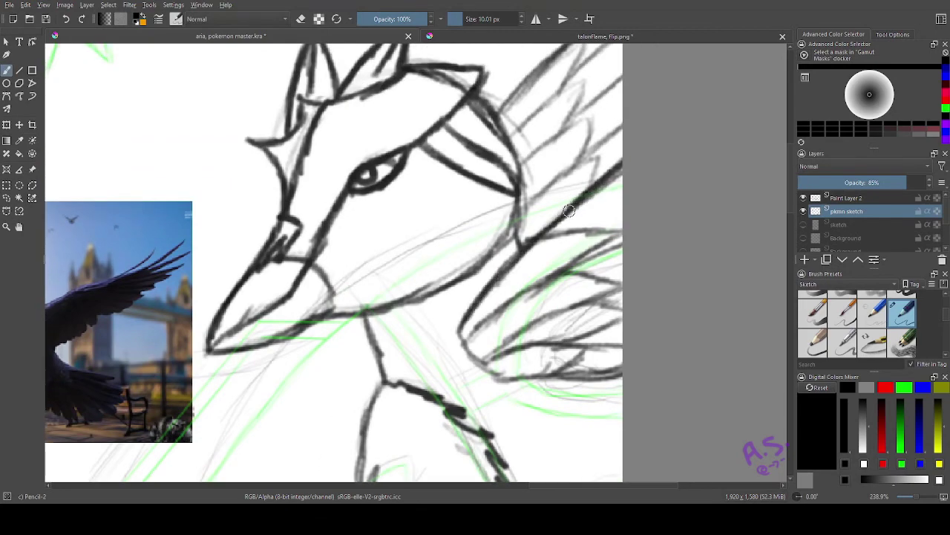
- Fill the bird's chest ruff with rows of zigzag feather texture
left_click(19, 227)
left_click_drag(449, 356, 429, 123)
left_click(7, 72)
mouse_move(362, 249)
left_mouse_down()
mouse_move(424, 209)
mouse_move(428, 191)
left_mouse_up()
mouse_move(371, 313)
left_mouse_down()
mouse_move(447, 262)
mouse_move(473, 210)
left_mouse_up()
mouse_move(425, 338)
left_mouse_down()
mouse_move(479, 271)
mouse_move(481, 245)
left_mouse_up()
- Darken the two leg lines running from the canvas edge and the back edge of the bird's foot
left_click(19, 226)
left_click_drag(114, 180, 343, 251)
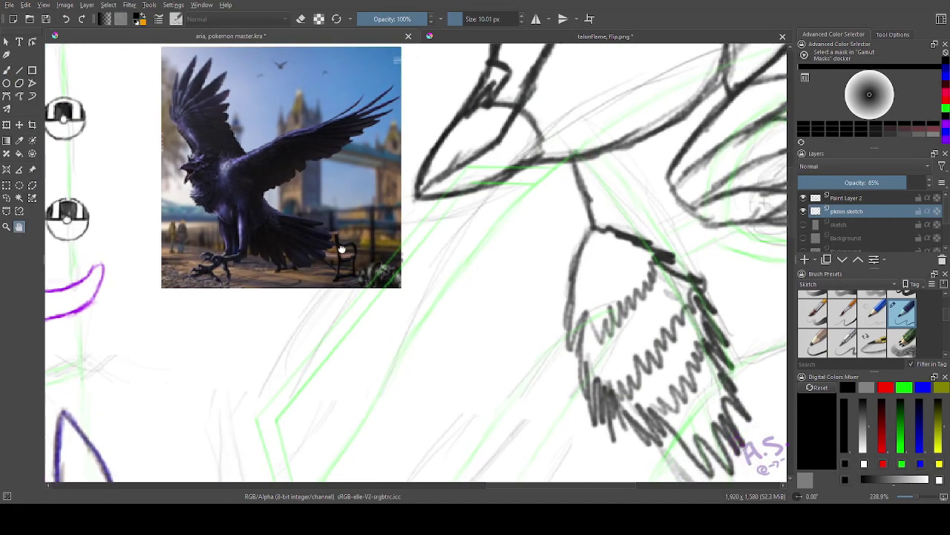
left_click_drag(416, 446, 230, 146)
mouse_move(449, 461)
left_mouse_down()
mouse_move(259, 163)
mouse_move(250, 240)
mouse_move(320, 259)
left_mouse_up()
left_click(7, 70)
left_click_drag(437, 263, 516, 186)
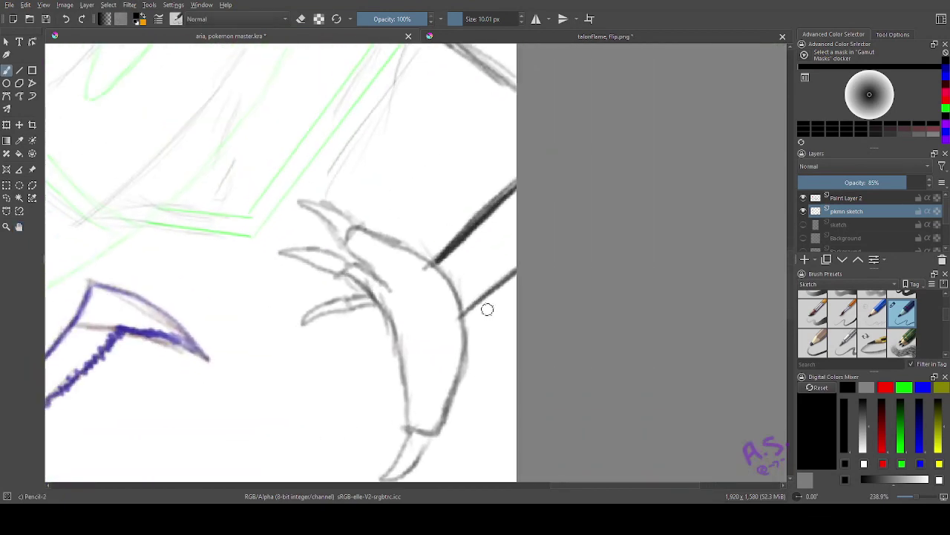
left_click_drag(462, 316, 516, 265)
mouse_move(444, 263)
left_mouse_down()
mouse_move(357, 217)
mouse_move(352, 239)
mouse_move(393, 277)
mouse_move(336, 256)
mouse_move(366, 278)
mouse_move(358, 276)
mouse_move(367, 296)
mouse_move(339, 302)
mouse_move(386, 315)
mouse_move(416, 365)
mouse_move(421, 397)
mouse_move(409, 424)
mouse_move(440, 418)
mouse_move(461, 312)
left_mouse_up()
- Go over the toes and curved claws of the bird's foot with darker outlines
mouse_move(349, 221)
left_mouse_down()
mouse_move(304, 193)
mouse_move(280, 191)
mouse_move(356, 206)
mouse_move(266, 197)
mouse_move(339, 230)
left_mouse_up()
left_click(68, 21)
mouse_move(336, 280)
left_mouse_down()
mouse_move(331, 249)
mouse_move(283, 248)
mouse_move(338, 283)
mouse_move(284, 303)
mouse_move(340, 302)
mouse_move(246, 175)
left_mouse_up()
left_click(20, 227)
left_click(7, 71)
key("ctrl+z")
left_click_drag(300, 284, 338, 299)
mouse_move(338, 299)
left_mouse_down()
mouse_move(320, 321)
mouse_move(266, 342)
mouse_move(302, 285)
mouse_move(270, 336)
left_mouse_up()
left_click_drag(338, 299, 334, 311)
key("ctrl+minus")
key("ctrl+minus")
key("ctrl+minus")
key("ctrl+minus")
key("ctrl+minus")
key("ctrl+minus")
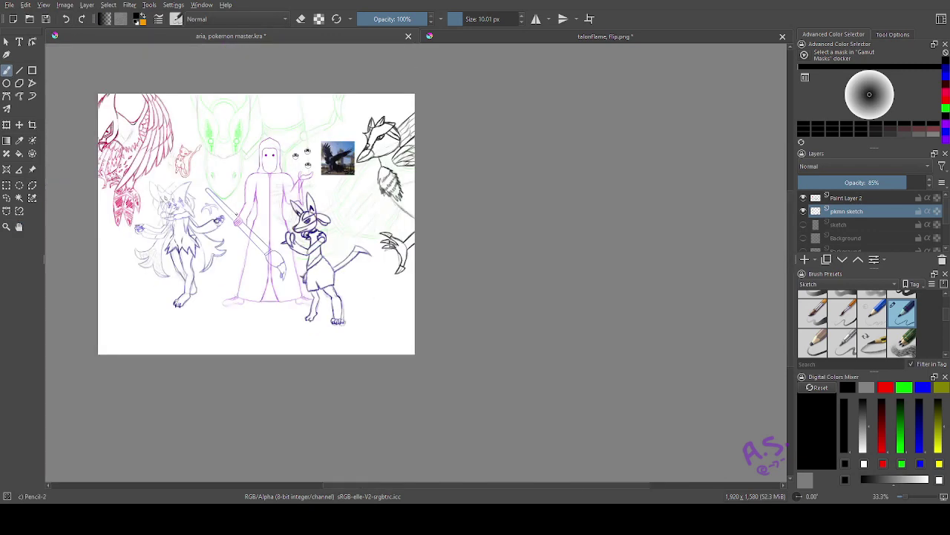
left_click(19, 226)
left_click_drag(292, 172, 227, 214)
left_click(847, 199)
left_click(871, 118)
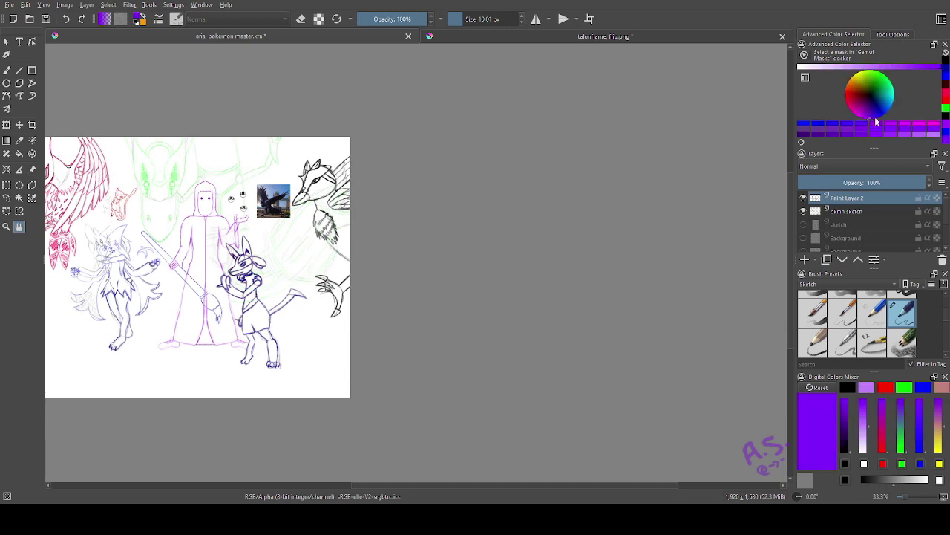
left_click(870, 118)
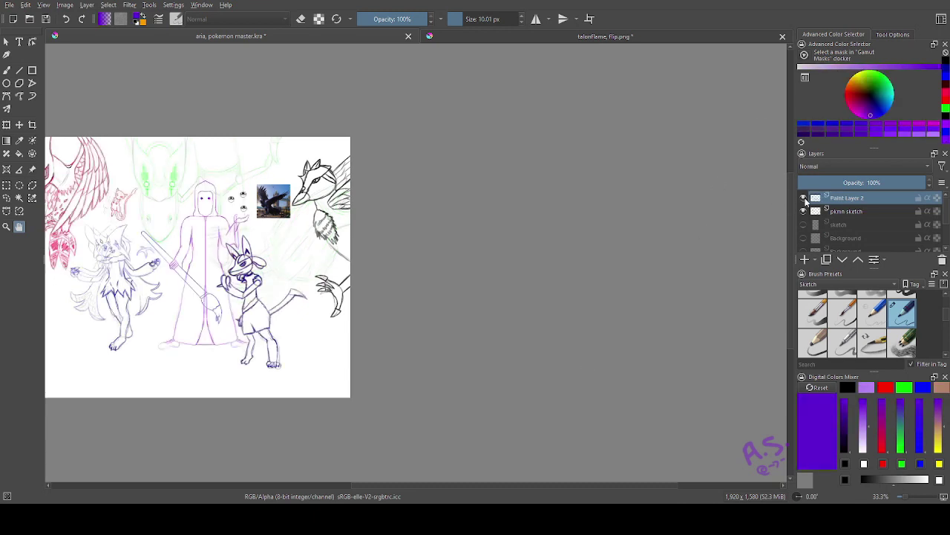
left_click(846, 215)
left_click(946, 117)
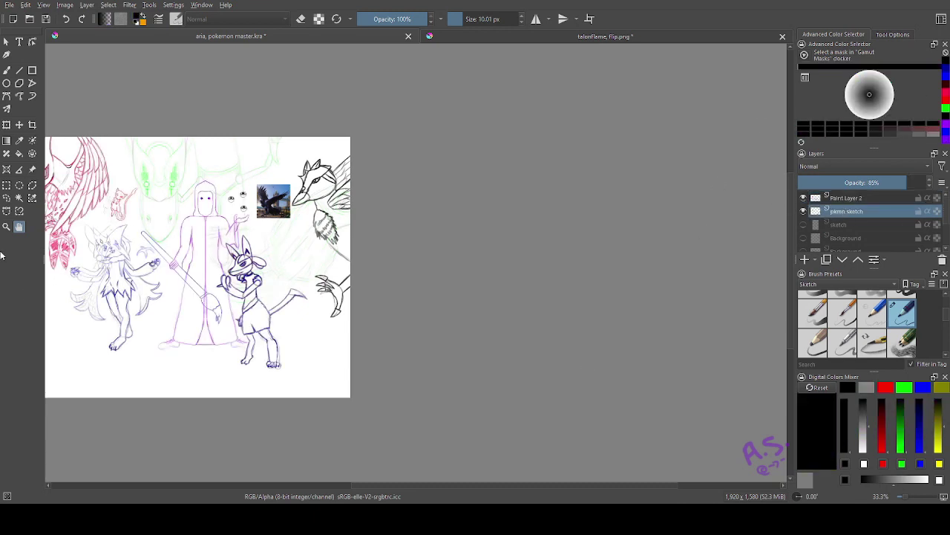
- Examine the raven's head, chest, legs and tail up close in the reference picture and compare them with the bird sketch
left_click(6, 227)
left_click_drag(272, 139, 358, 267)
left_click(19, 227)
left_click_drag(312, 245, 337, 241)
left_click(6, 227)
left_click_drag(255, 227, 275, 333)
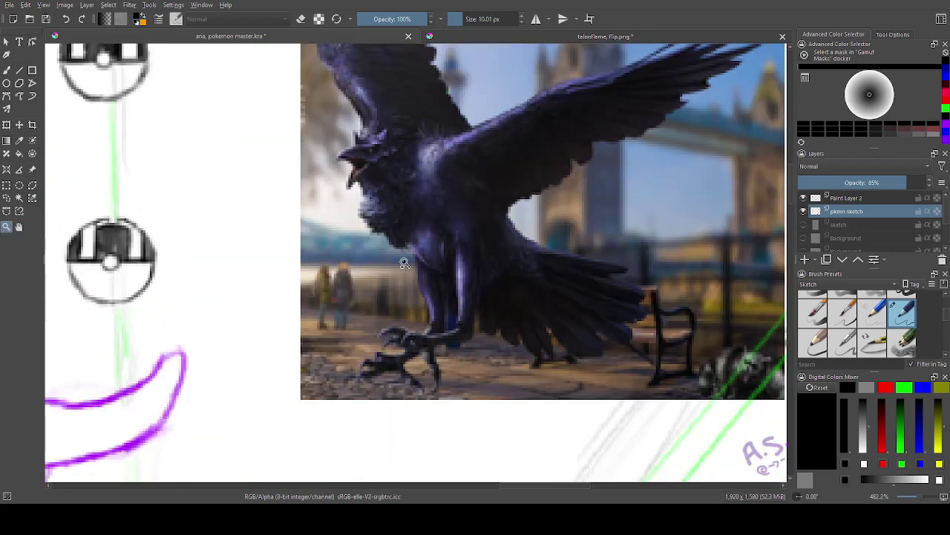
left_click(20, 227)
left_click_drag(654, 316, 299, 294)
scroll(563, 298, "down", 4)
left_click_drag(467, 245, 213, 195)
left_click(5, 71)
left_click(846, 198)
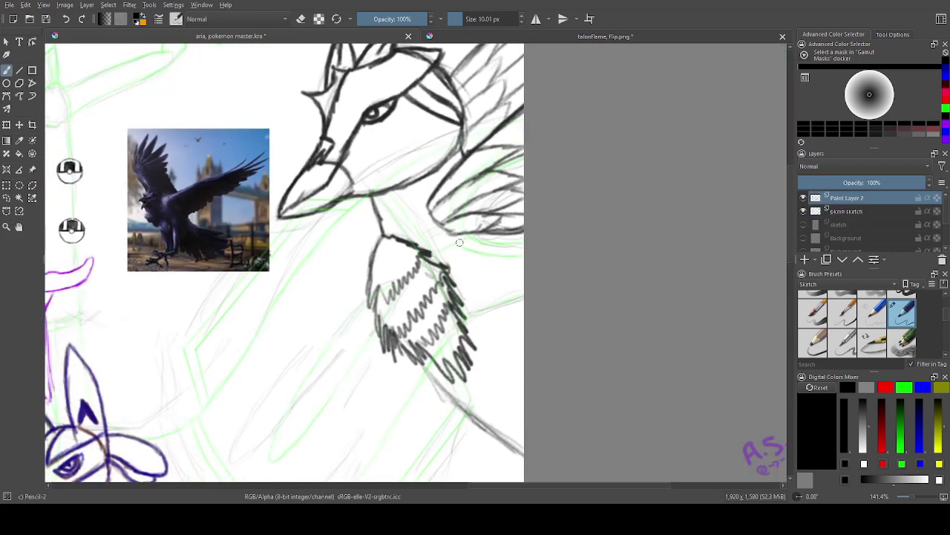
mouse_move(450, 233)
left_mouse_down()
mouse_move(432, 253)
mouse_move(410, 247)
left_mouse_up()
mouse_move(439, 215)
left_mouse_down()
mouse_move(424, 235)
mouse_move(401, 239)
left_mouse_up()
left_click(5, 227)
left_click_drag(148, 175, 213, 259)
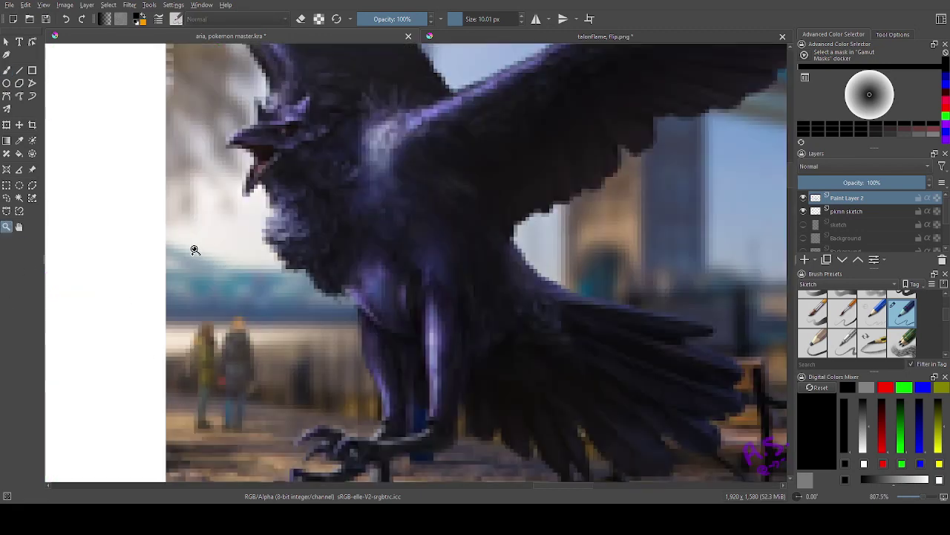
left_click(19, 226)
left_click_drag(412, 186, 437, 293)
scroll(440, 285, "down", 7)
scroll(534, 214, "down", 1)
left_click_drag(534, 215, 432, 208)
mouse_move(432, 375)
left_mouse_down()
mouse_move(488, 300)
mouse_move(353, 260)
left_mouse_up()
left_click(6, 227)
left_click_drag(320, 165, 434, 243)
left_click(6, 70)
scroll(351, 235, "down", 8)
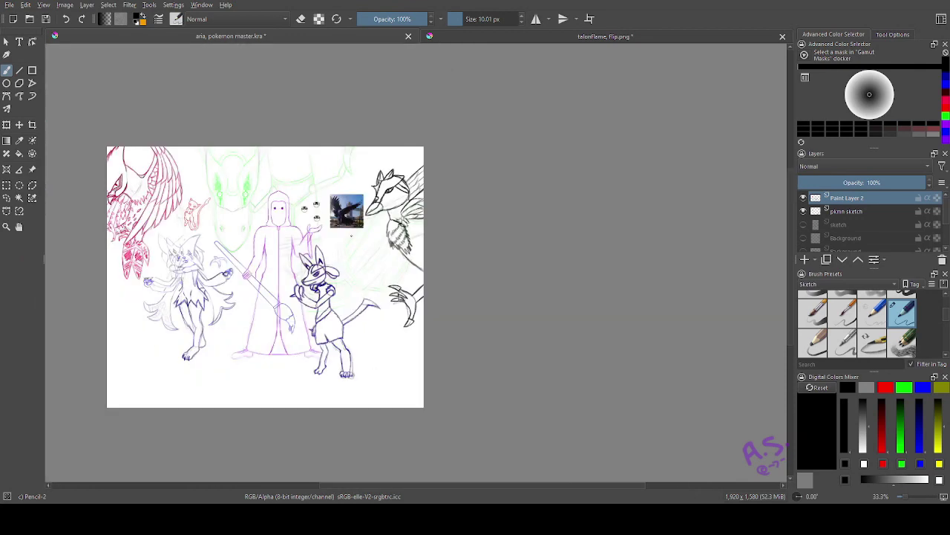
- Delete the raven reference picture and return to the pkmn sketch layer
mouse_move(946, 211)
left_mouse_down()
mouse_move(946, 244)
mouse_move(946, 205)
left_mouse_up()
left_click(870, 217)
key("shift+Delete")
left_click(887, 235)
key("shift+Delete")
left_click(888, 248)
left_click(877, 211)
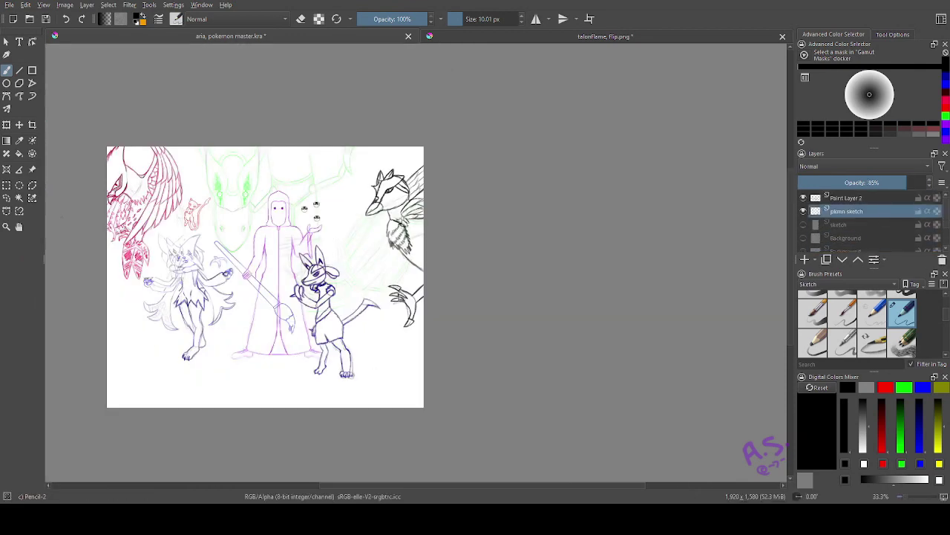
- Clear the selection, set the brush size to 6.02 px and add small feather marks on the bird's body beside the chest ruff
left_click(6, 186)
key("ctrl+shift+a")
key("b")
mouse_move(242, 231)
left_mouse_down()
mouse_move(297, 233)
mouse_move(237, 213)
left_mouse_up()
left_click_drag(413, 240, 459, 47)
left_click(460, 19)
left_click_drag(365, 228, 373, 248)
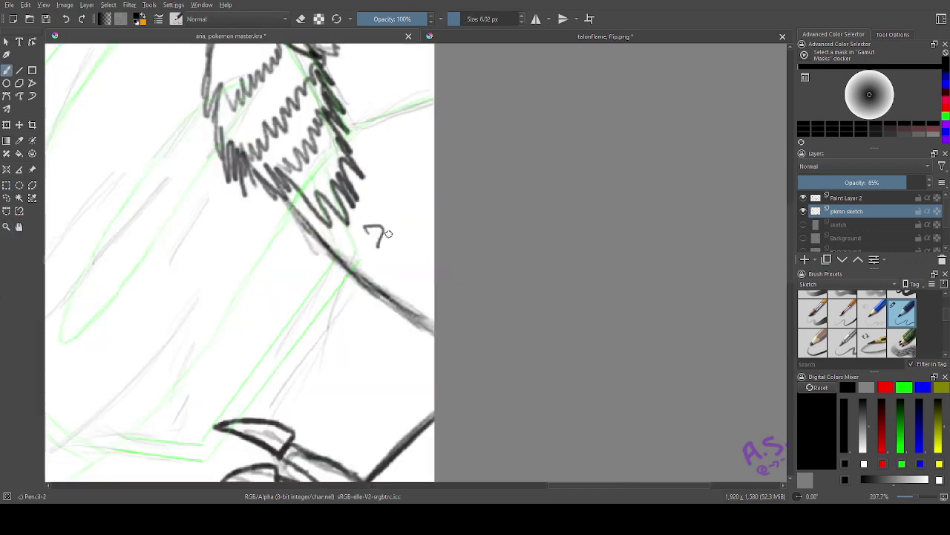
left_click_drag(387, 214, 385, 224)
left_click_drag(397, 222, 396, 236)
left_click_drag(419, 213, 418, 222)
left_click_drag(426, 214, 425, 222)
- Make Paint Layer 2 the active layer and save the aria, pokemon master.kra drawing
key("ctrl+minus")
key("ctrl+minus")
key("ctrl+minus")
key("ctrl+minus")
key("ctrl+minus")
key("ctrl+minus")
key("ctrl+minus")
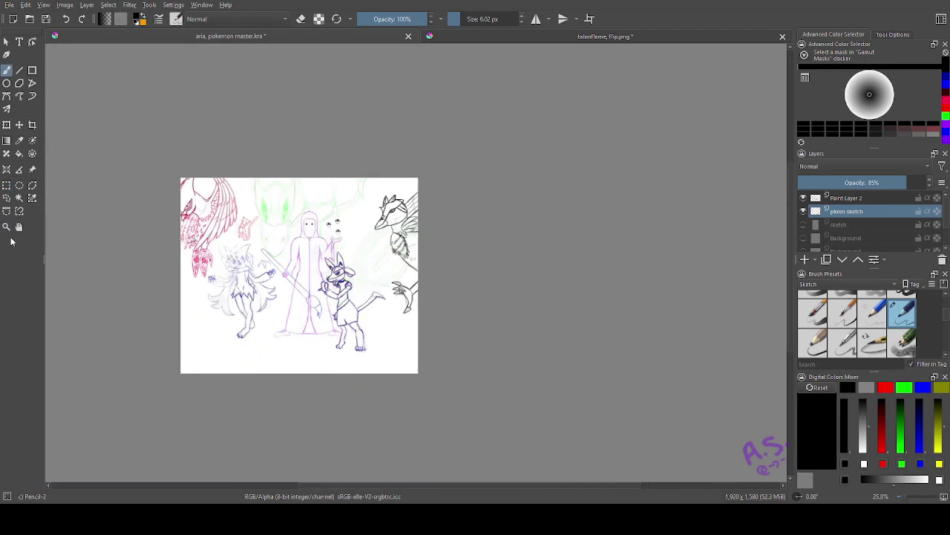
left_click(19, 227)
left_click_drag(326, 218, 393, 202)
left_click(853, 200)
left_click_drag(67, 223, 41, 194)
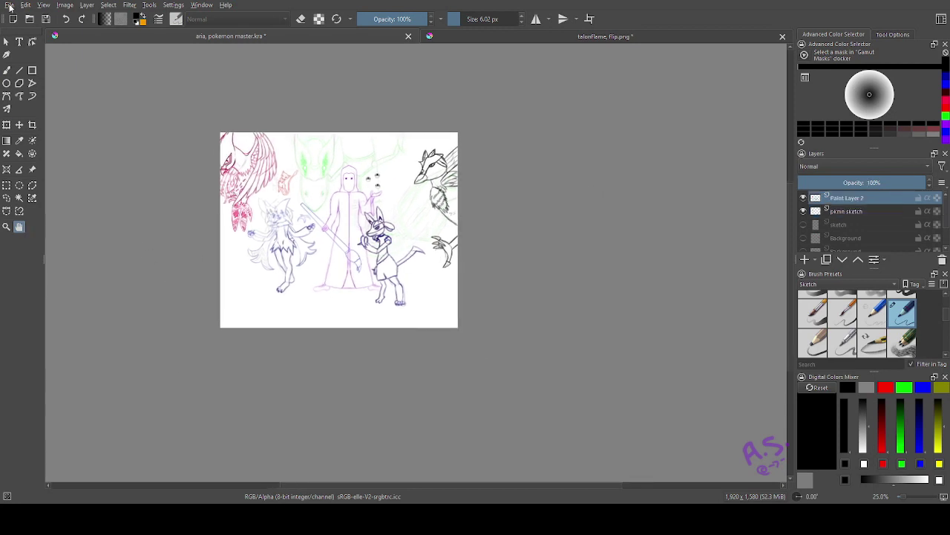
key("ctrl+s")
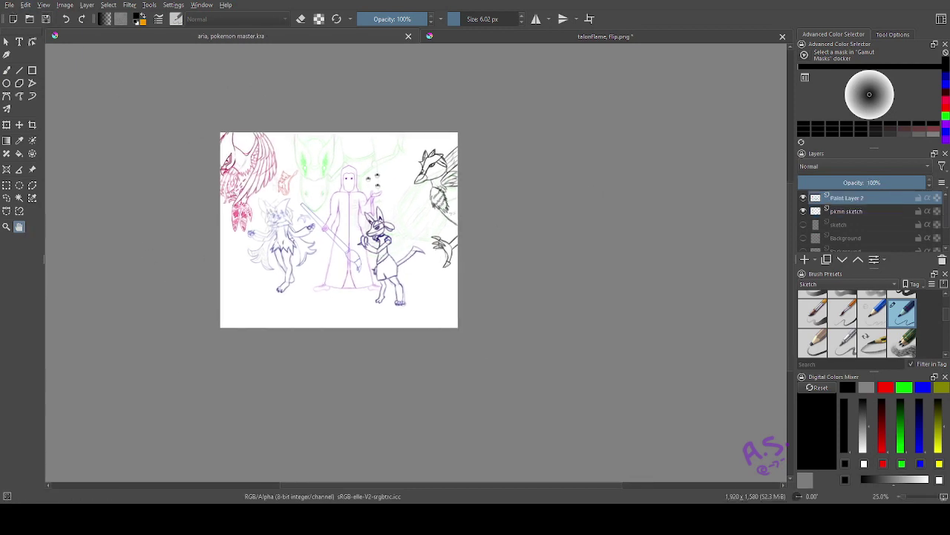